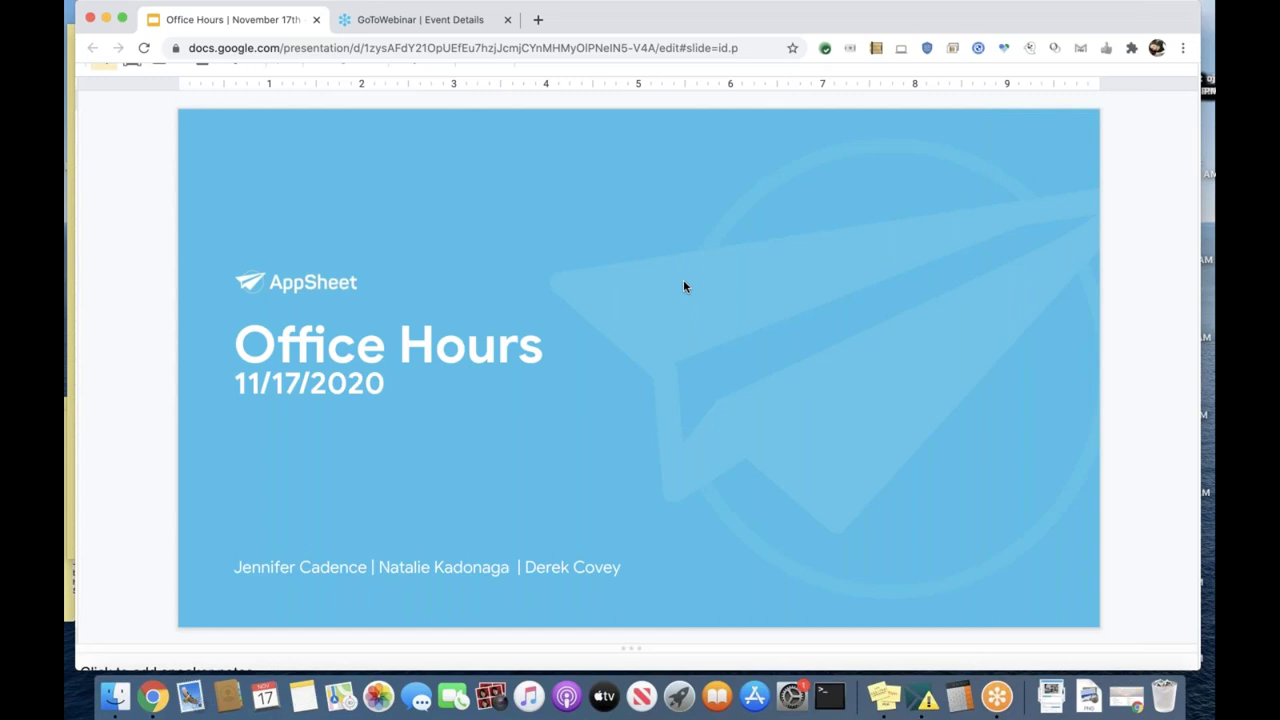
# Step: Advance the Office Hours deck past its title slide to the 'Meet the team' slide
pyautogui.press('Down')
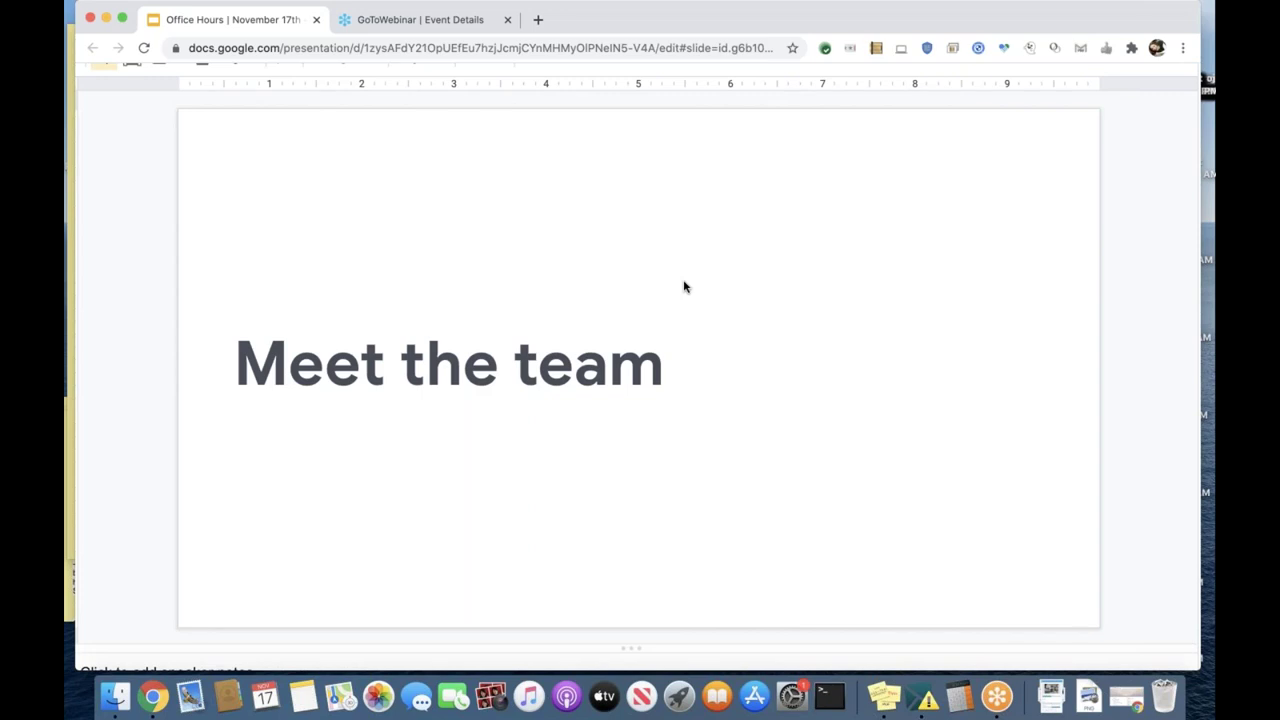
# Step: Advance to the next slide, which shows the team members' photos and job titles
pyautogui.press('Down')
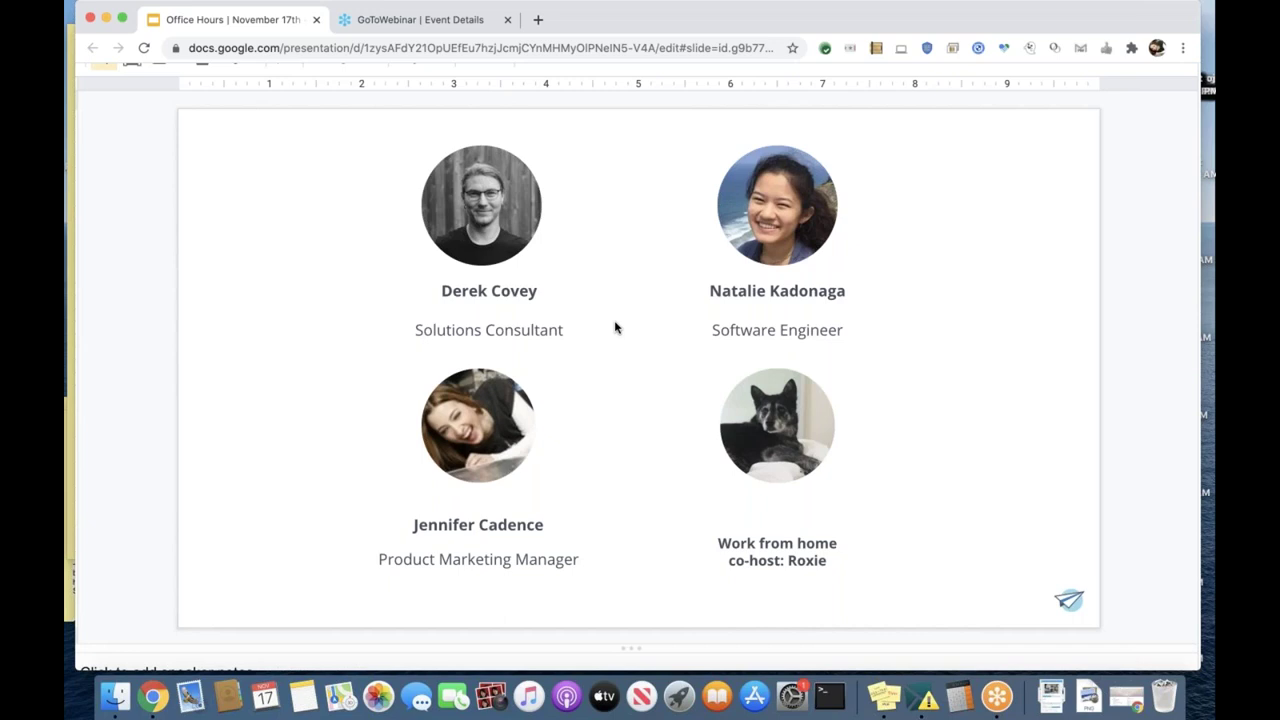
# Step: Advance from the team-photos slide to the blue Agenda slide
pyautogui.press('Down')
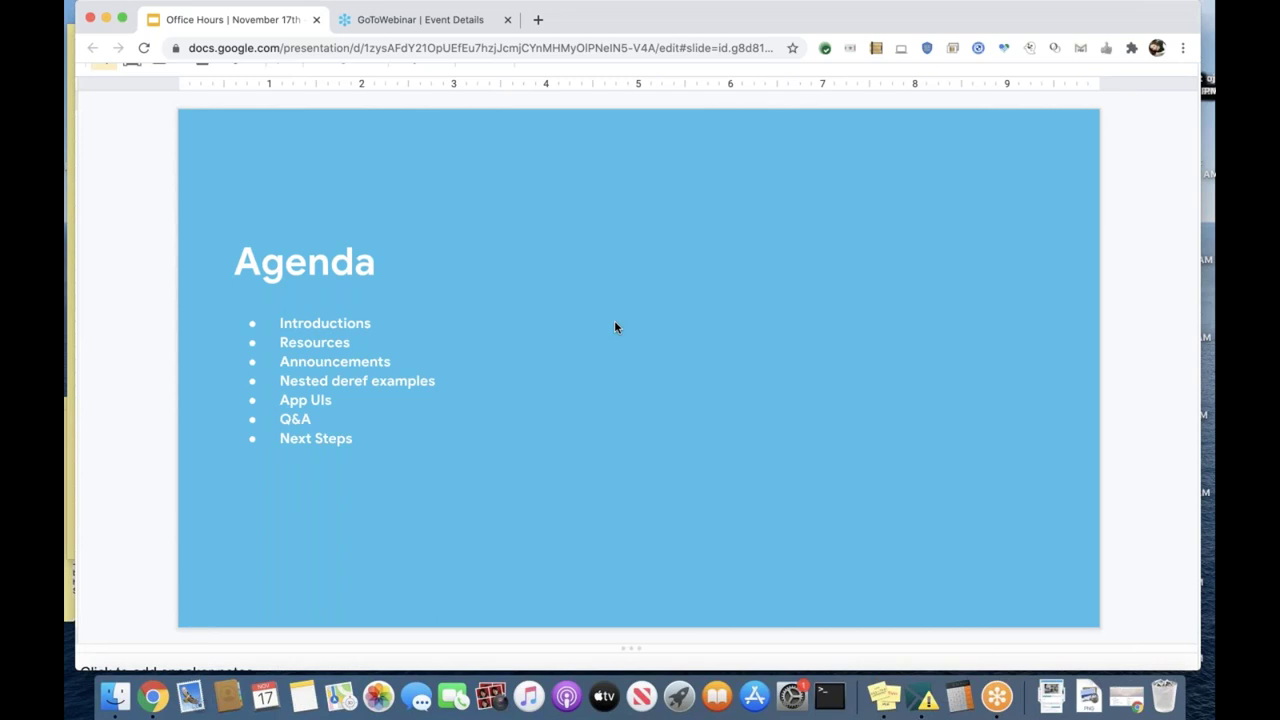
# Step: Advance to the 'Resources' section title slide
pyautogui.press('Down')
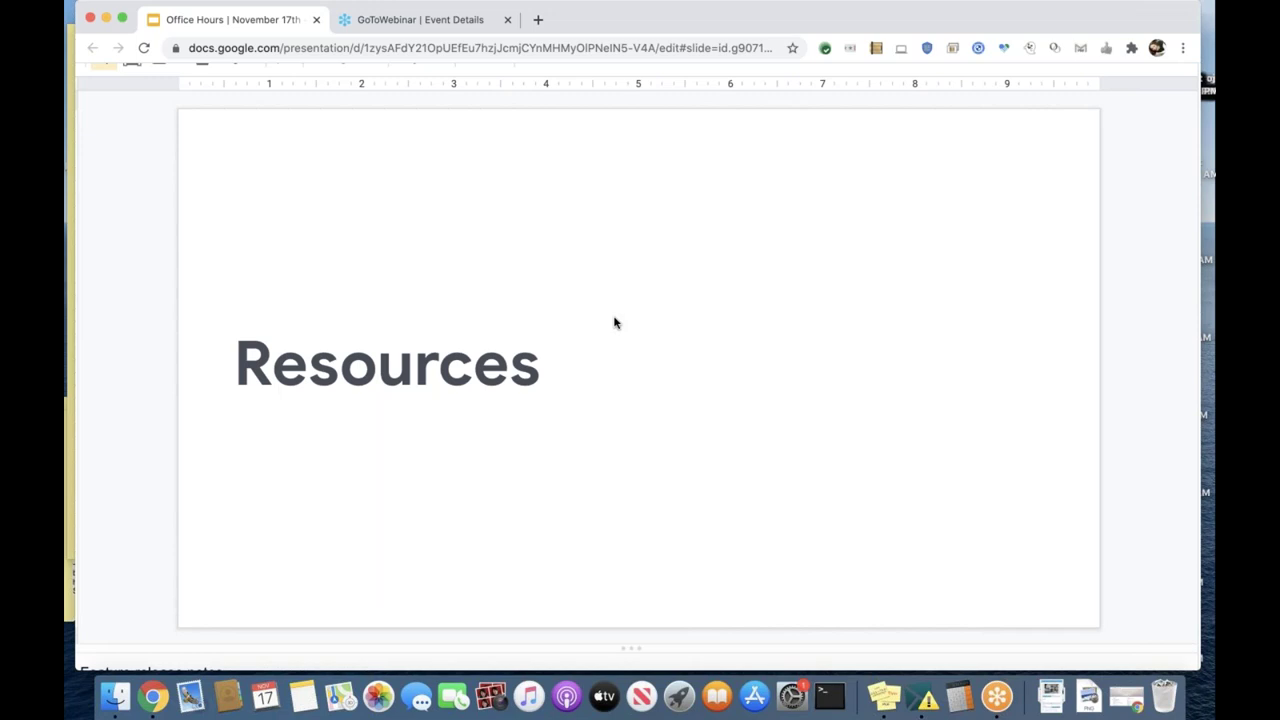
# Step: Advance to the 'New to the platform?' slide about community.appsheet.com
pyautogui.press('Down')
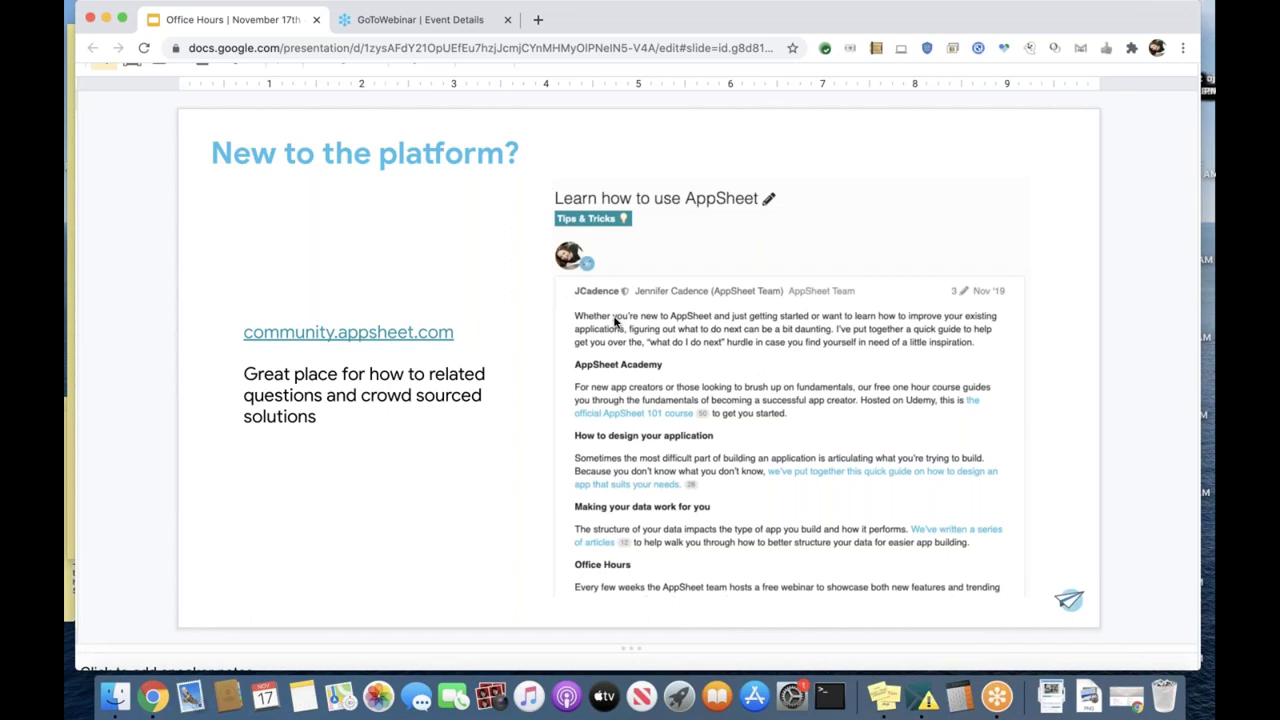
# Step: Advance to the 'Non-english resources' slide with its community link
pyautogui.press('Down')
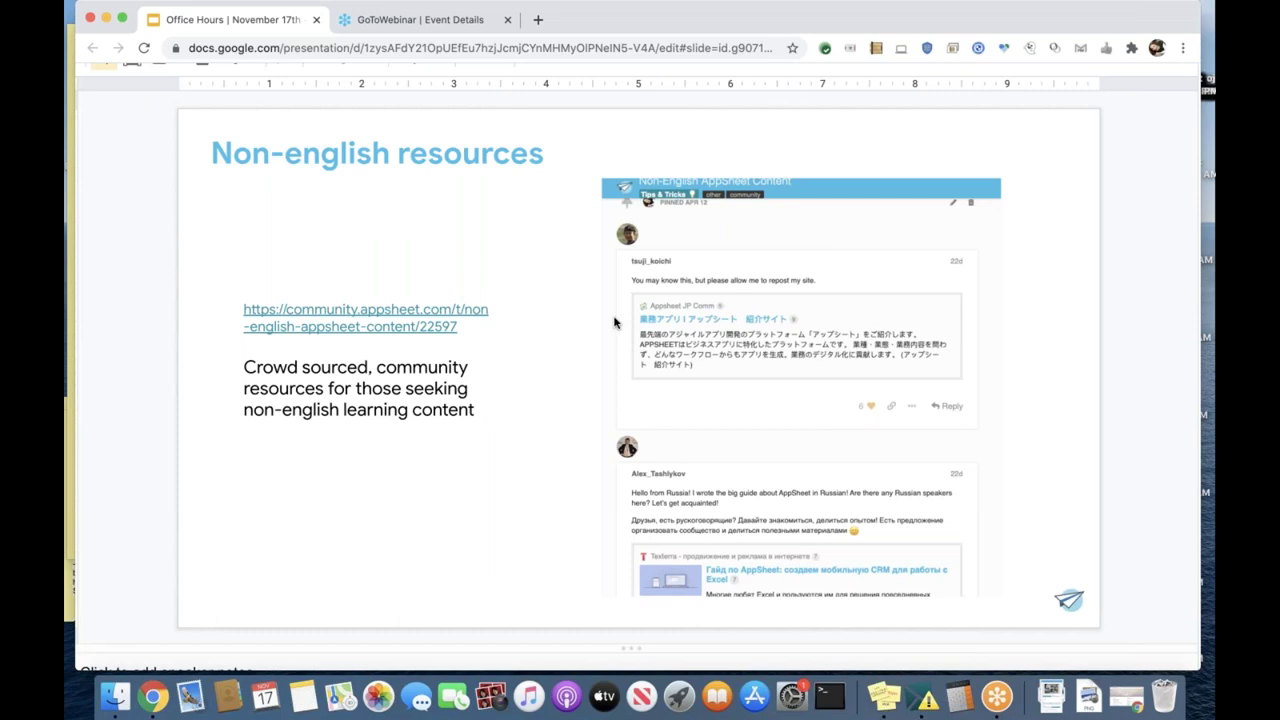
# Step: Step through the Announcements and AppSheet Automation slides to the 'Product Updates' slide
pyautogui.press('Down')
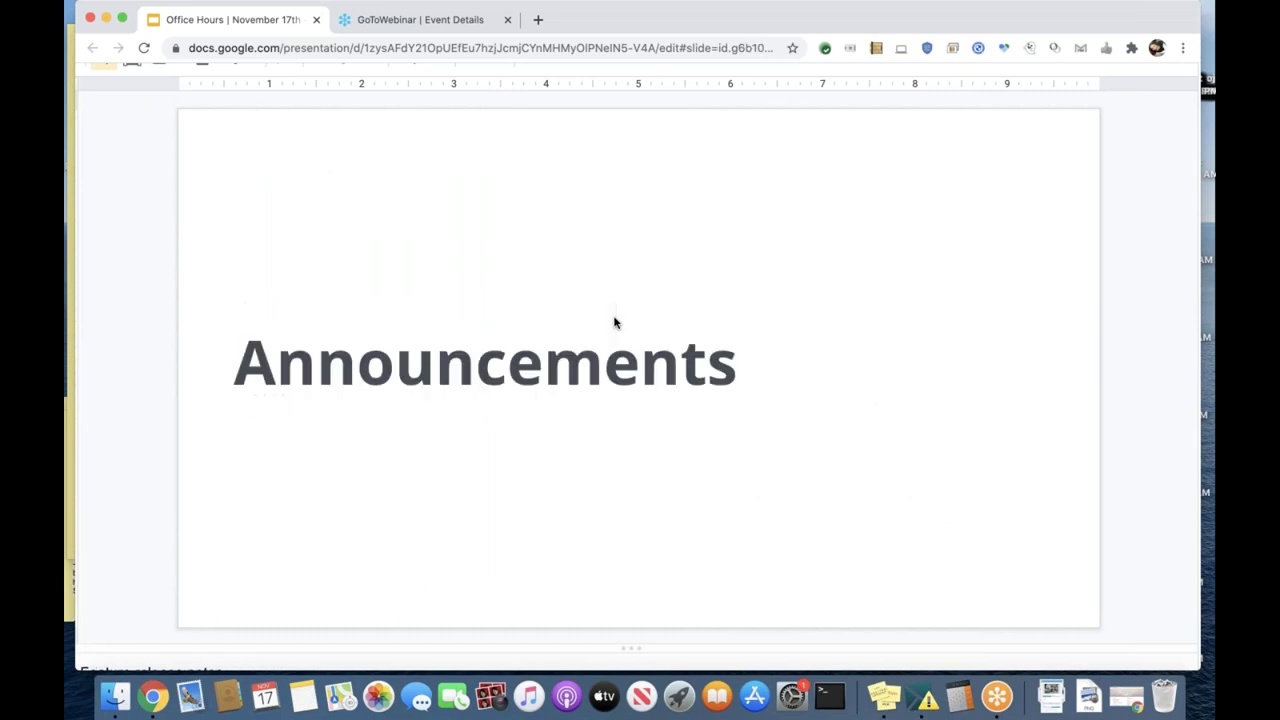
pyautogui.press('Down')
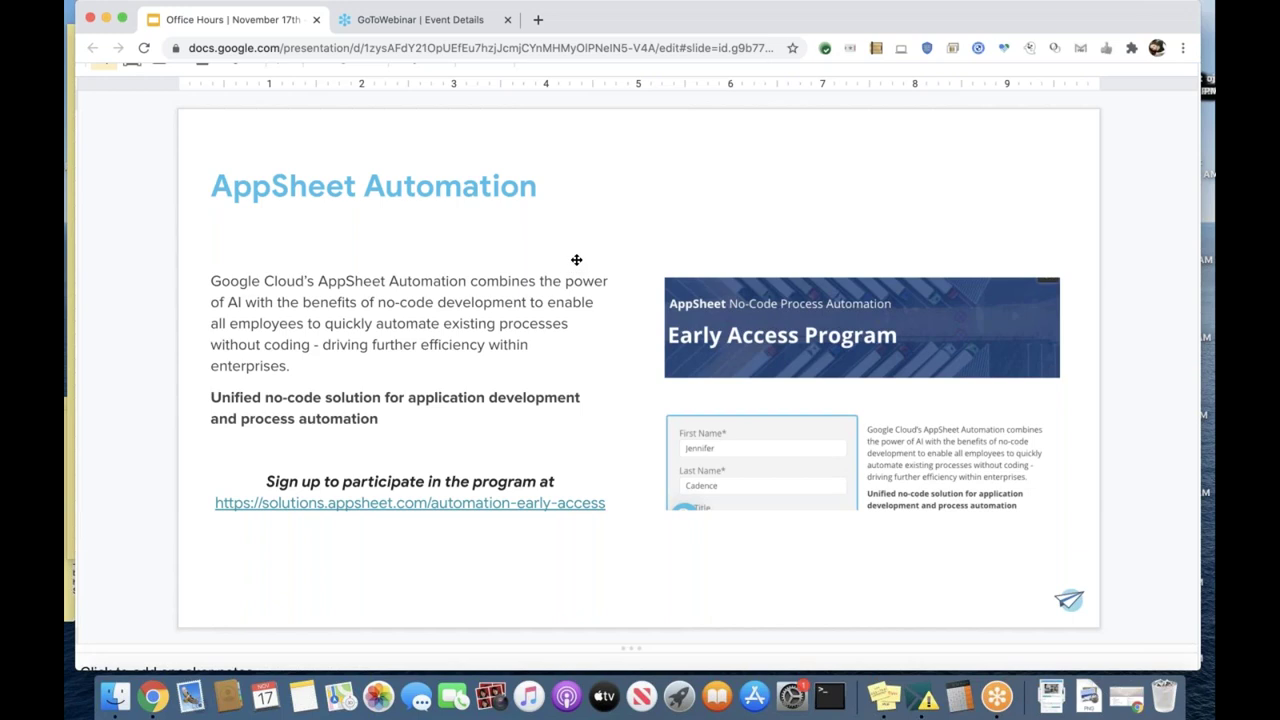
pyautogui.press('Down')
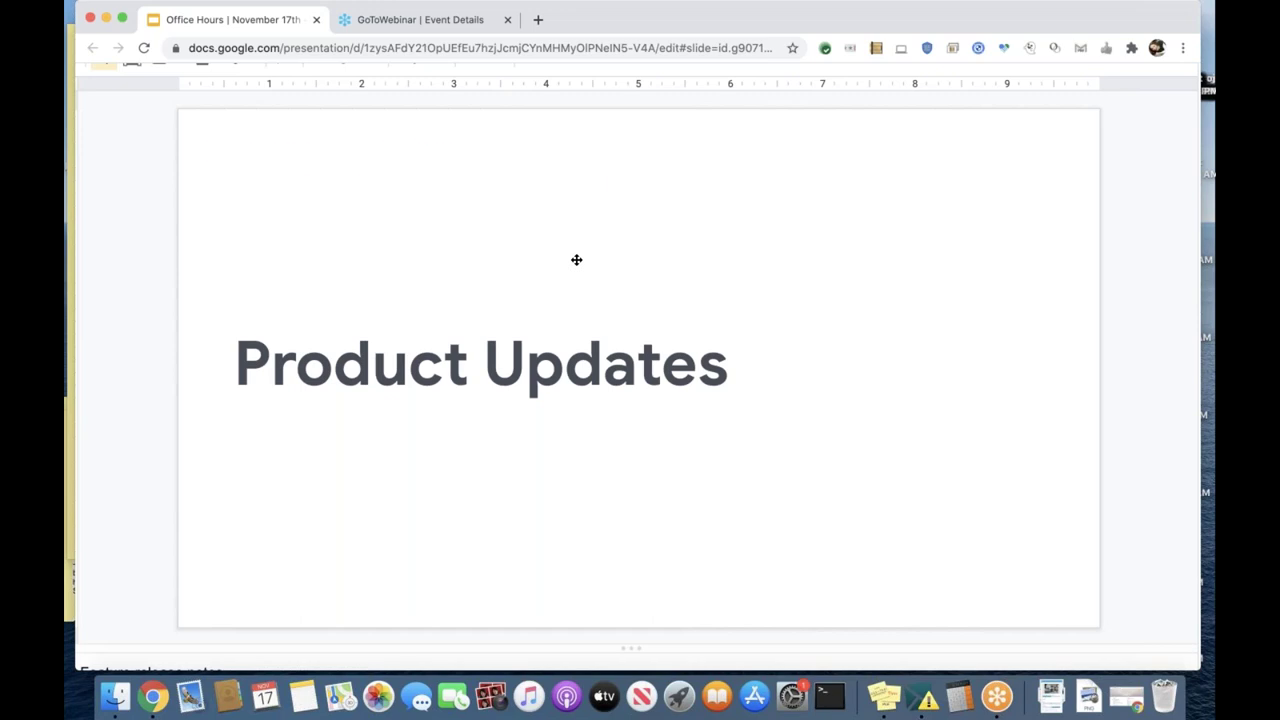
# Step: Advance from the Product Updates section slide to the Feature Updates slide
pyautogui.press('Down')
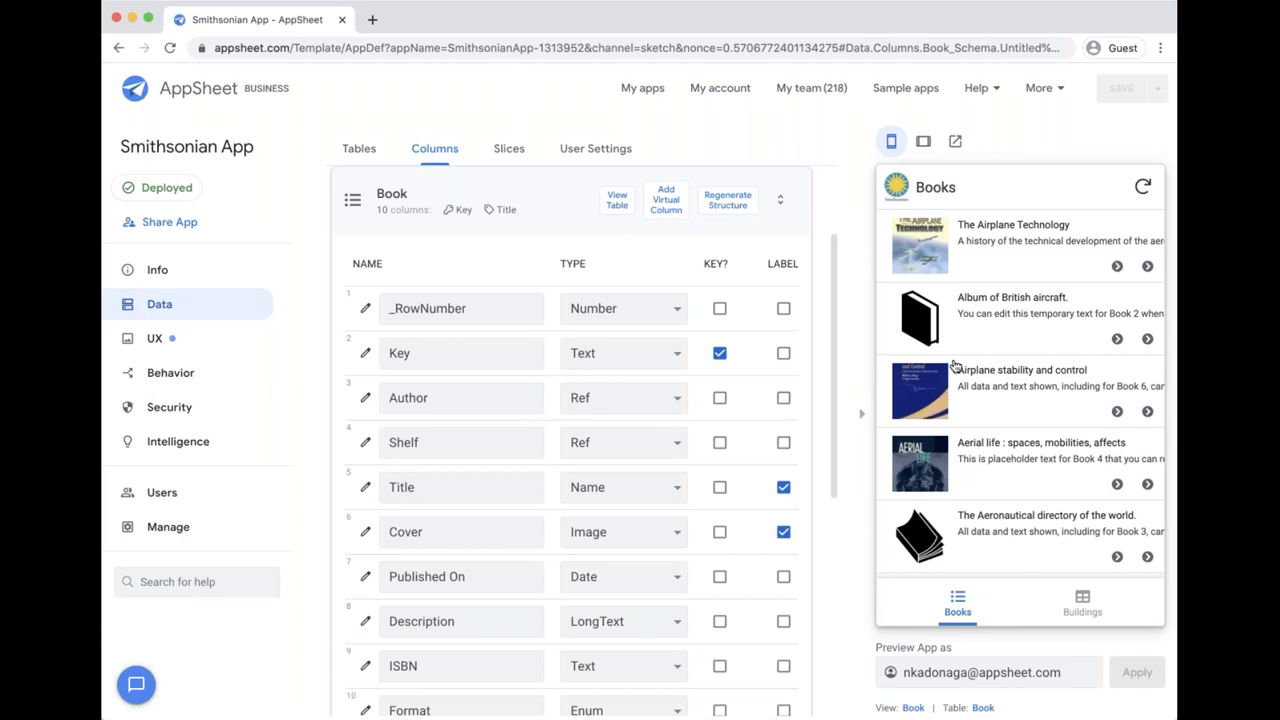
pyautogui.click(215, 270)
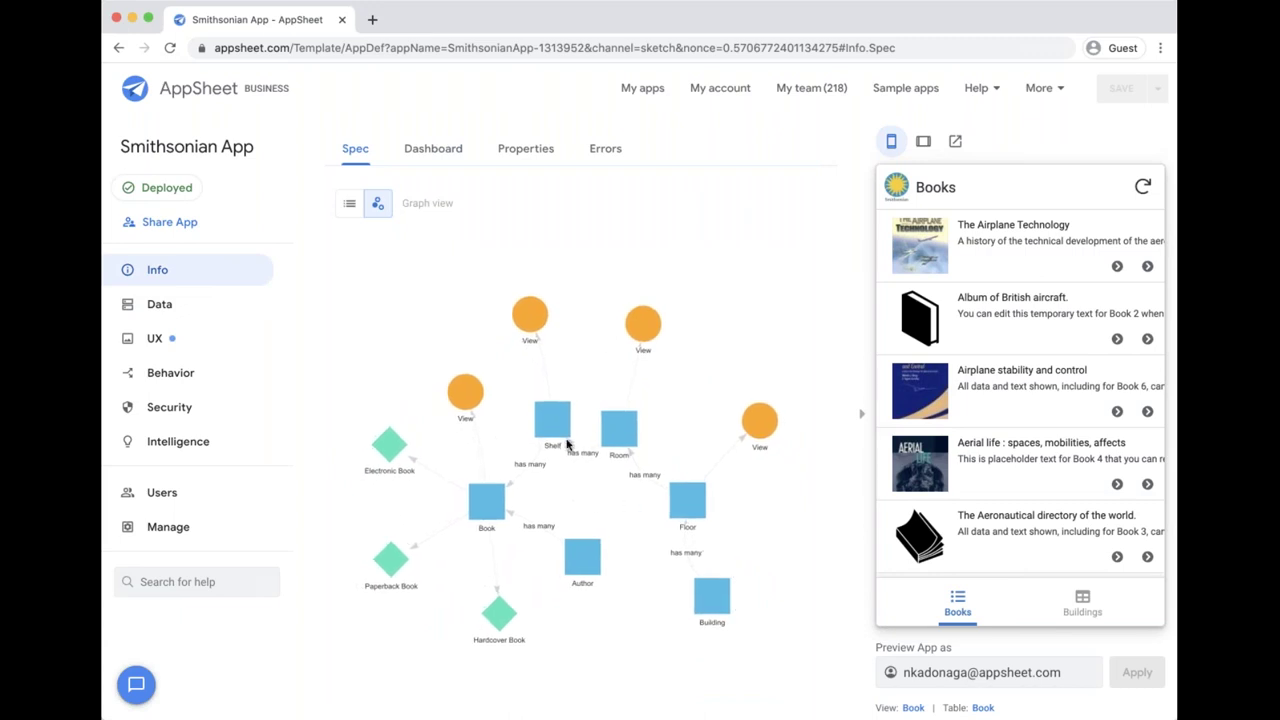
pyautogui.click(229, 302)
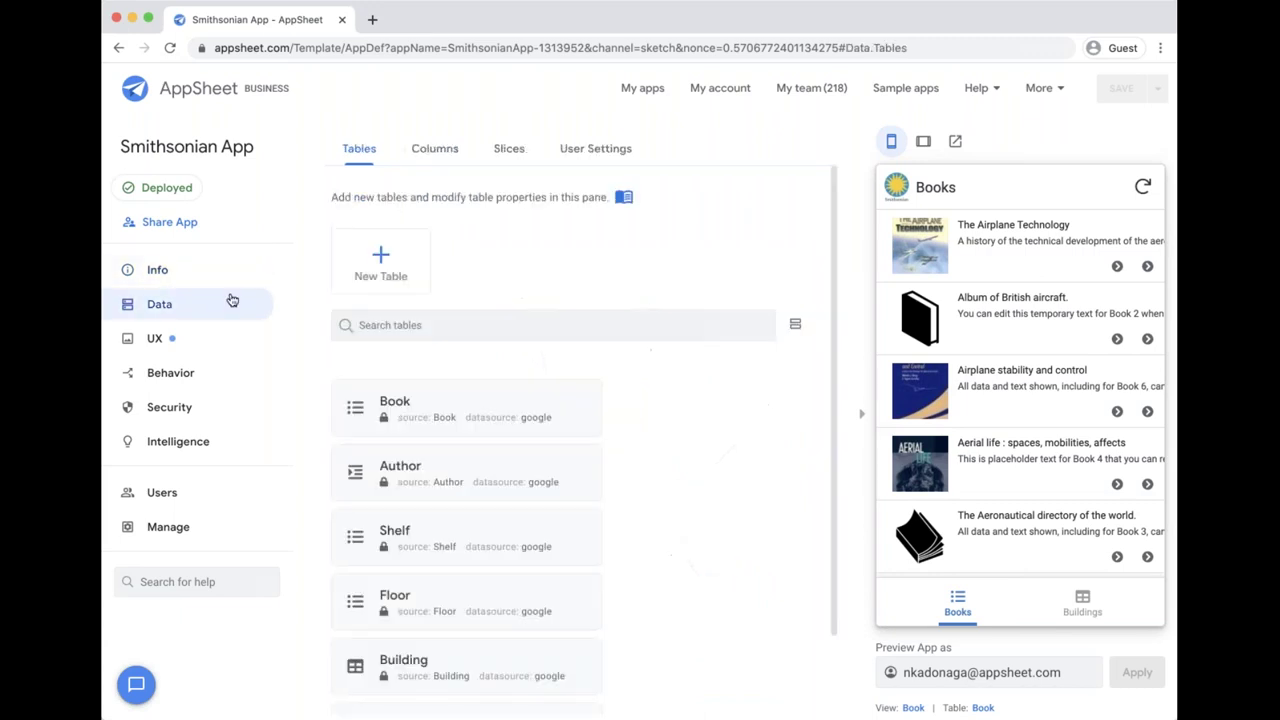
pyautogui.click(434, 150)
pyautogui.click(480, 331)
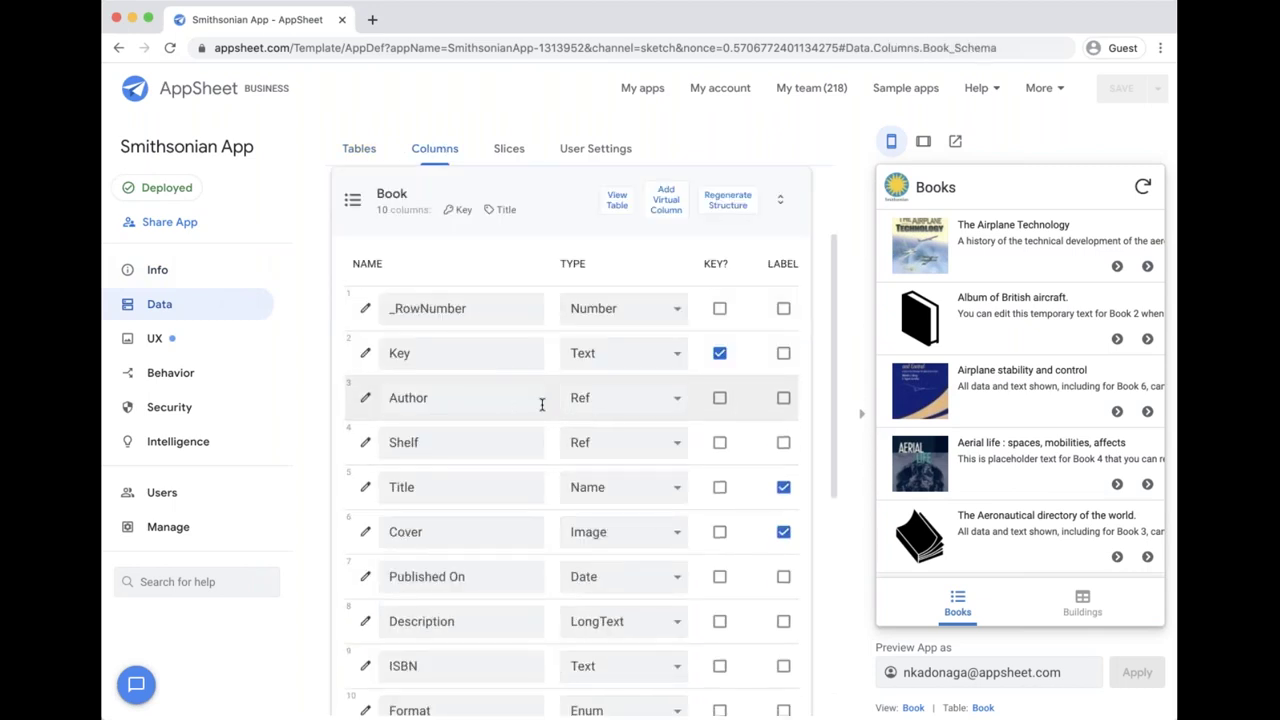
pyautogui.click(365, 398)
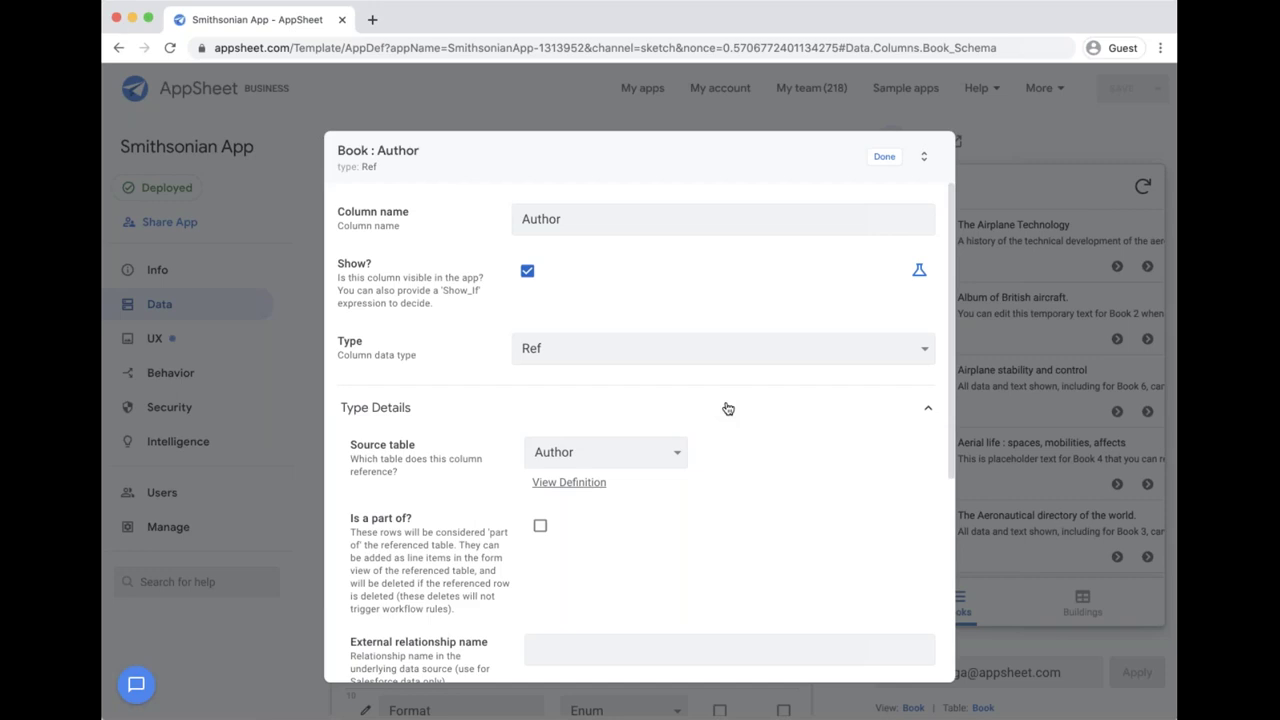
pyautogui.click(886, 160)
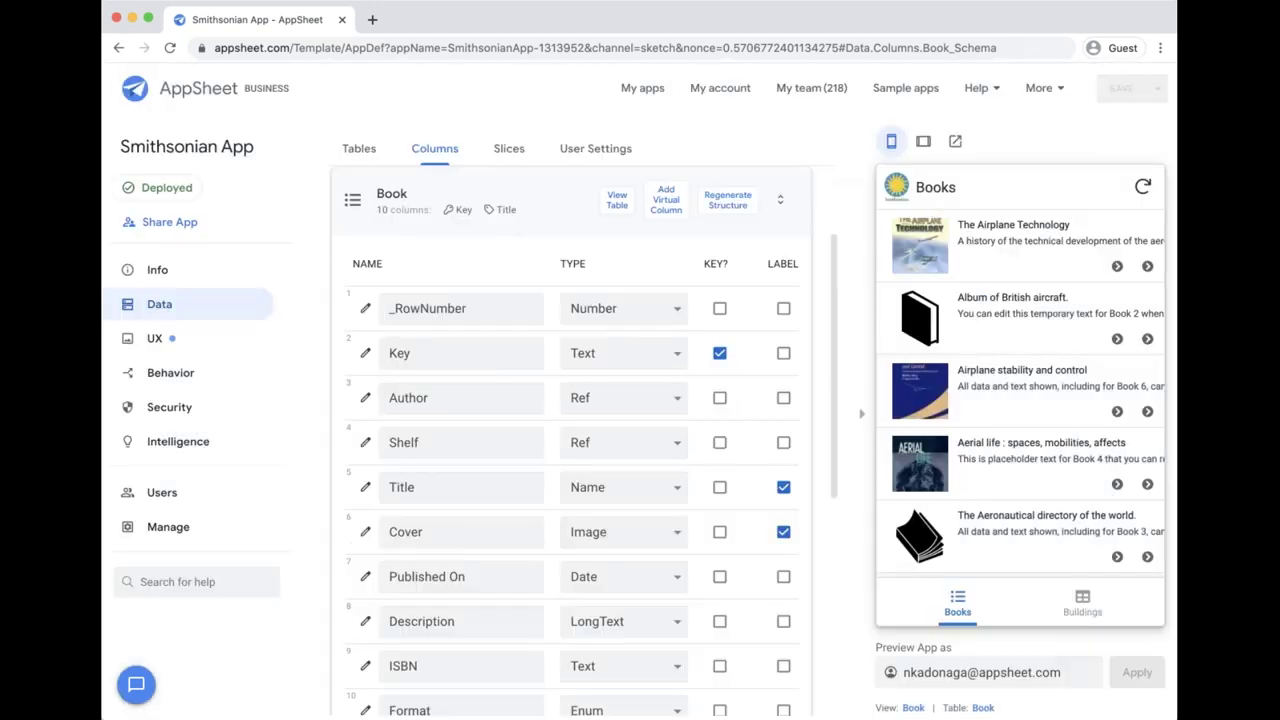
# Step: In the preview, open The Airplane Technology, view author Anderson's biography, and return to the book
pyautogui.click(986, 257)
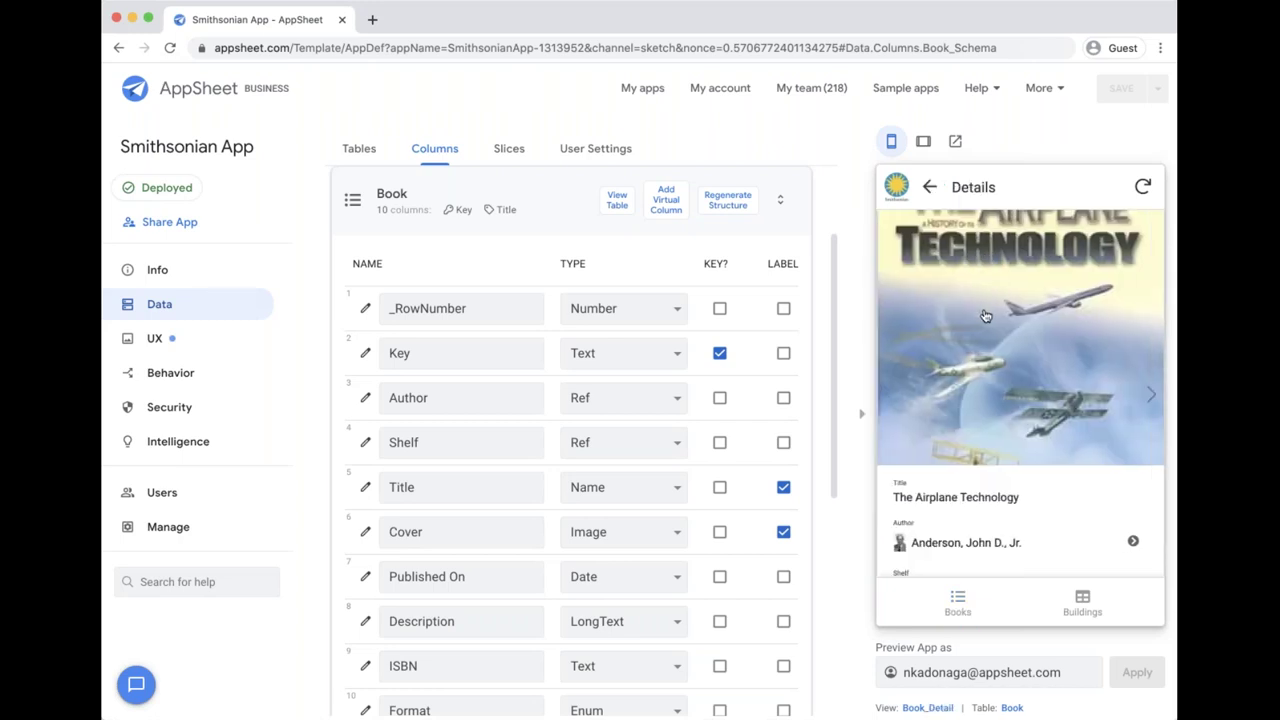
pyautogui.scroll(-1, 986, 316)
pyautogui.scroll(-2, 986, 316)
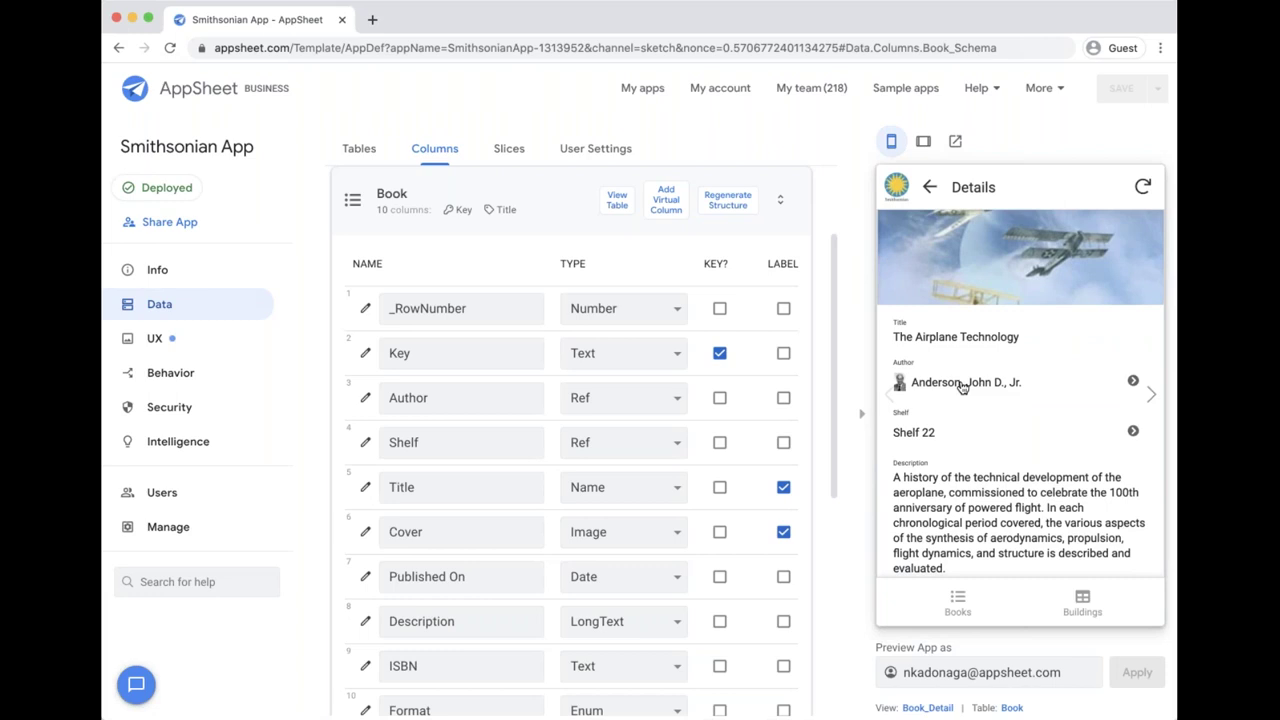
pyautogui.click(962, 387)
pyautogui.scroll(-2, 1000, 305)
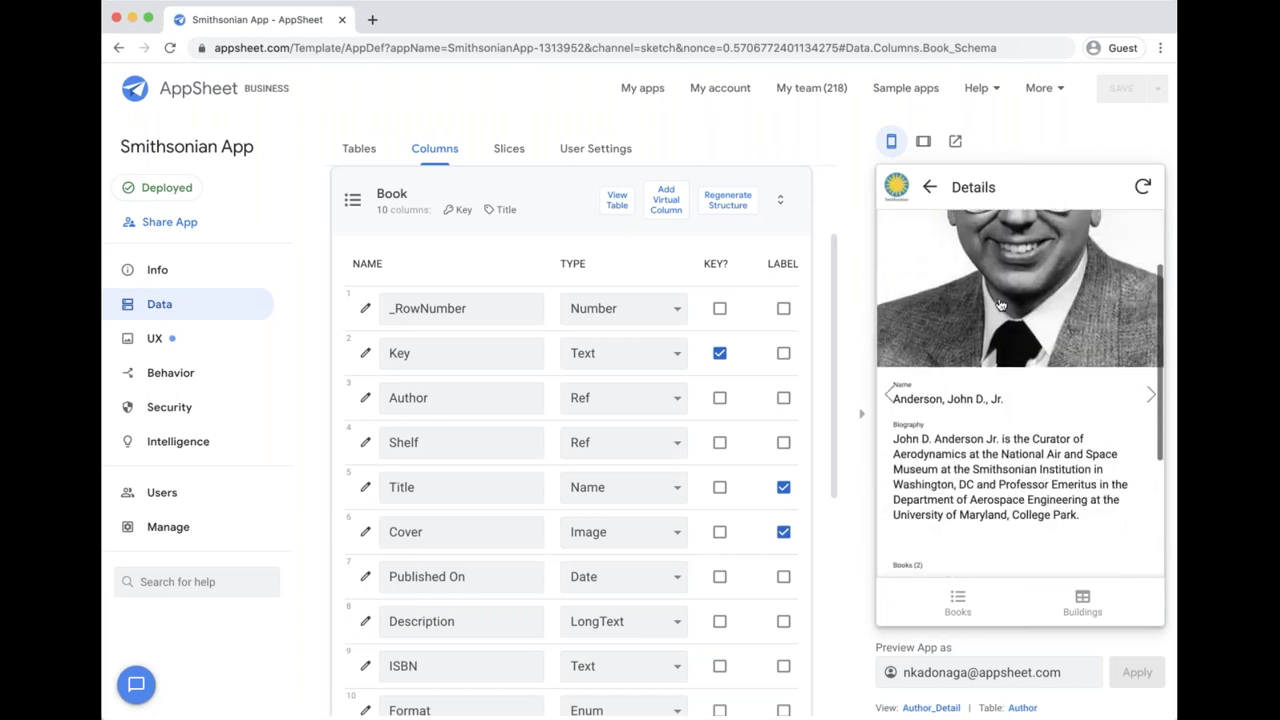
pyautogui.scroll(-1, 1000, 305)
pyautogui.scroll(3, 998, 310)
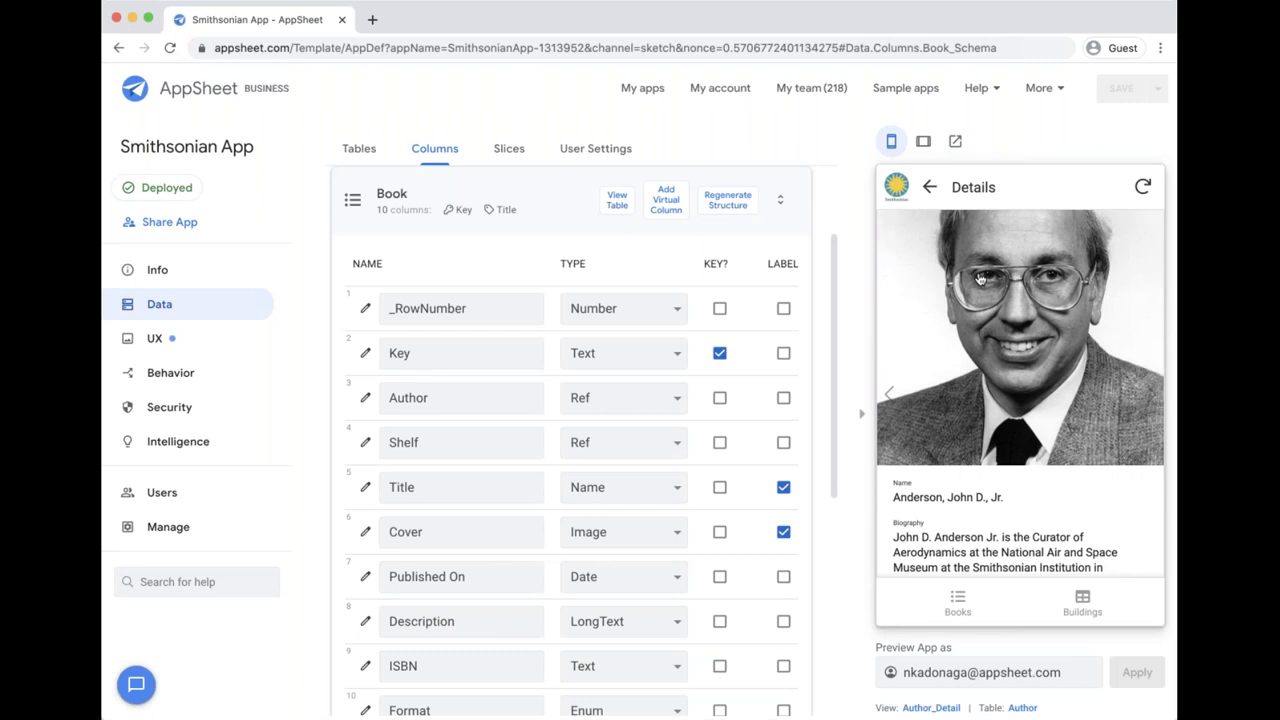
pyautogui.click(929, 187)
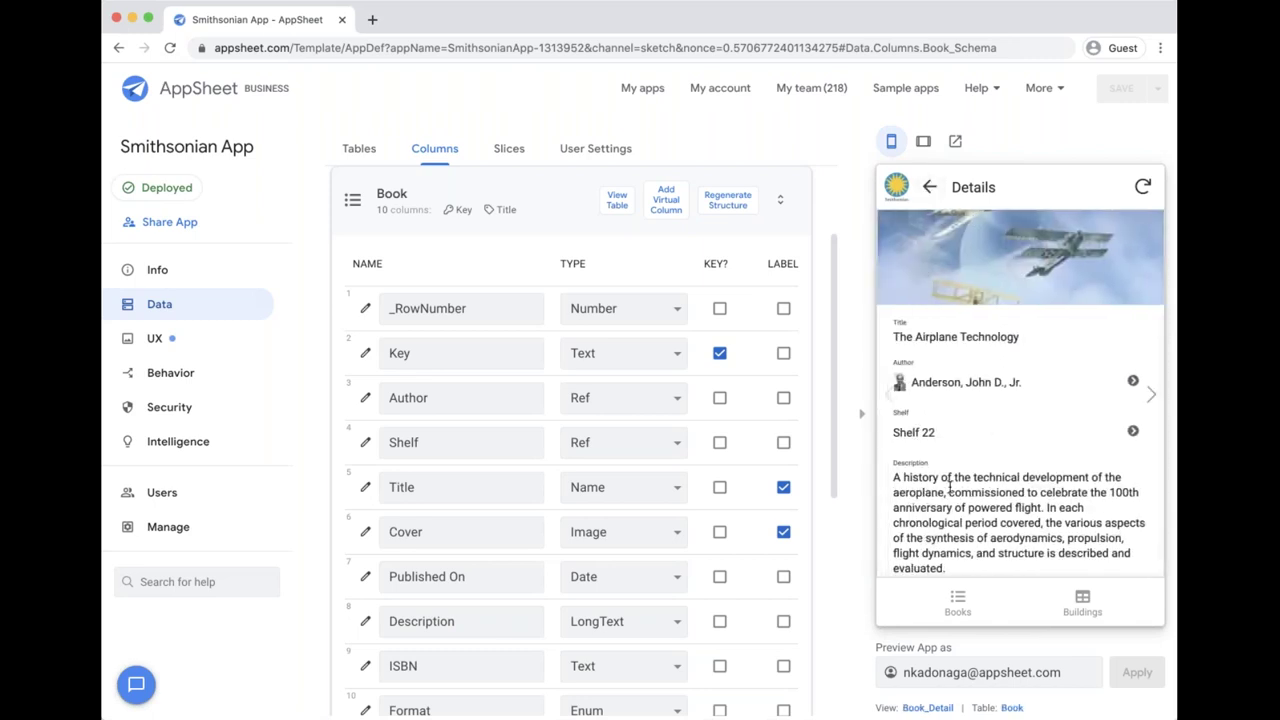
pyautogui.click(948, 392)
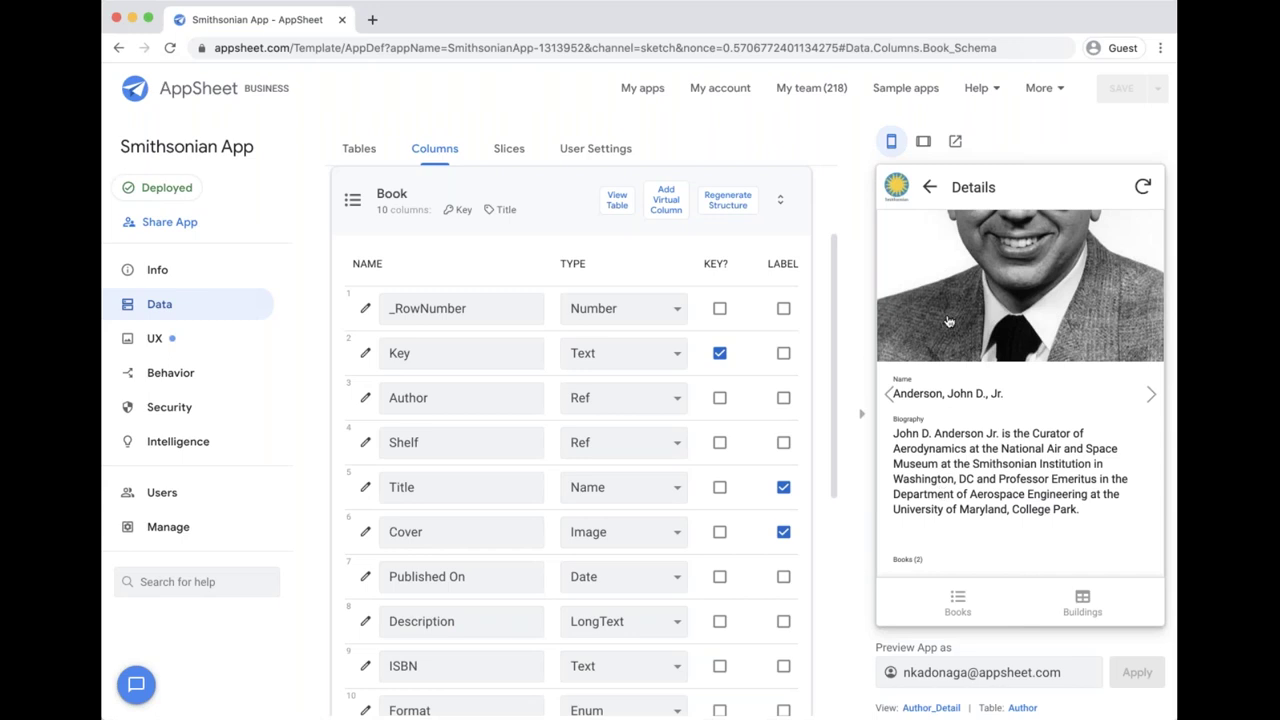
pyautogui.click(930, 187)
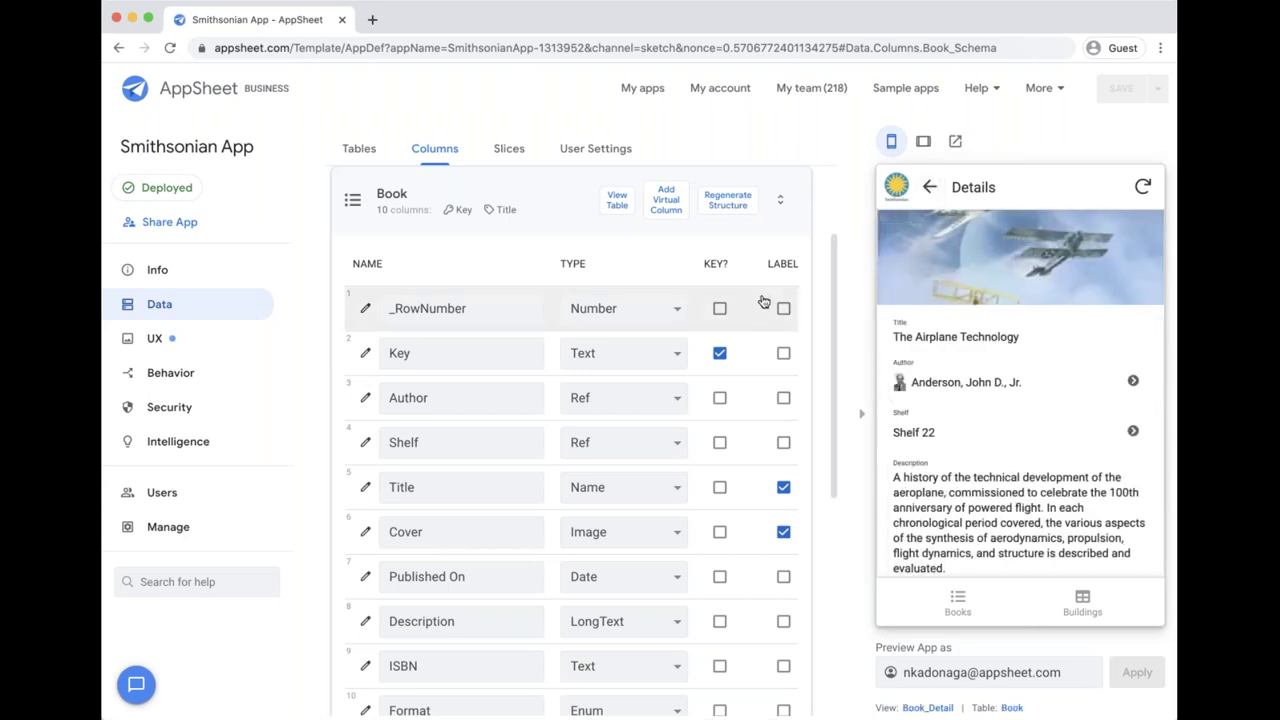
# Step: Add a new virtual column to the Book table named 'Author bio'
pyautogui.click(665, 205)
pyautogui.tripleClick(658, 219)
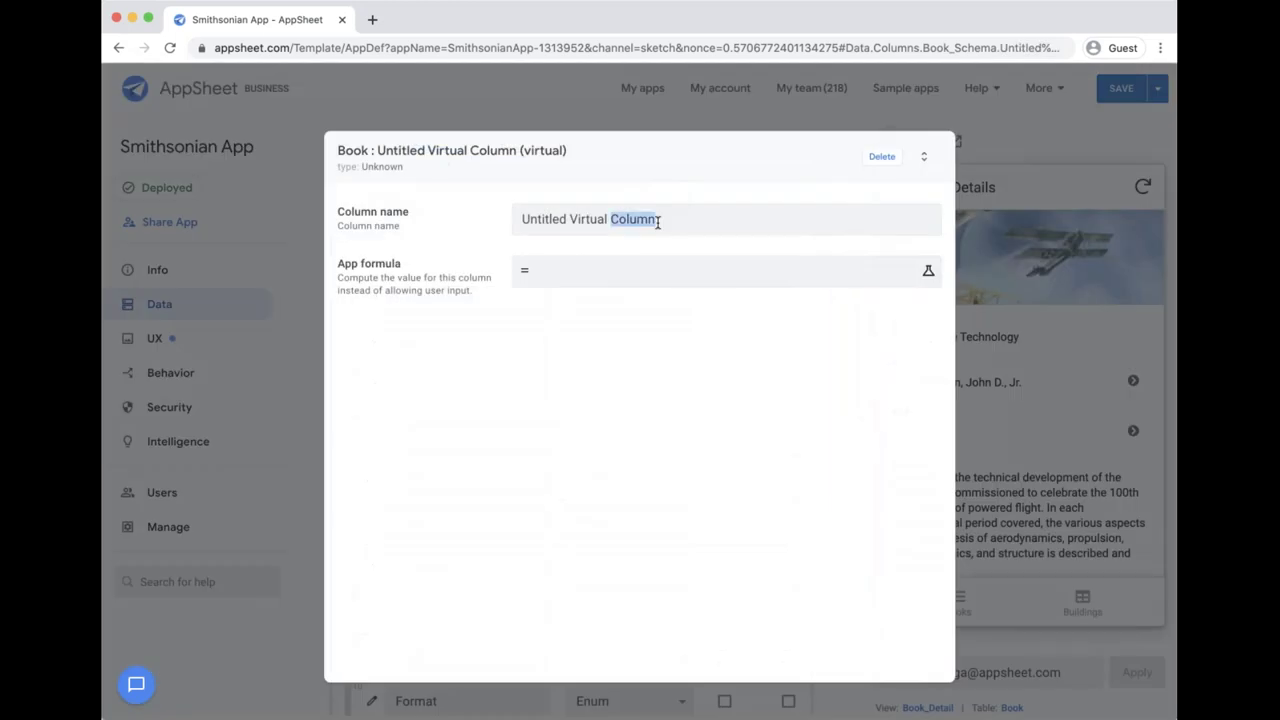
pyautogui.write('Author bio')
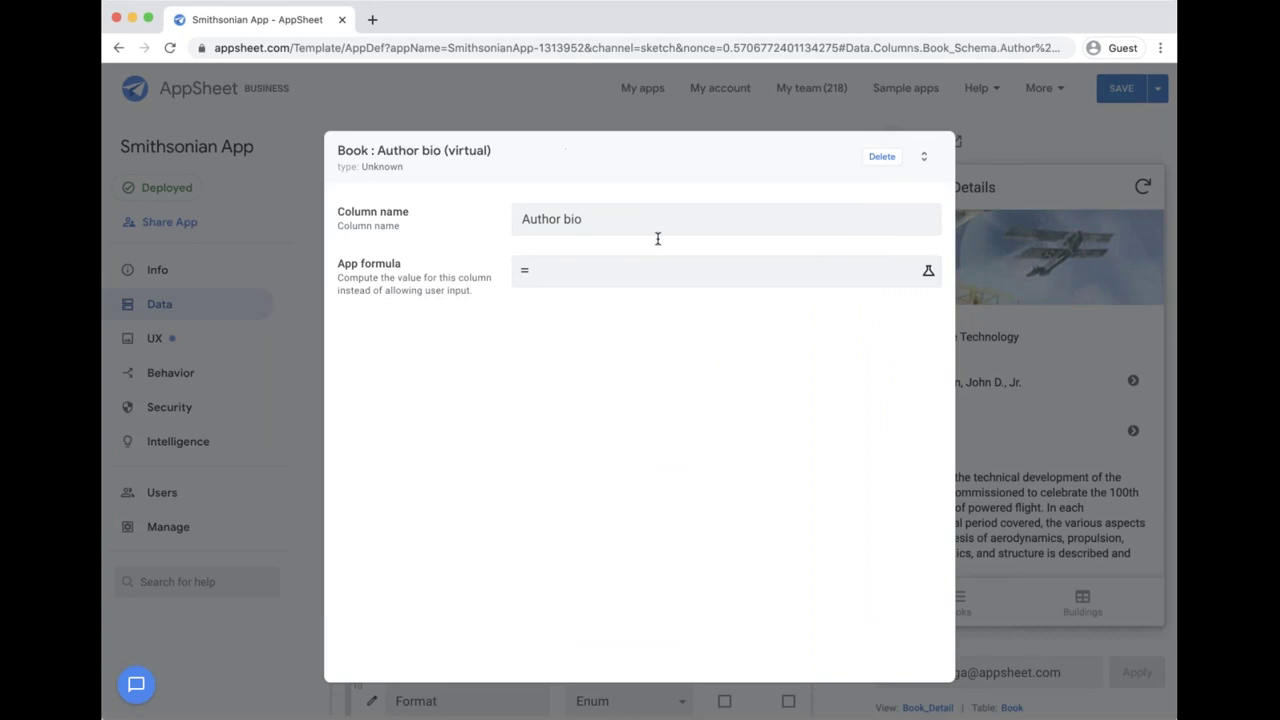
# Step: Set the Author bio formula to [Author].[Biography] in the Expression Assistant and save
pyautogui.click(603, 276)
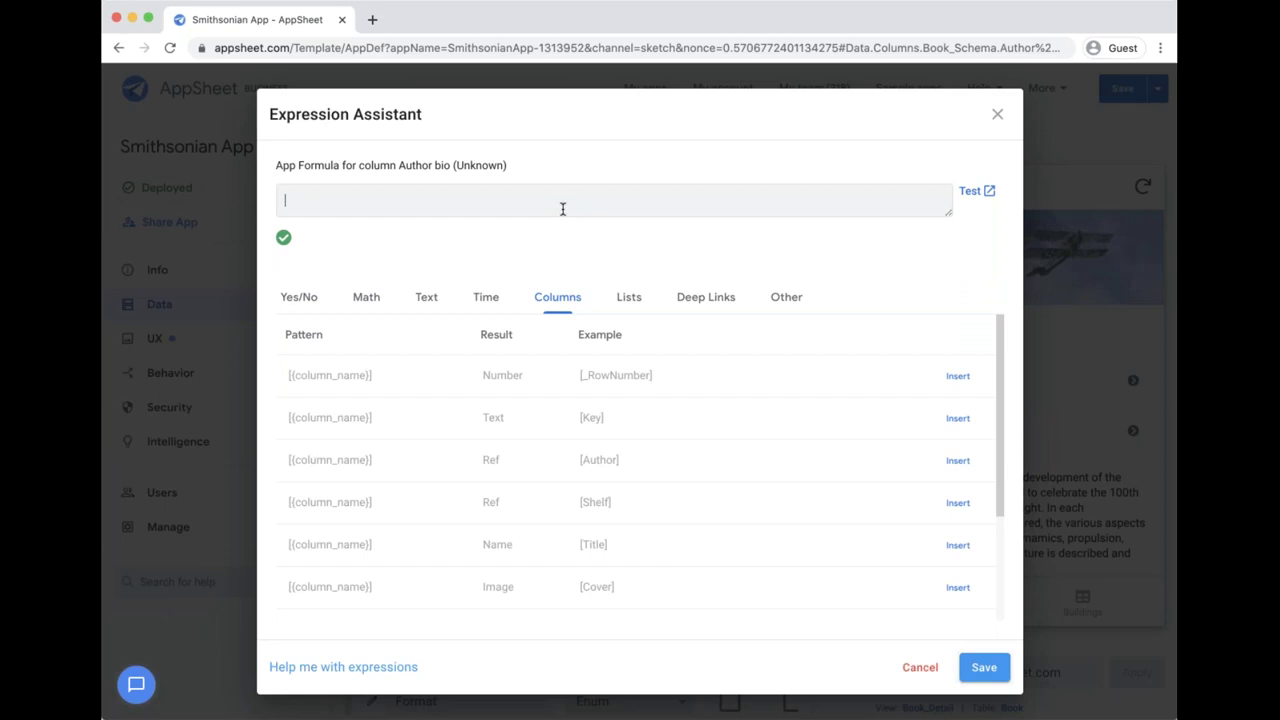
pyautogui.click(777, 299)
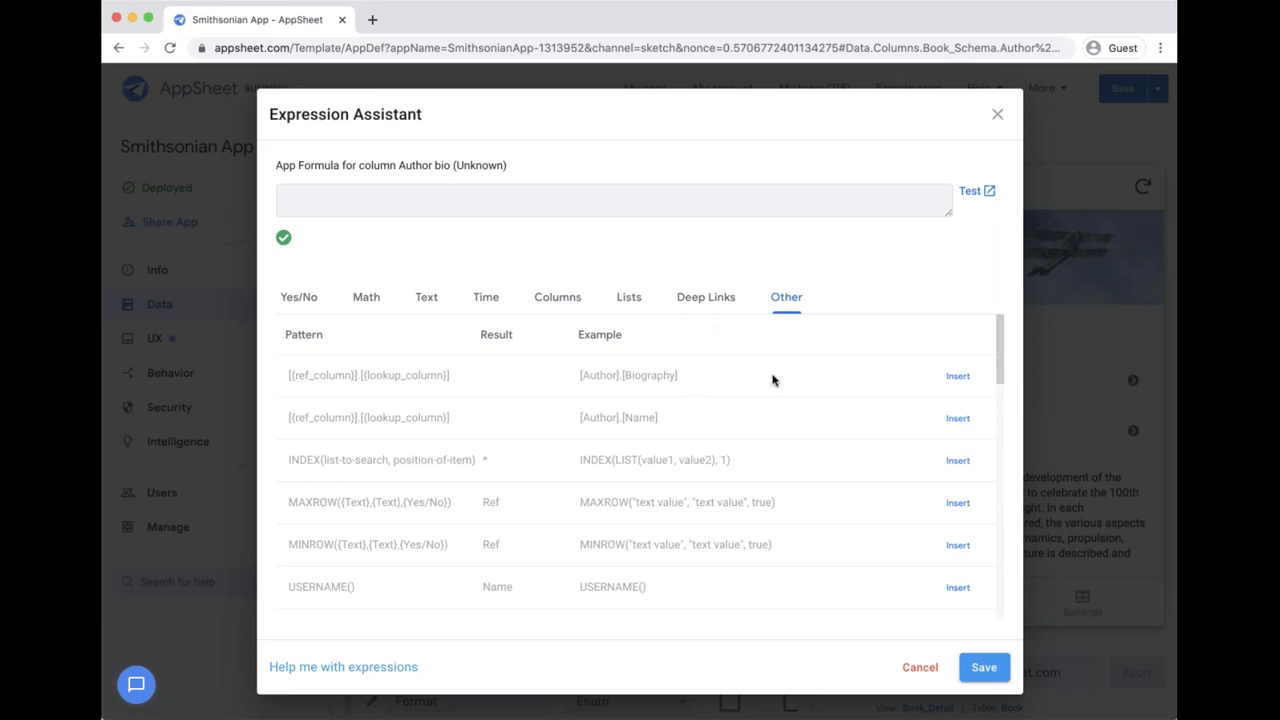
pyautogui.click(955, 378)
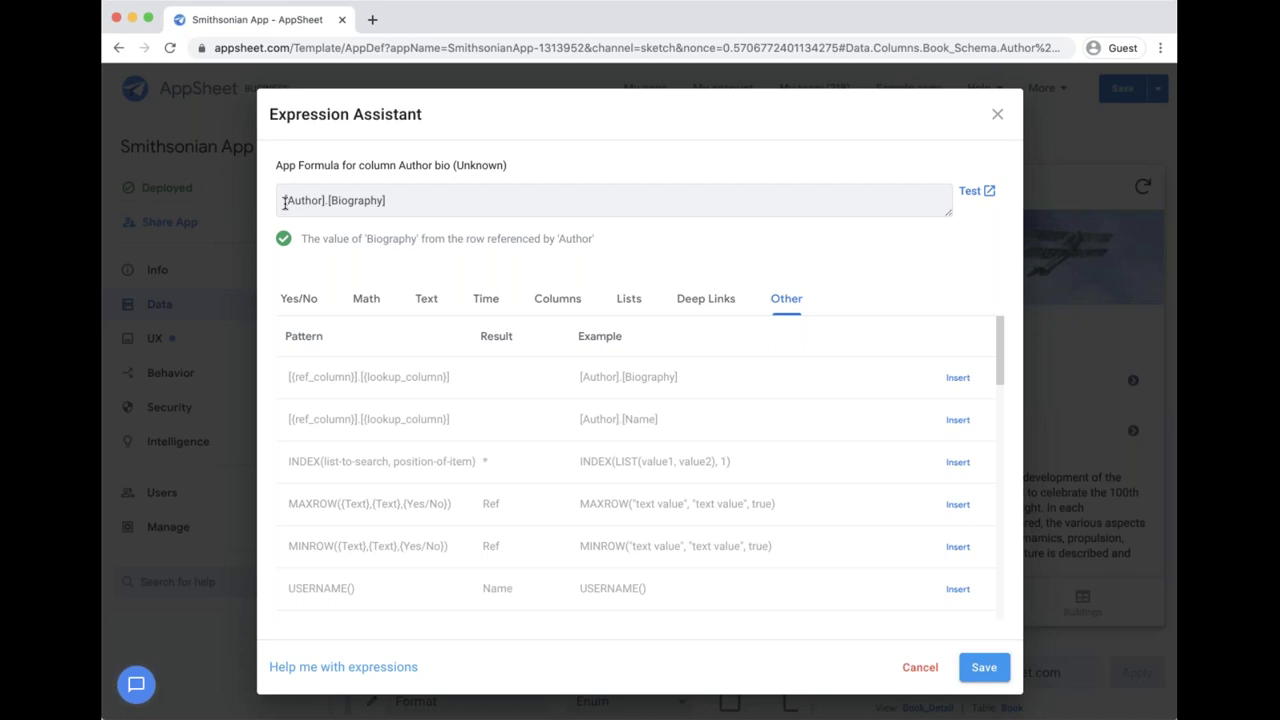
pyautogui.doubleClick(296, 202)
pyautogui.doubleClick(352, 202)
pyautogui.click(326, 200)
pyautogui.click(985, 668)
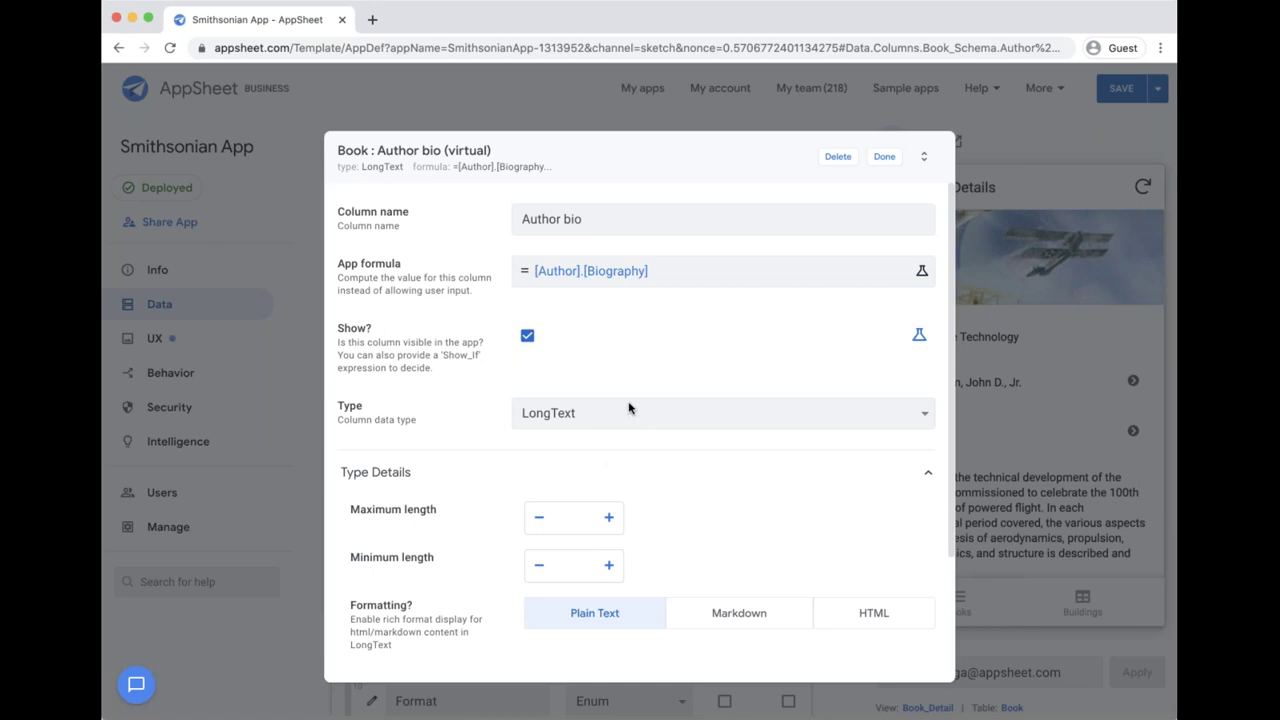
# Step: Close the Author bio column editor so the 11-column Book table saves and resyncs
pyautogui.click(884, 160)
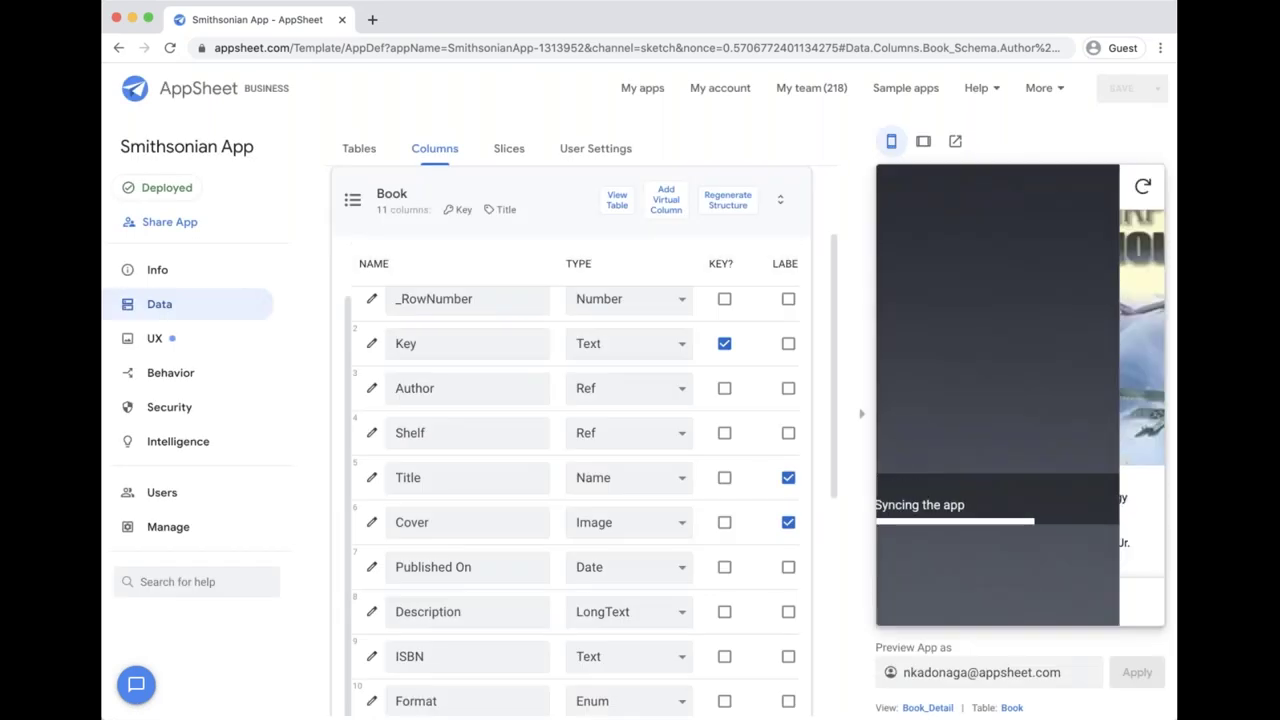
# Step: Find and highlight the Author bio text on The Airplane Technology's details
pyautogui.scroll(-3, 1024, 370)
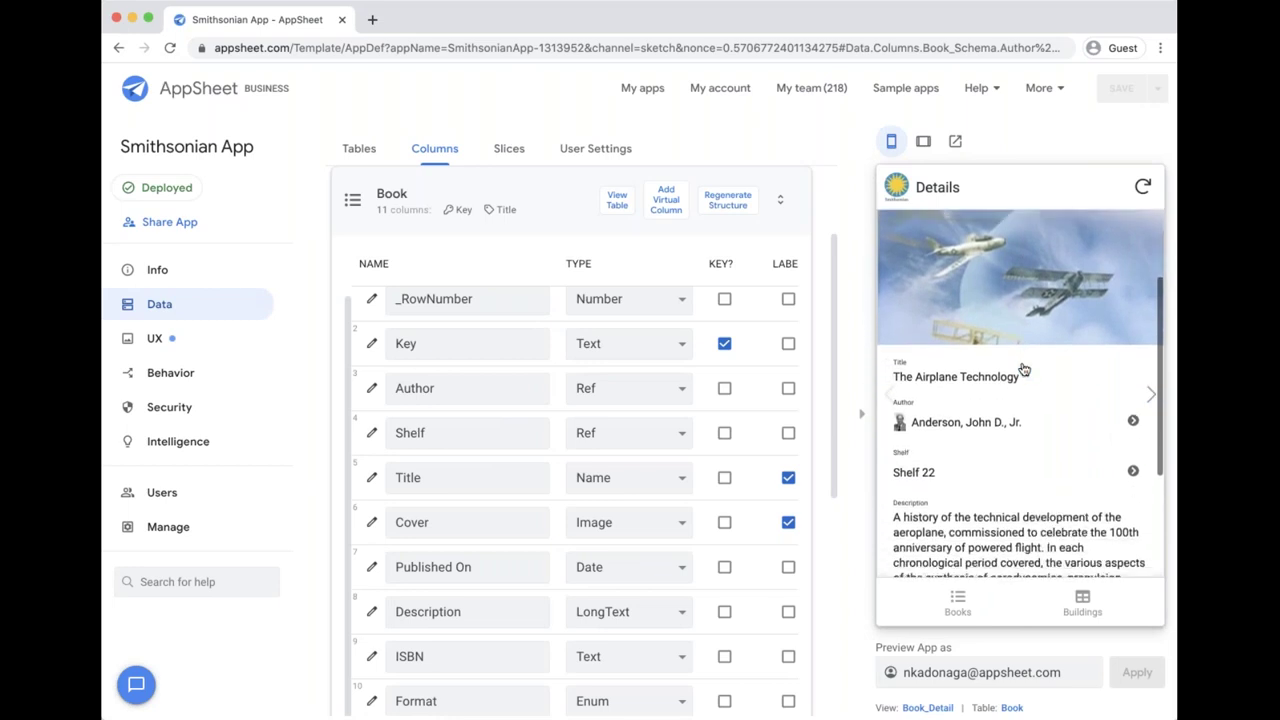
pyautogui.scroll(-4, 1024, 370)
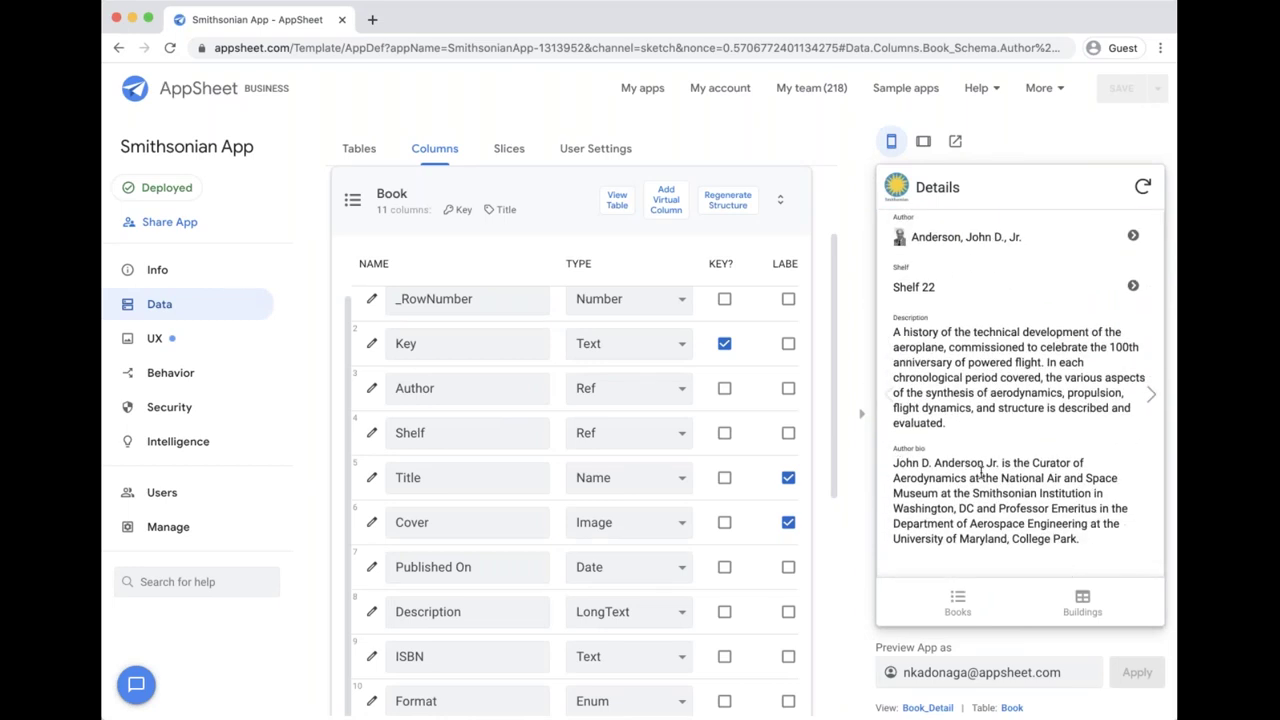
pyautogui.moveTo(893, 463); pyautogui.dragTo(1100, 526)
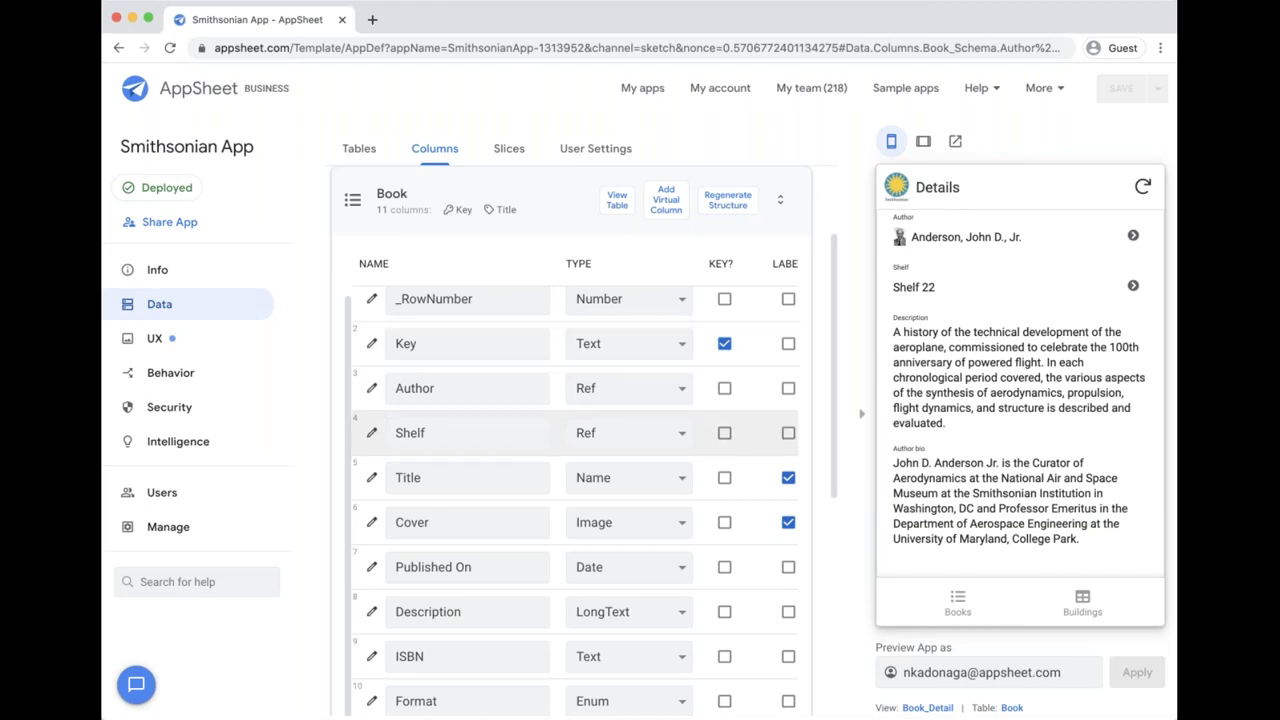
# Step: Add an extra Untitled Virtual Column, then delete it after confirming
pyautogui.click(668, 202)
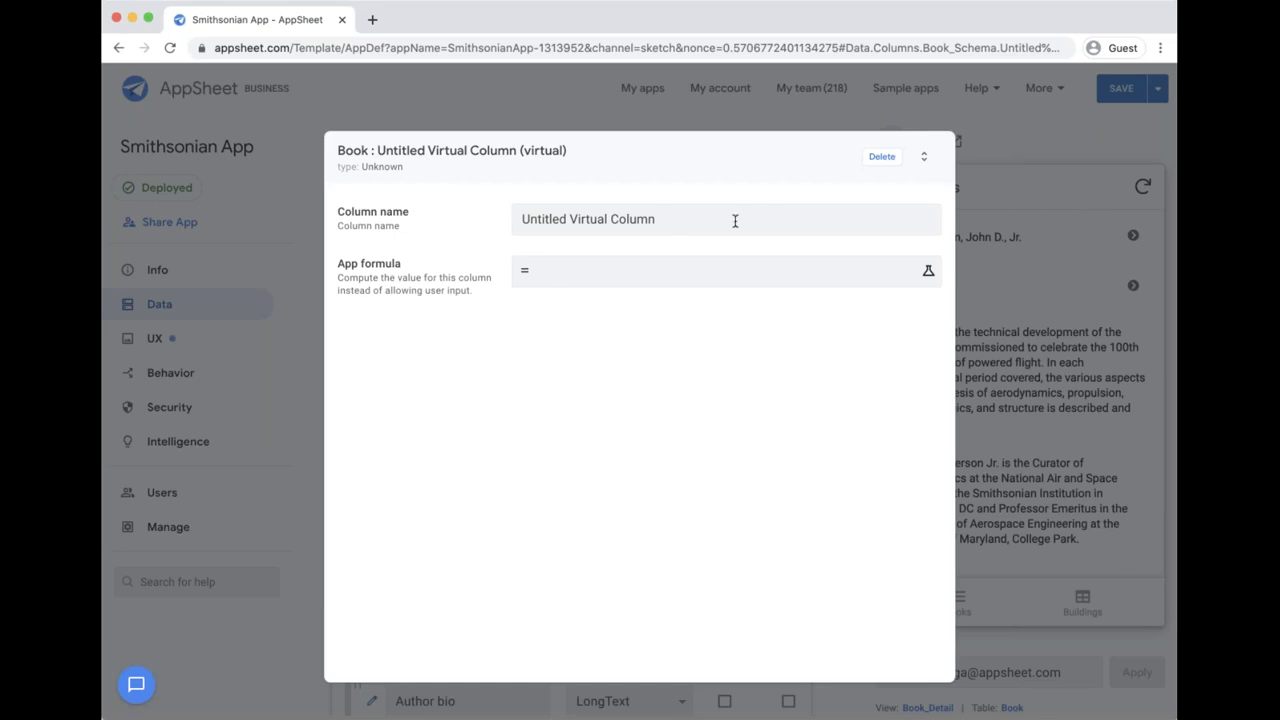
pyautogui.click(886, 162)
pyautogui.click(886, 160)
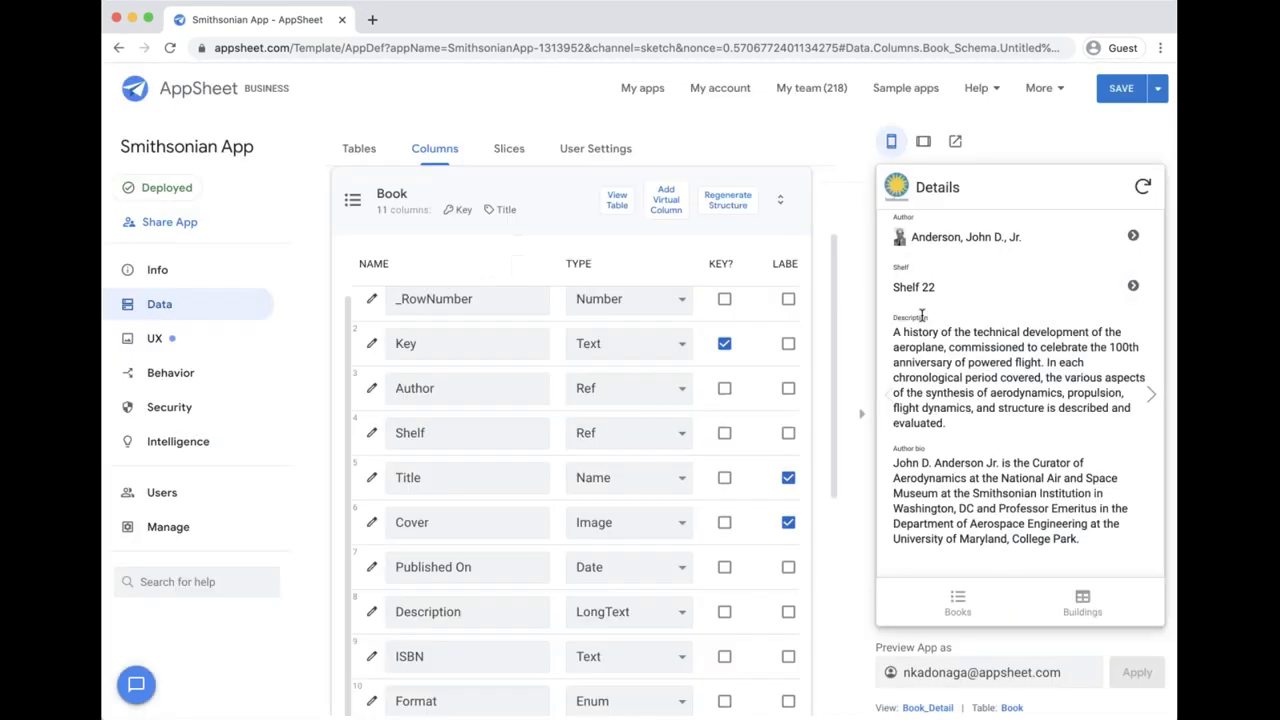
pyautogui.scroll(-2, 950, 340)
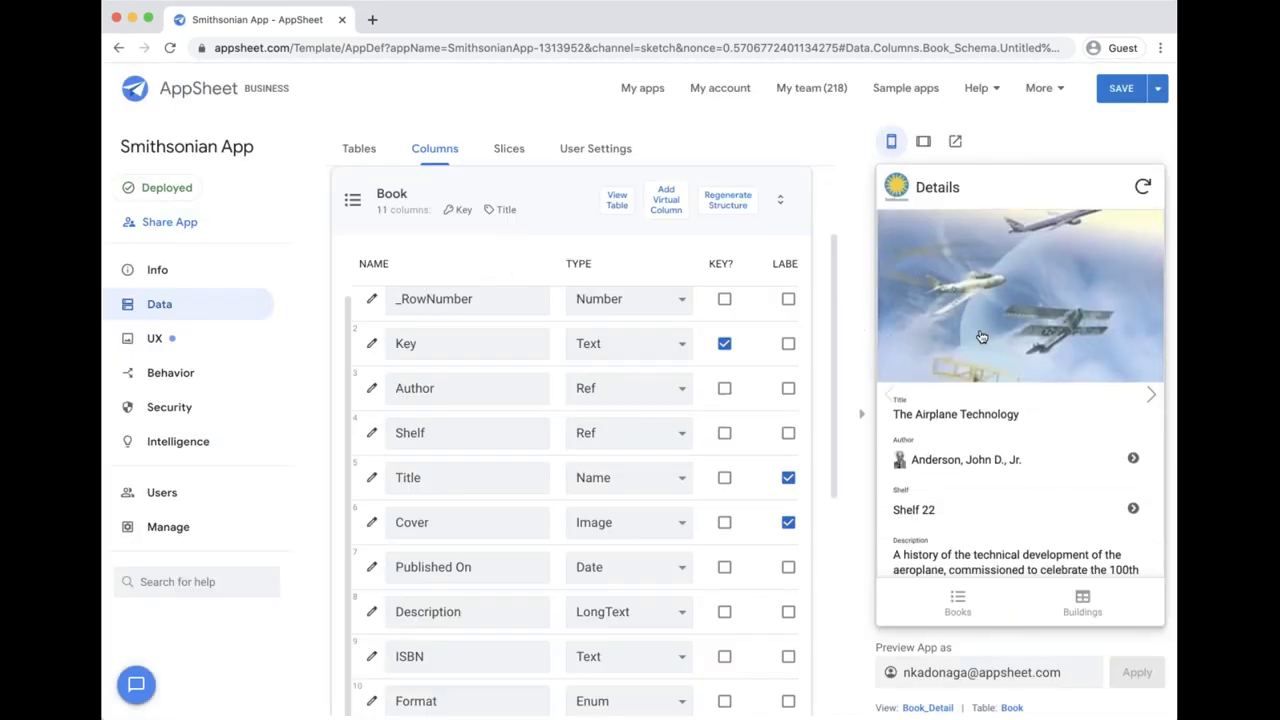
pyautogui.scroll(-3, 982, 335)
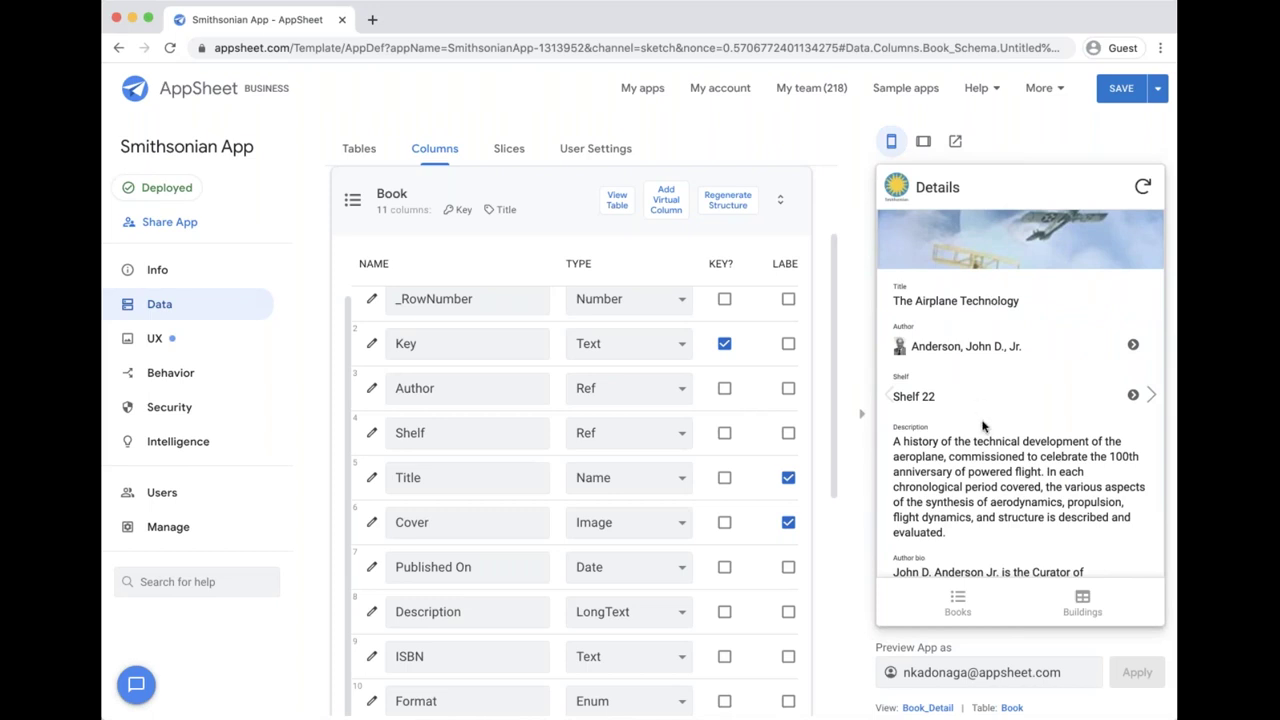
pyautogui.scroll(2, 984, 428)
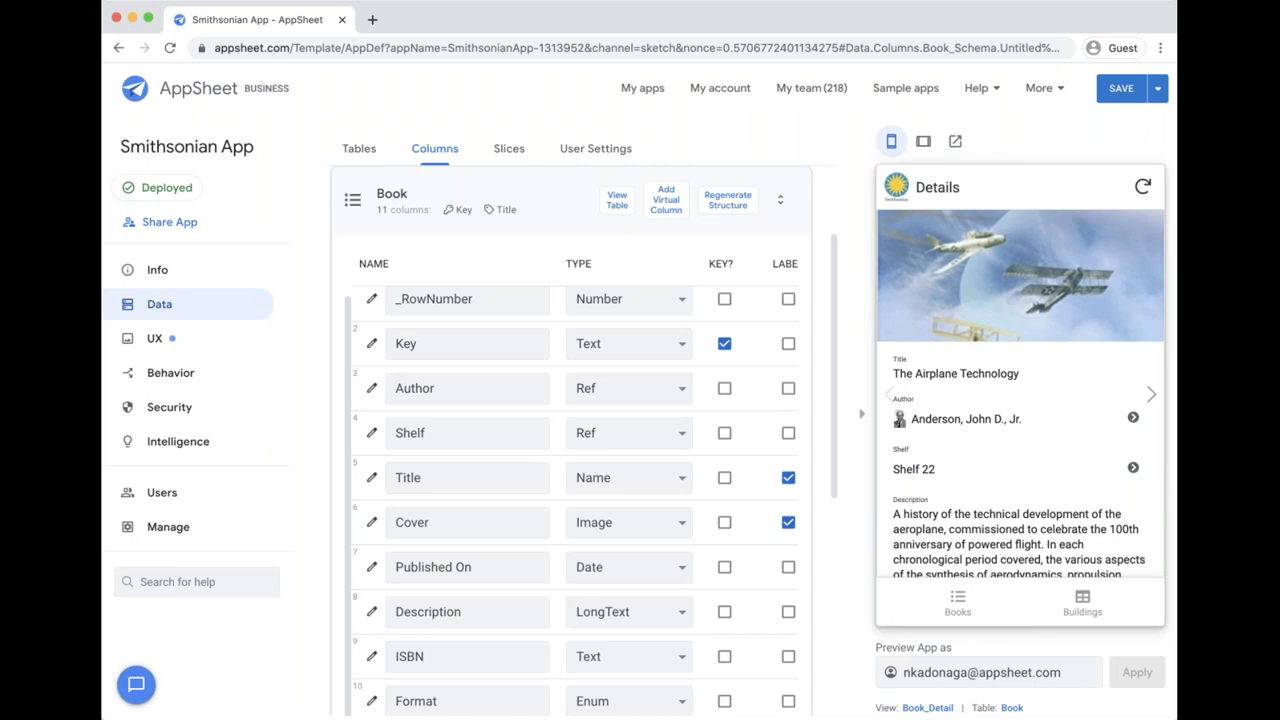
# Step: Follow Shelf 22, Room 38, Floor 15 and the building, then return to Books
pyautogui.scroll(-2, 986, 425)
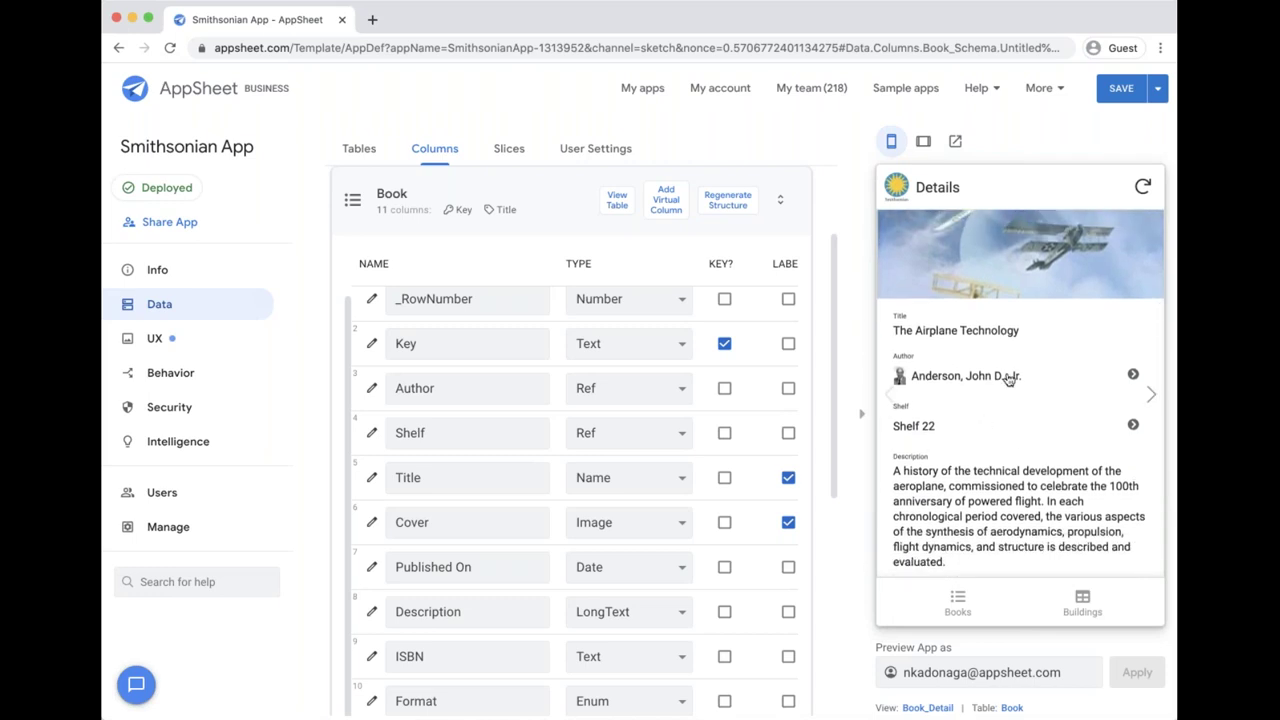
pyautogui.click(922, 428)
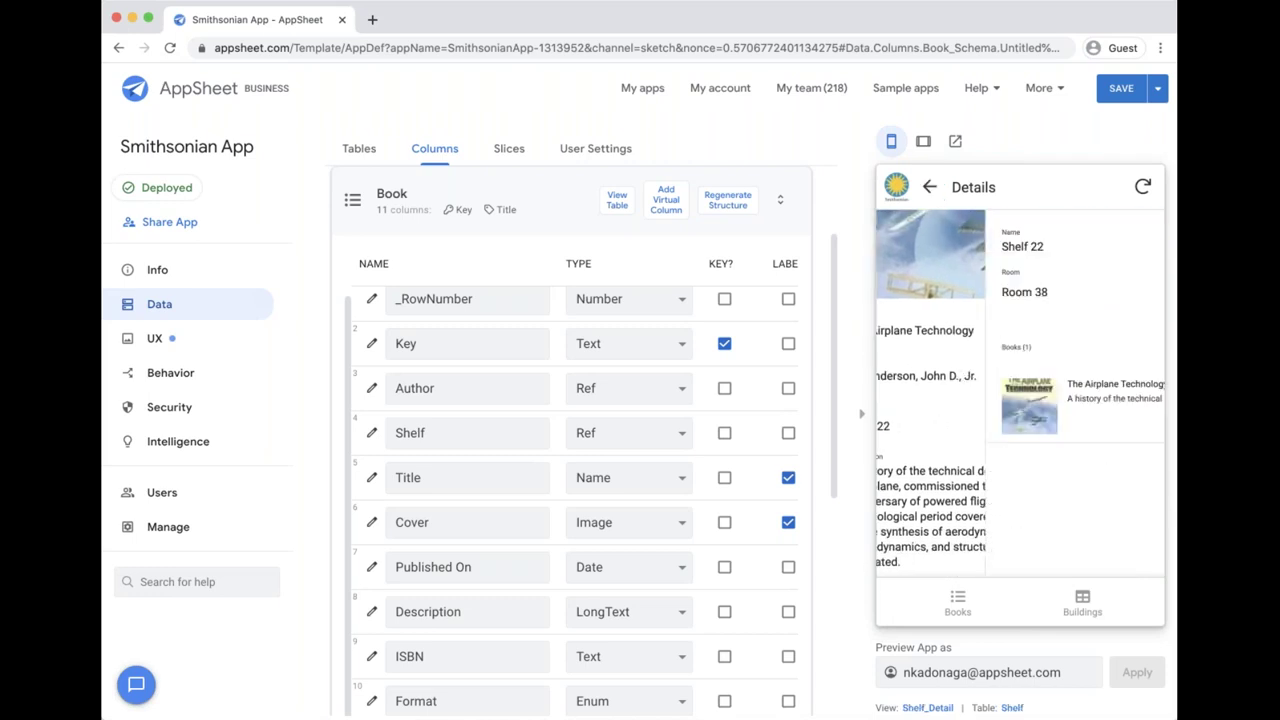
pyautogui.click(933, 296)
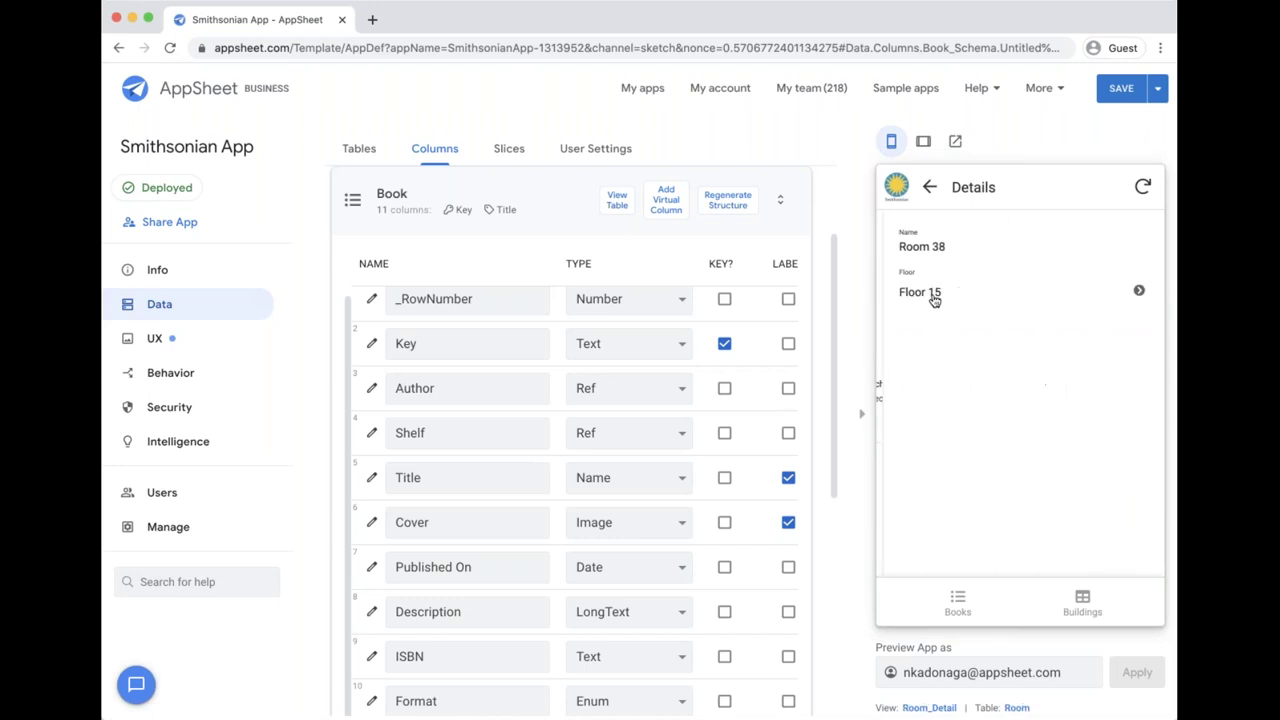
pyautogui.click(926, 293)
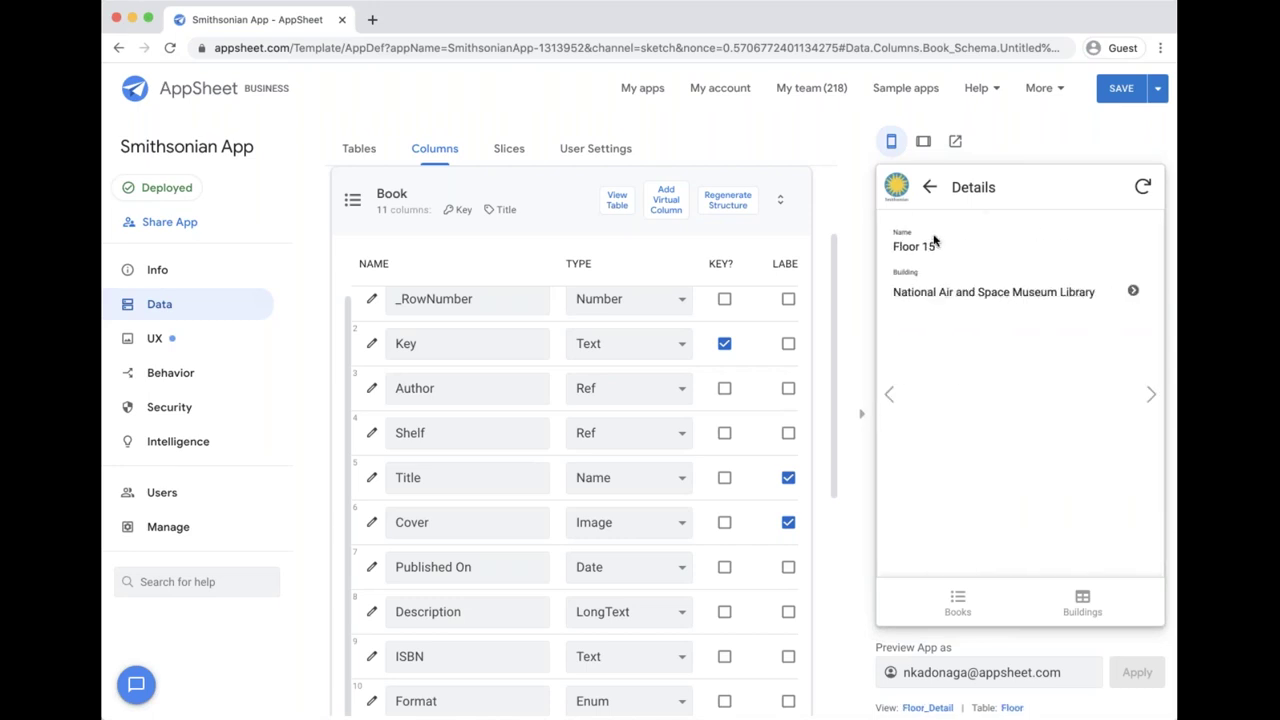
pyautogui.click(933, 292)
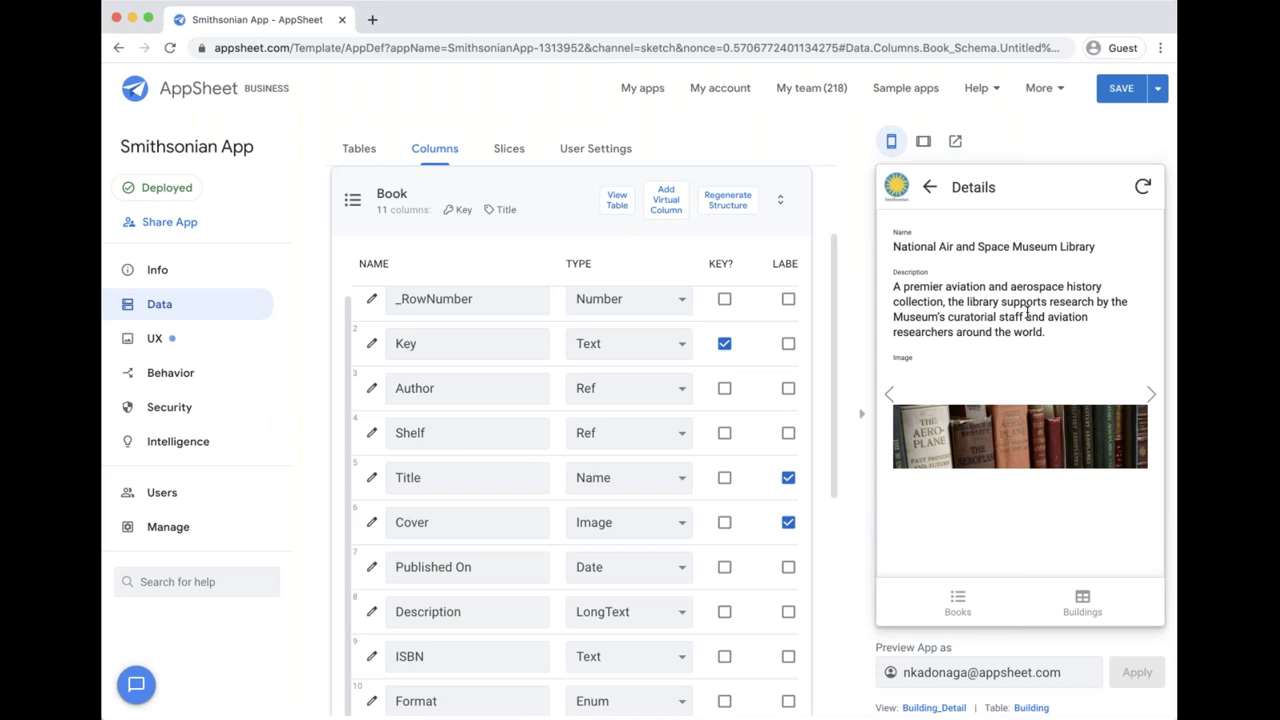
pyautogui.click(957, 600)
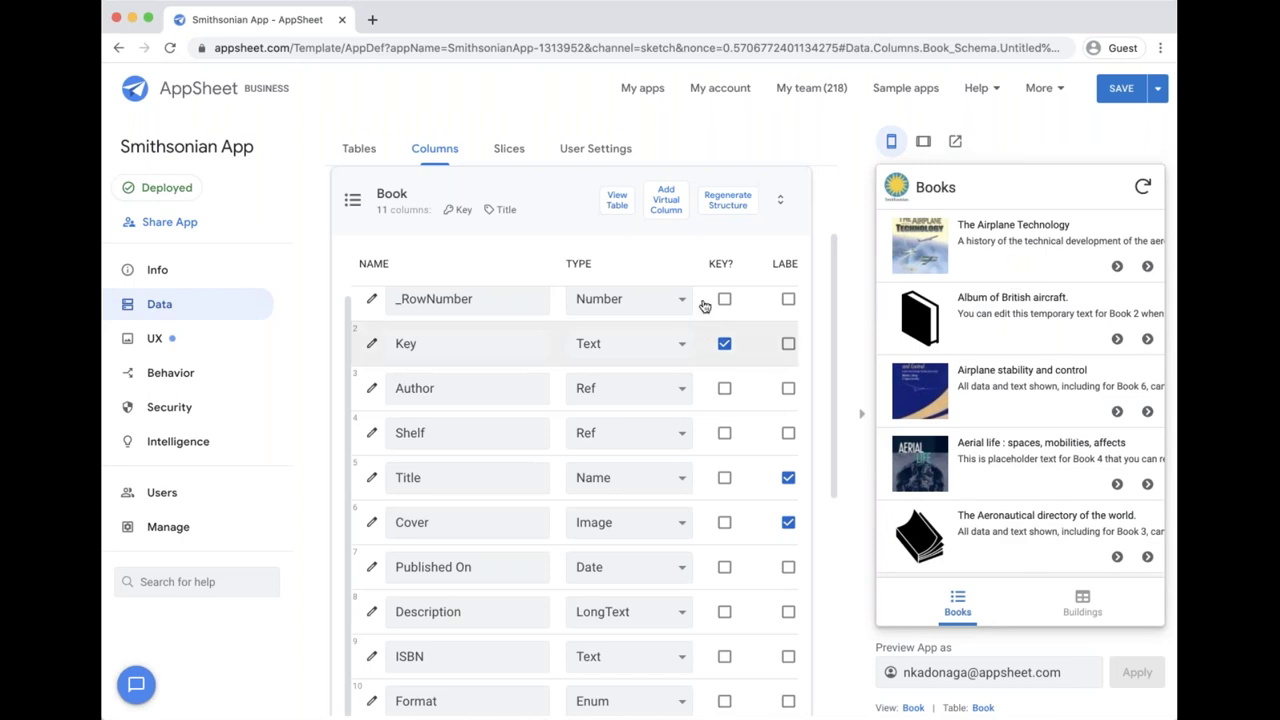
# Step: Add a new Book virtual column named 'Building description'
pyautogui.click(675, 215)
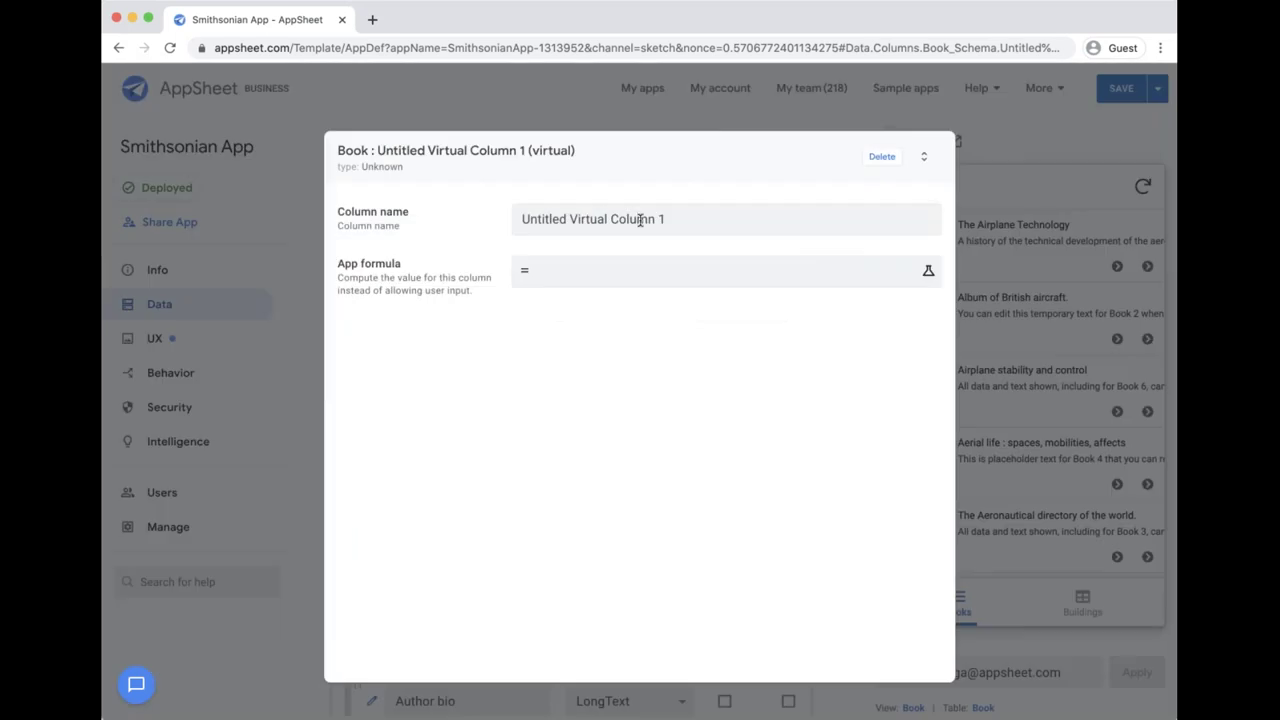
pyautogui.tripleClick(640, 219)
pyautogui.write('Building')
pyautogui.hotkey('alt', 'BackSpace')
pyautogui.write('Building description')
# Step: Set its formula to [Shelf].[Room].[Floor].[Building].[Description] and save the app
pyautogui.click(605, 276)
pyautogui.write('[Shelf')
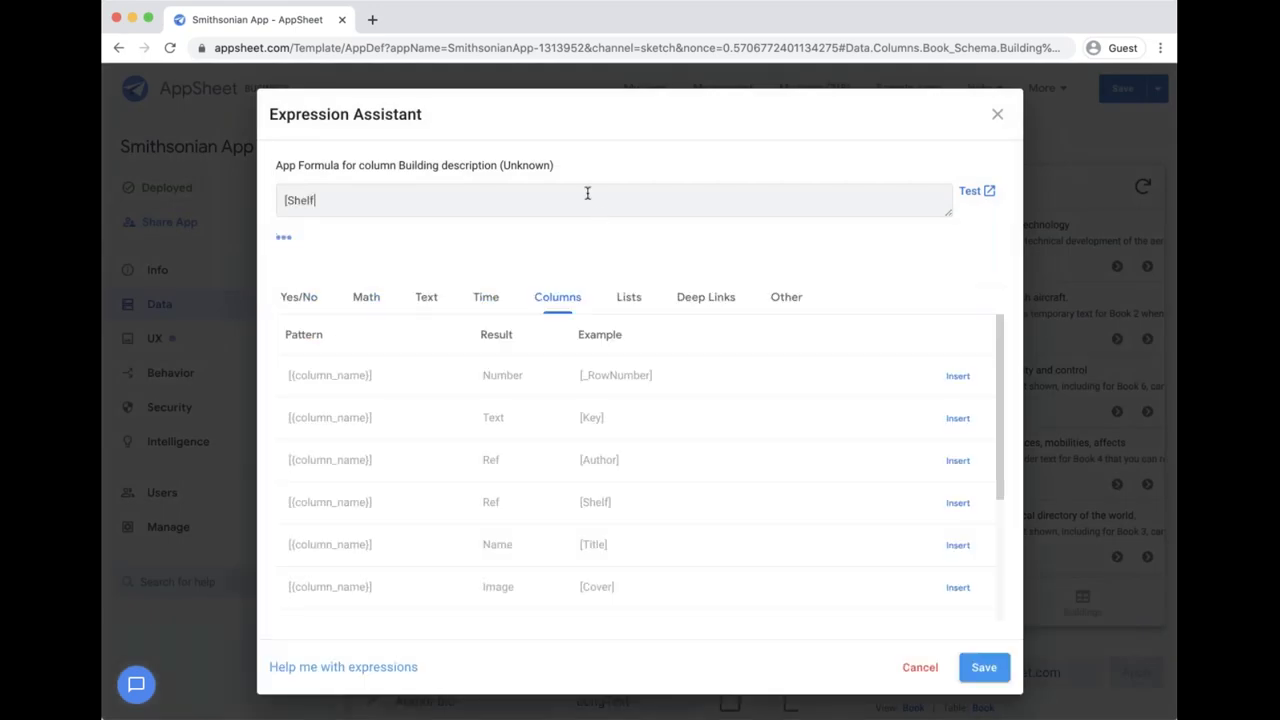
pyautogui.write('].[Room].[Floor].[Buildi')
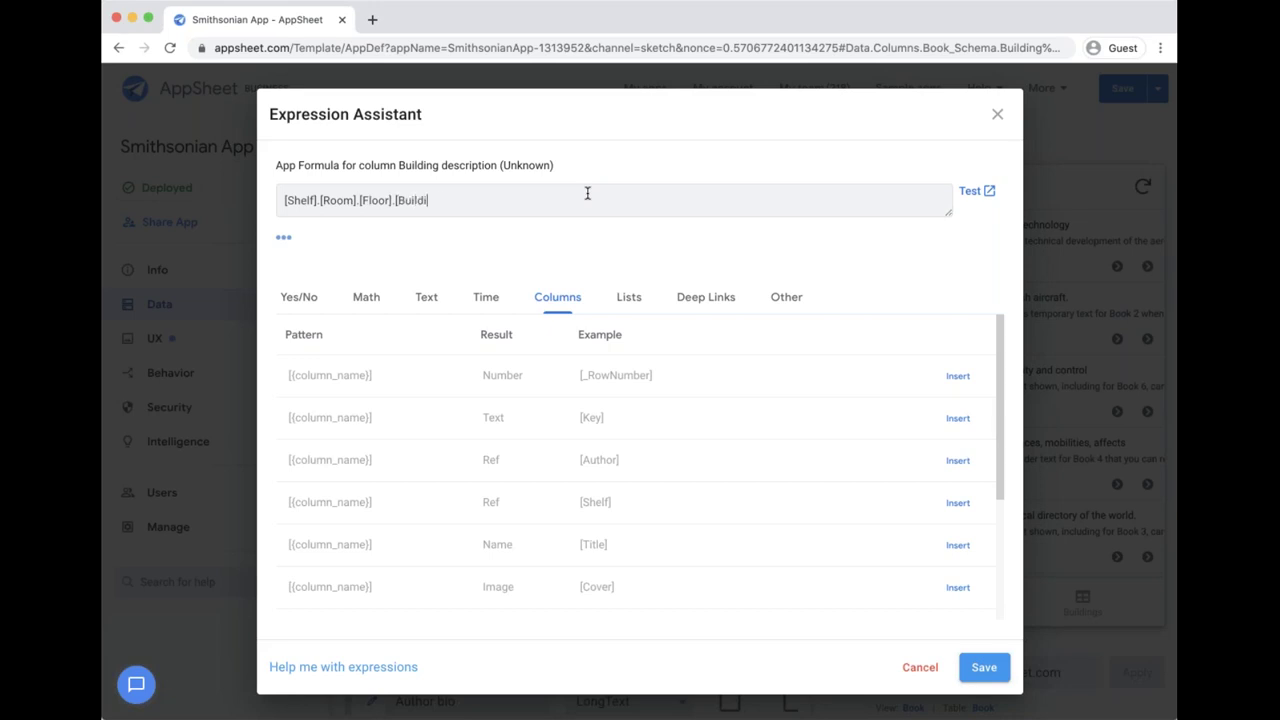
pyautogui.write('ng].[Description]')
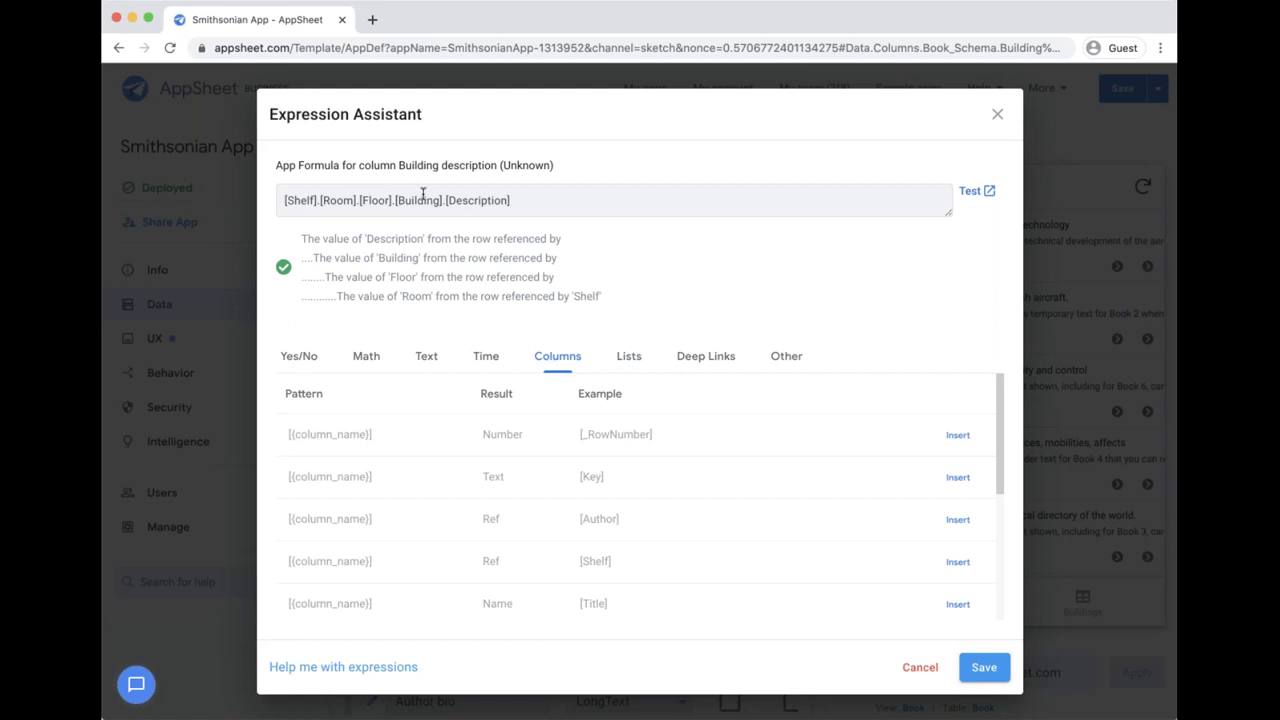
pyautogui.doubleClick(477, 200)
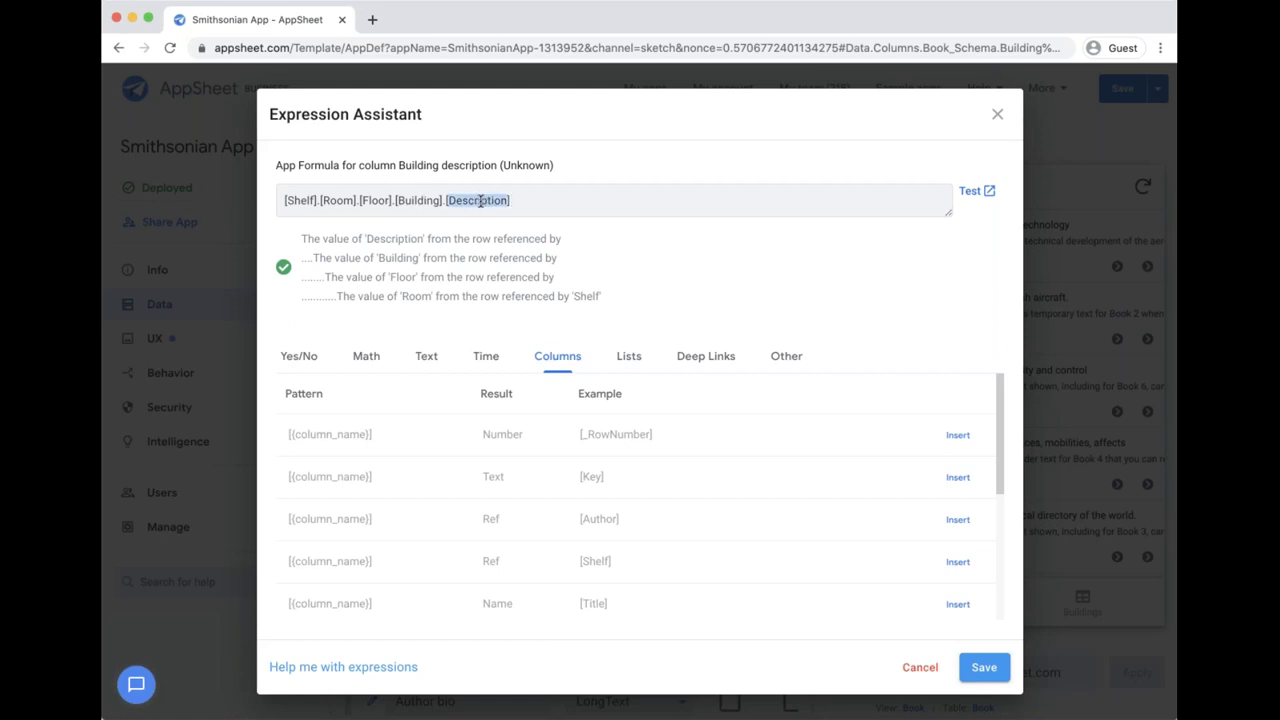
pyautogui.click(563, 200)
pyautogui.click(983, 668)
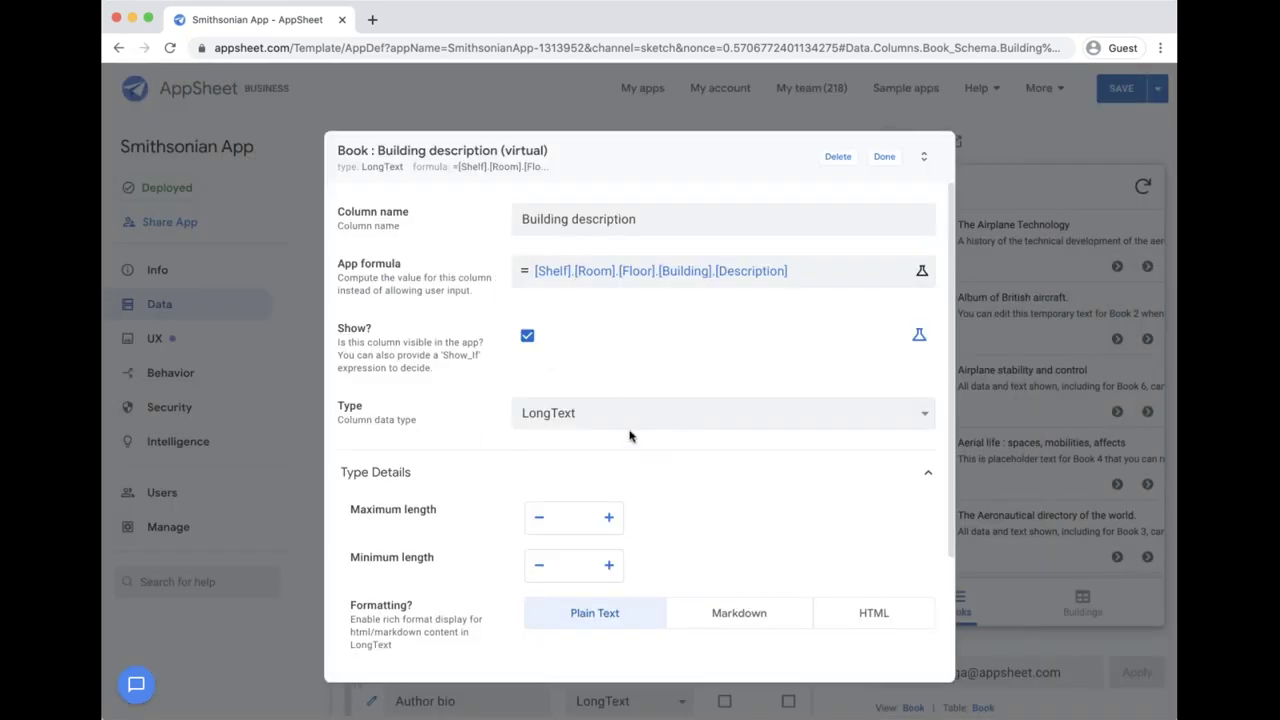
pyautogui.click(884, 158)
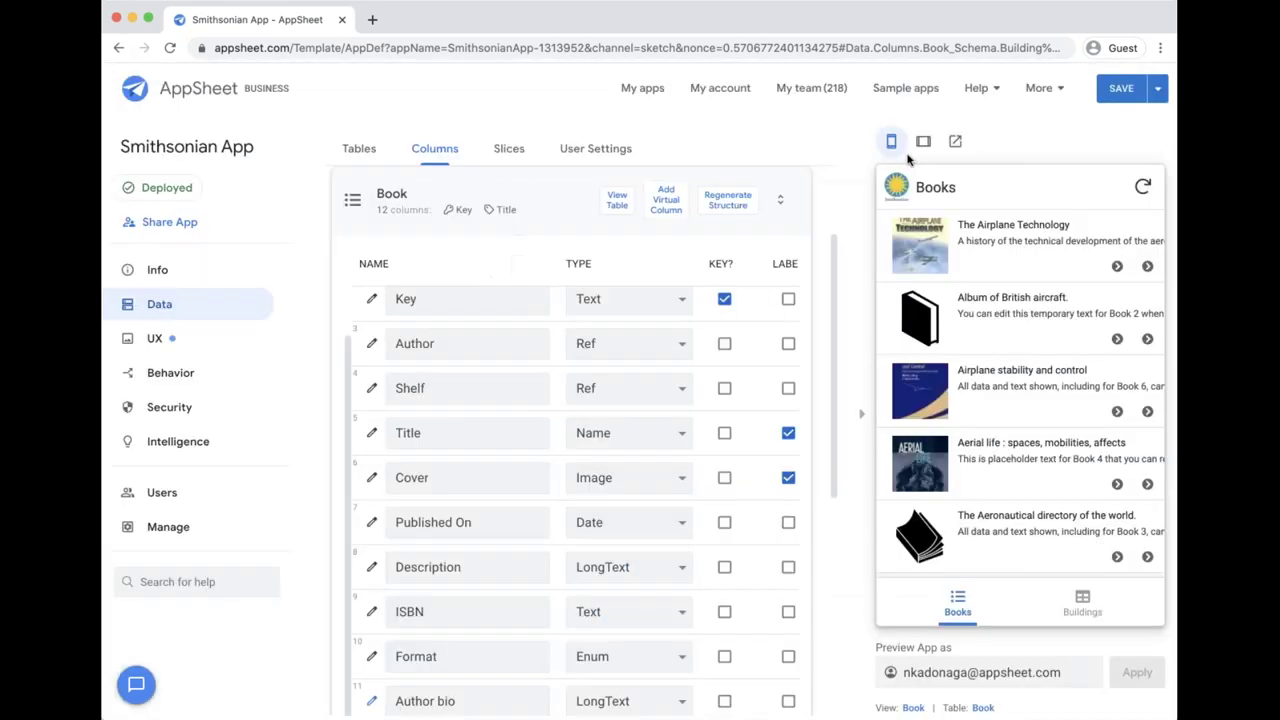
pyautogui.click(1121, 88)
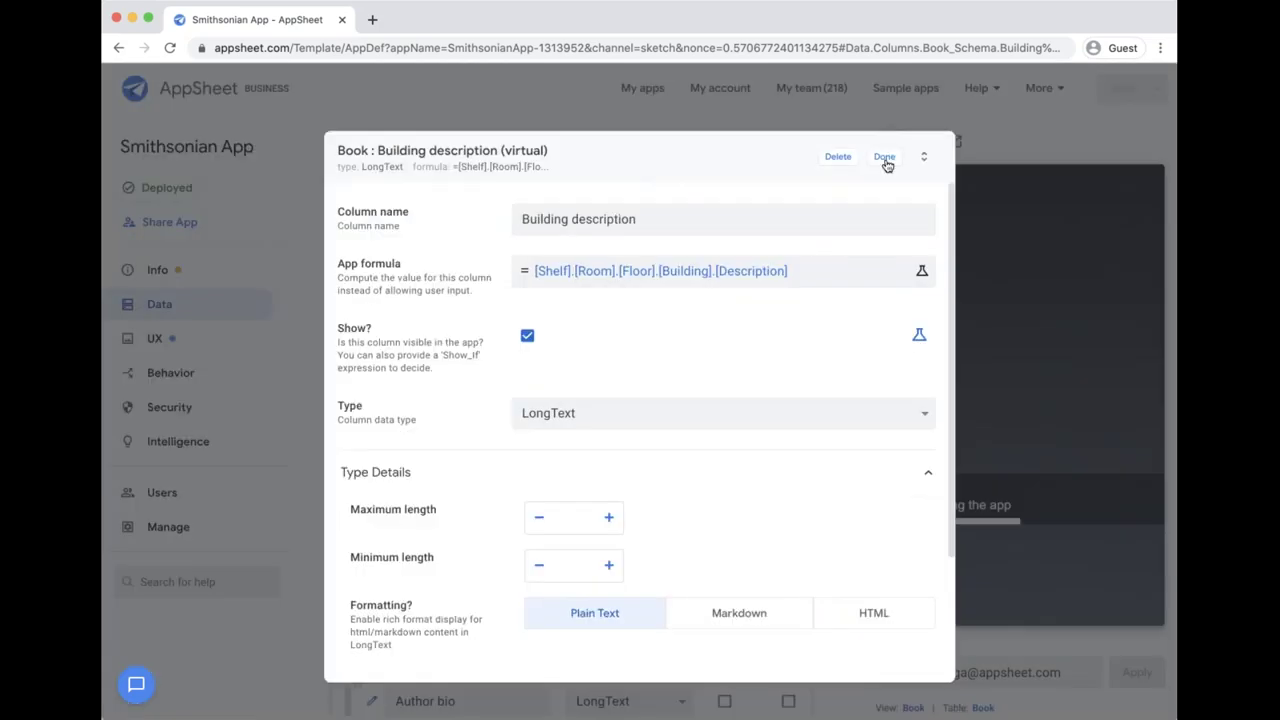
pyautogui.click(886, 160)
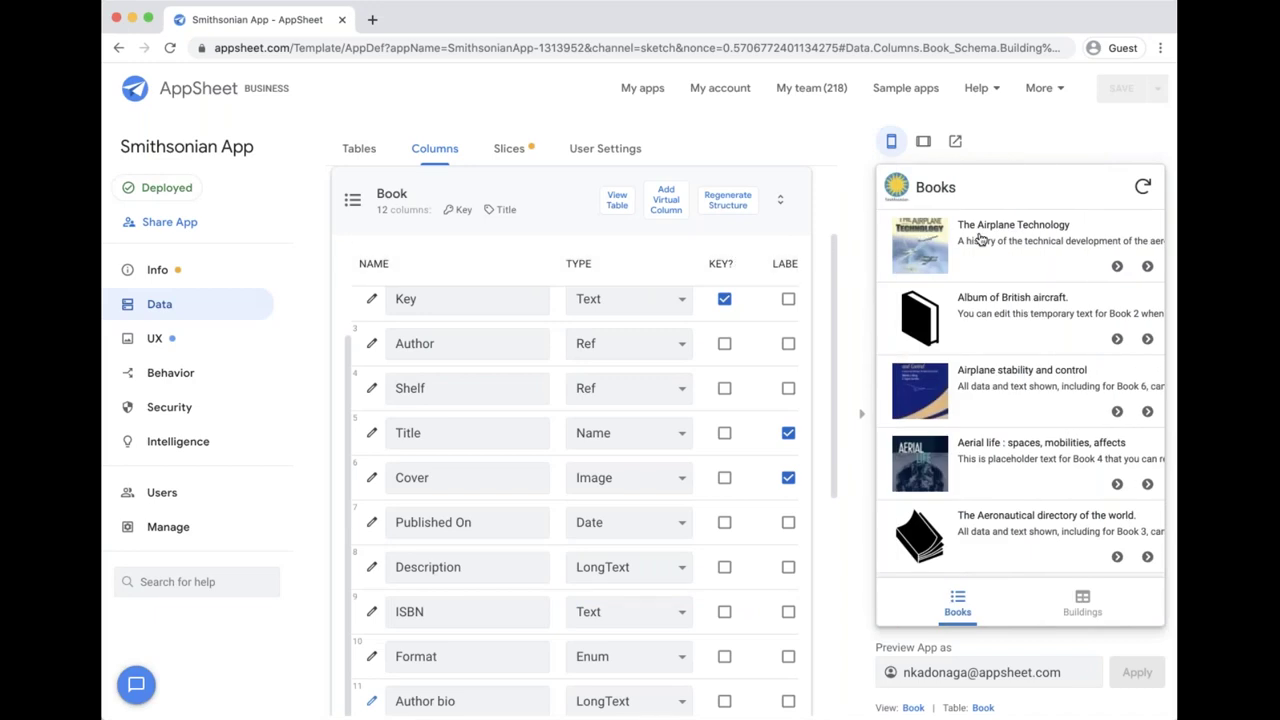
# Step: Check the Building description on The Airplane Technology's details in the preview
pyautogui.click(980, 240)
pyautogui.scroll(-5, 986, 428)
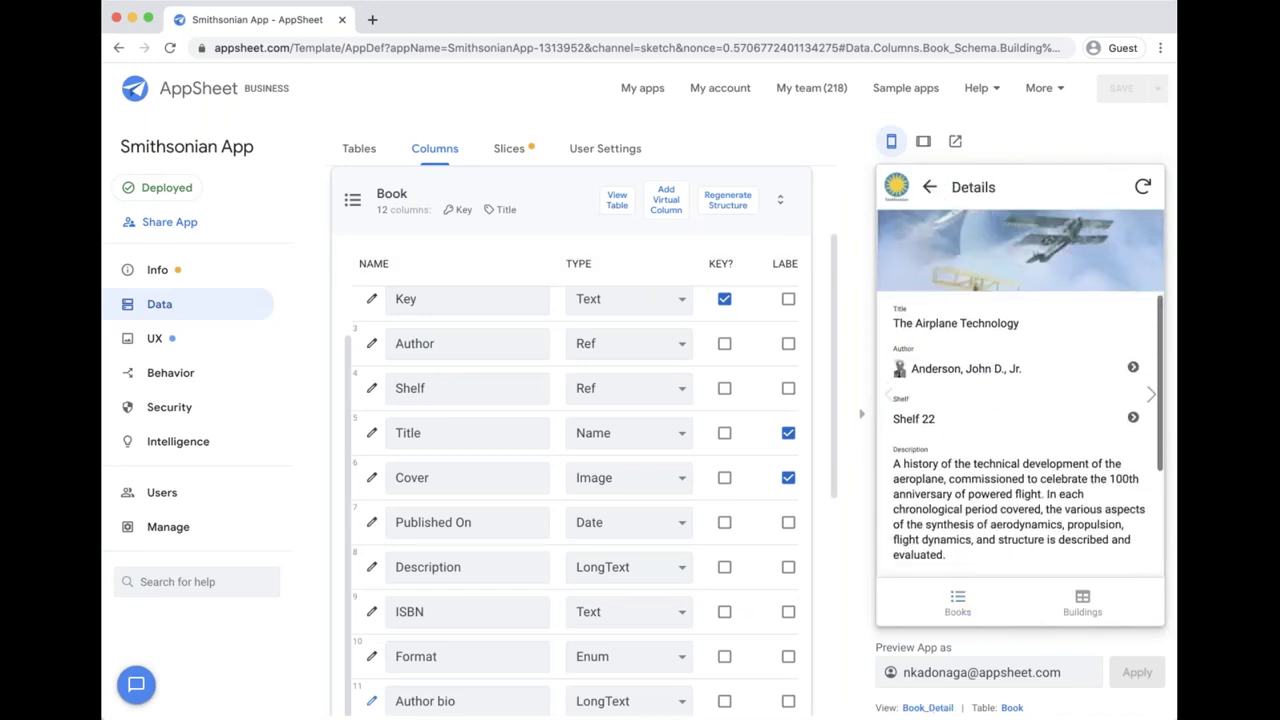
pyautogui.scroll(-1, 908, 505)
pyautogui.moveTo(895, 492); pyautogui.dragTo(1065, 521)
pyautogui.click(1065, 521)
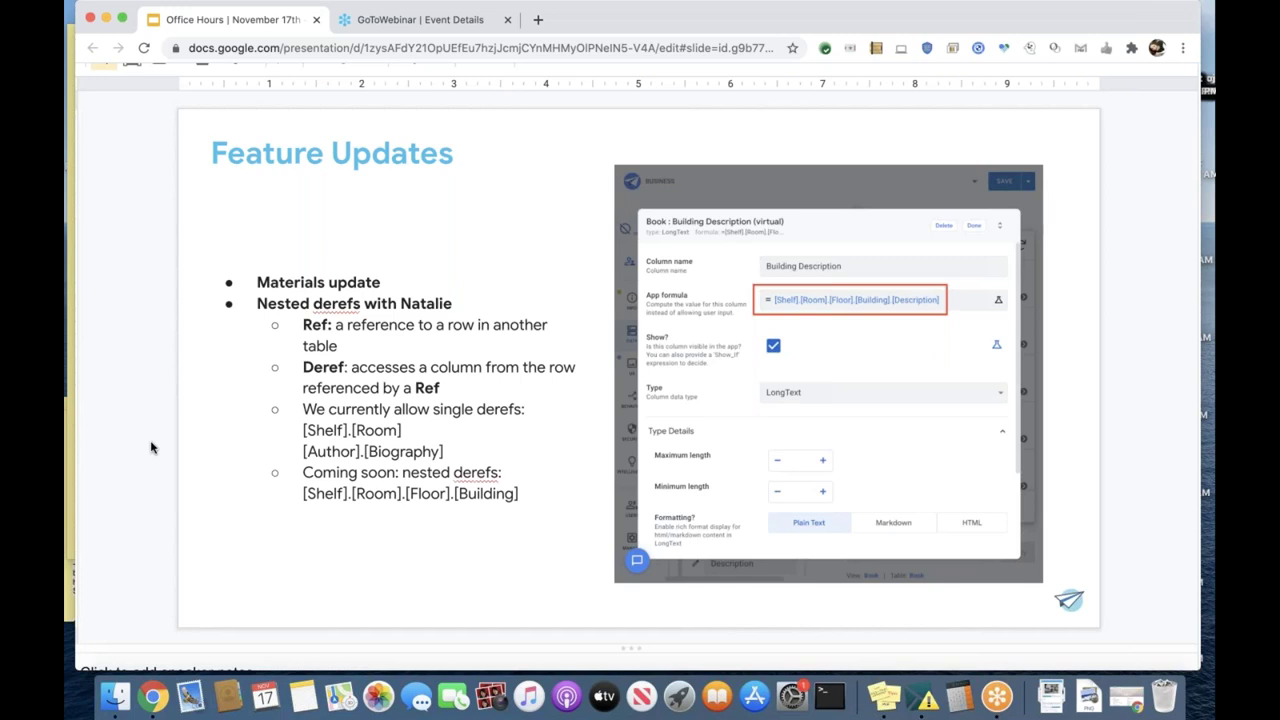
# Step: Scroll the deck past Helpful UIs to the View Types slide
pyautogui.scroll(-2, 151, 447)
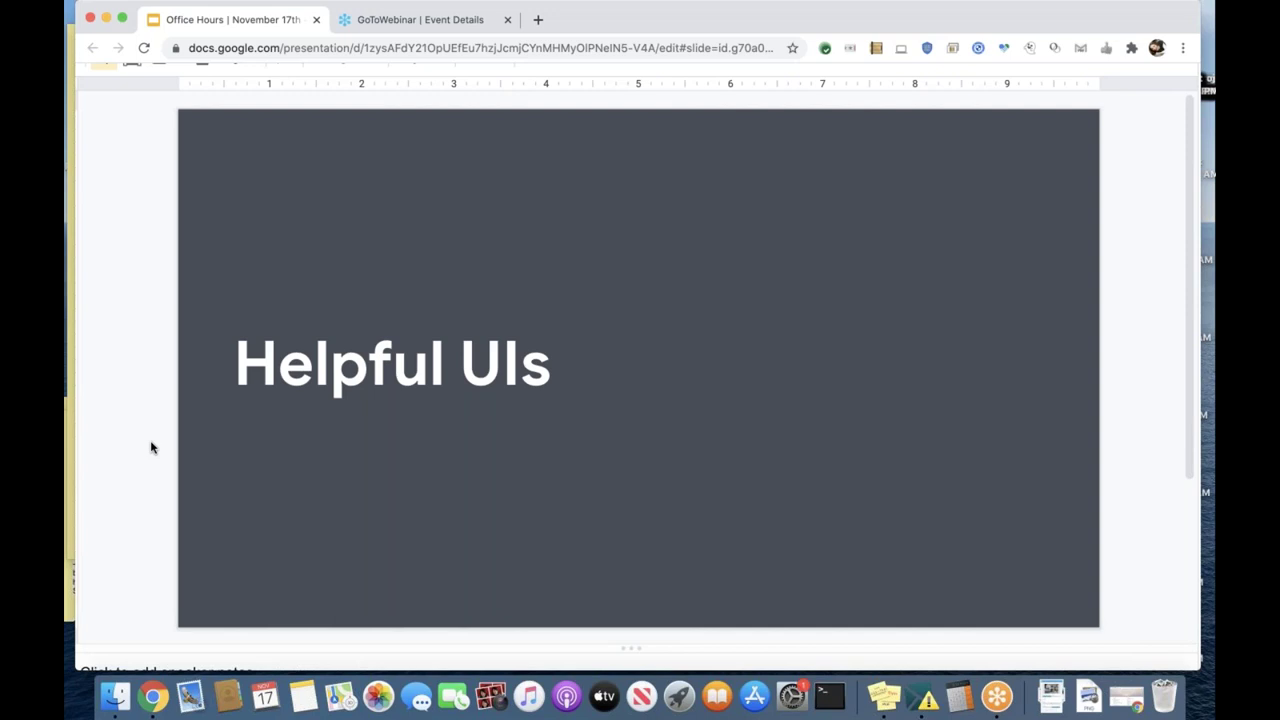
pyautogui.scroll(-1, 151, 447)
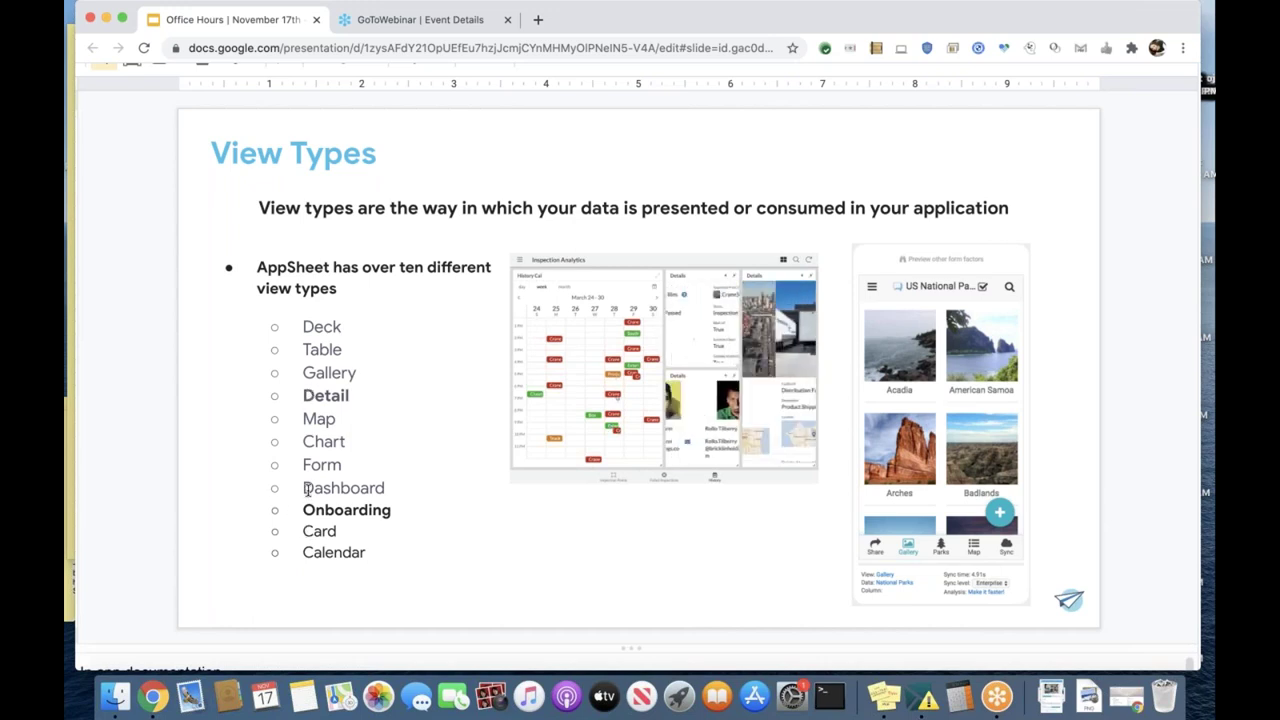
# Step: Advance the Slides deck onward from the View Types slide
pyautogui.press('Down')
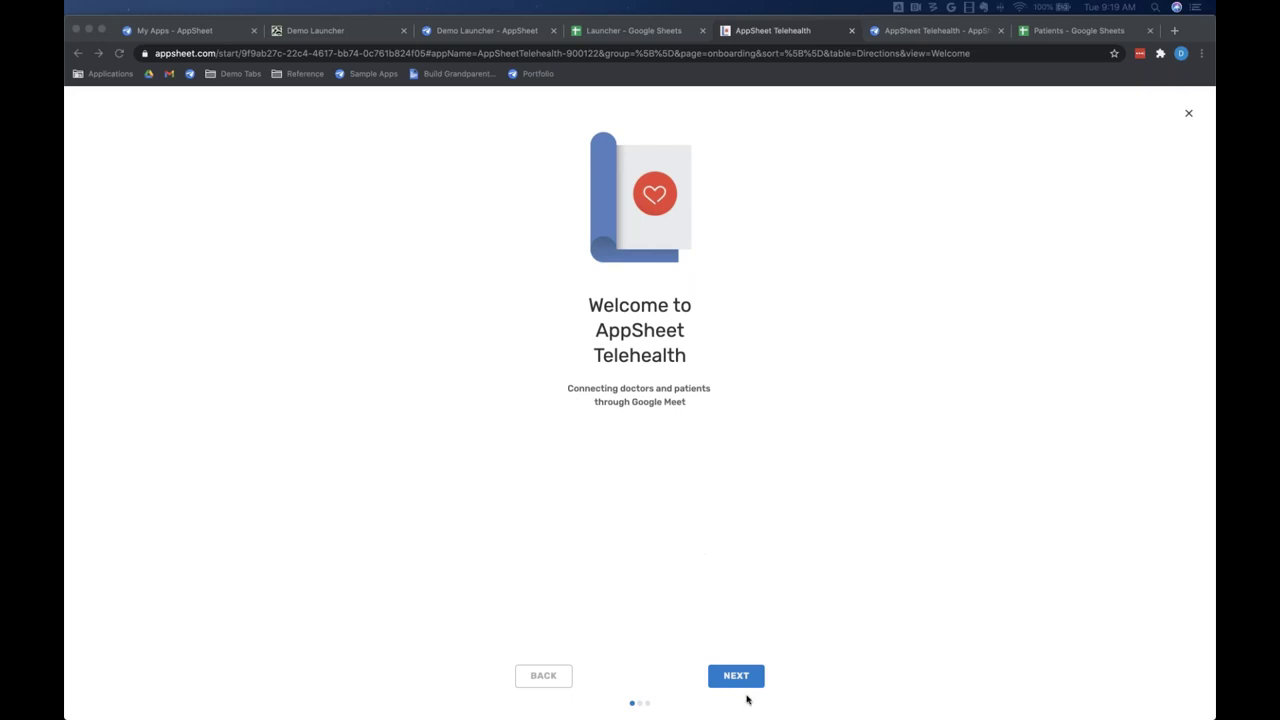
# Step: Page through the Welcome, Schedule Appointments and Wellness Tracking cards and finish onboarding
pyautogui.click(738, 678)
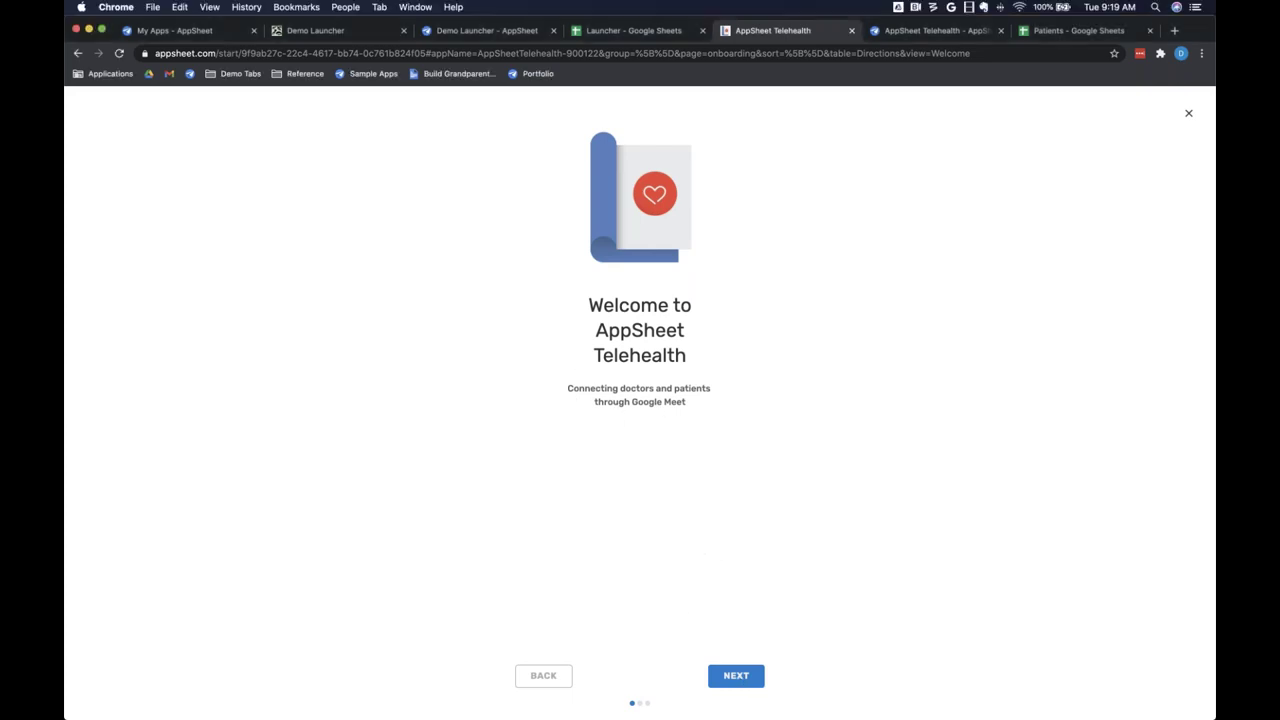
pyautogui.click(736, 676)
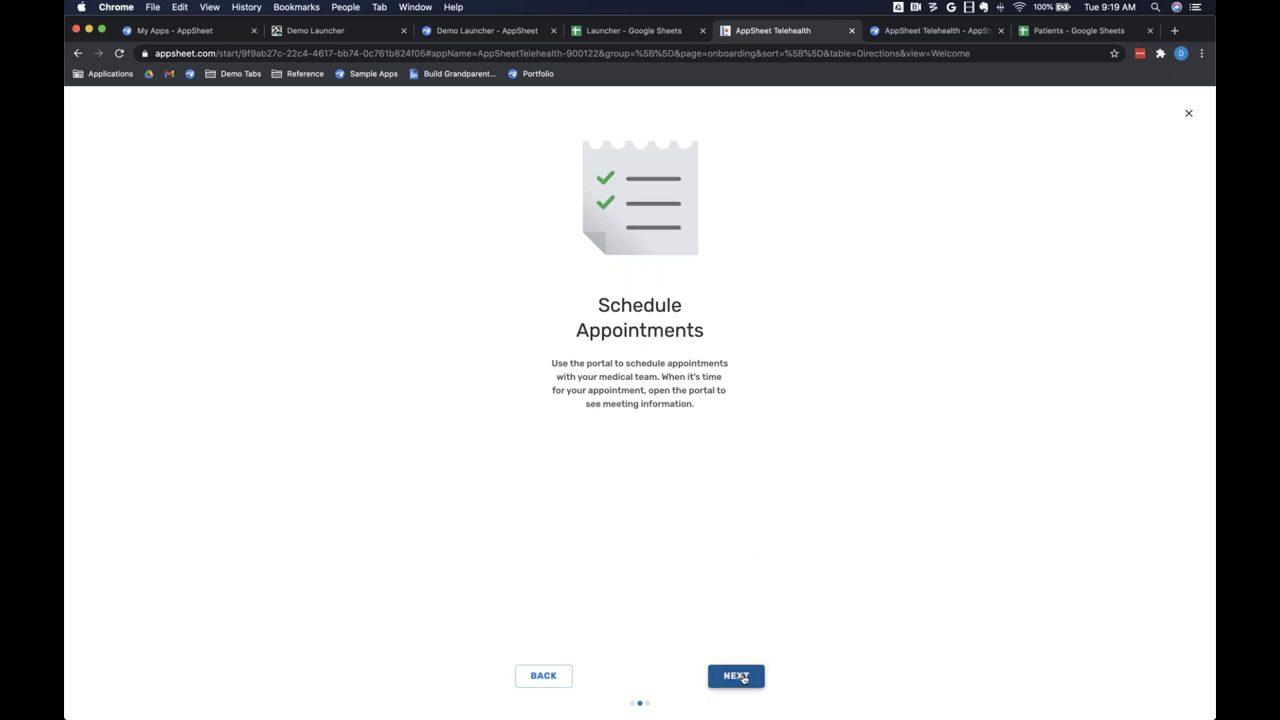
pyautogui.click(738, 677)
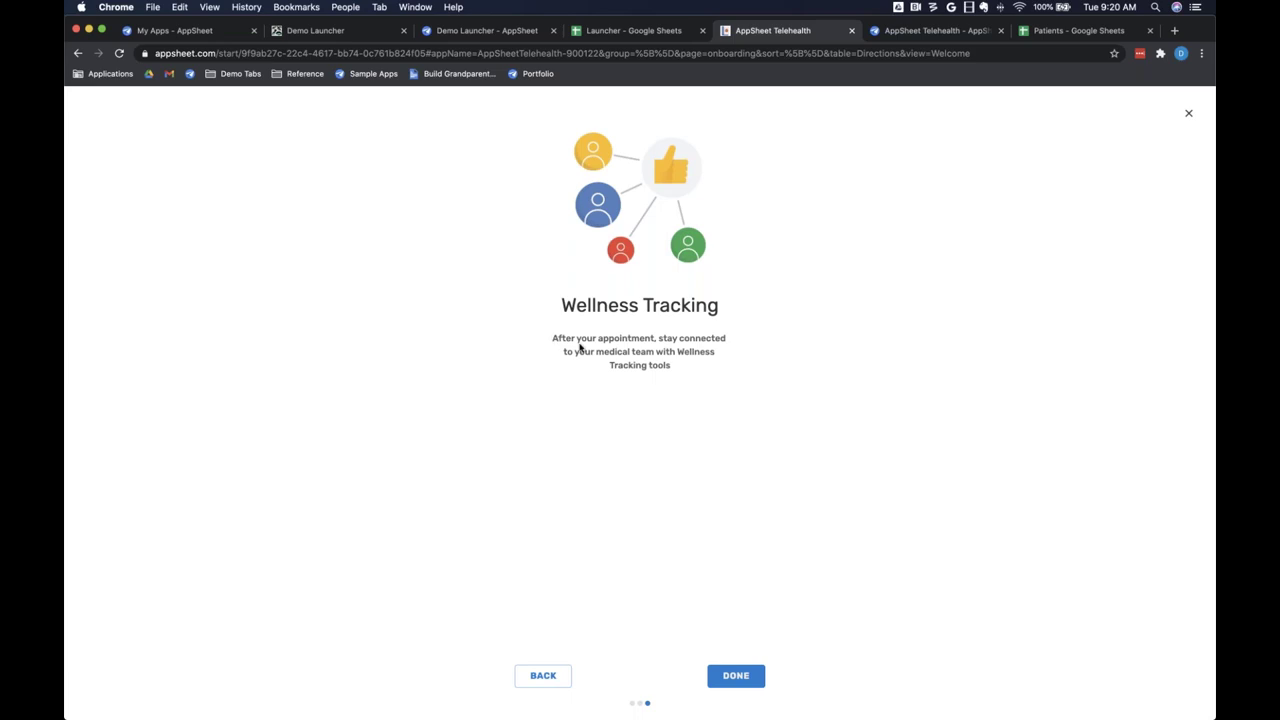
pyautogui.click(738, 674)
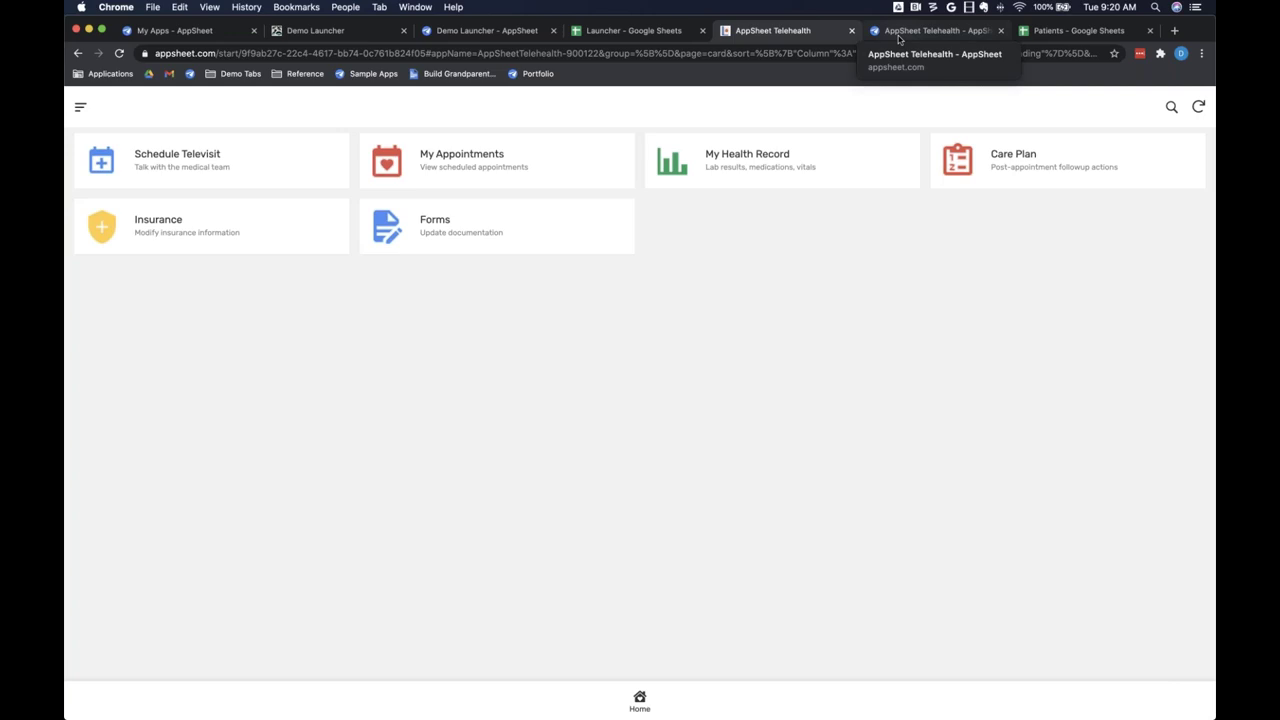
# Step: Bring up the Telehealth editor and scroll the Welcome view to its View Options
pyautogui.click(929, 32)
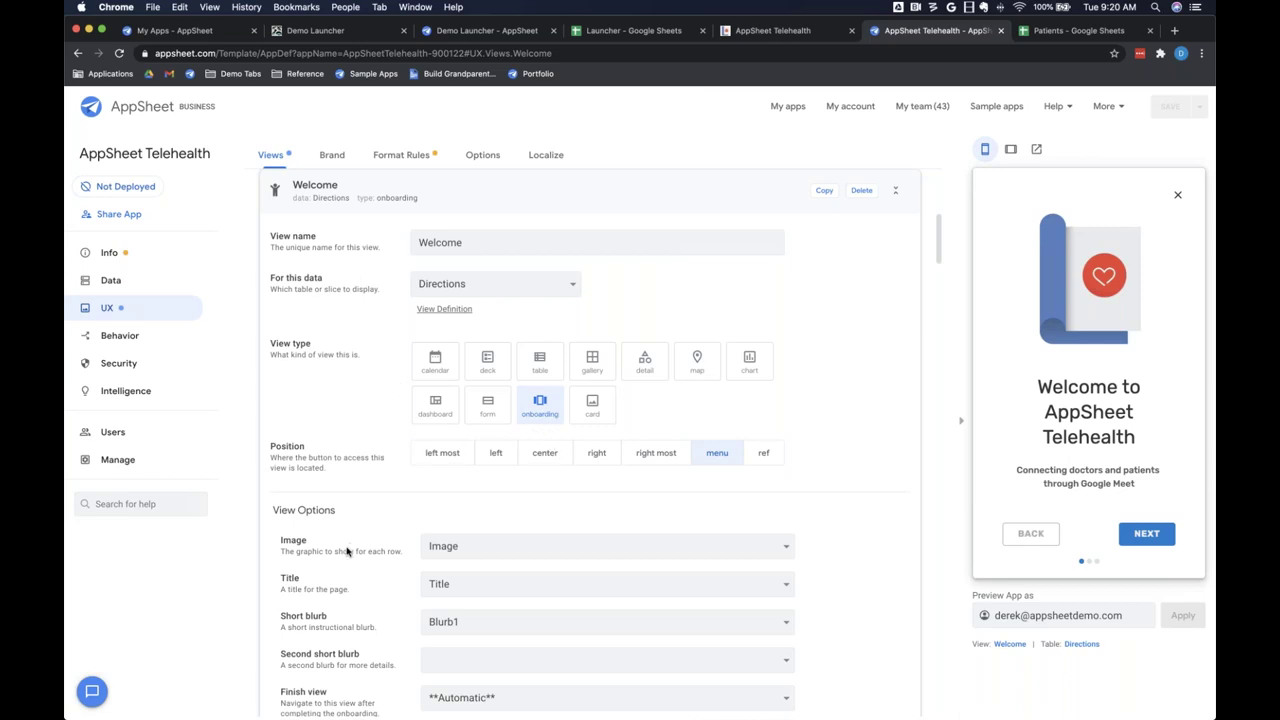
pyautogui.scroll(-2, 363, 586)
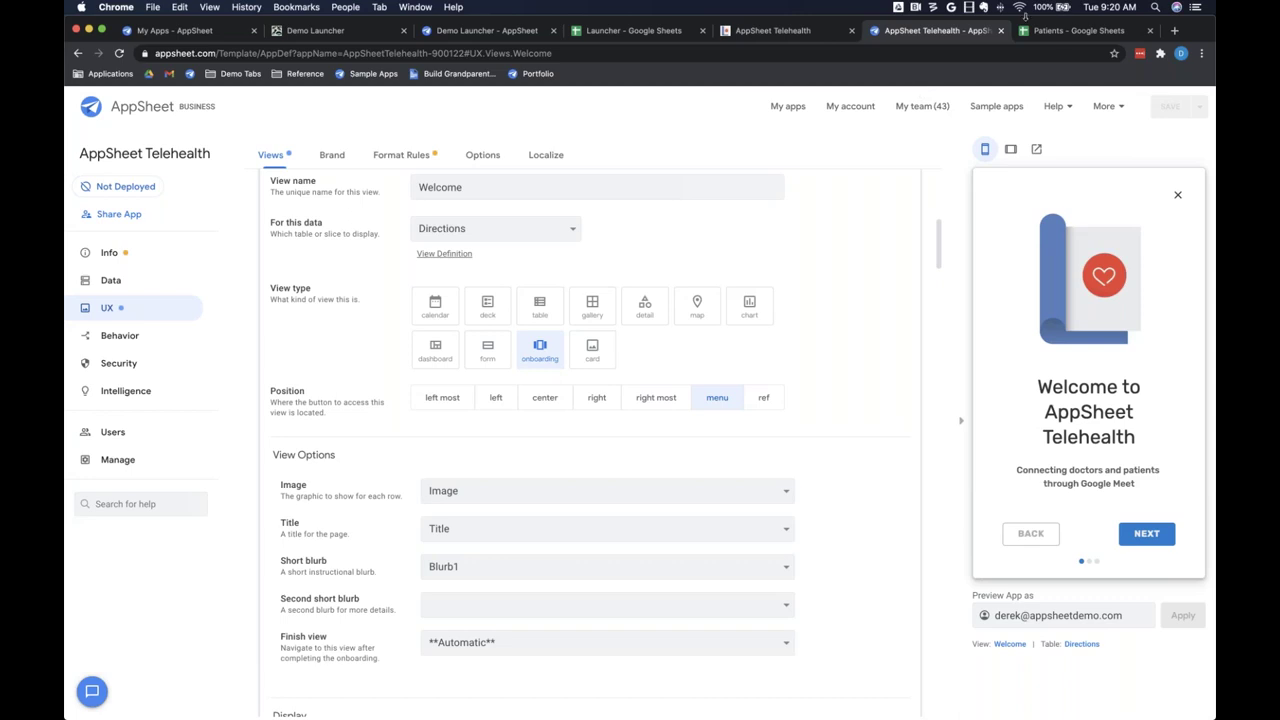
# Step: Show the Patients spreadsheet's Directions sheet, then go back to the Telehealth editor
pyautogui.click(1065, 31)
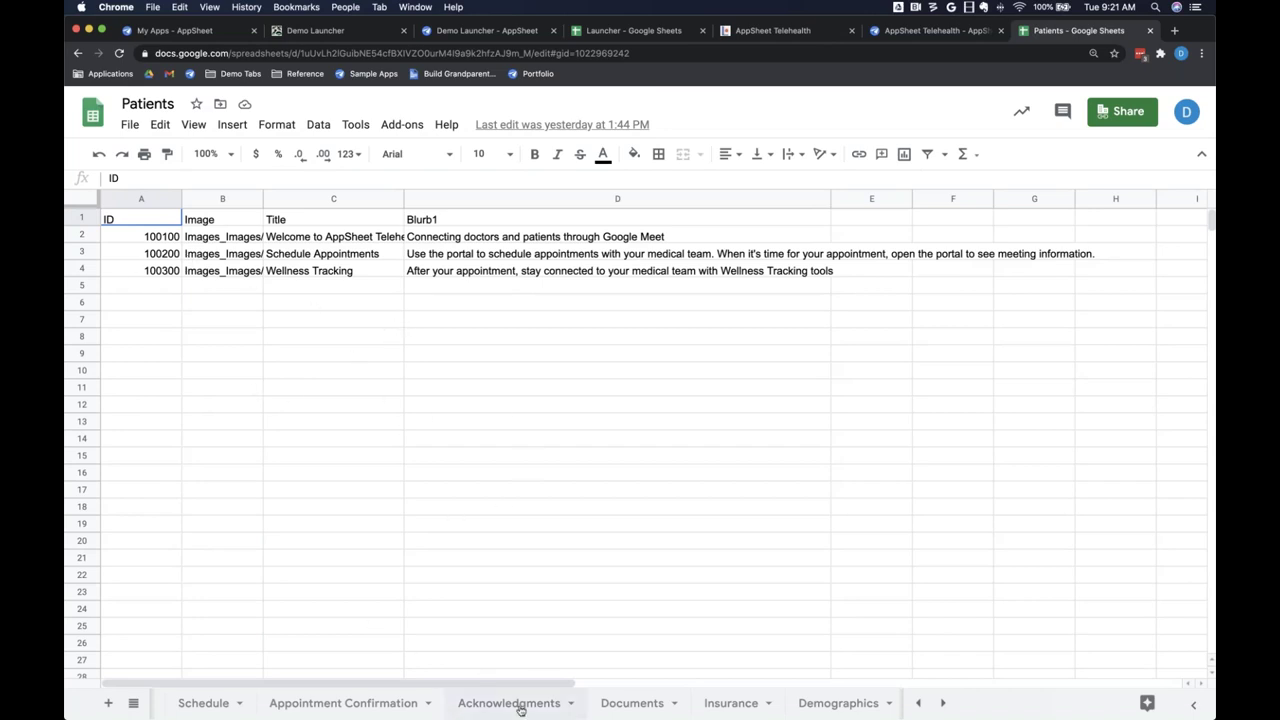
pyautogui.hscroll(5, 630, 706)
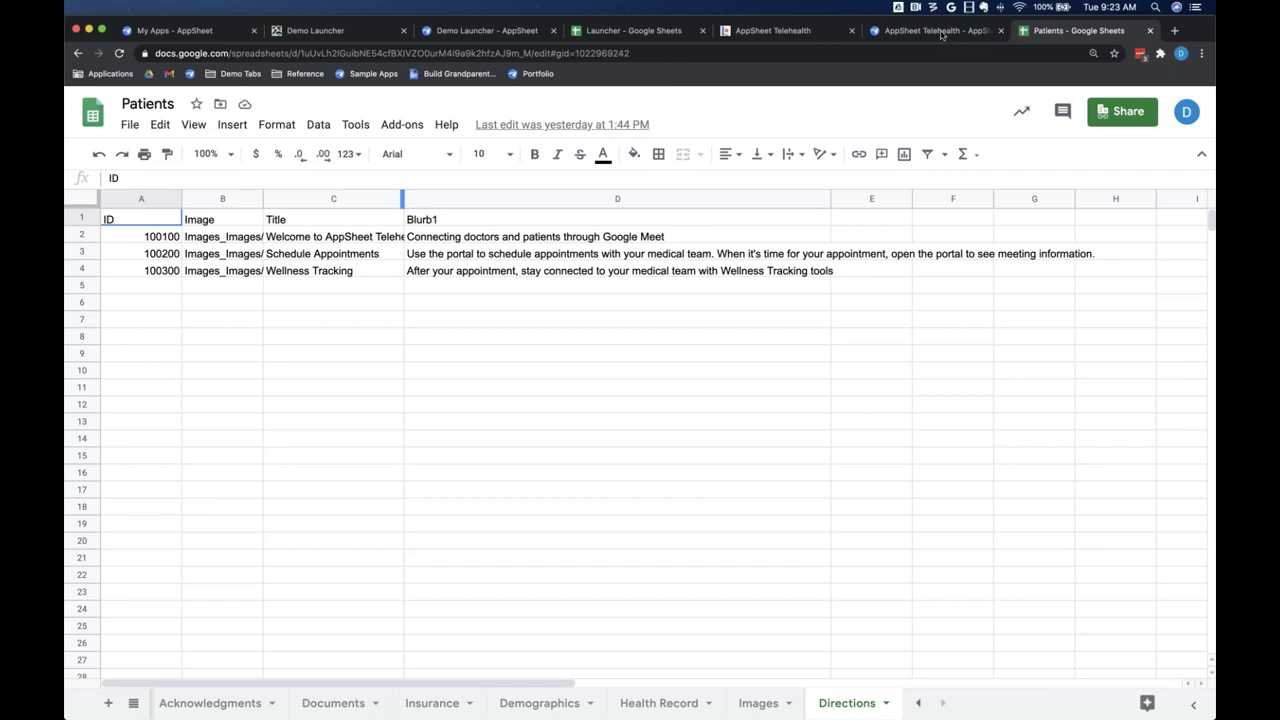
pyautogui.click(941, 35)
# Step: Scroll to the Welcome view's Image, Title and Blurb1 mappings and its Automatic finish view
pyautogui.scroll(-2, 353, 382)
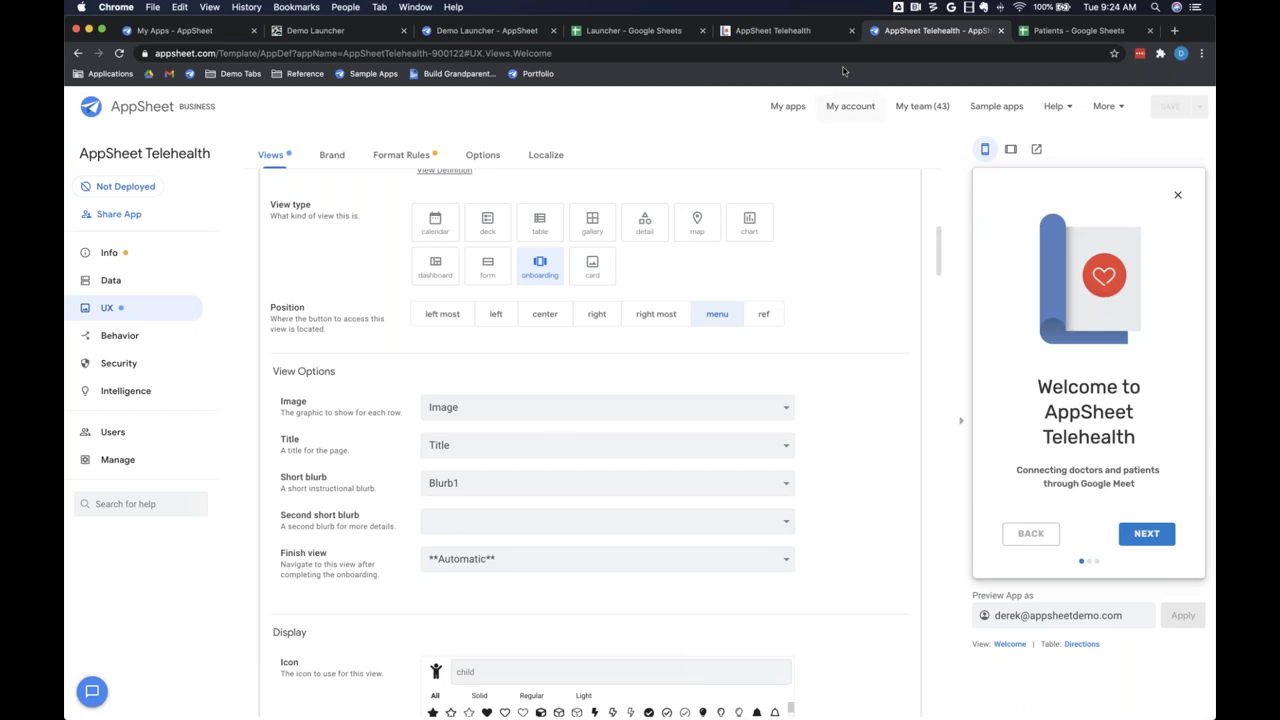
# Step: Step through the Welcome onboarding via Schedule Appointments and Wellness Tracking to Home
pyautogui.click(1147, 534)
pyautogui.click(1147, 534)
pyautogui.click(1147, 534)
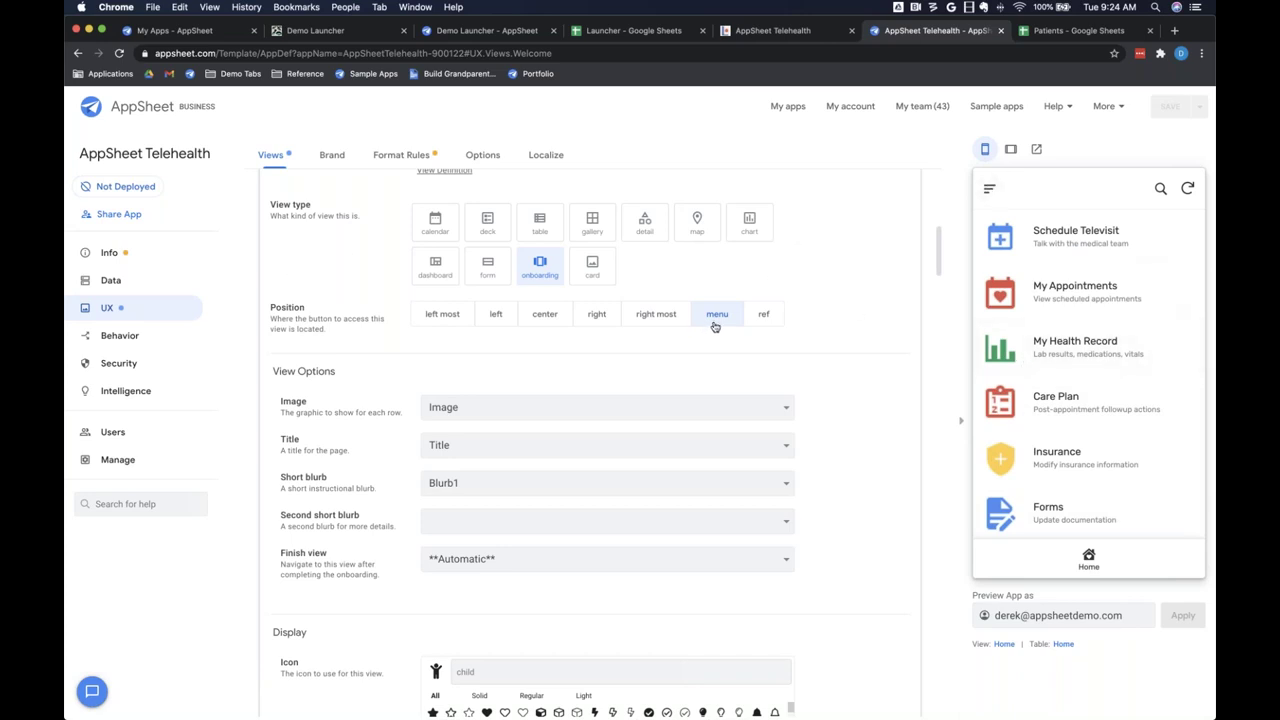
# Step: Relaunch Welcome from the app's navigation menu twice, finishing back on Home each time
pyautogui.click(987, 191)
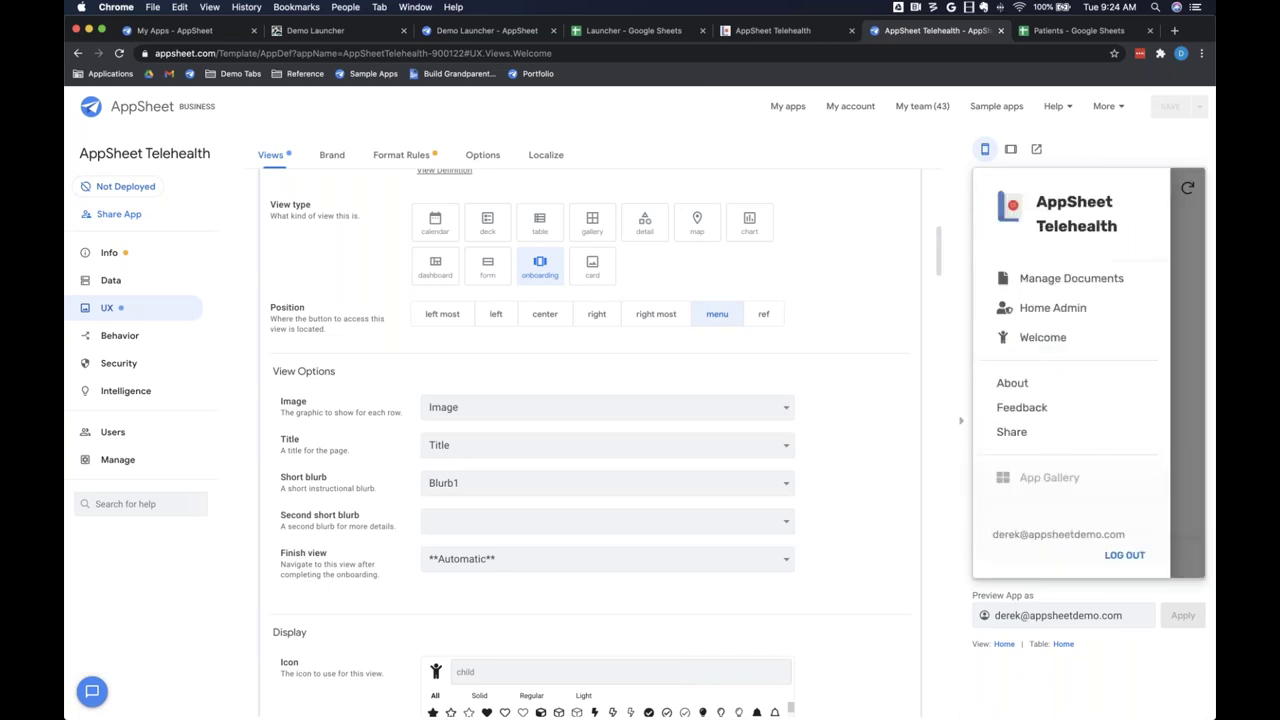
pyautogui.click(1040, 338)
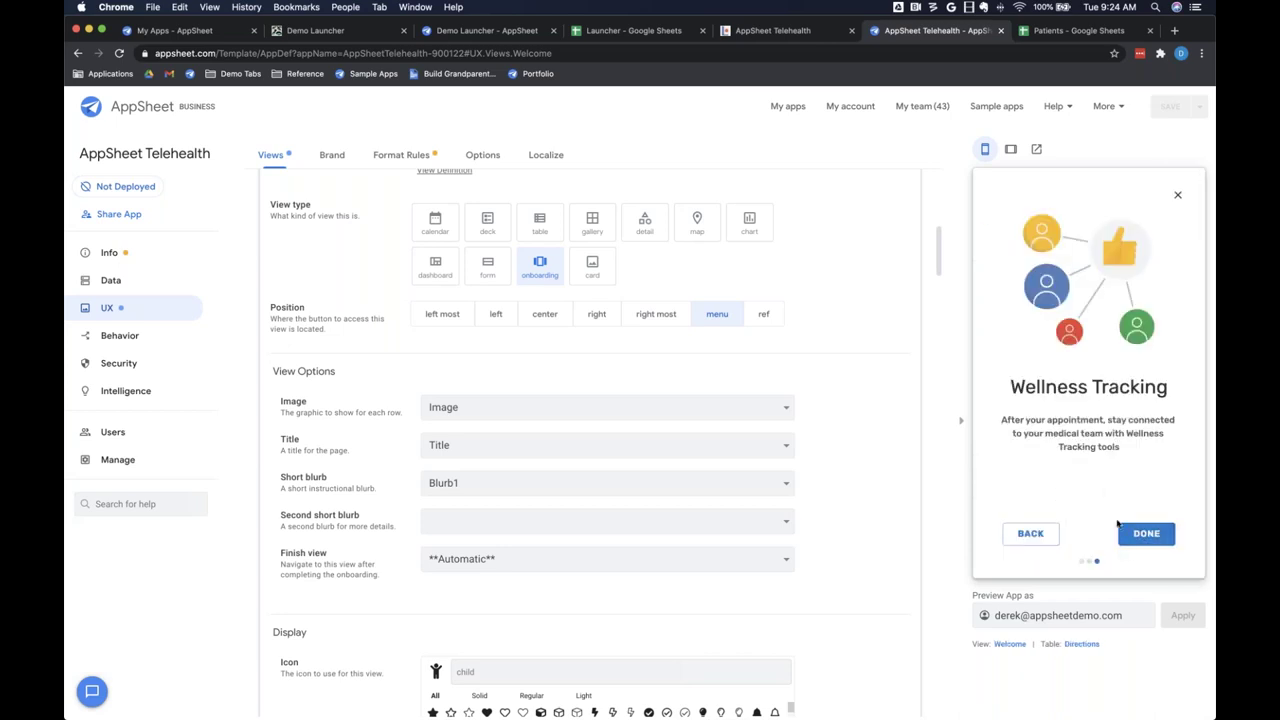
pyautogui.click(1146, 534)
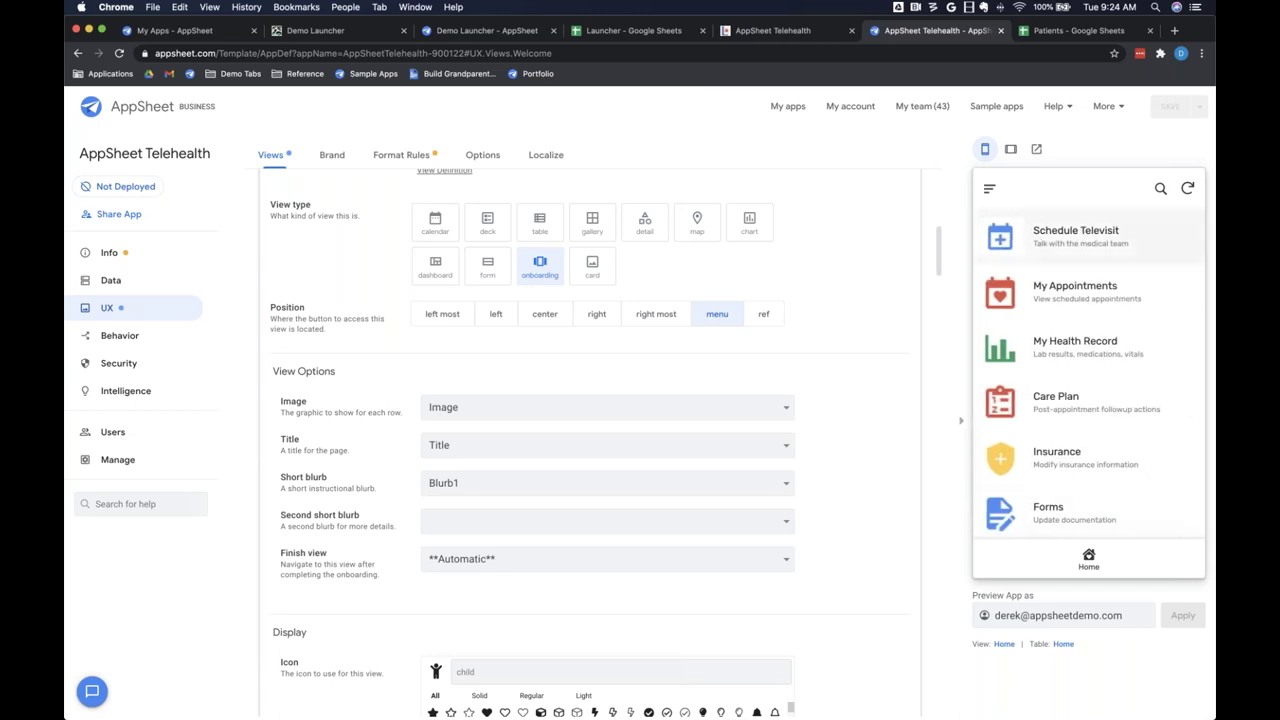
pyautogui.click(989, 188)
pyautogui.click(1050, 338)
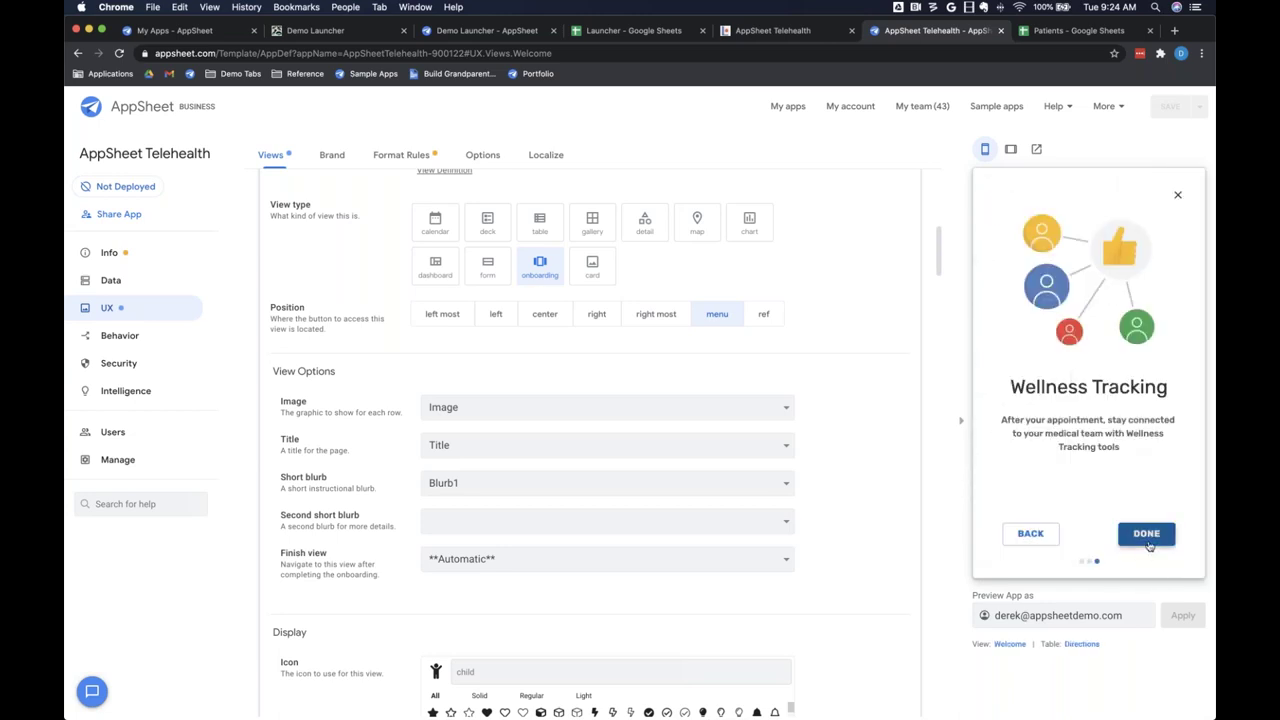
pyautogui.click(1146, 534)
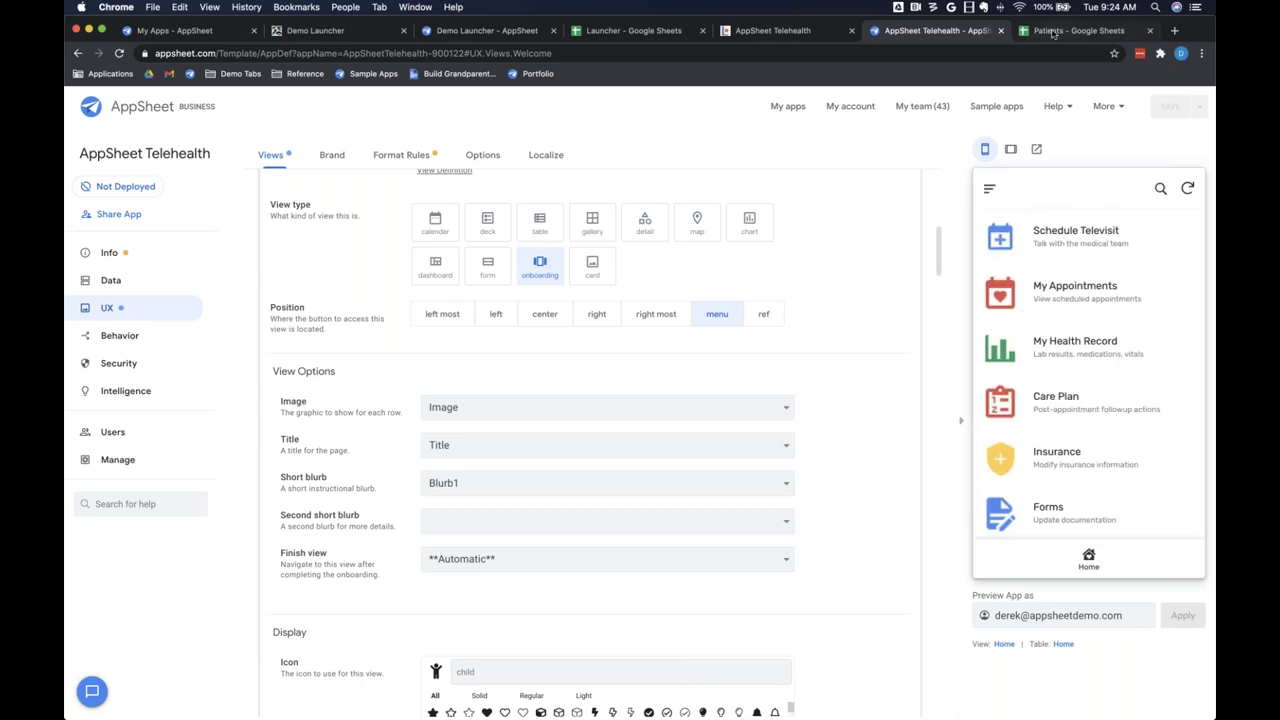
pyautogui.click(1075, 30)
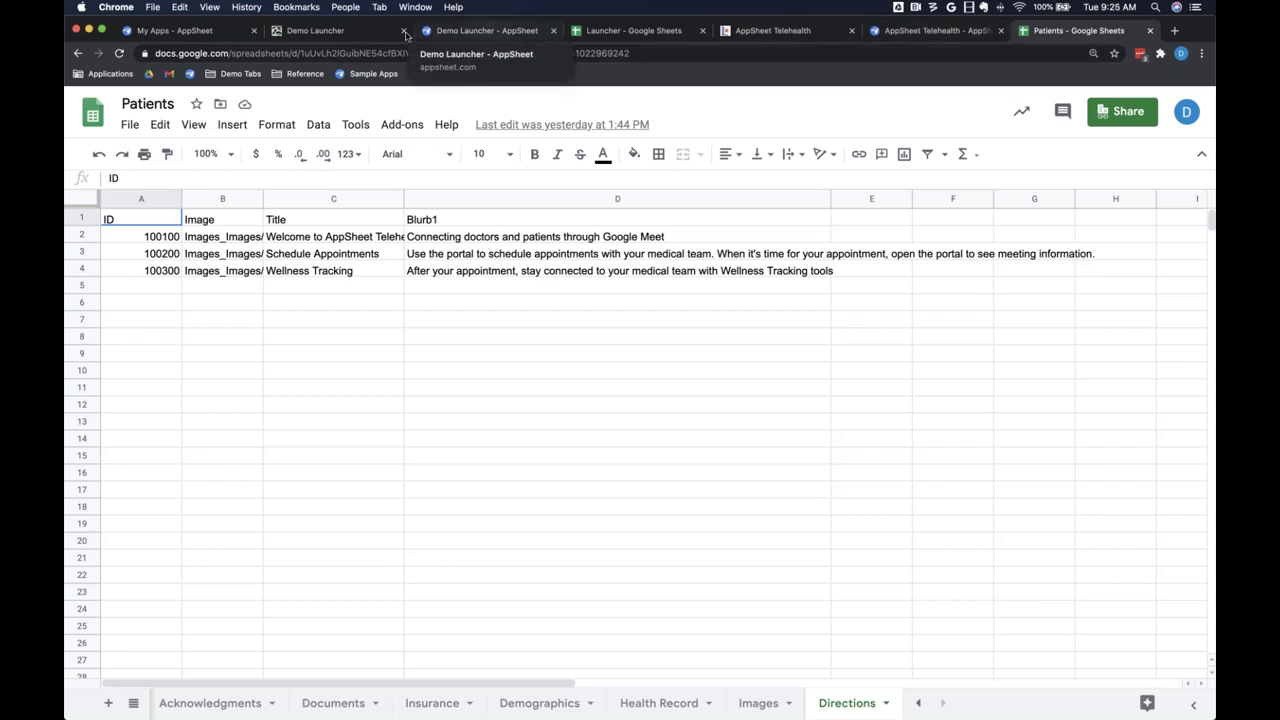
# Step: Bring up the Demo Launcher's Telehealth App Details page with its tags and description
pyautogui.click(343, 33)
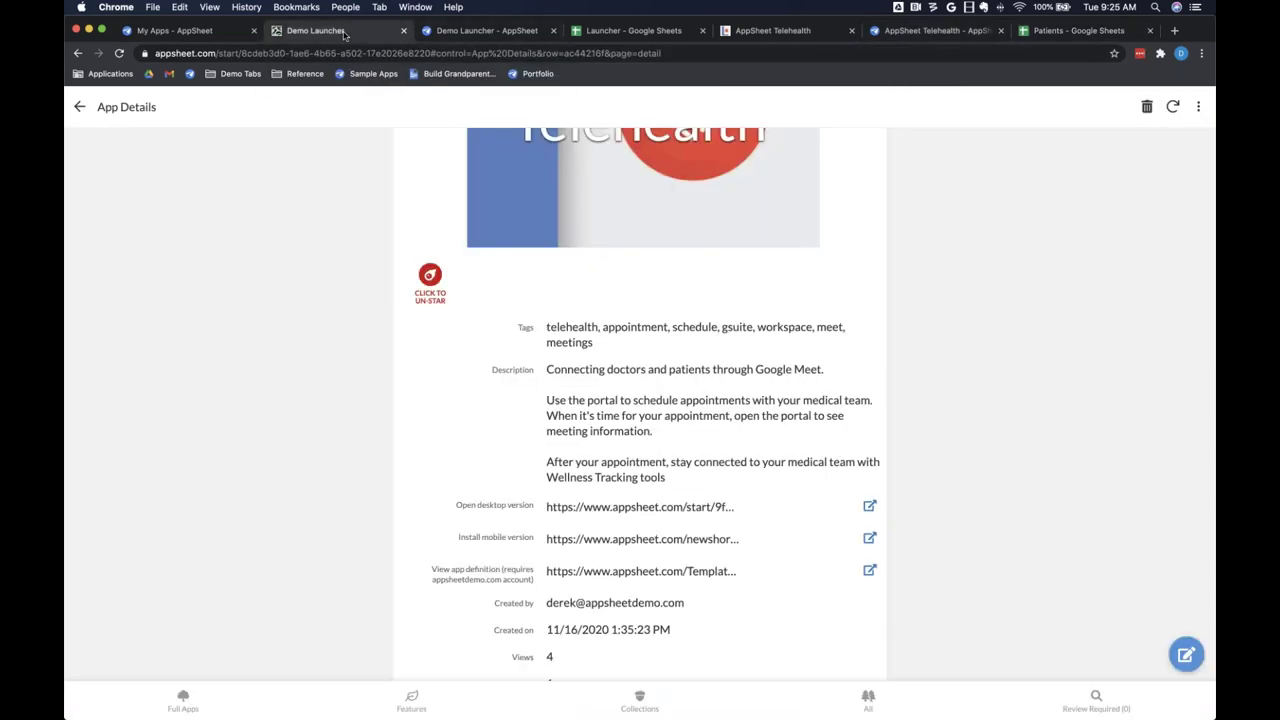
# Step: Return to the Full Apps gallery and open the Demo Launcher side drawer
pyautogui.click(170, 709)
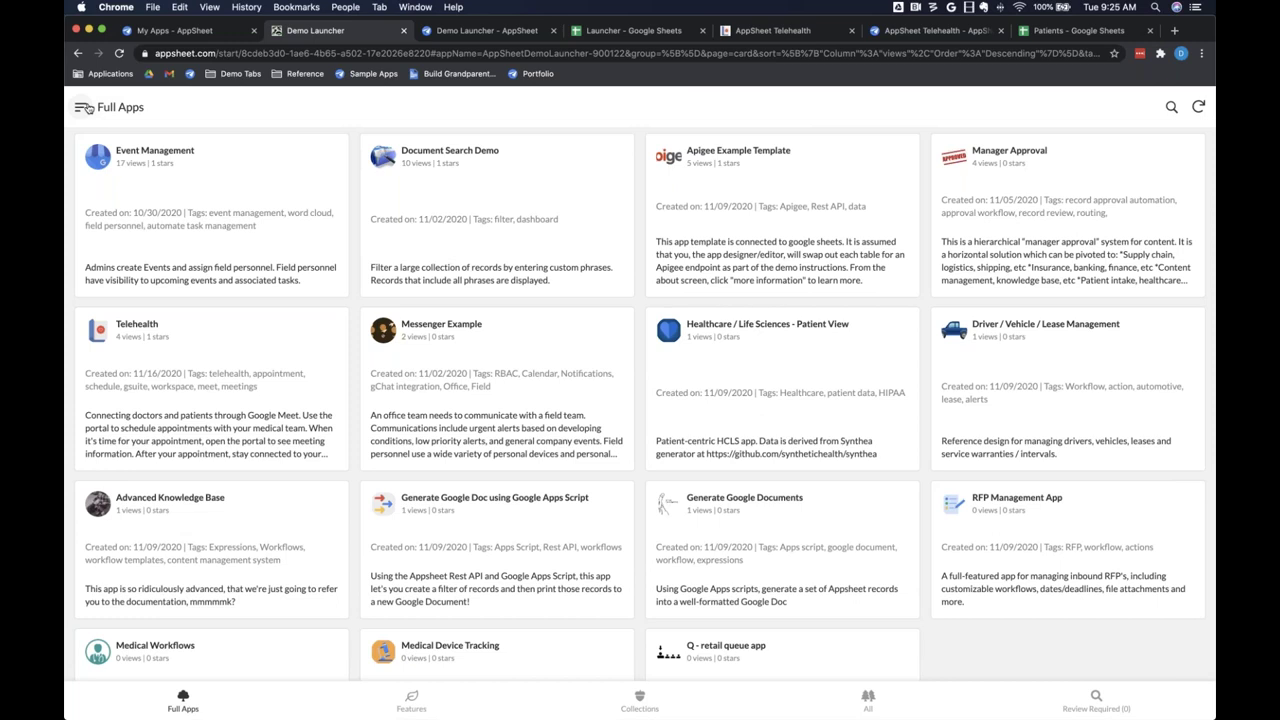
pyautogui.click(81, 108)
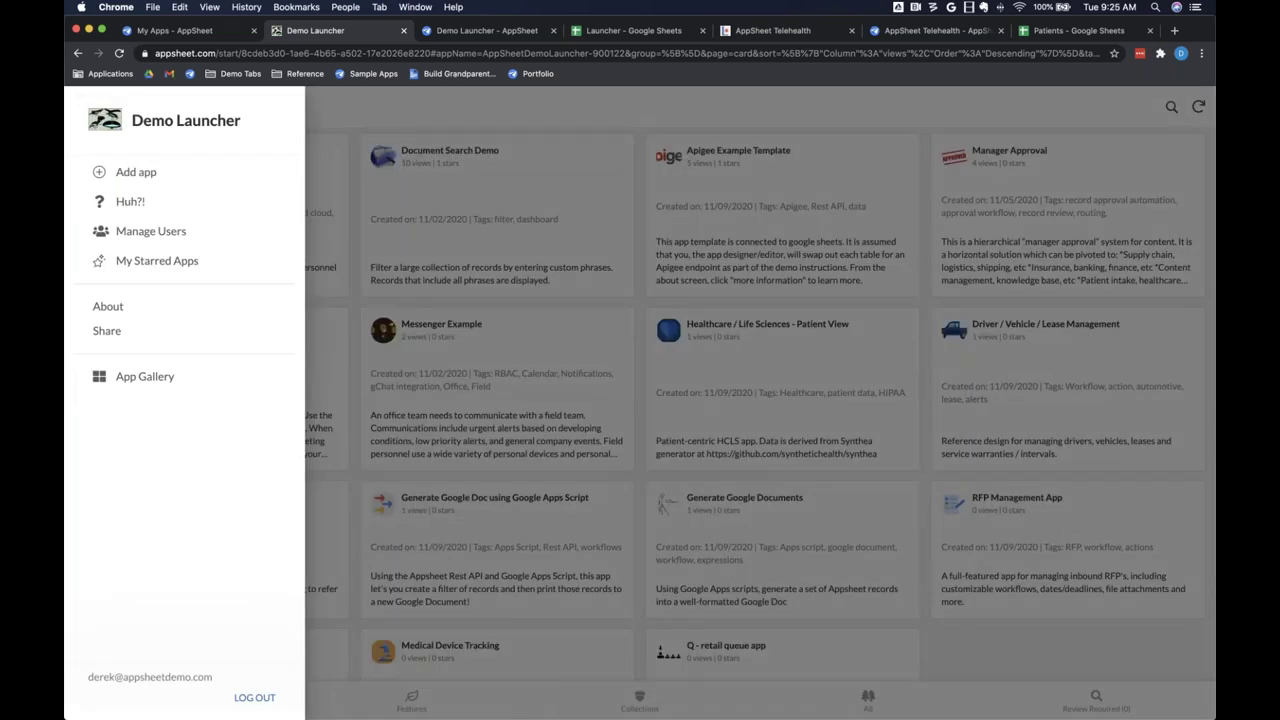
# Step: Open Huh?!, view How to search, step to How to demo and back
pyautogui.click(128, 203)
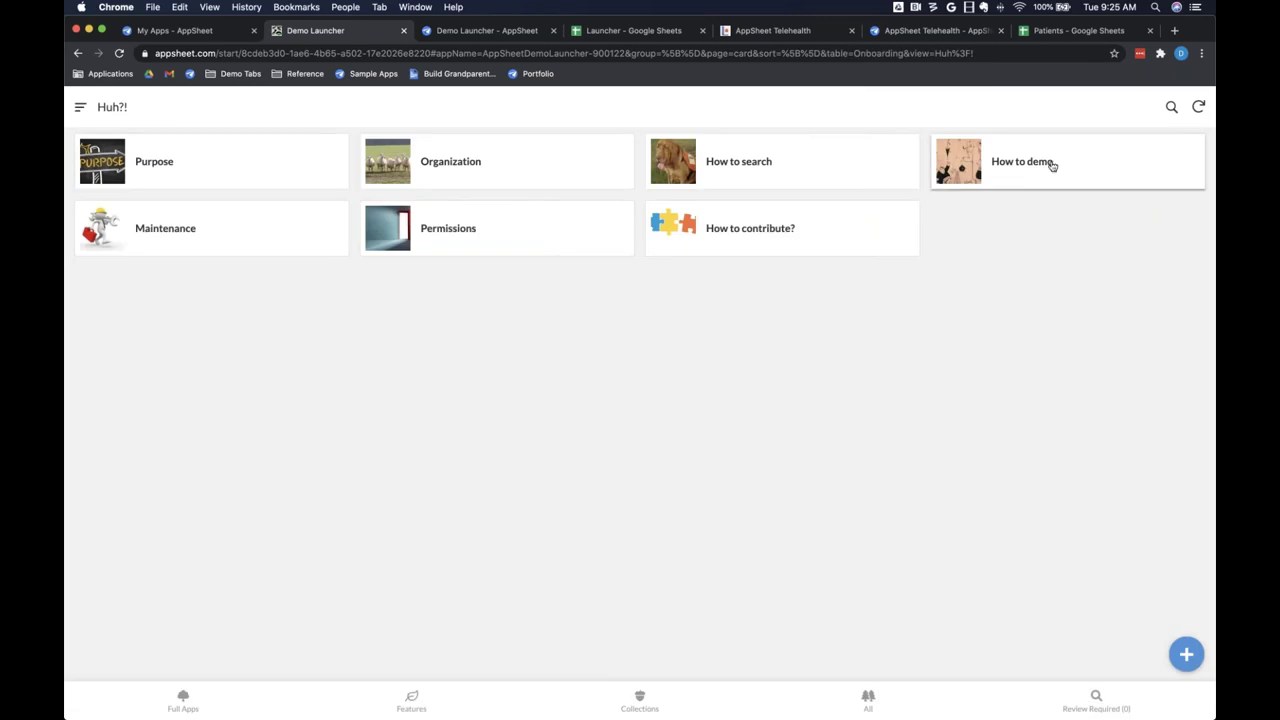
pyautogui.click(781, 175)
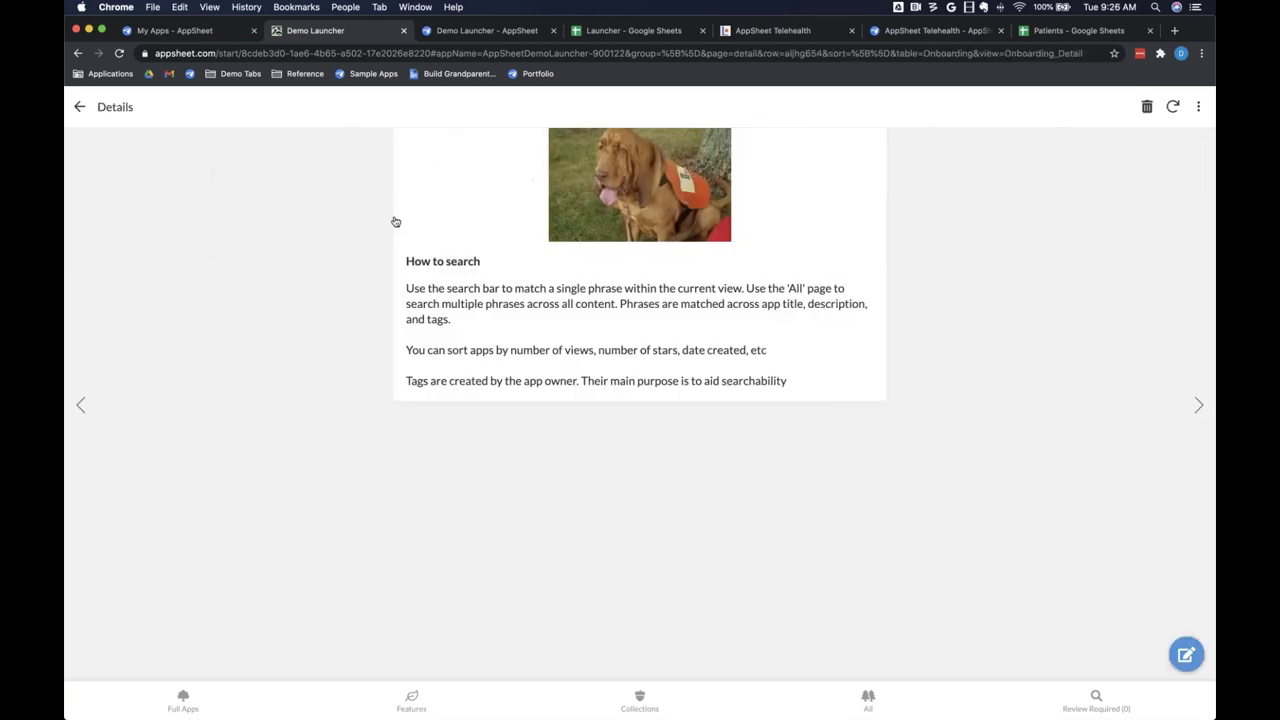
pyautogui.click(1197, 410)
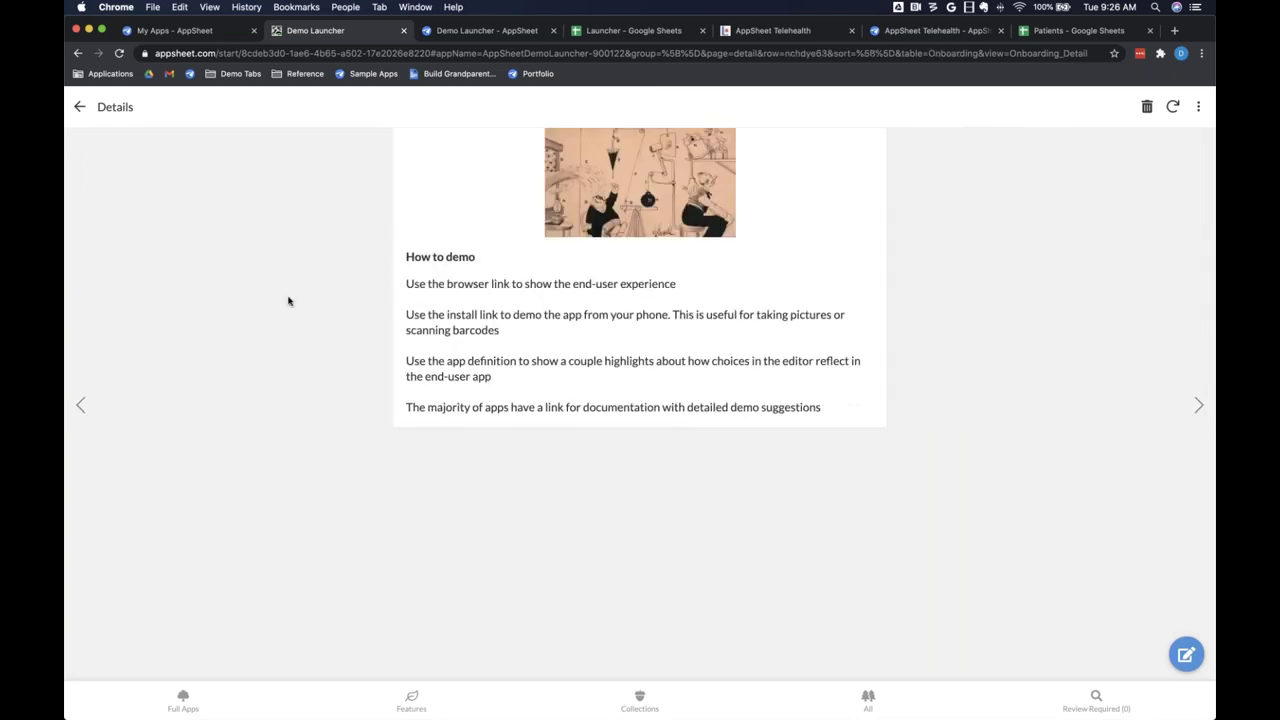
pyautogui.click(79, 406)
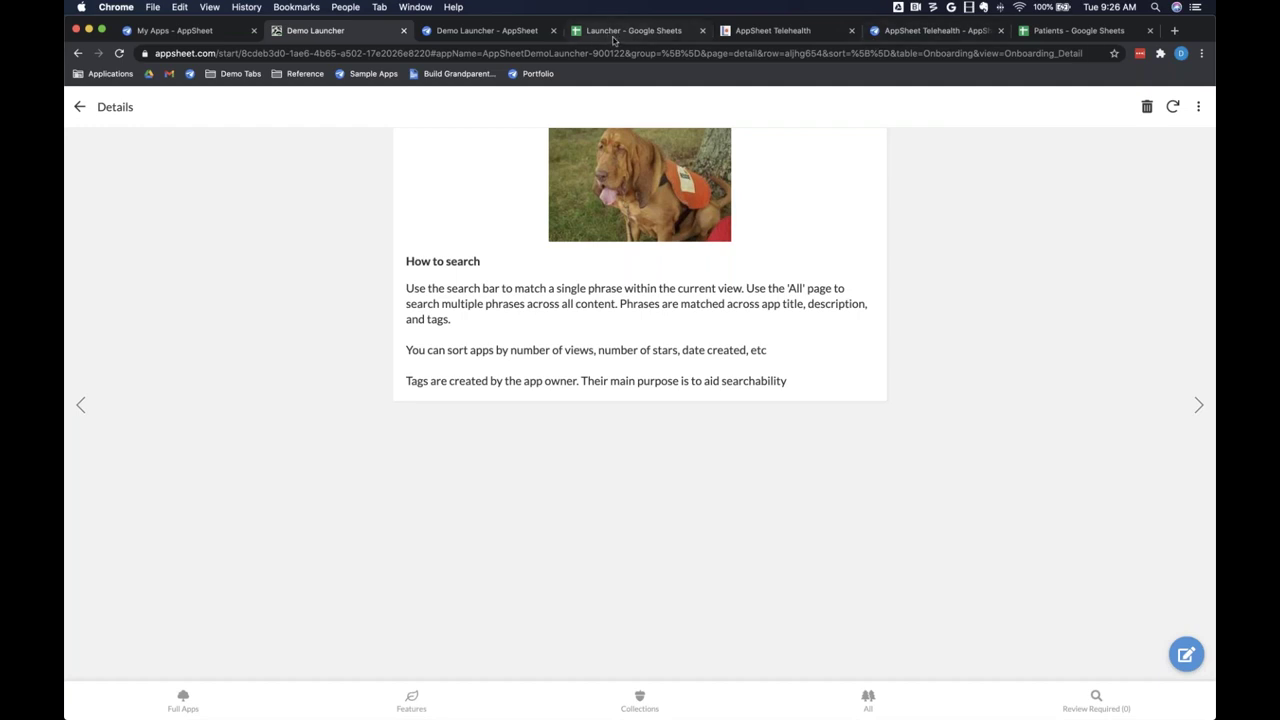
# Step: Show the Onboarding sheet's onboardId, icon, title, blurb1 and image columns
pyautogui.click(618, 32)
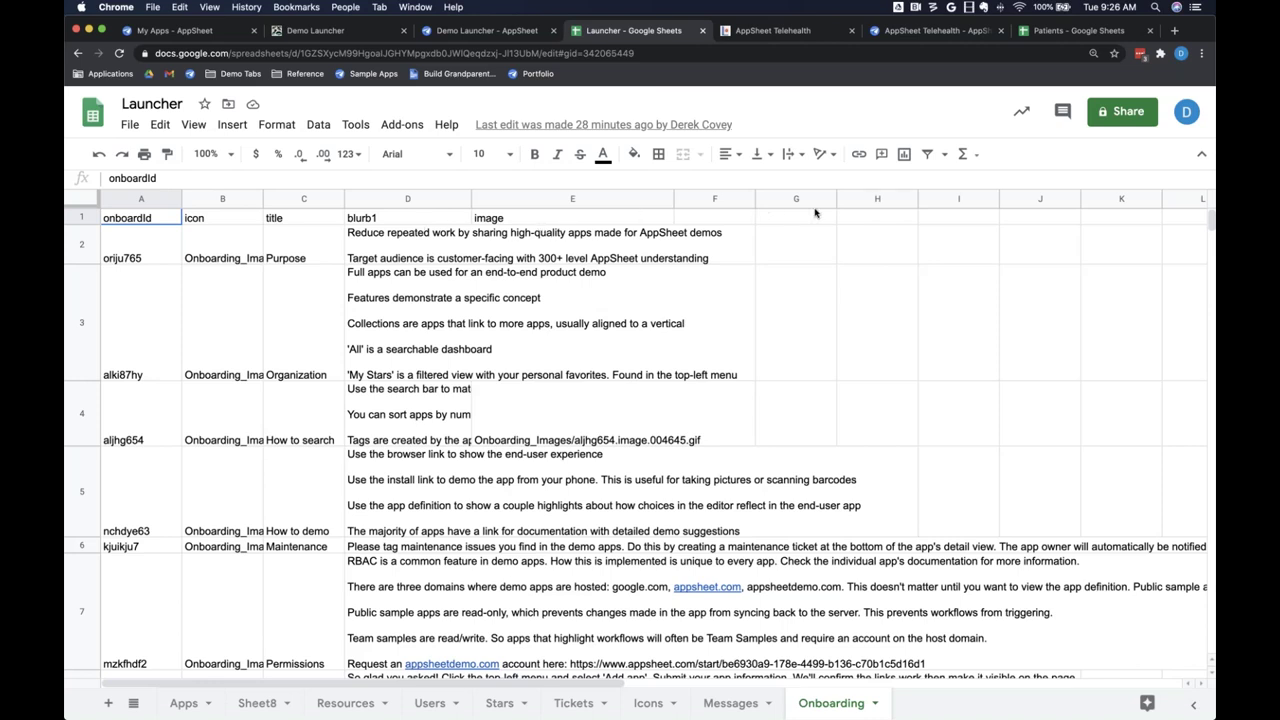
# Step: Go via the editor tab back to the running Demo Launcher's How to search page
pyautogui.click(484, 31)
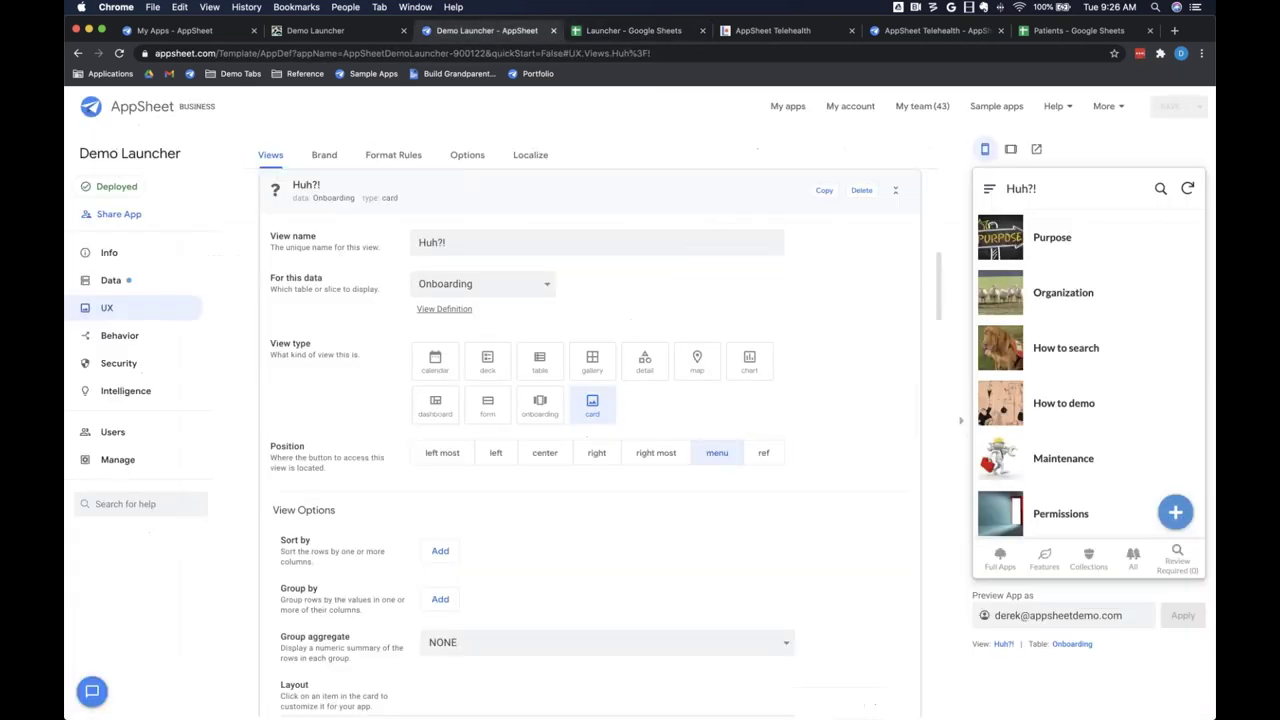
pyautogui.click(310, 33)
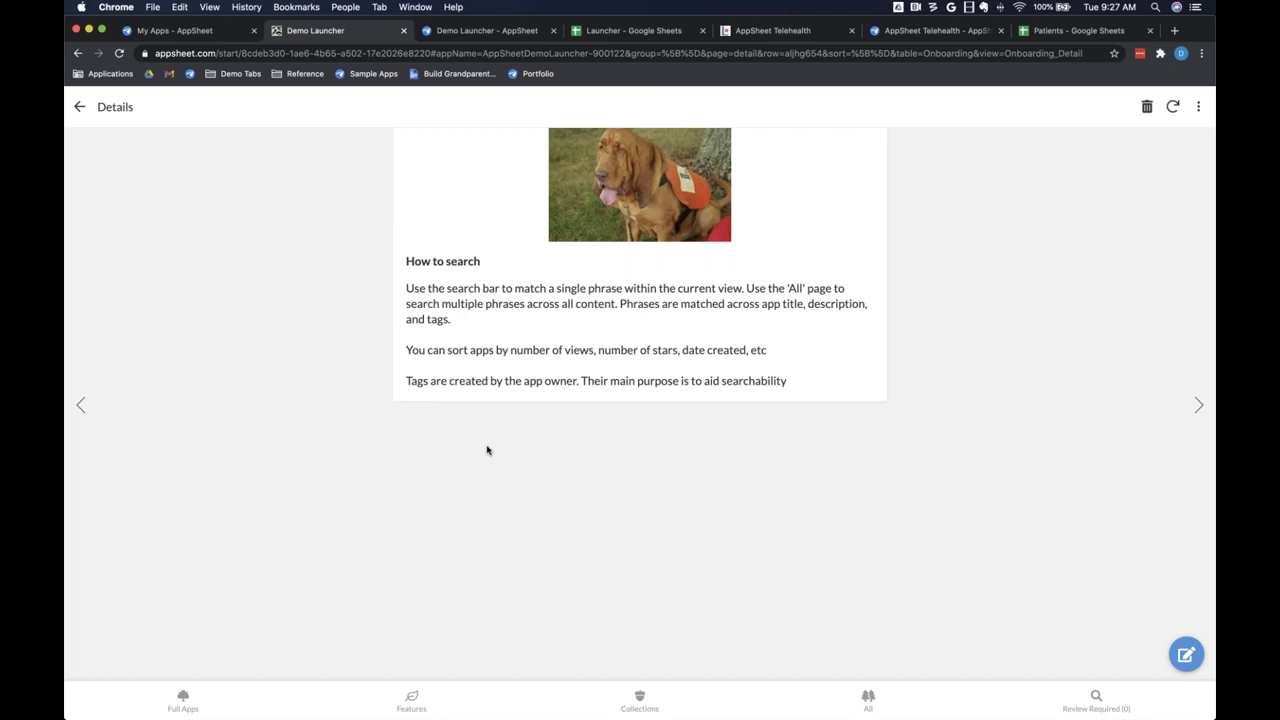
pyautogui.click(622, 31)
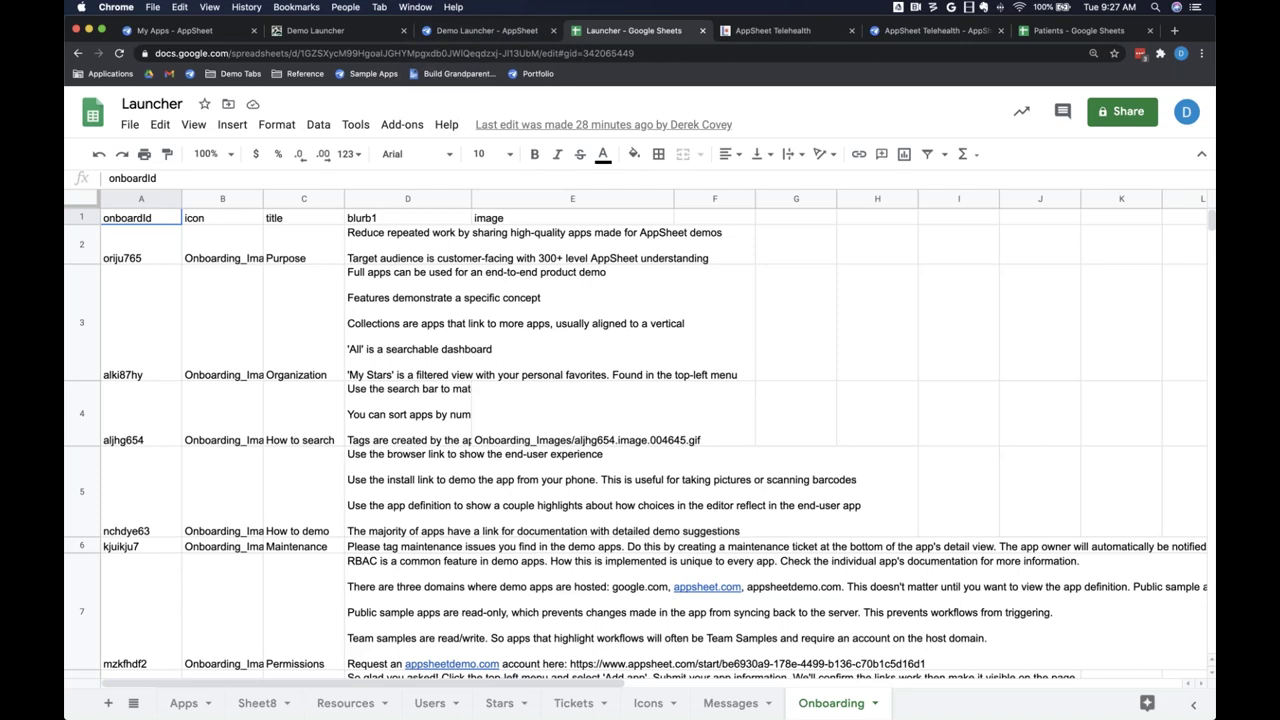
pyautogui.click(350, 36)
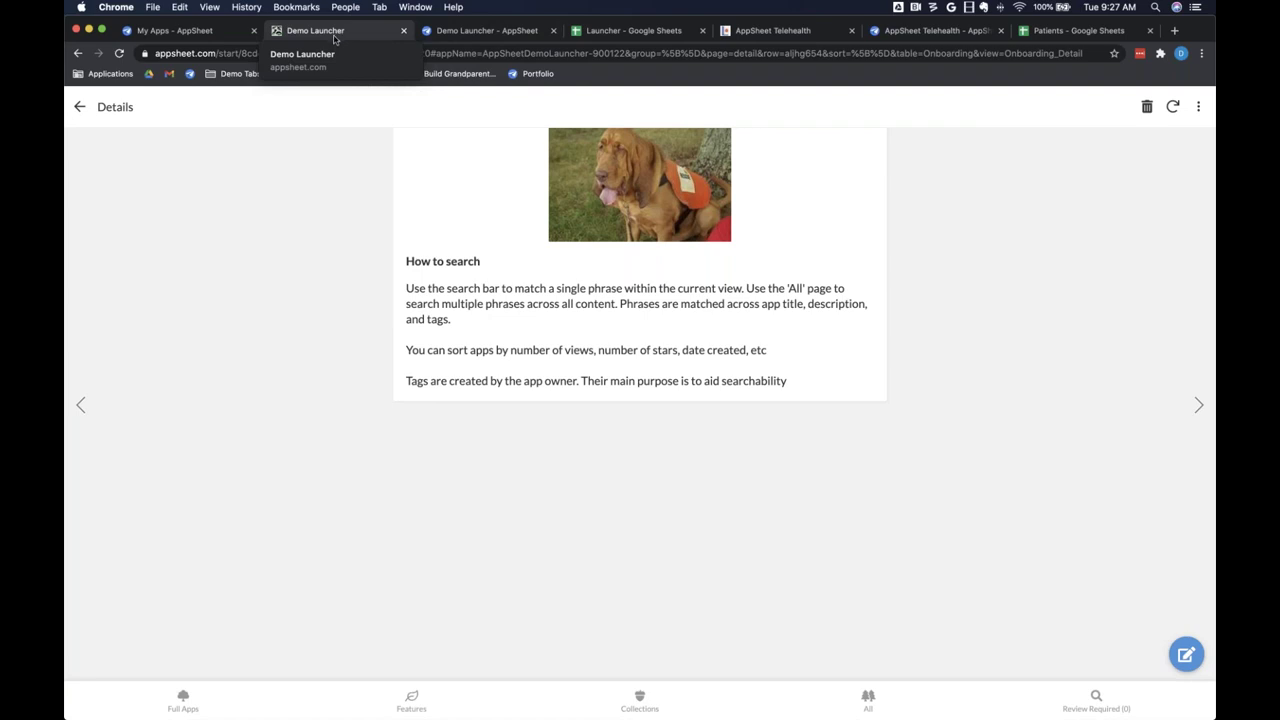
# Step: Go back to the Huh?! cards, then view its Onboarding card view definition in the editor
pyautogui.click(79, 106)
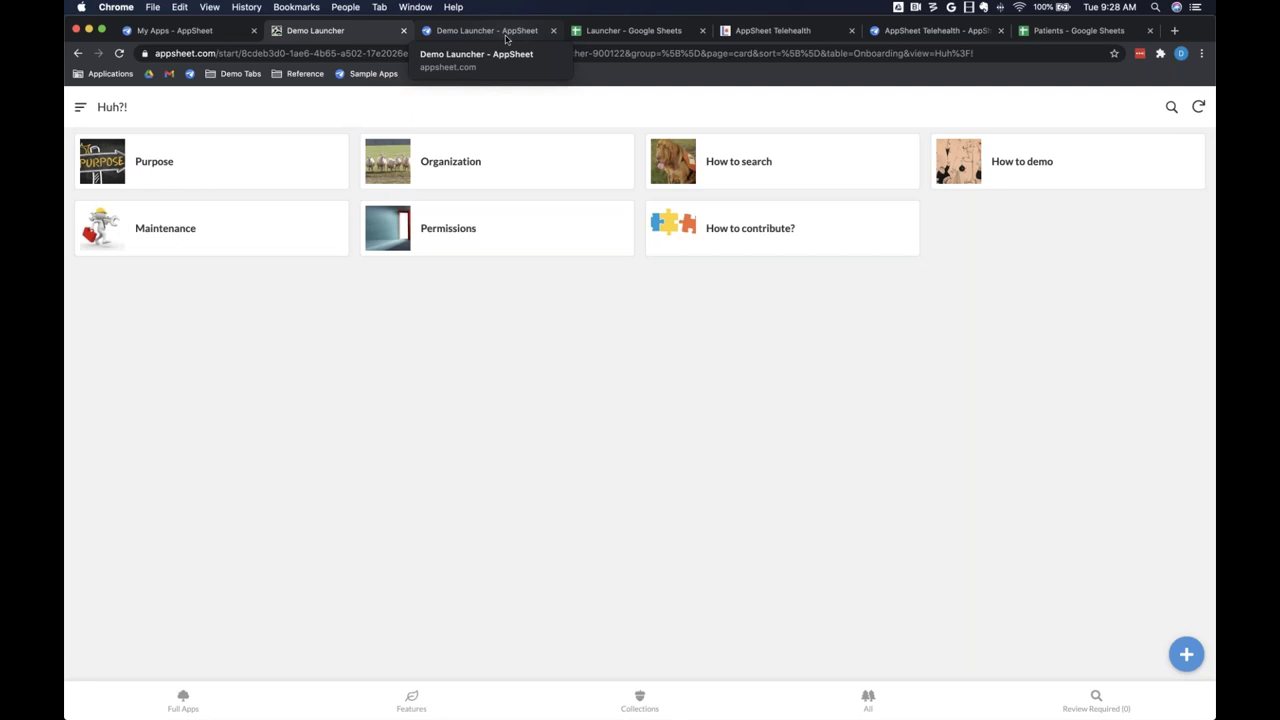
pyautogui.click(486, 31)
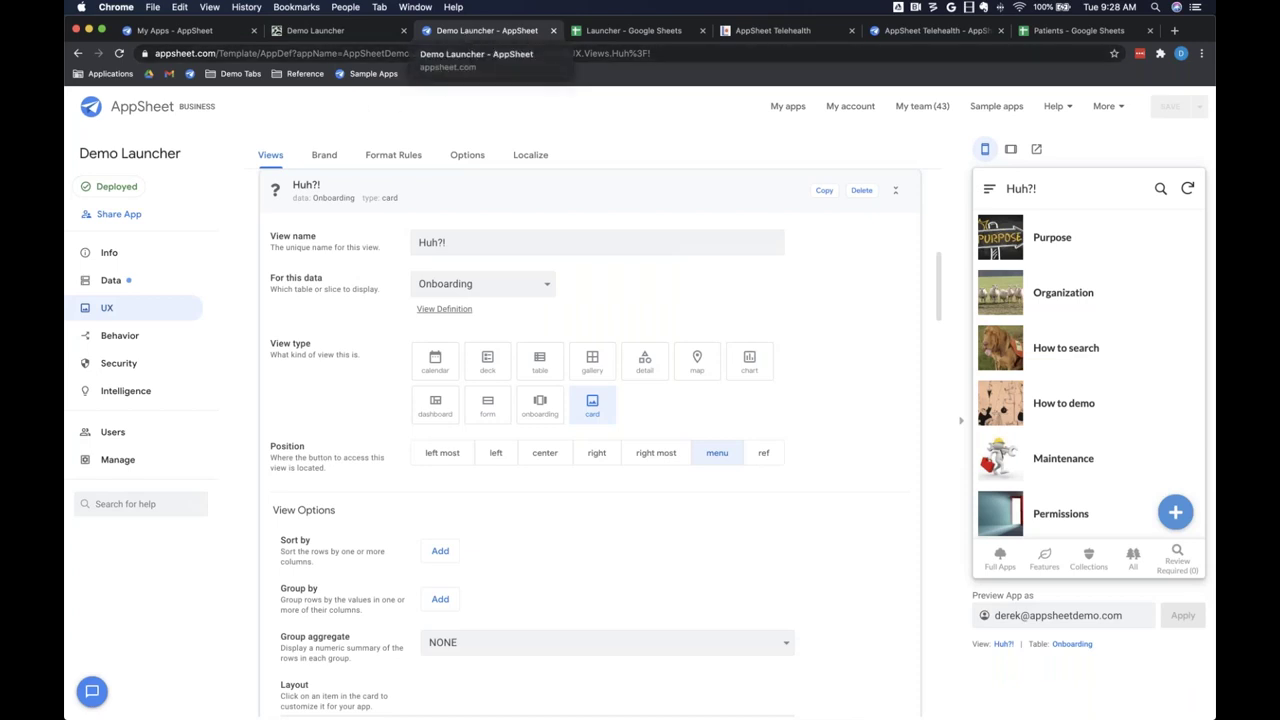
# Step: Invite a new user by their e-mail address with reCAPTCHA, then open their Role dropdown
pyautogui.click(106, 437)
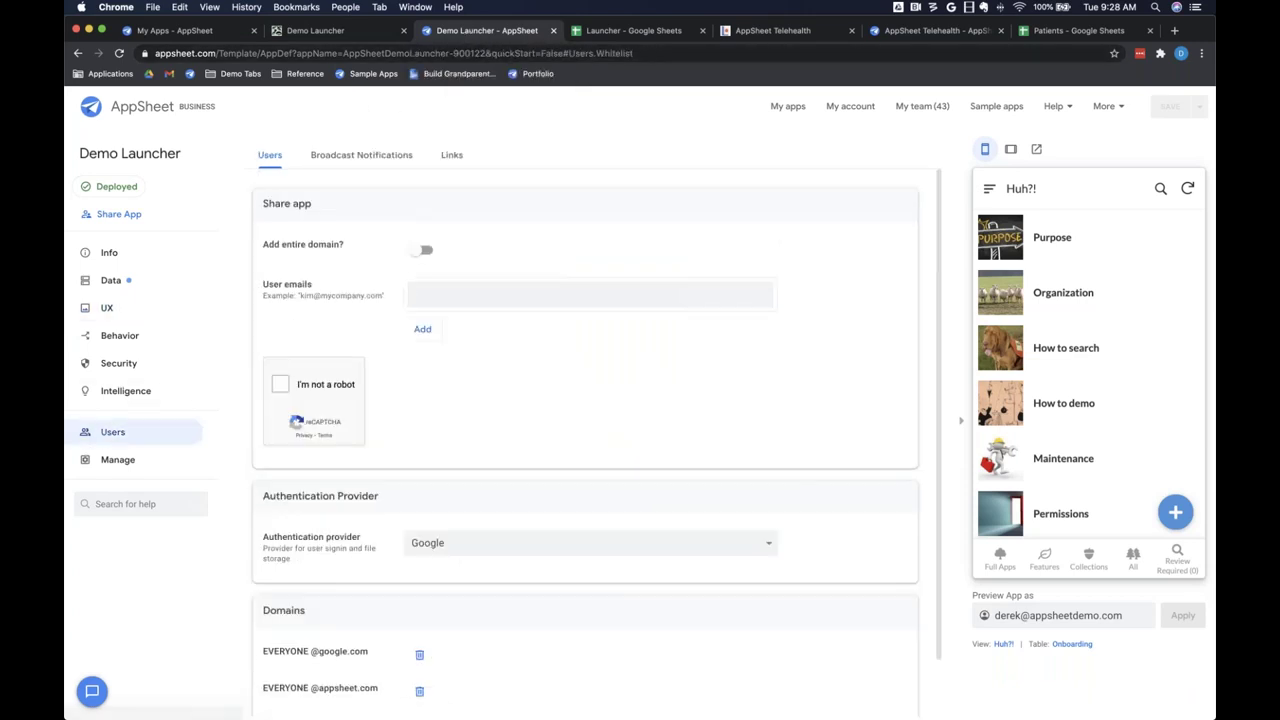
pyautogui.scroll(-1, 585, 440)
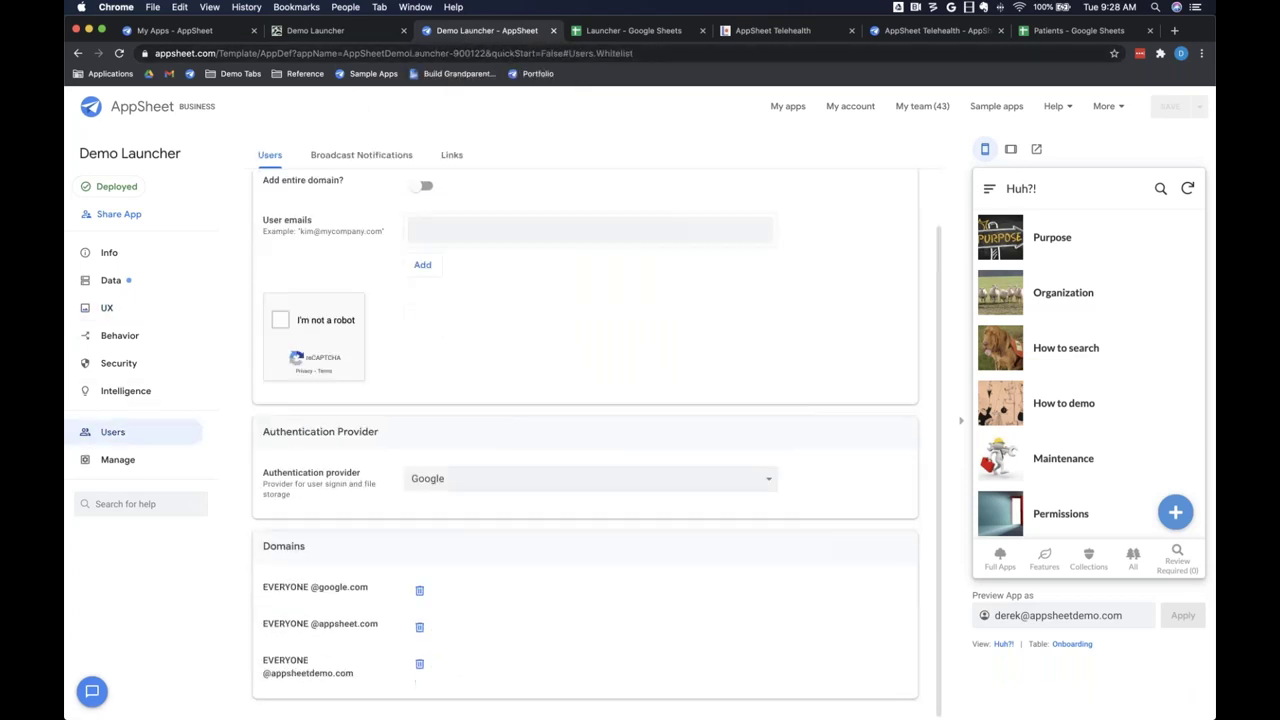
pyautogui.click(459, 232)
pyautogui.click(279, 320)
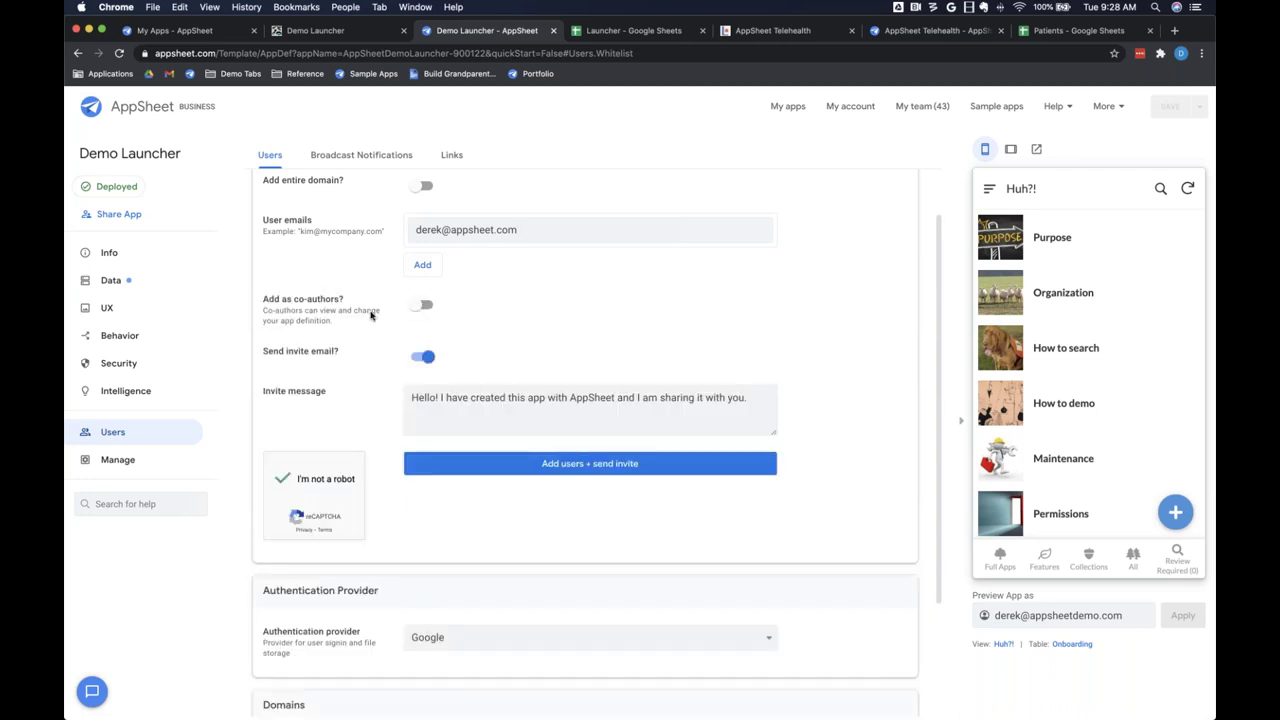
pyautogui.click(495, 463)
pyautogui.scroll(-2, 537, 484)
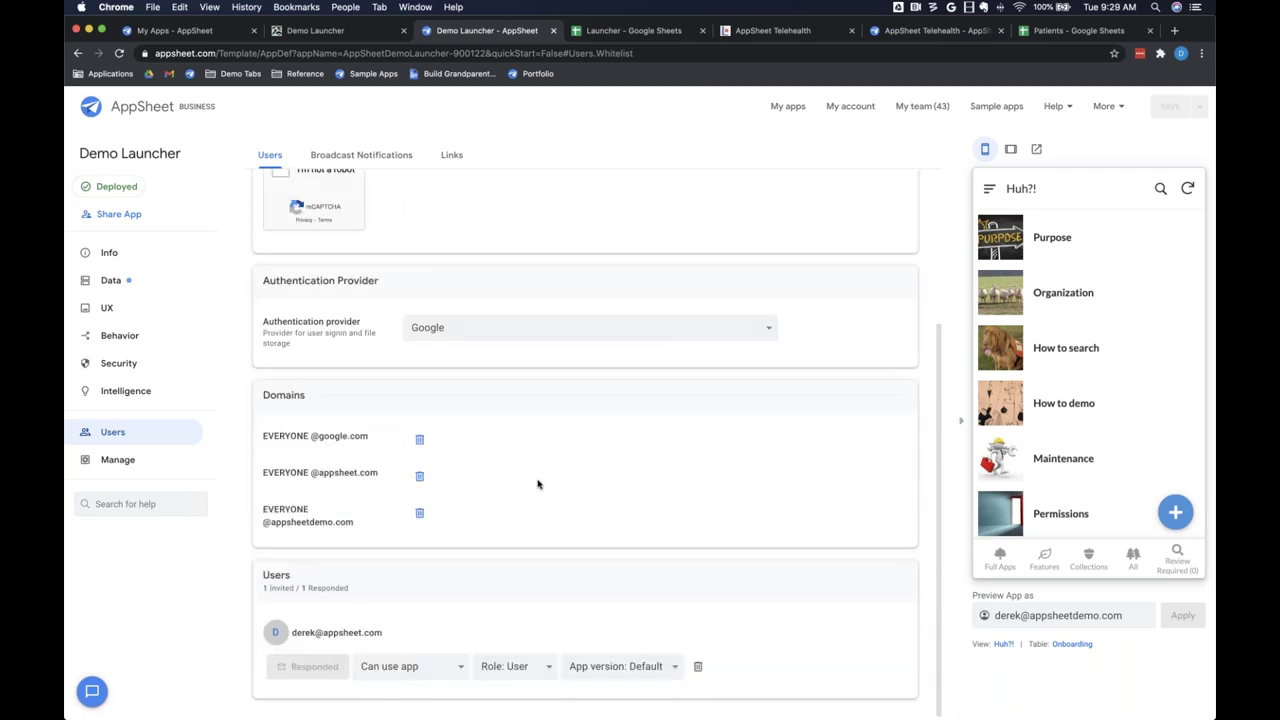
pyautogui.click(515, 667)
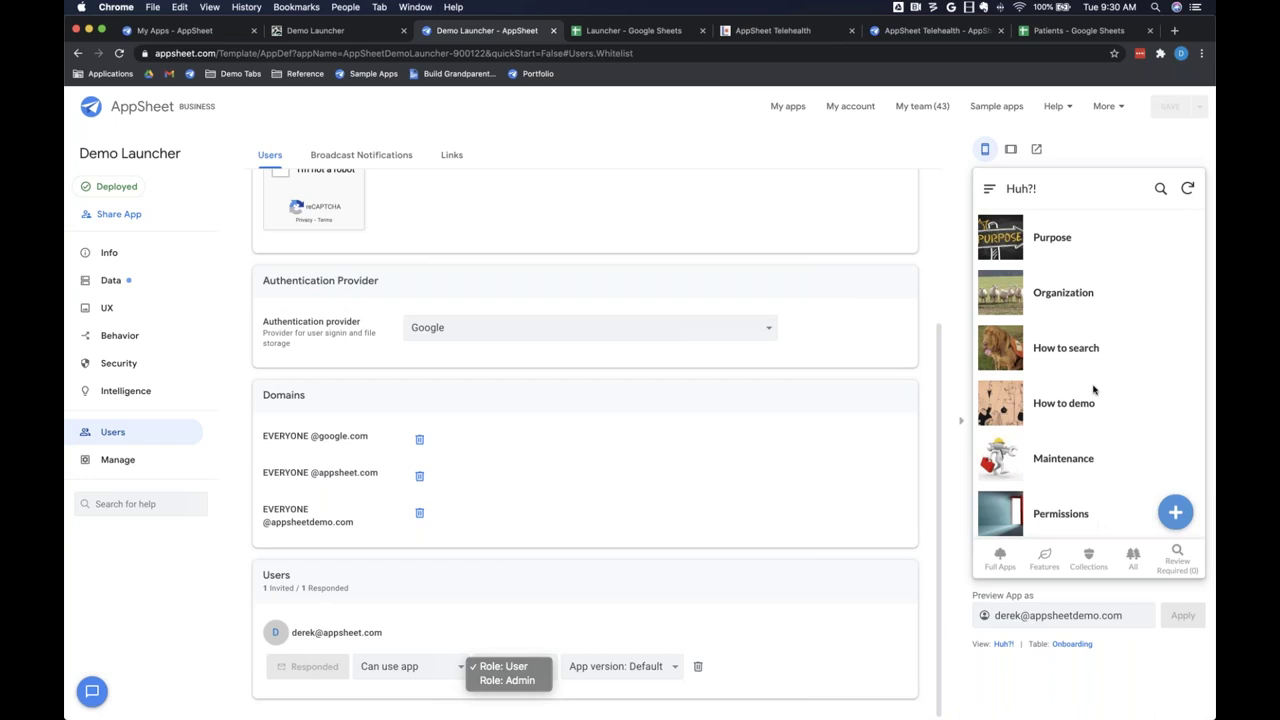
# Step: Close the Role list and open the navigation menu of the running Demo Launcher app
pyautogui.click(327, 32)
pyautogui.click(325, 35)
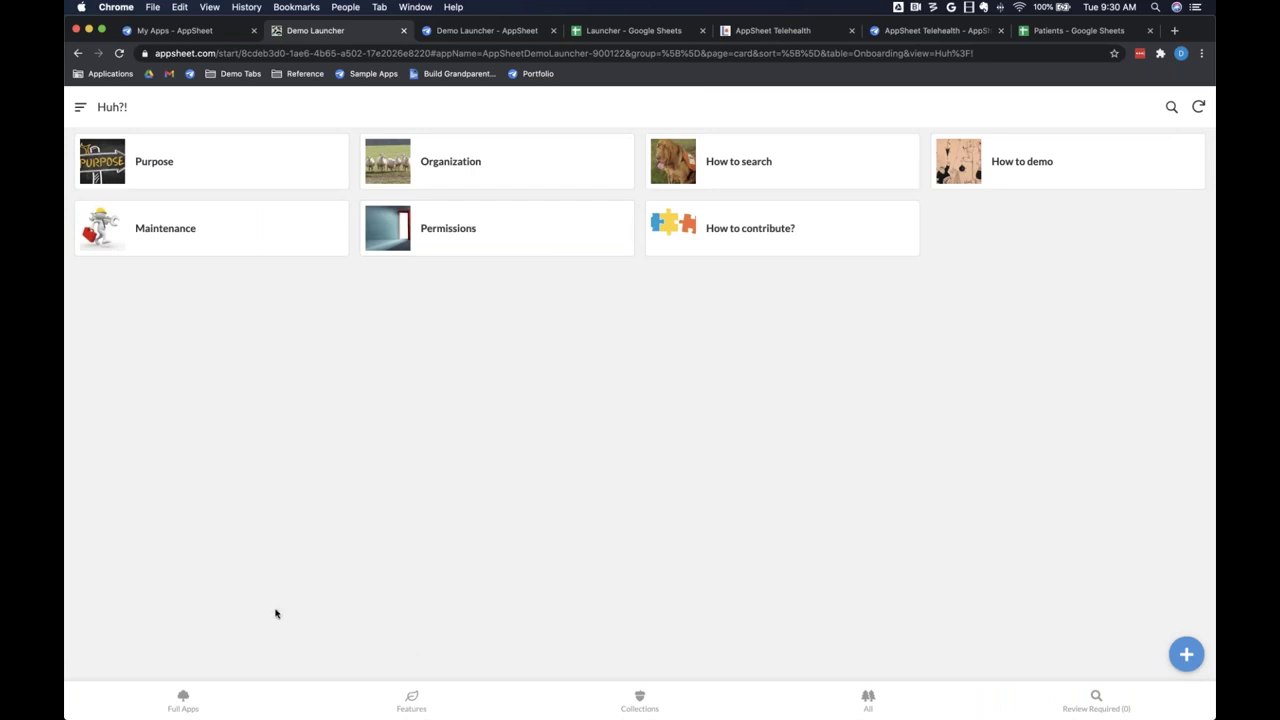
pyautogui.click(81, 107)
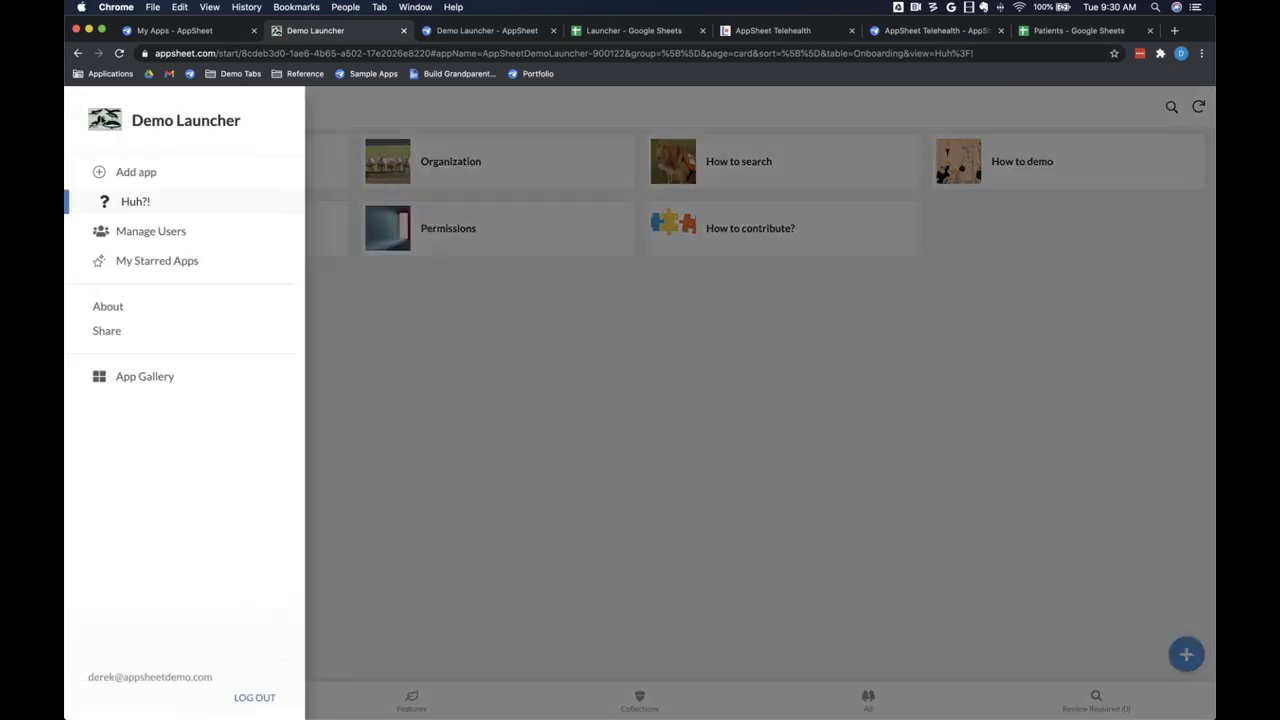
# Step: Add a new app entry with title, purpose, keywords and browser link all set to 'test'
pyautogui.click(130, 174)
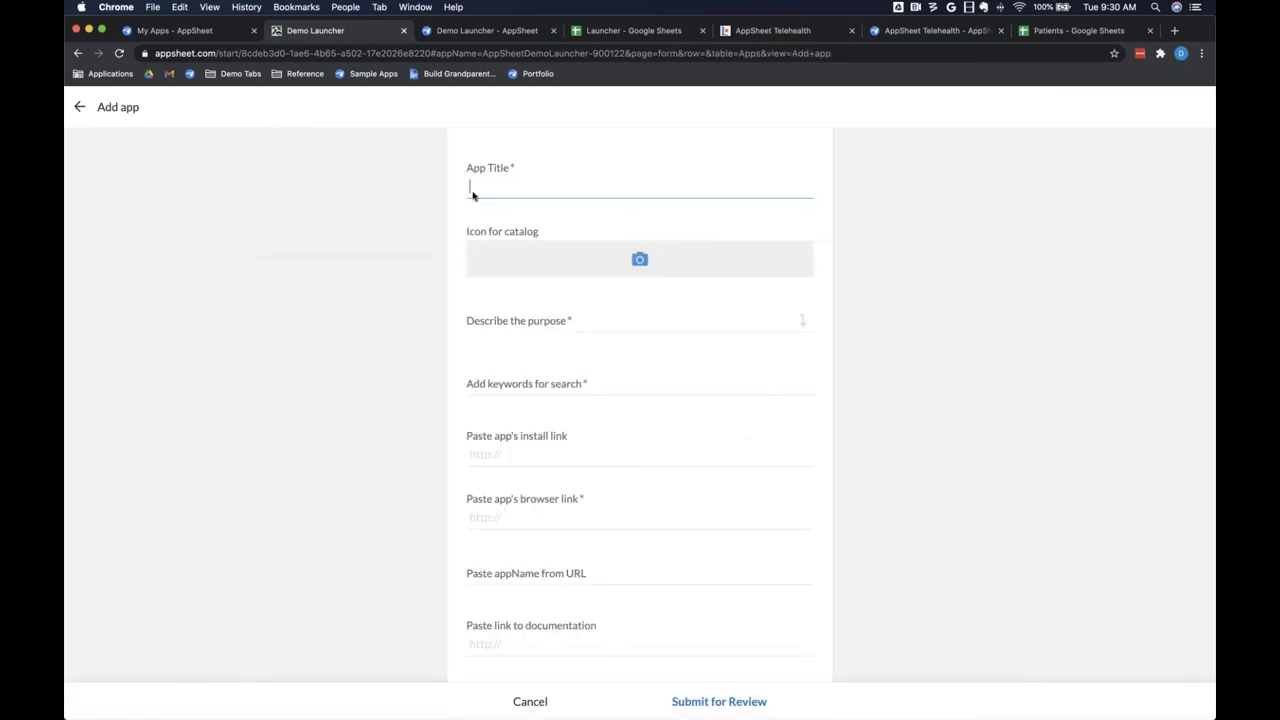
pyautogui.write('test')
pyautogui.click(535, 321)
pyautogui.write('test')
pyautogui.click(563, 388)
pyautogui.write('test')
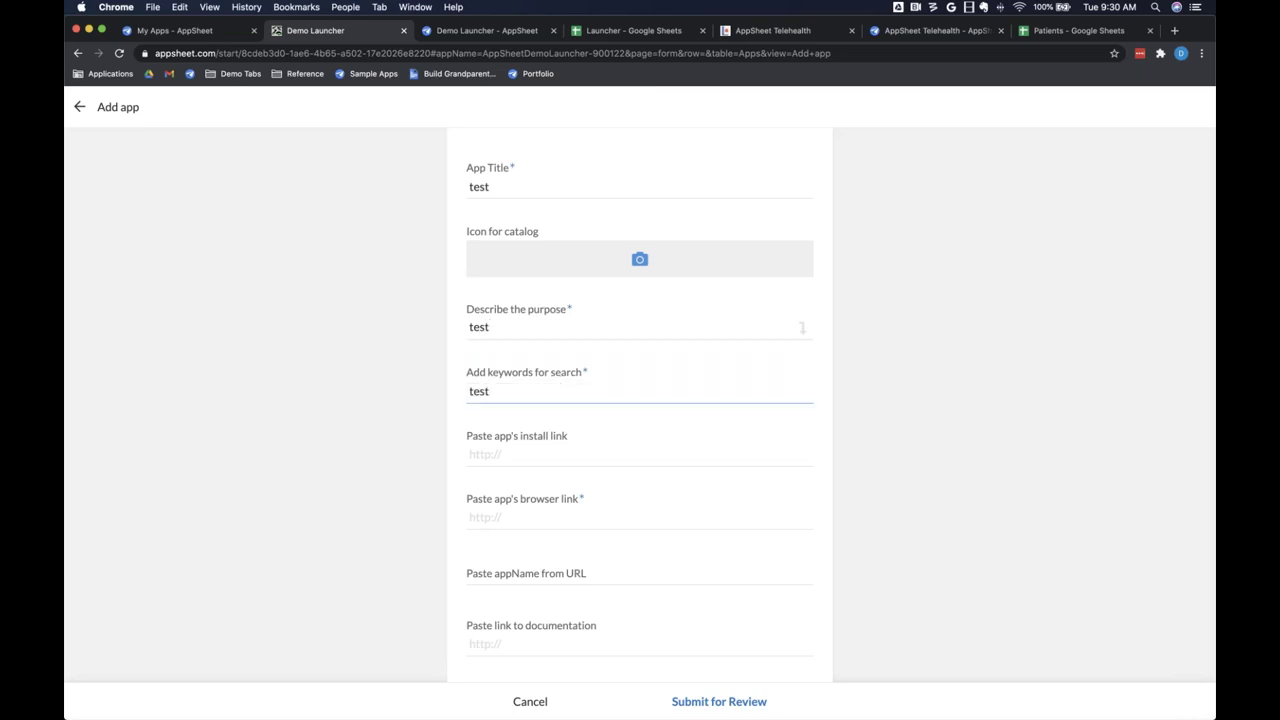
pyautogui.scroll(-2, 563, 388)
pyautogui.click(551, 440)
pyautogui.write('test')
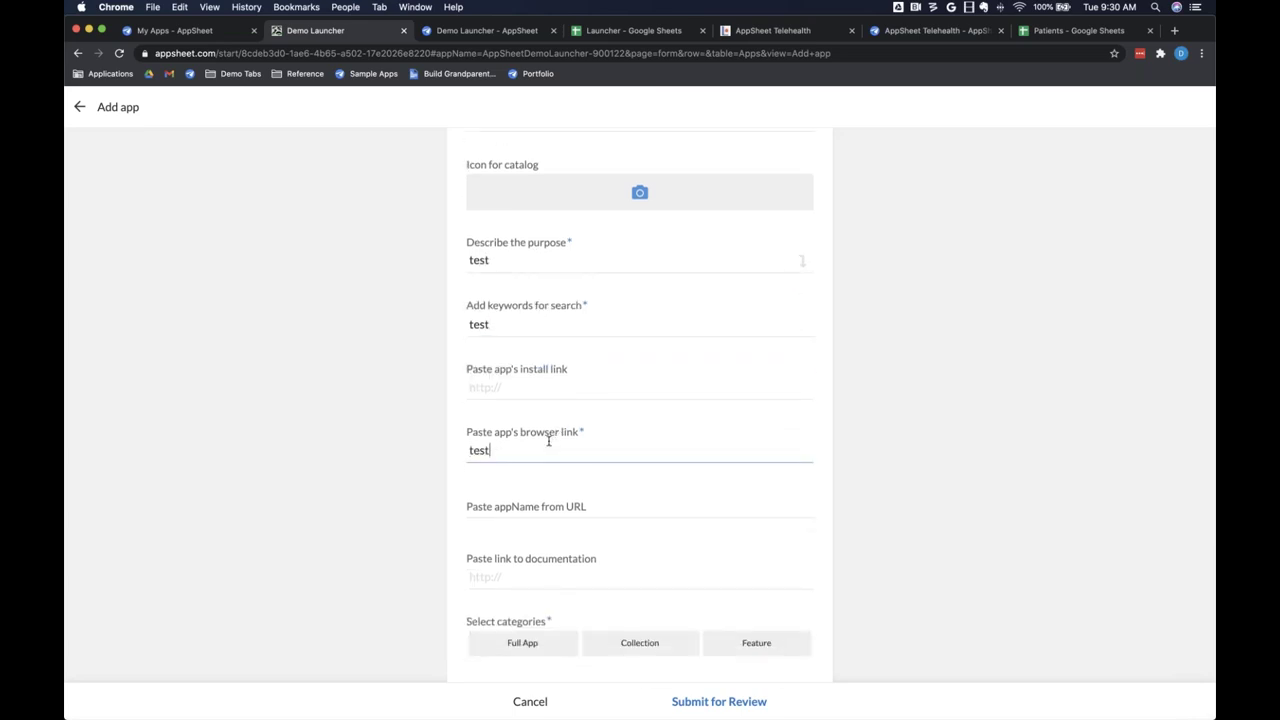
# Step: Choose the Full App category and submit the entry for review
pyautogui.scroll(-3, 629, 480)
pyautogui.scroll(-2, 629, 480)
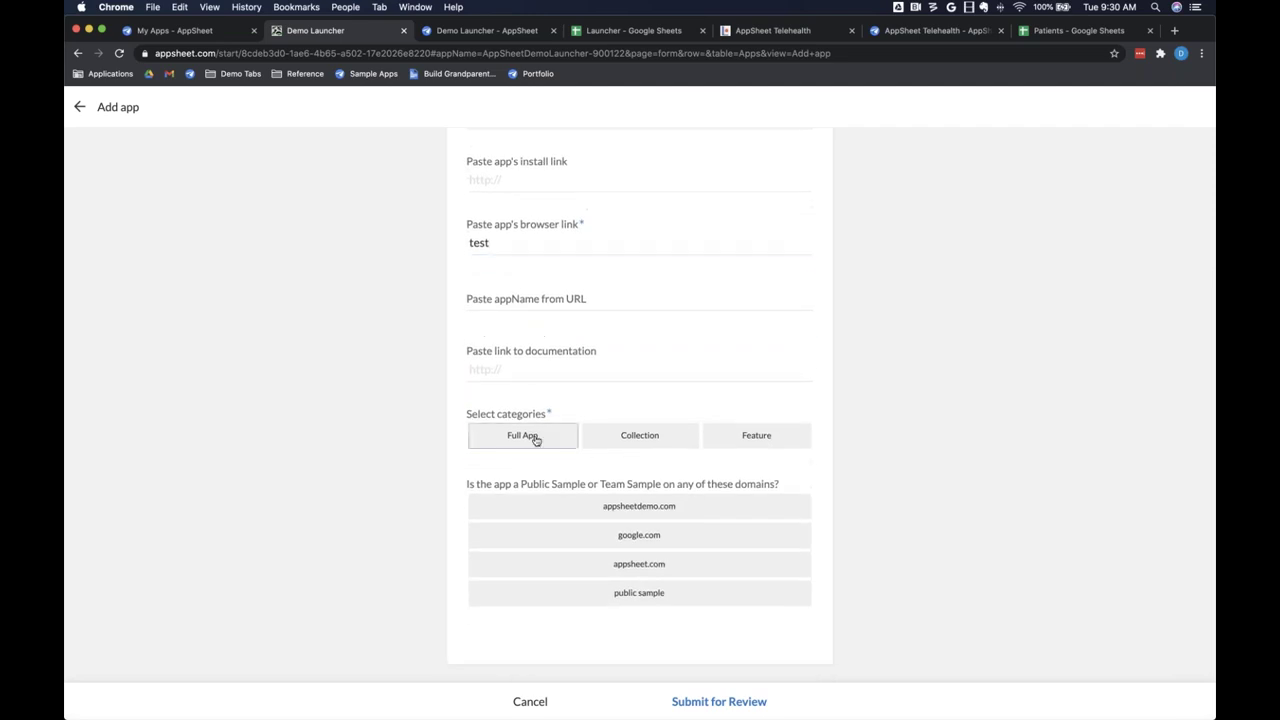
pyautogui.click(534, 438)
pyautogui.click(709, 703)
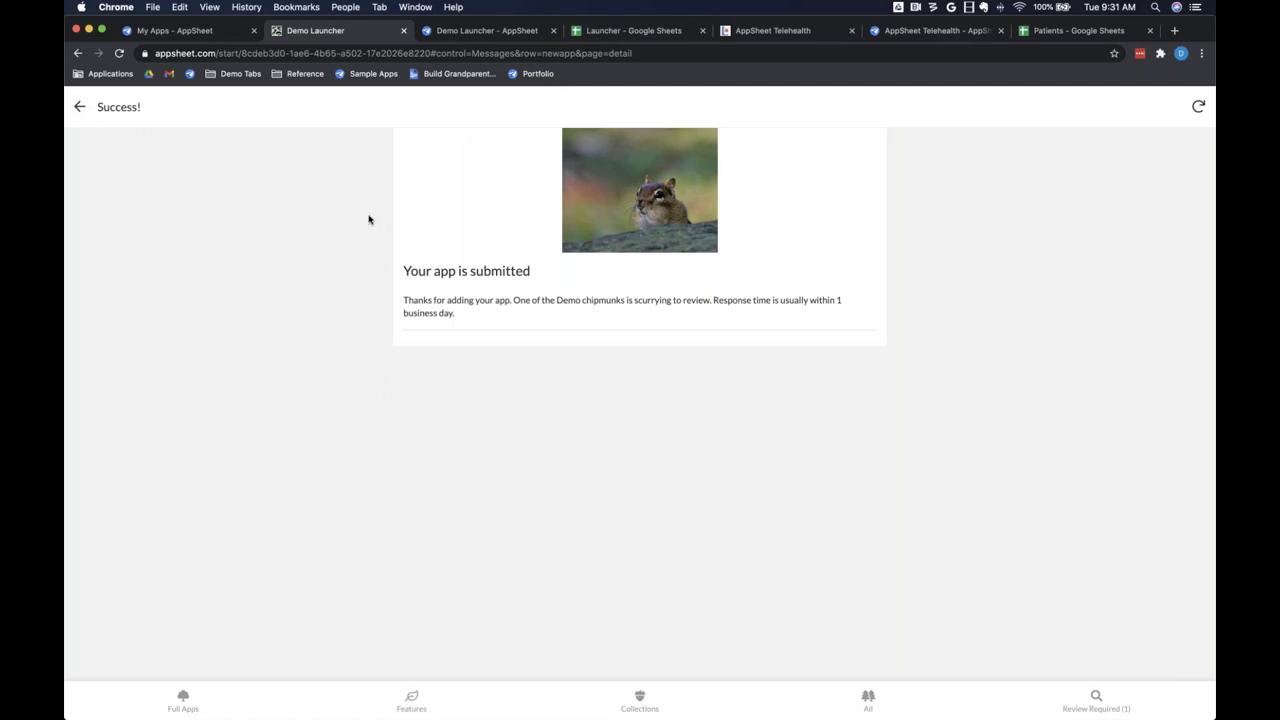
# Step: View the Launcher spreadsheet's Messages sheet, then return to the Demo Launcher editor
pyautogui.click(608, 37)
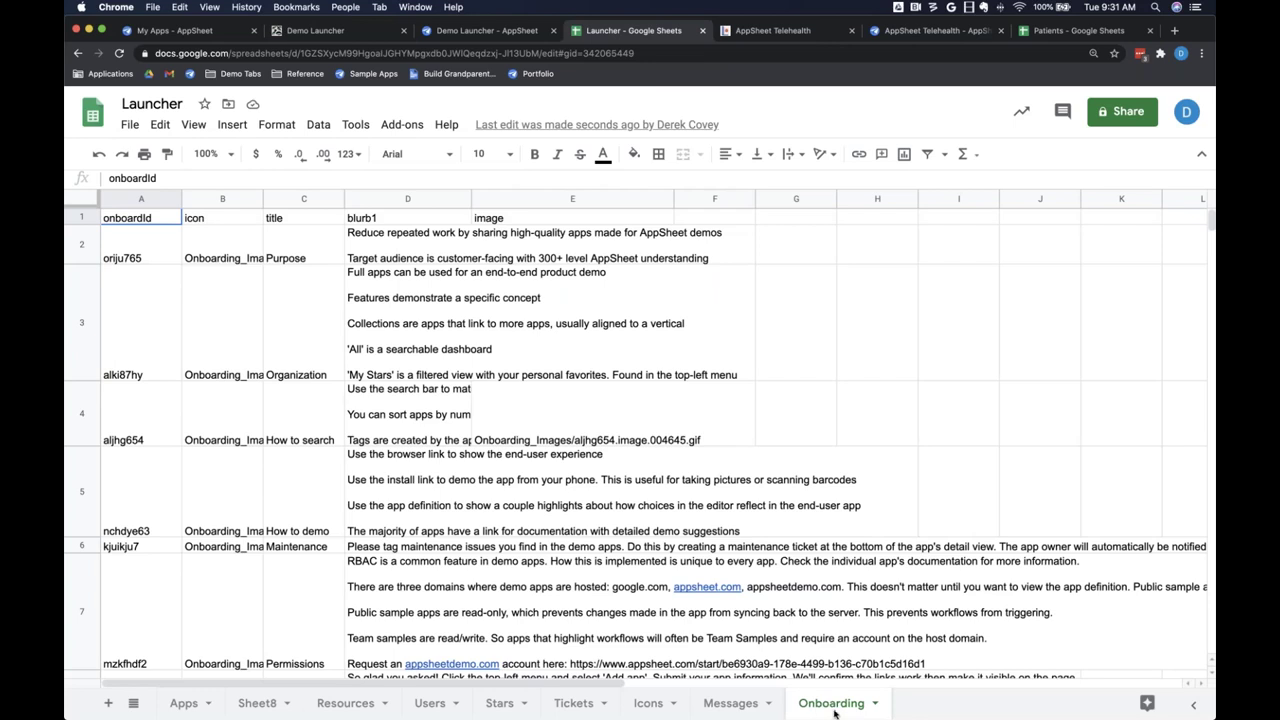
pyautogui.click(731, 704)
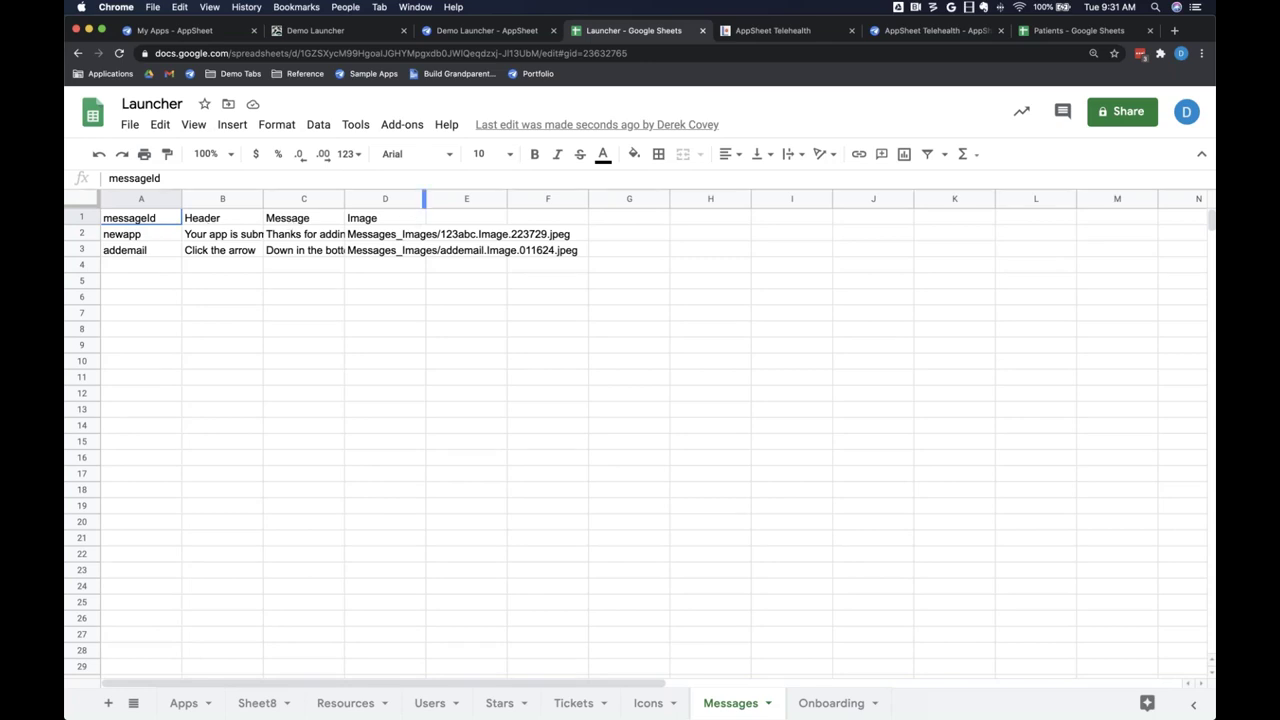
pyautogui.click(510, 33)
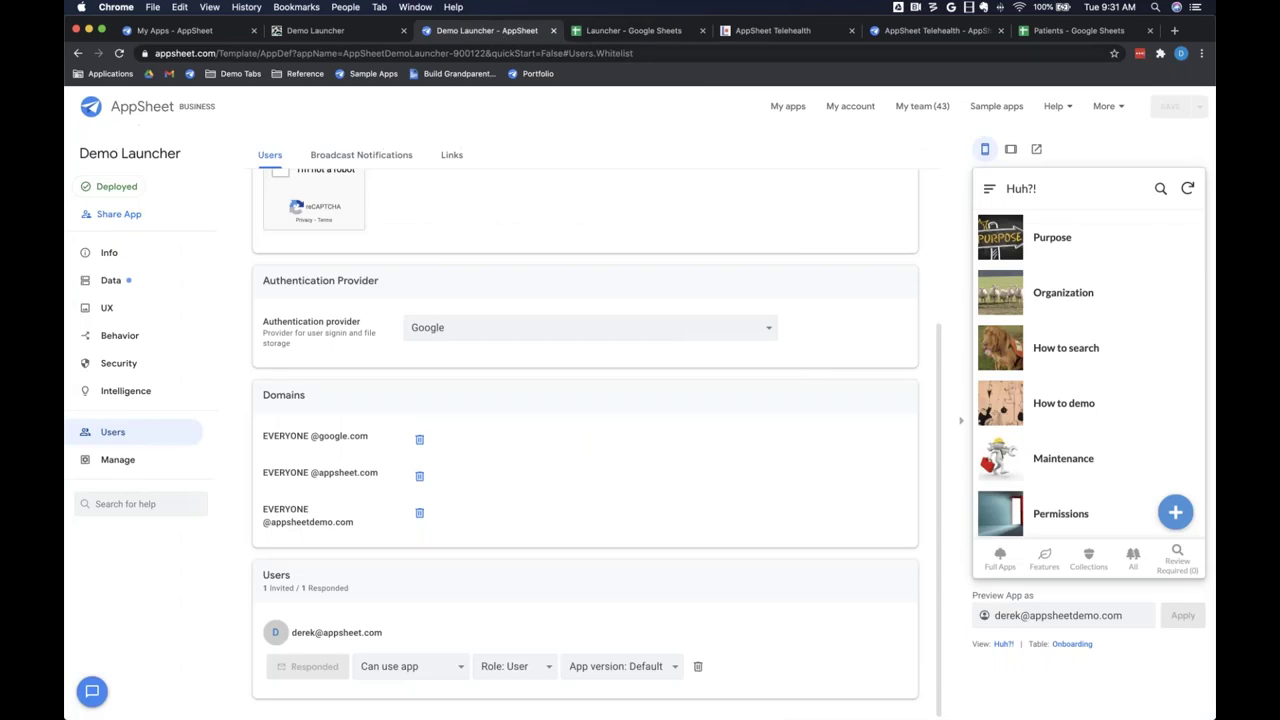
pyautogui.click(330, 31)
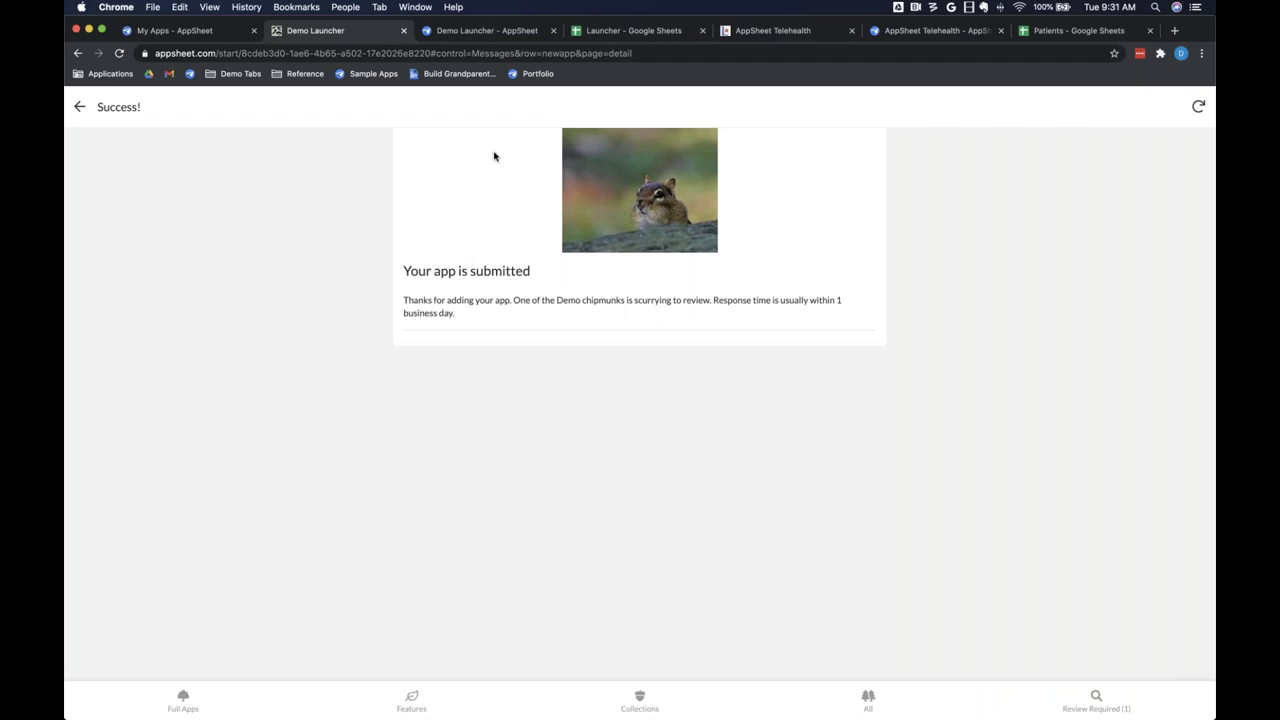
pyautogui.click(630, 31)
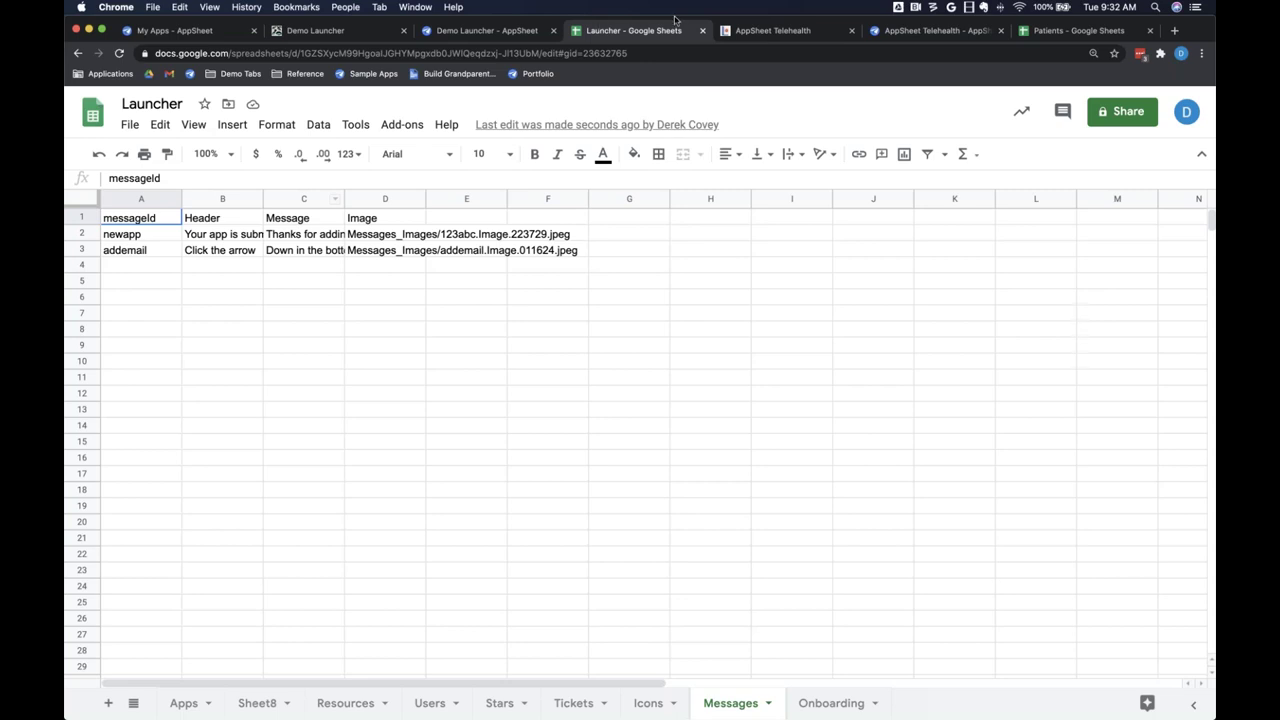
pyautogui.click(510, 33)
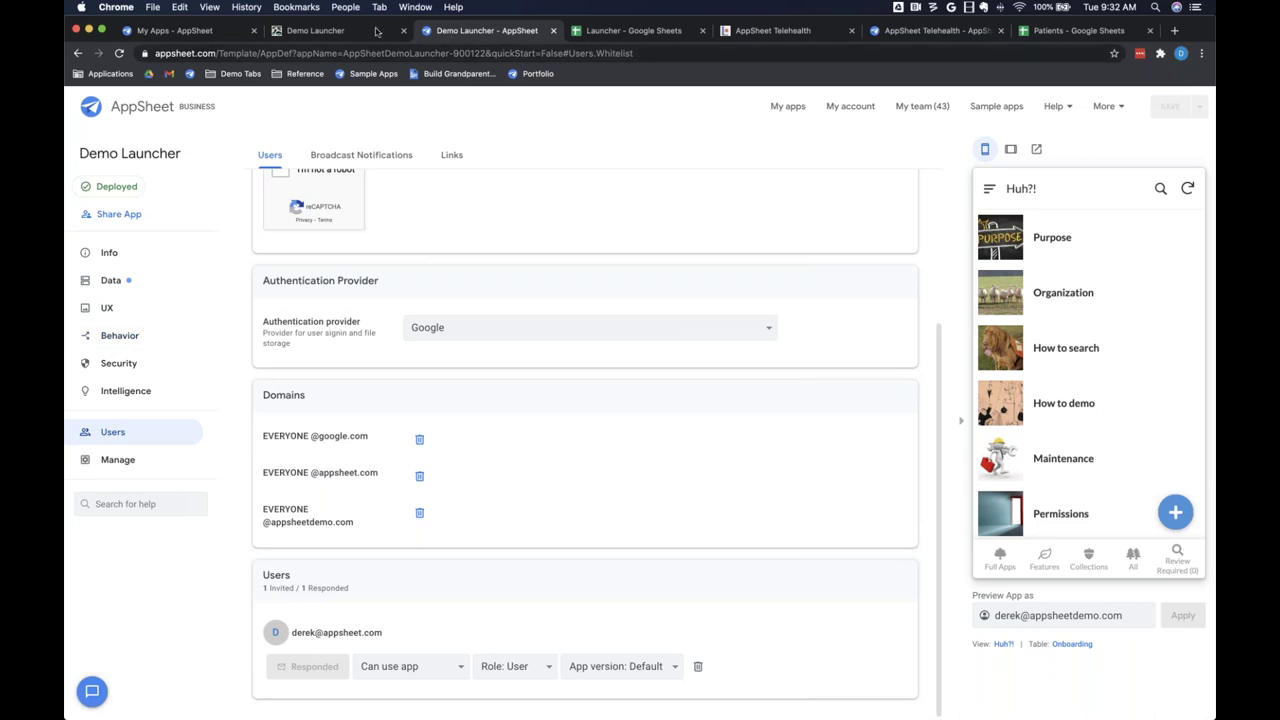
pyautogui.click(376, 31)
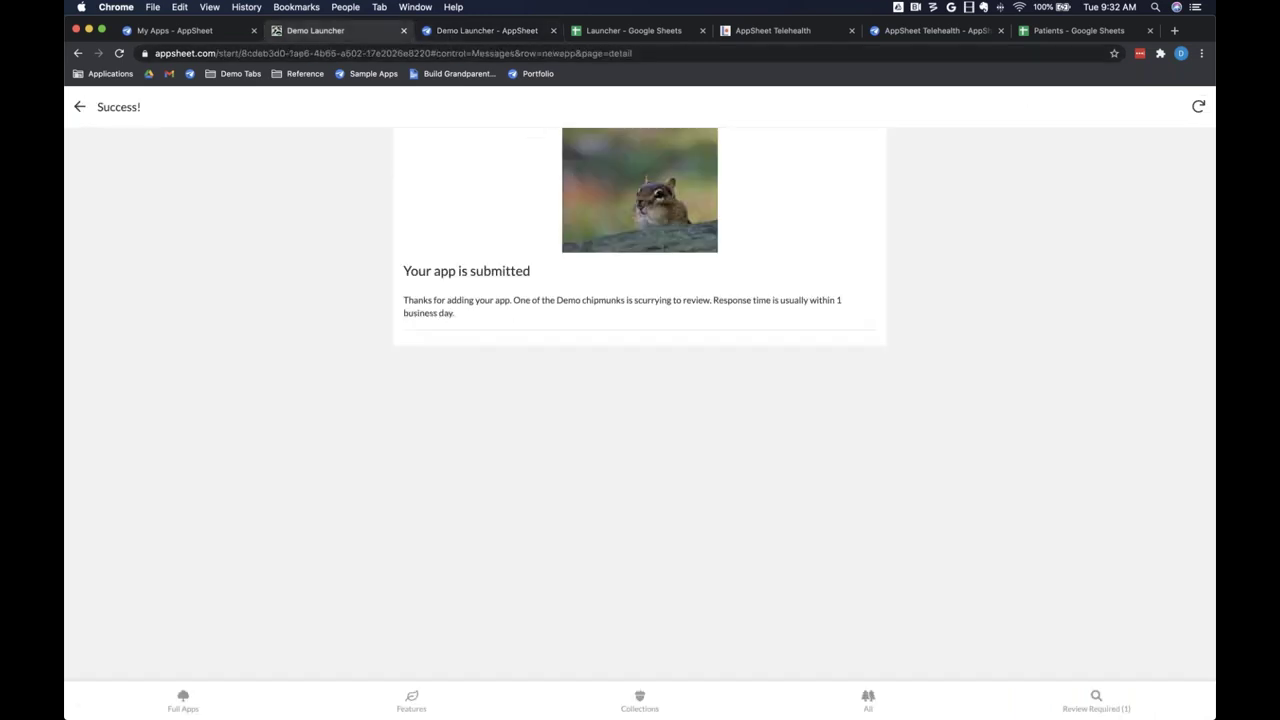
pyautogui.click(470, 31)
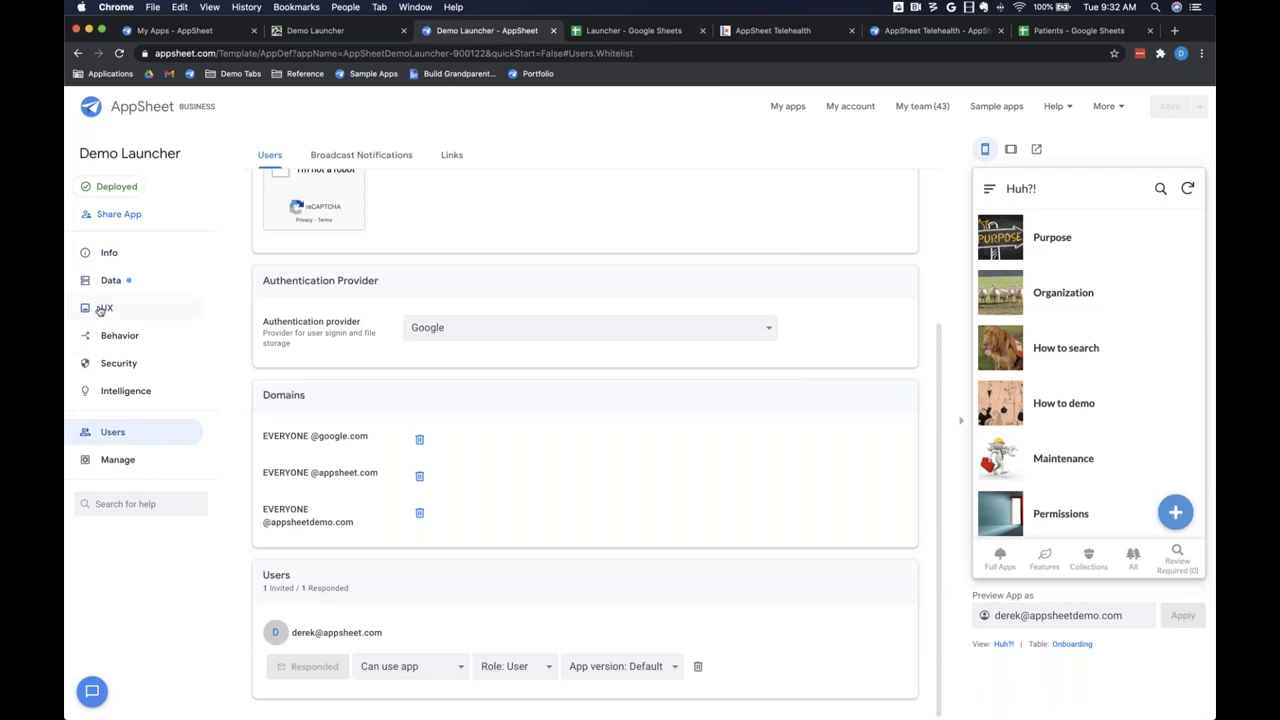
# Step: Filter the UX views by 'message' and expand the Messages view's settings
pyautogui.click(155, 310)
pyautogui.scroll(-3, 583, 447)
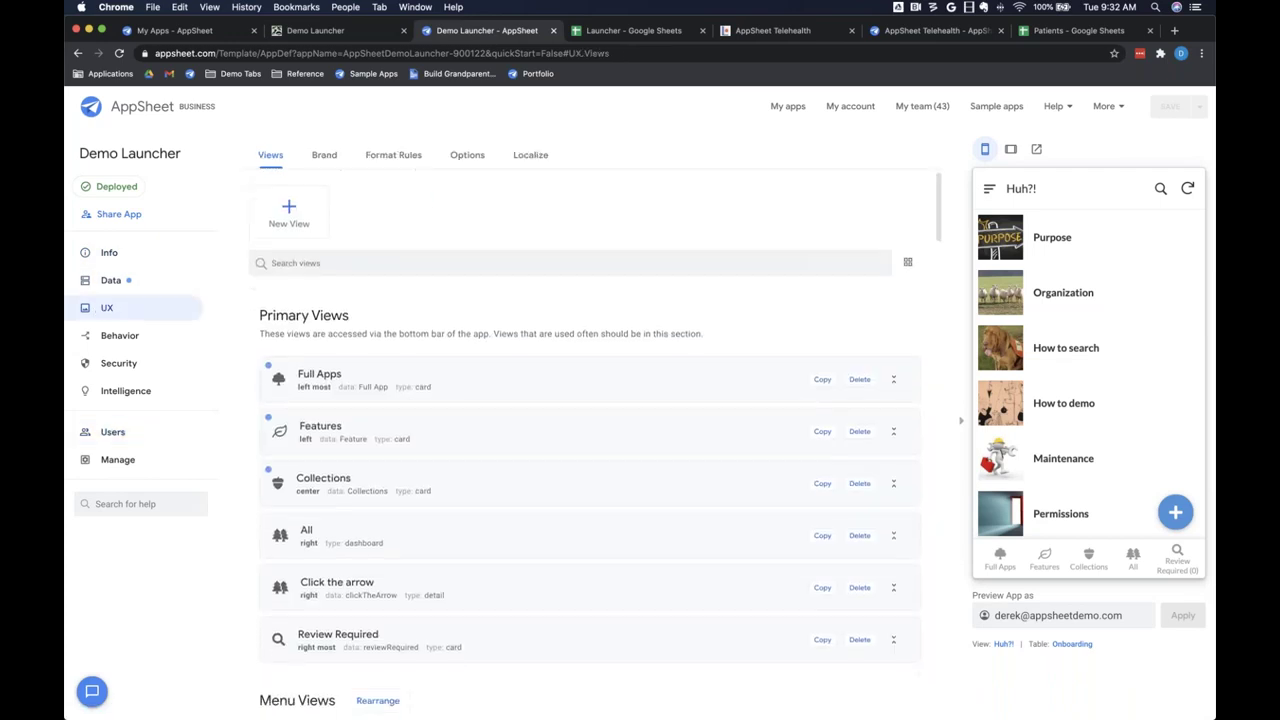
pyautogui.scroll(3, 590, 443)
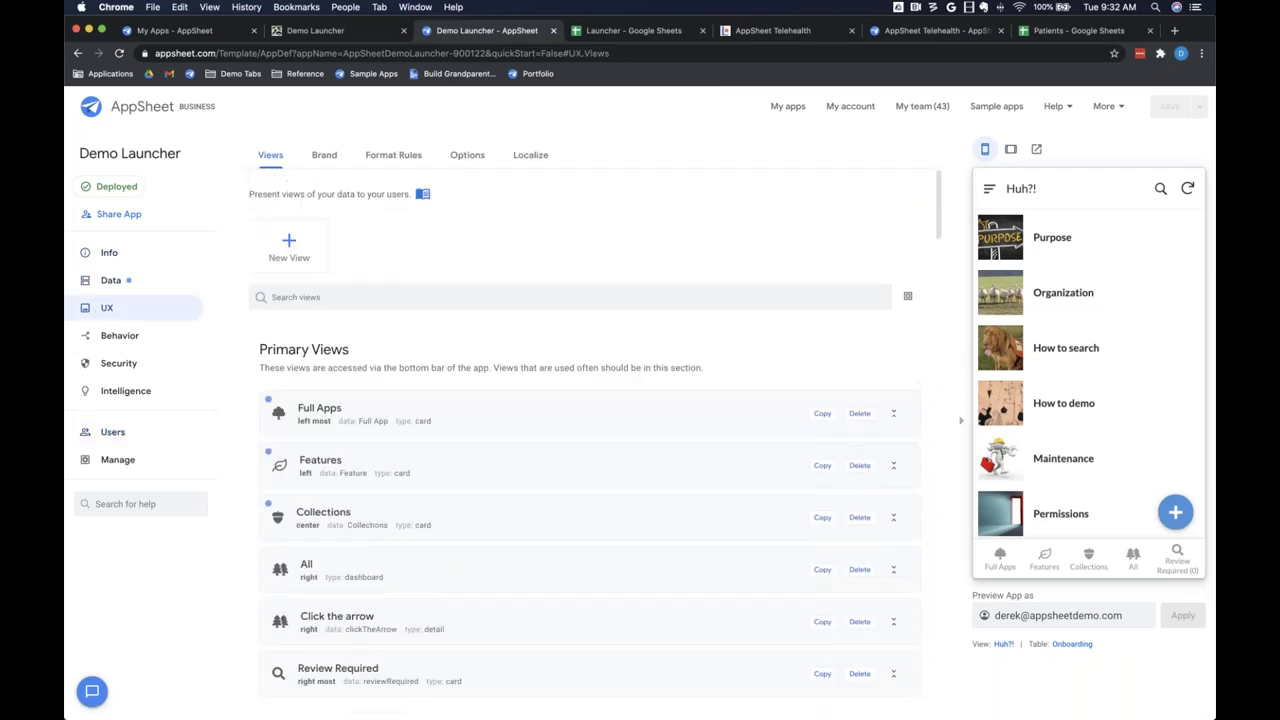
pyautogui.write('message')
pyautogui.click(381, 430)
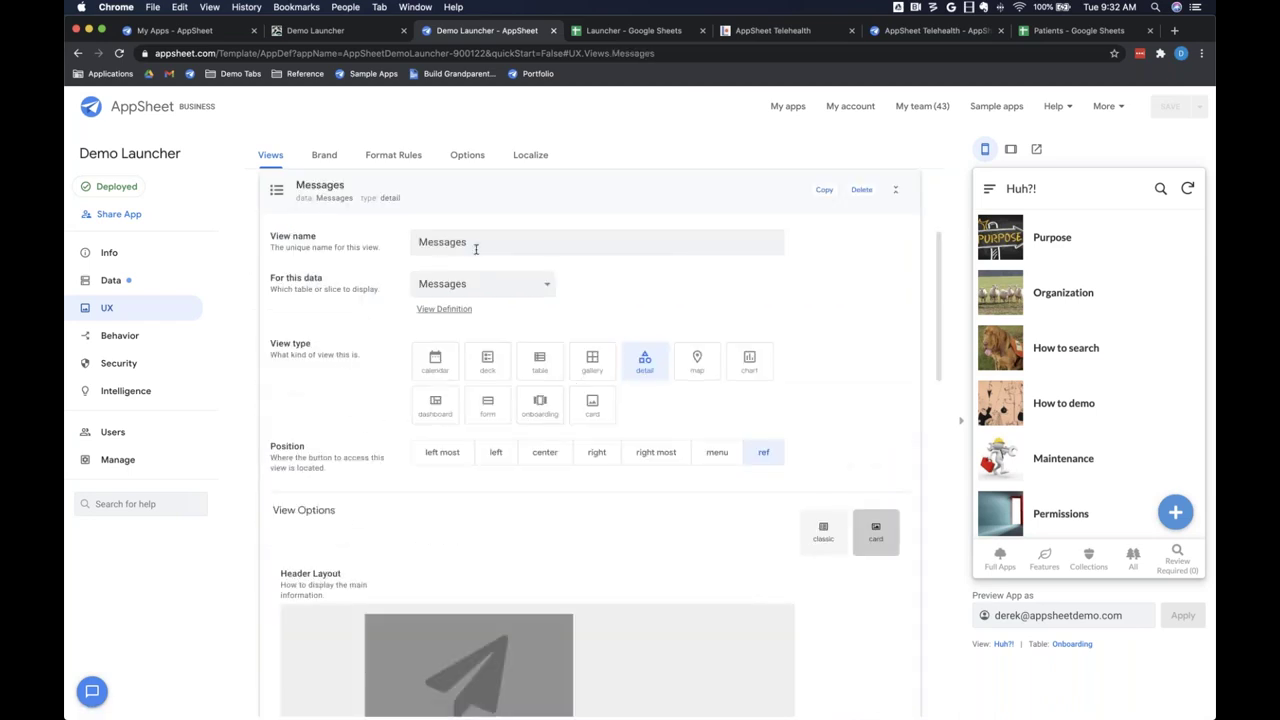
# Step: Compare with the live page, review the Messages detail view options, then return to the app
pyautogui.click(345, 31)
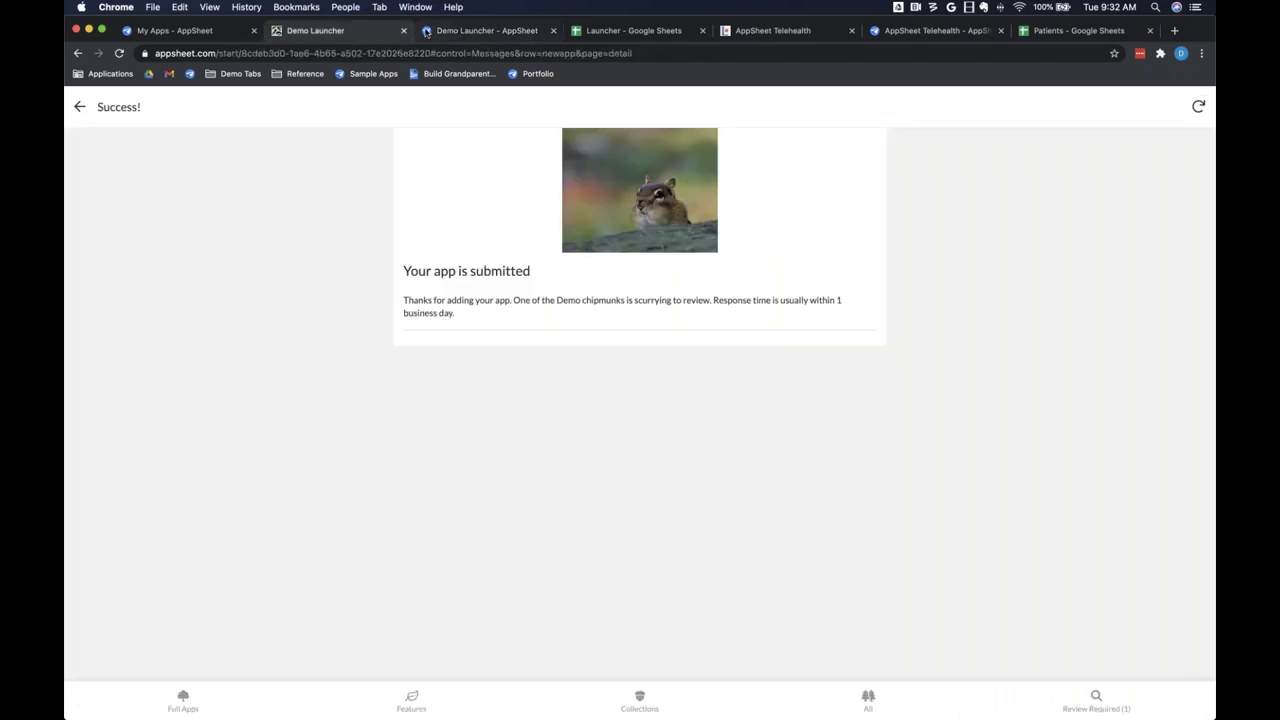
pyautogui.click(445, 31)
pyautogui.click(643, 362)
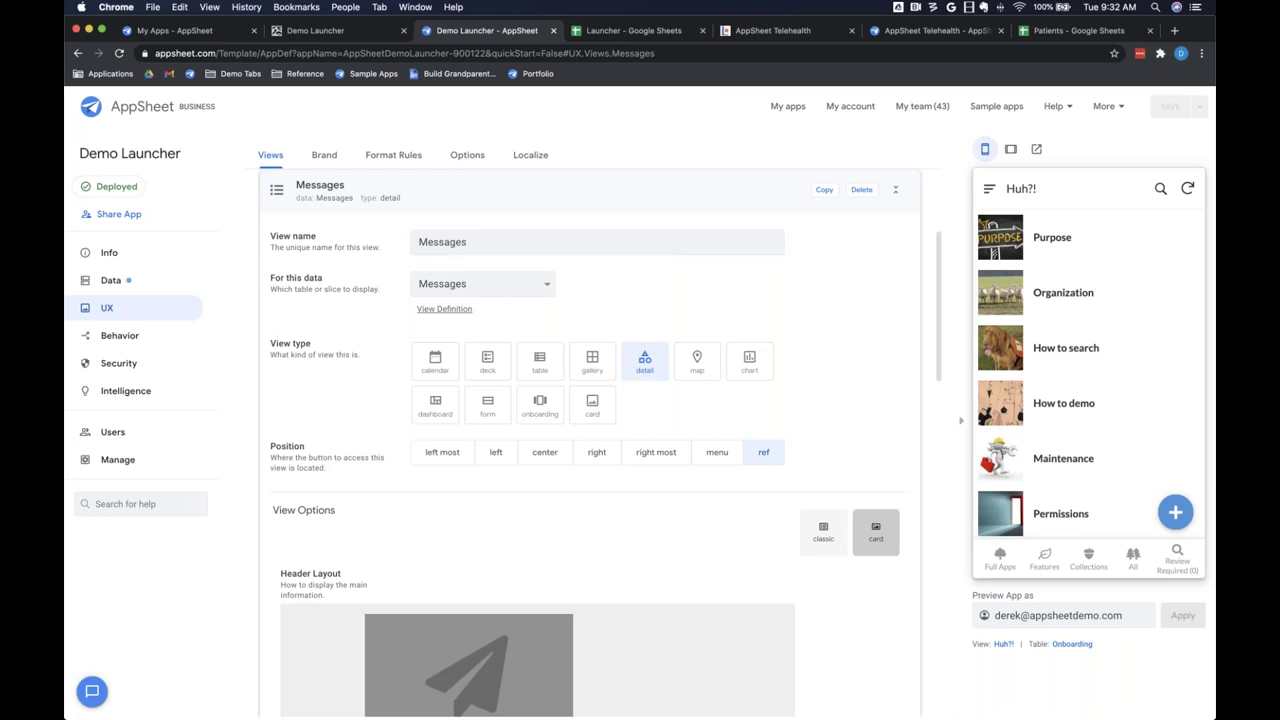
pyautogui.scroll(-1, 640, 437)
pyautogui.scroll(-2, 640, 437)
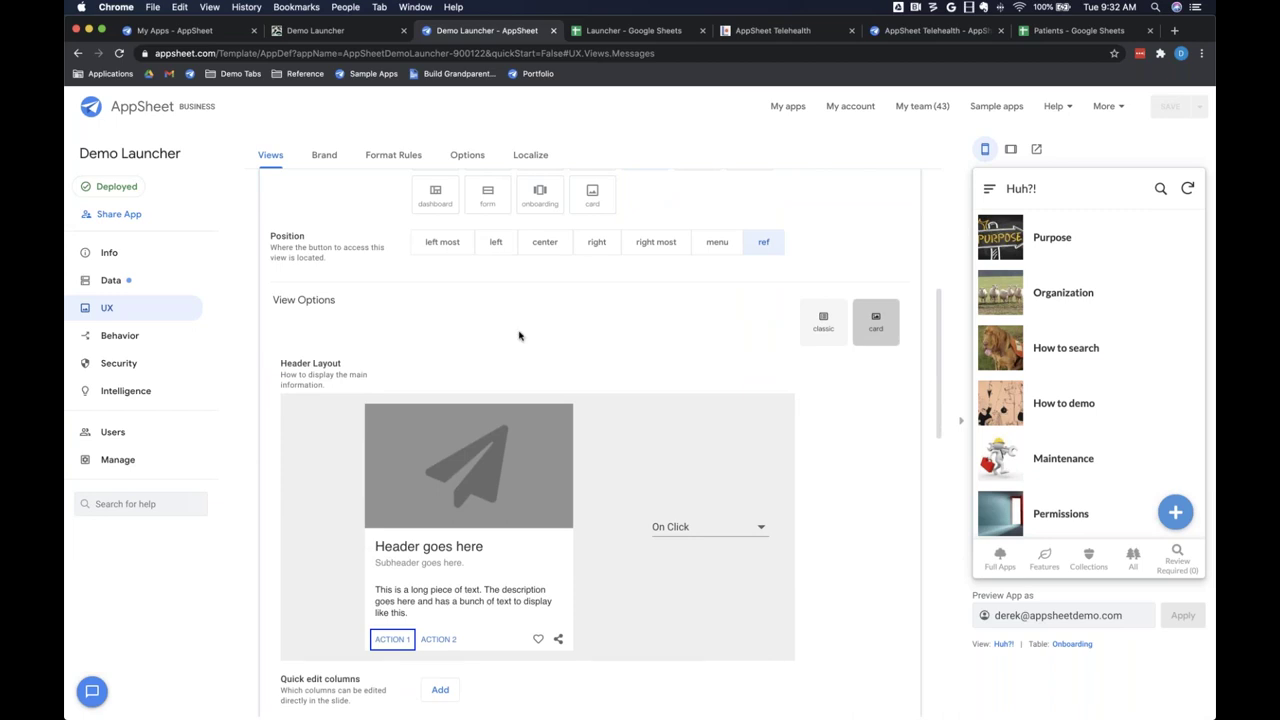
pyautogui.scroll(2, 518, 337)
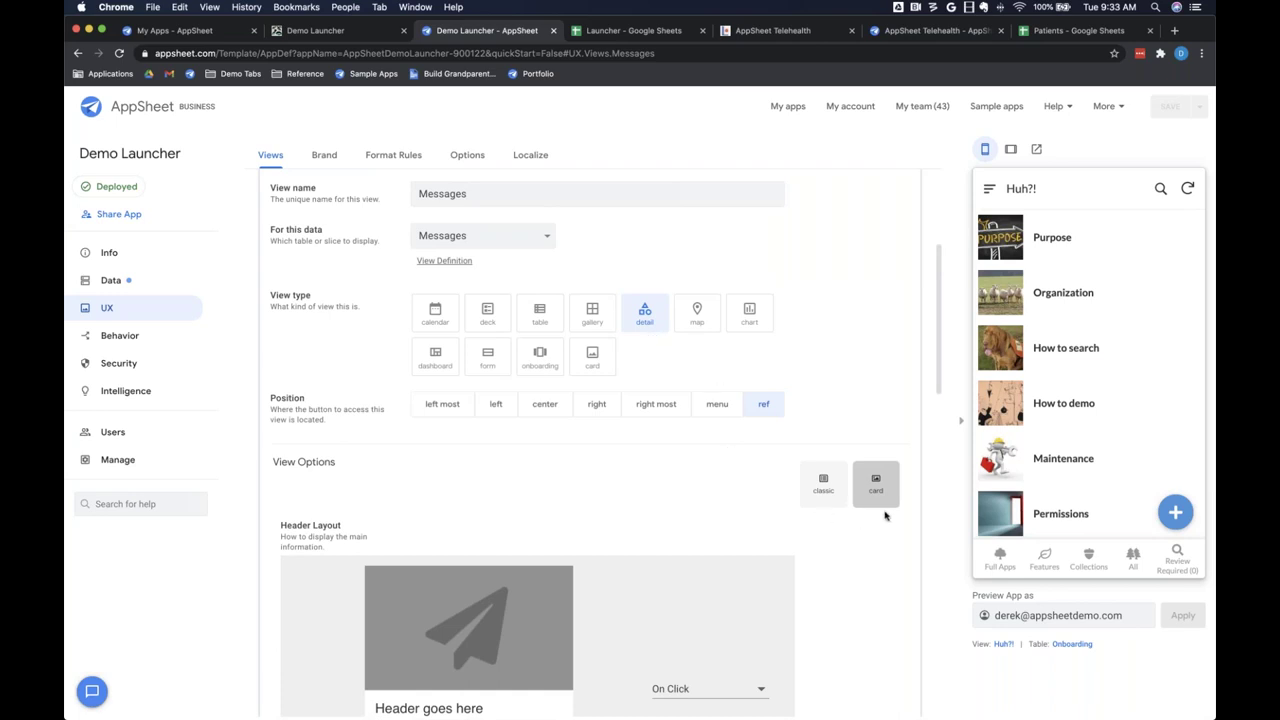
pyautogui.scroll(-3, 884, 516)
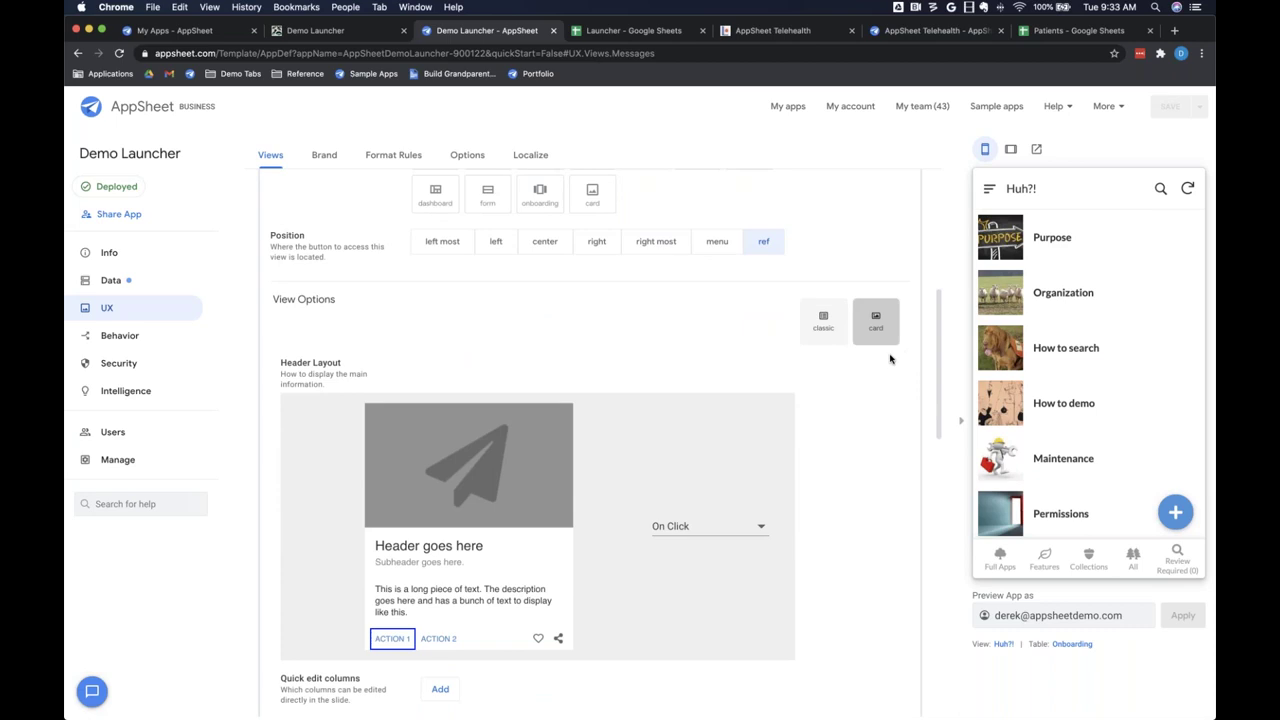
pyautogui.scroll(-3, 890, 359)
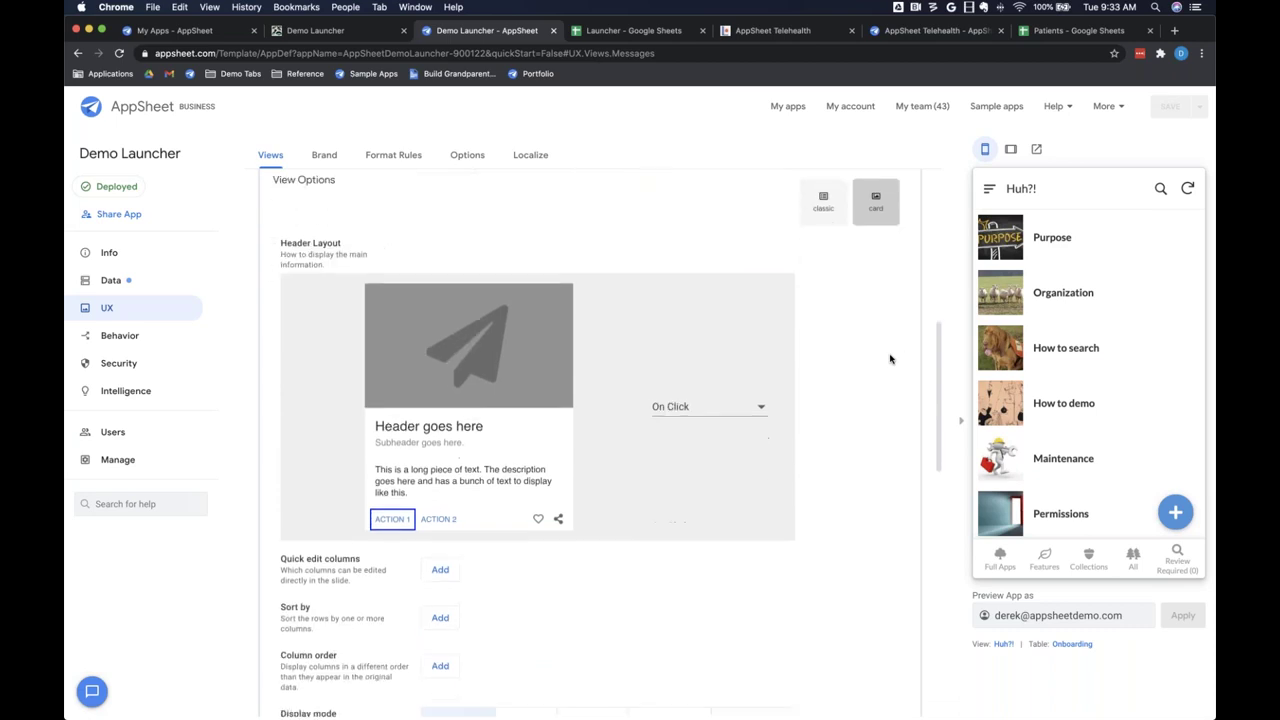
pyautogui.click(340, 32)
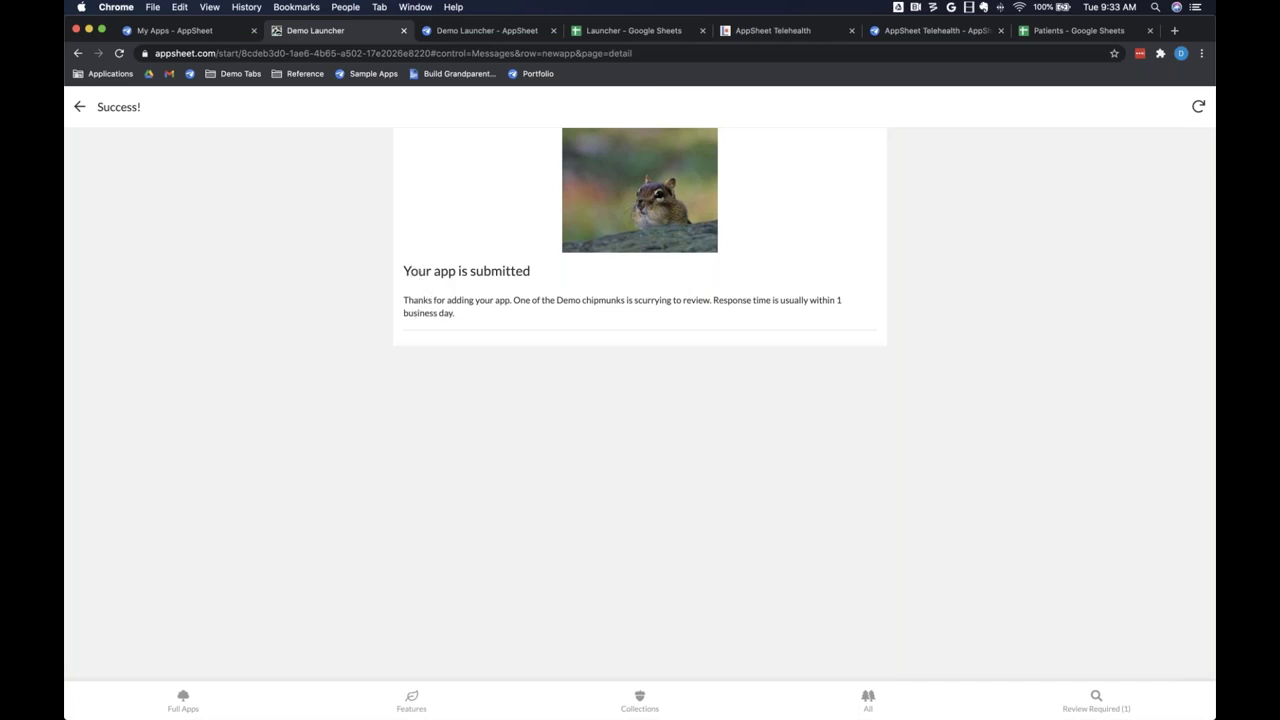
pyautogui.click(453, 33)
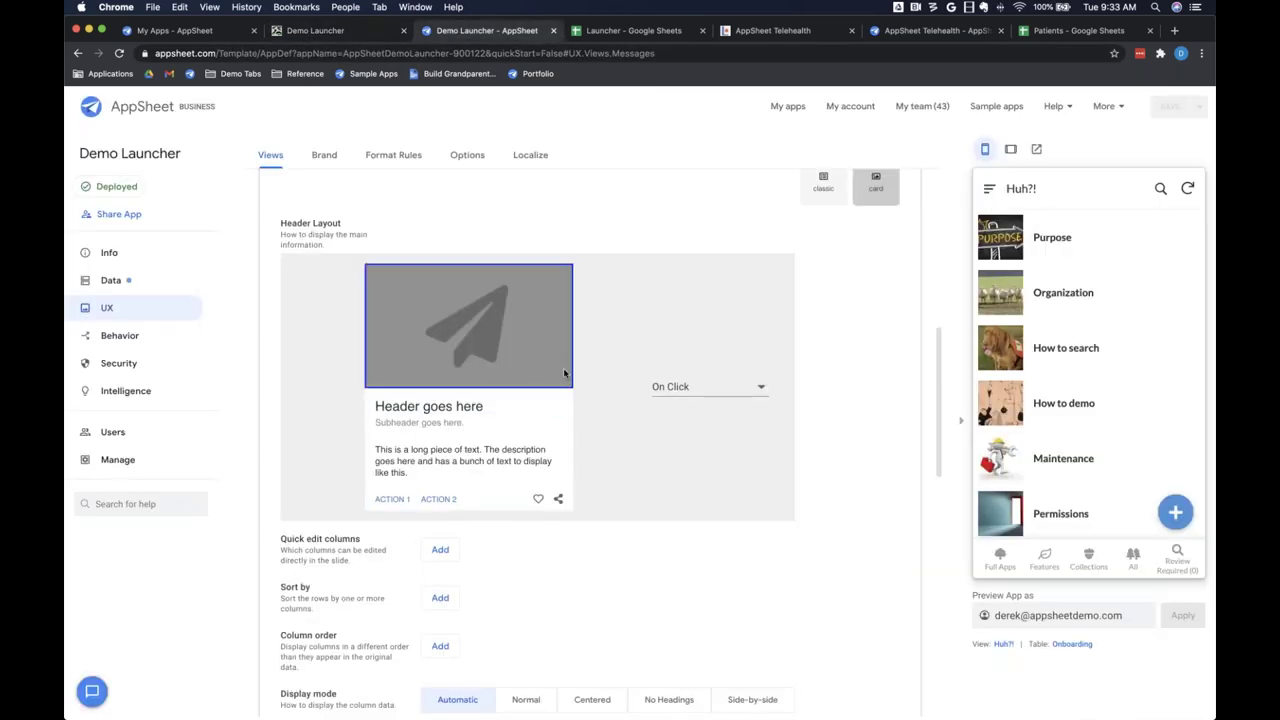
pyautogui.click(459, 407)
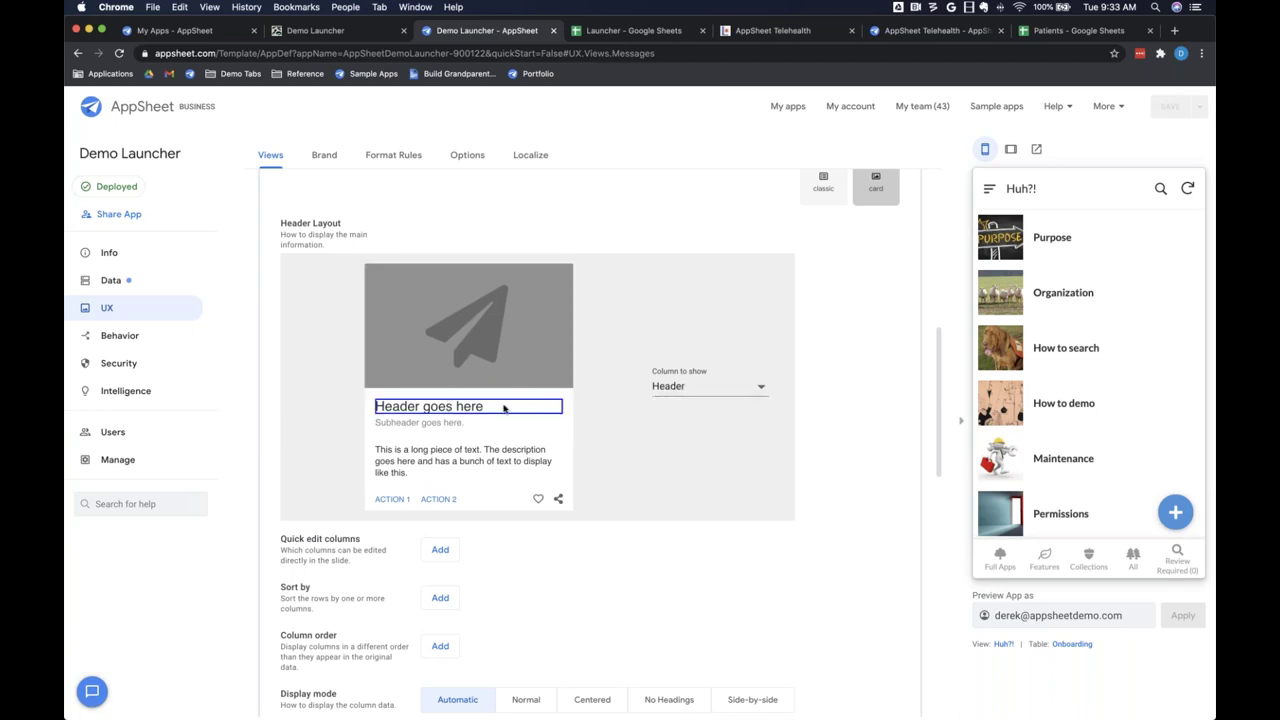
pyautogui.click(695, 388)
pyautogui.click(693, 386)
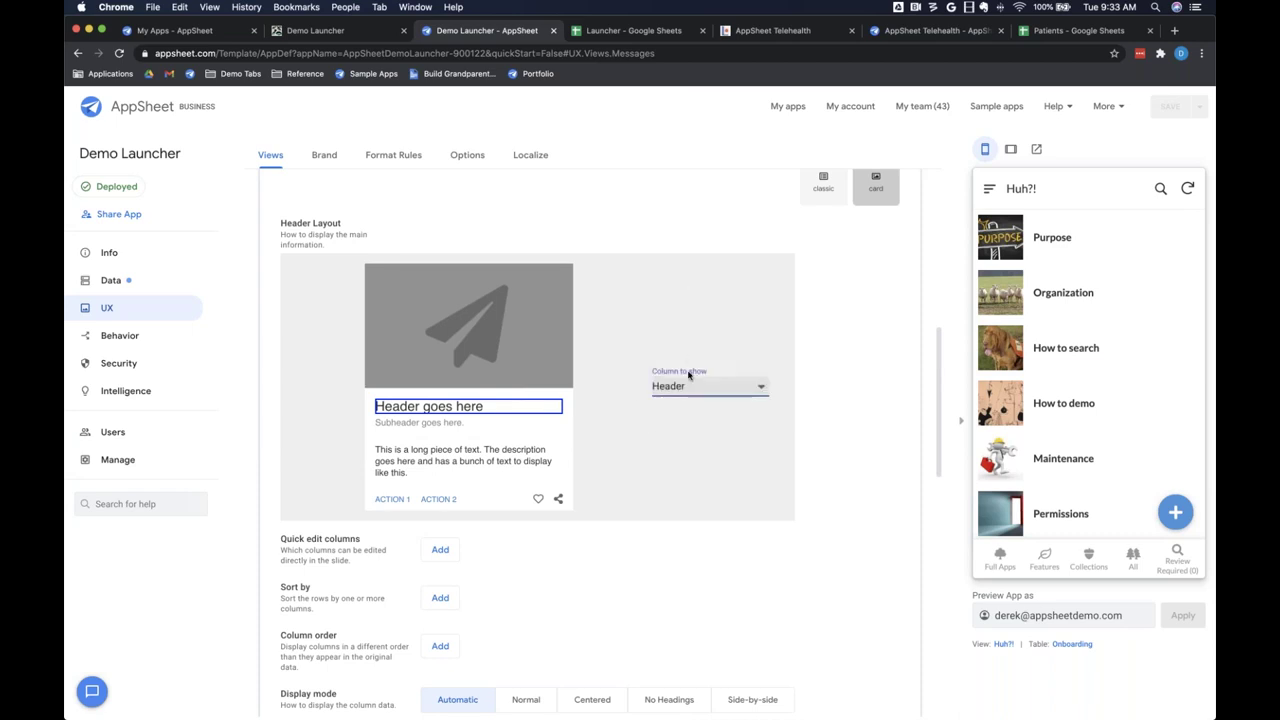
pyautogui.click(637, 32)
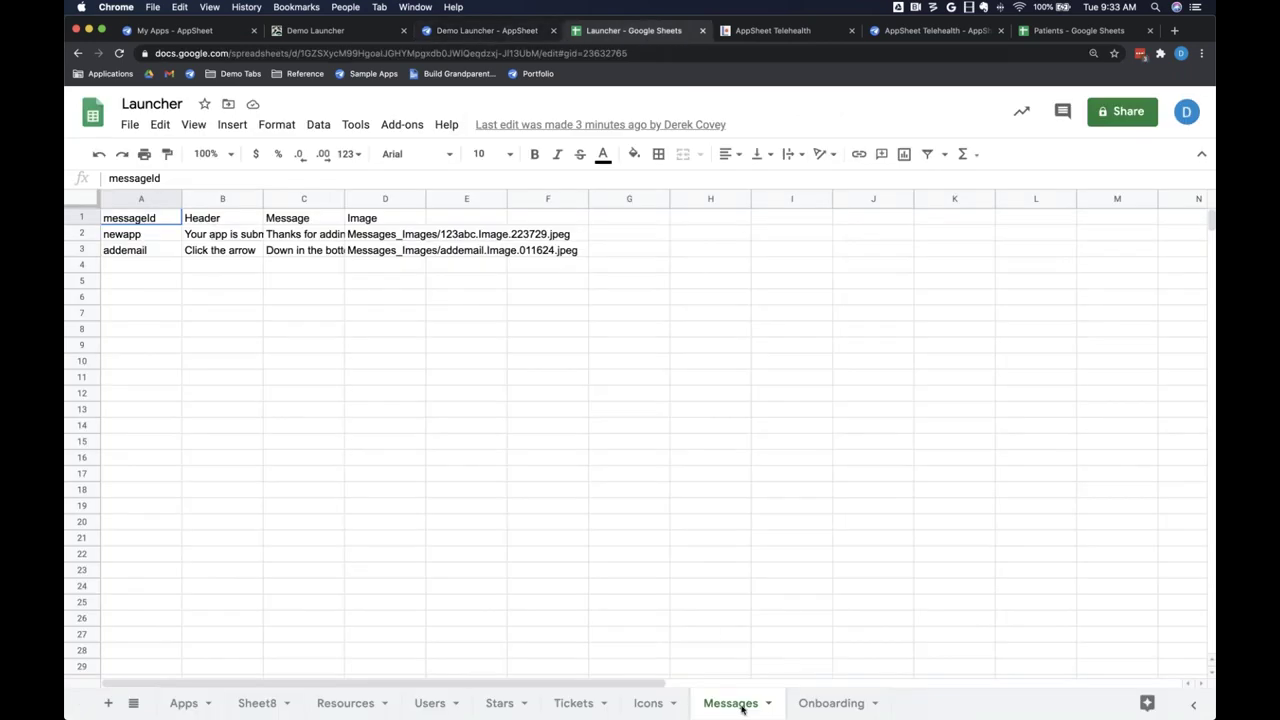
pyautogui.click(470, 31)
pyautogui.click(500, 465)
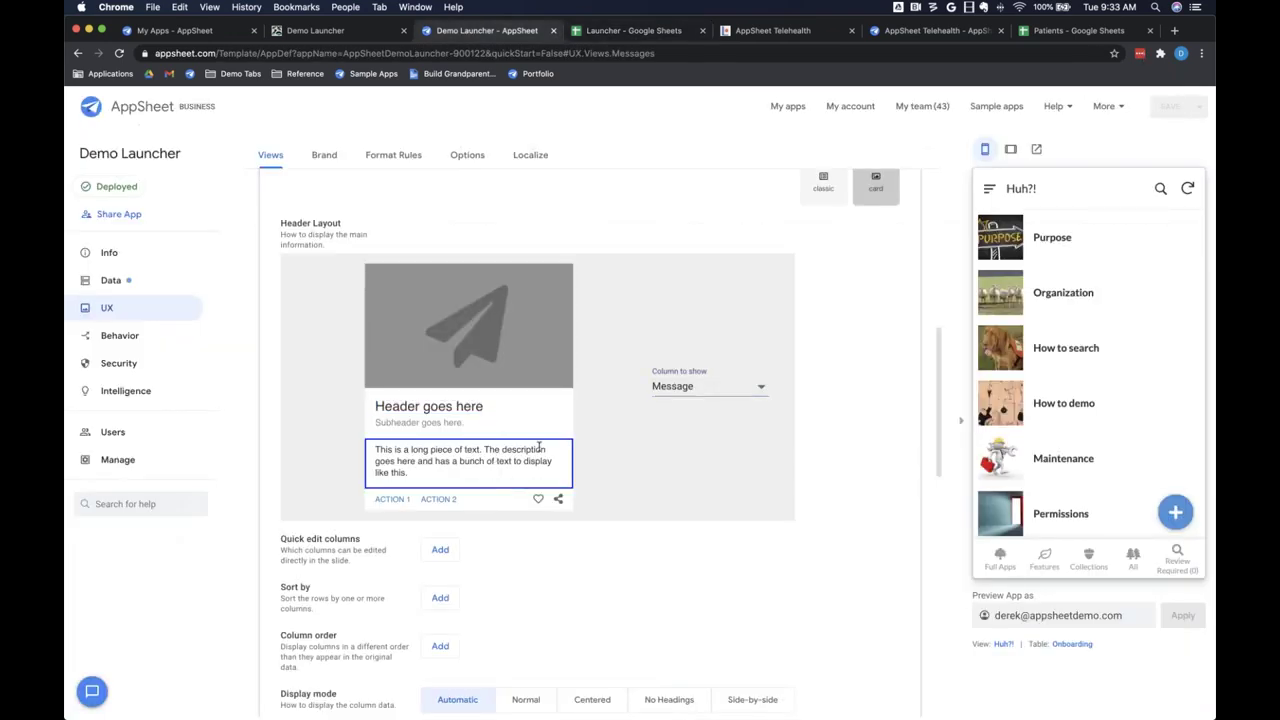
pyautogui.click(498, 339)
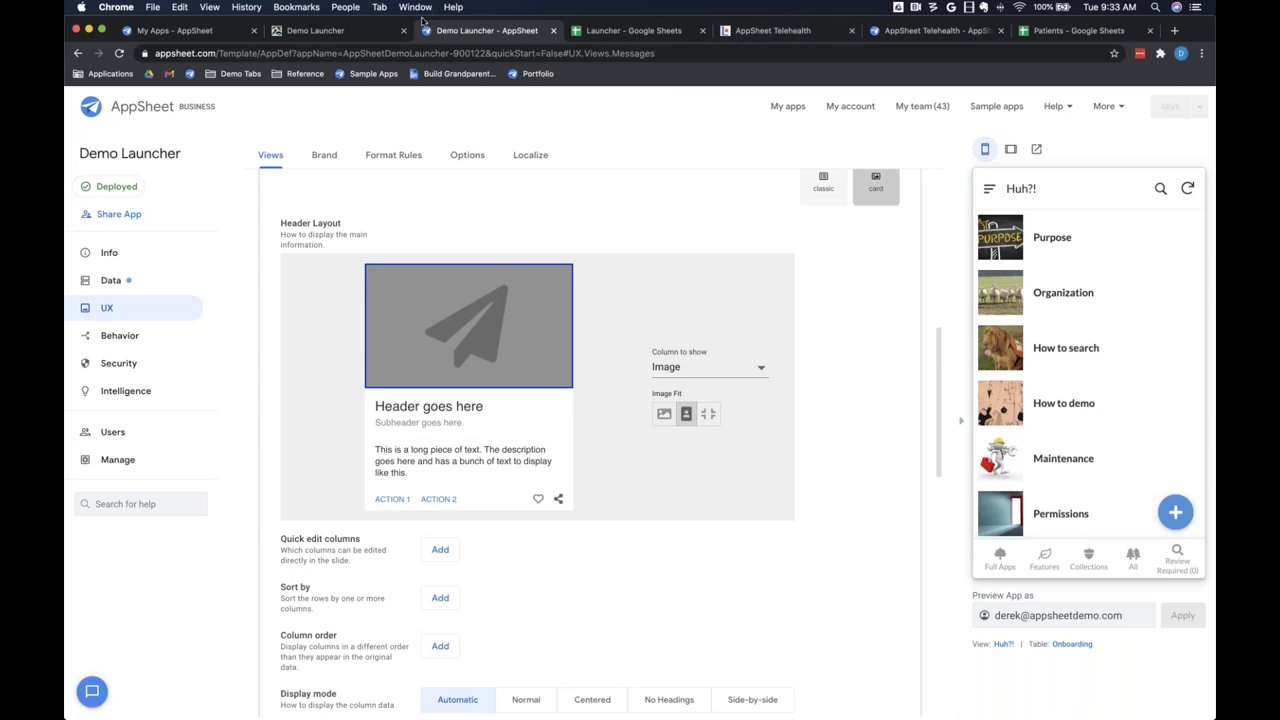
pyautogui.click(366, 34)
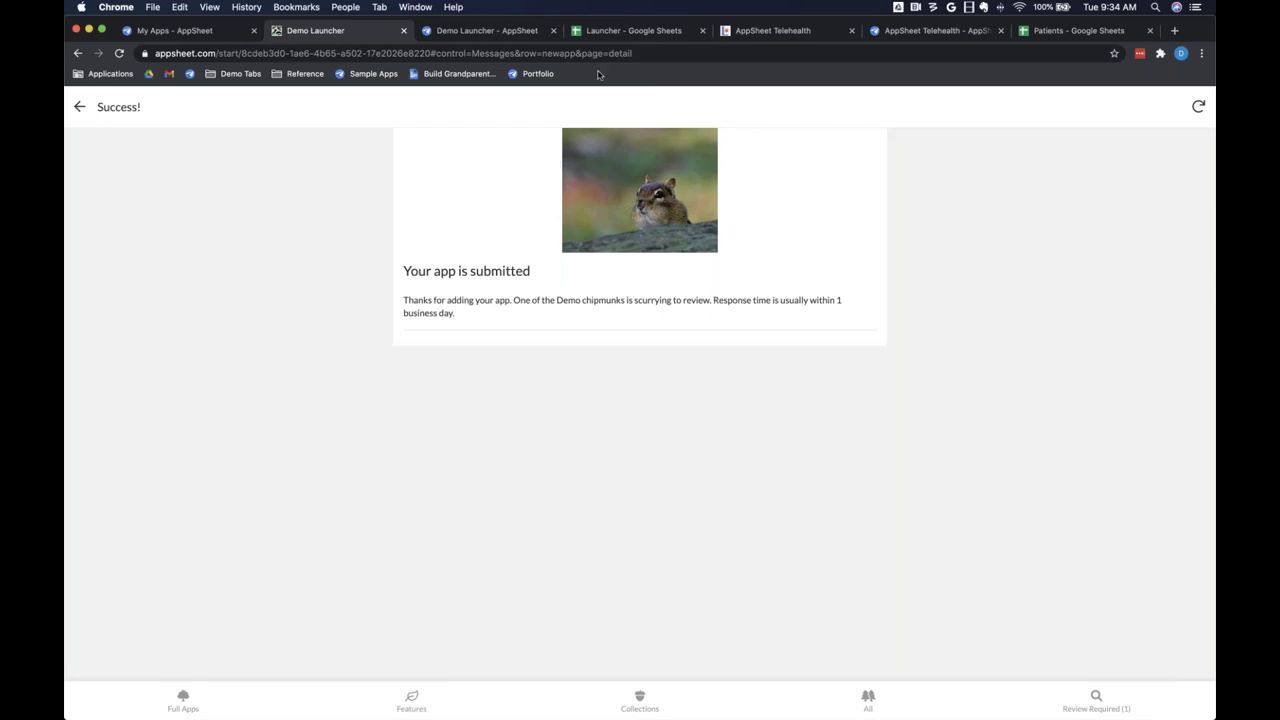
# Step: Return to the Demo Launcher editor and show the Behavior actions list
pyautogui.click(510, 32)
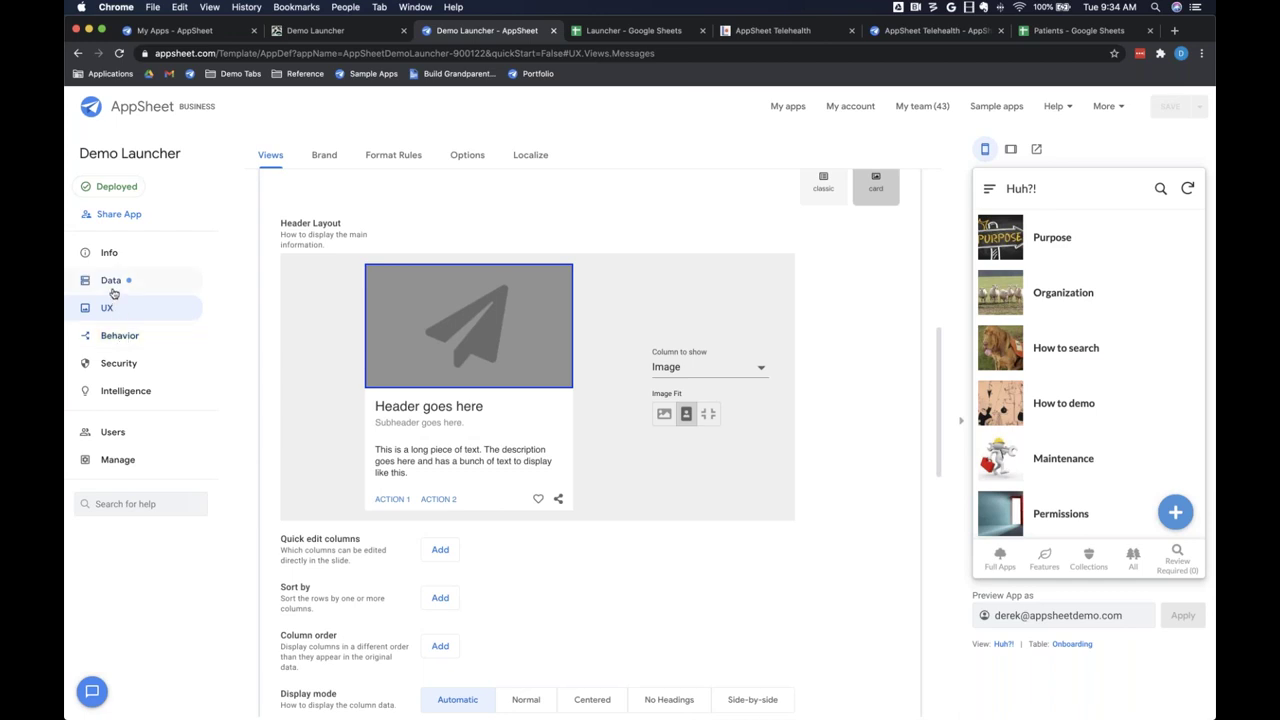
pyautogui.click(113, 313)
pyautogui.click(117, 343)
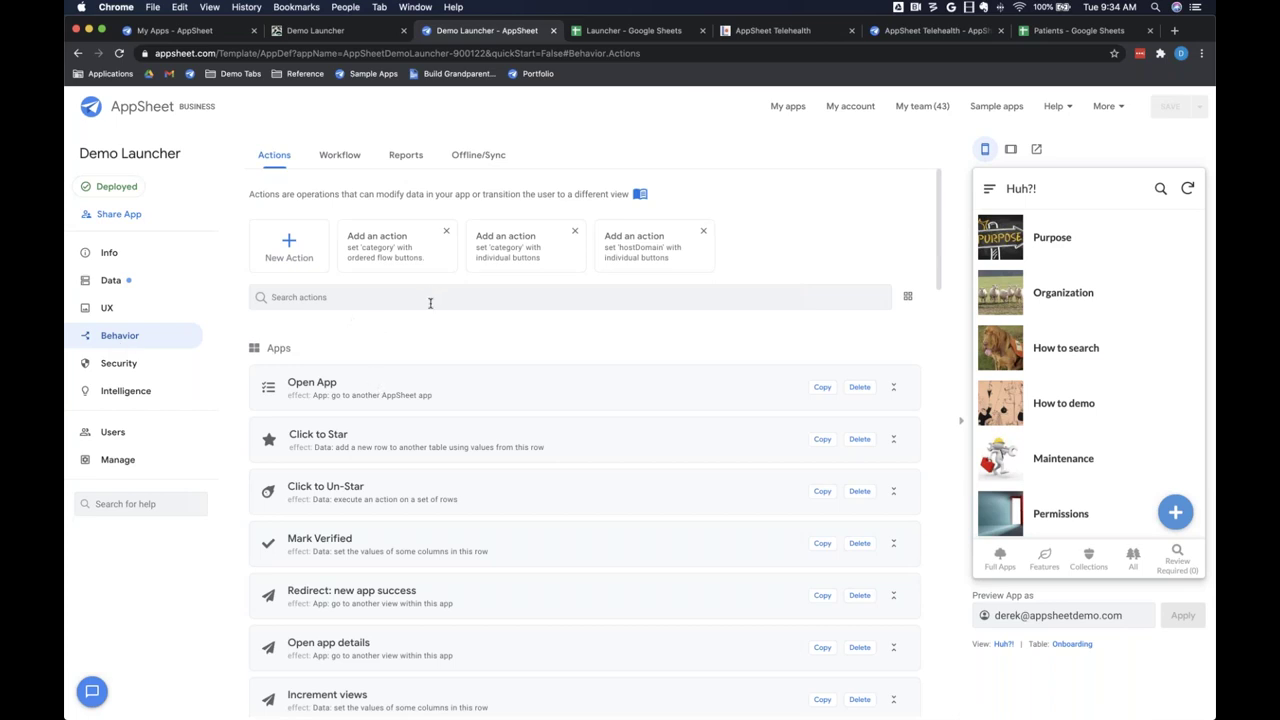
# Step: Filter the actions by 'redi' and expand the Redirect: new app success action
pyautogui.click(323, 298)
pyautogui.write('redi')
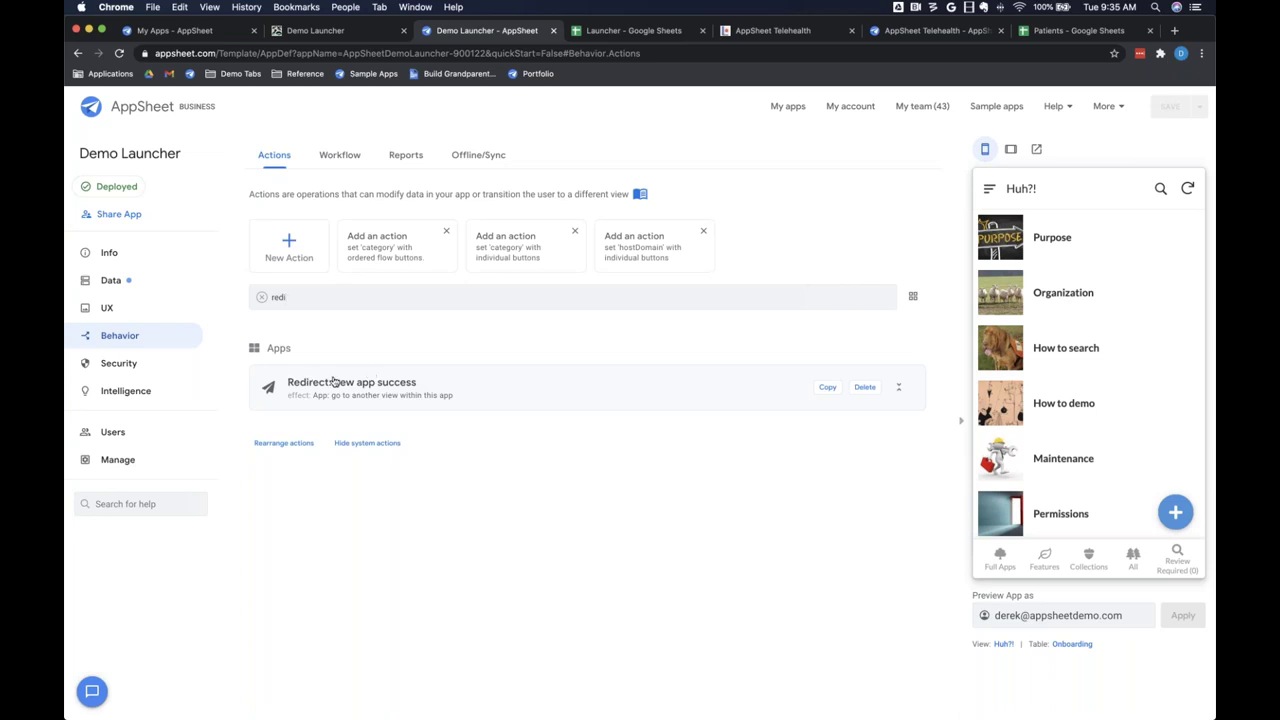
pyautogui.click(335, 383)
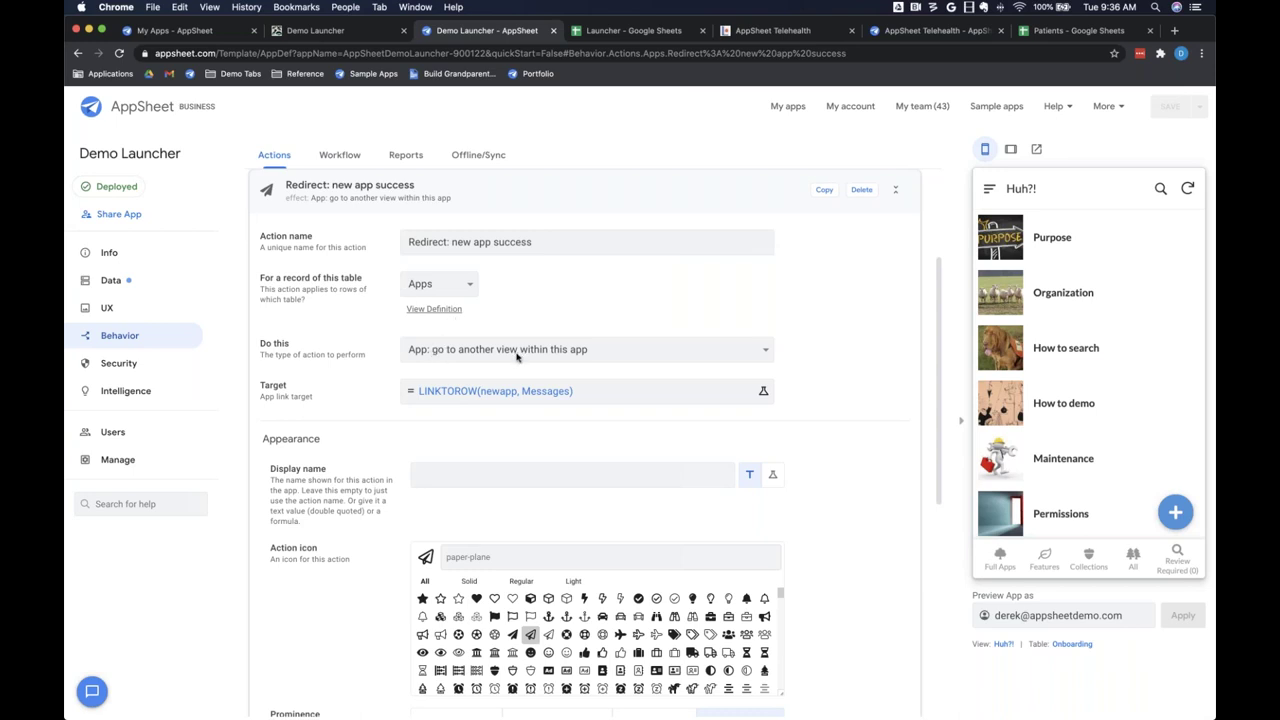
pyautogui.click(517, 357)
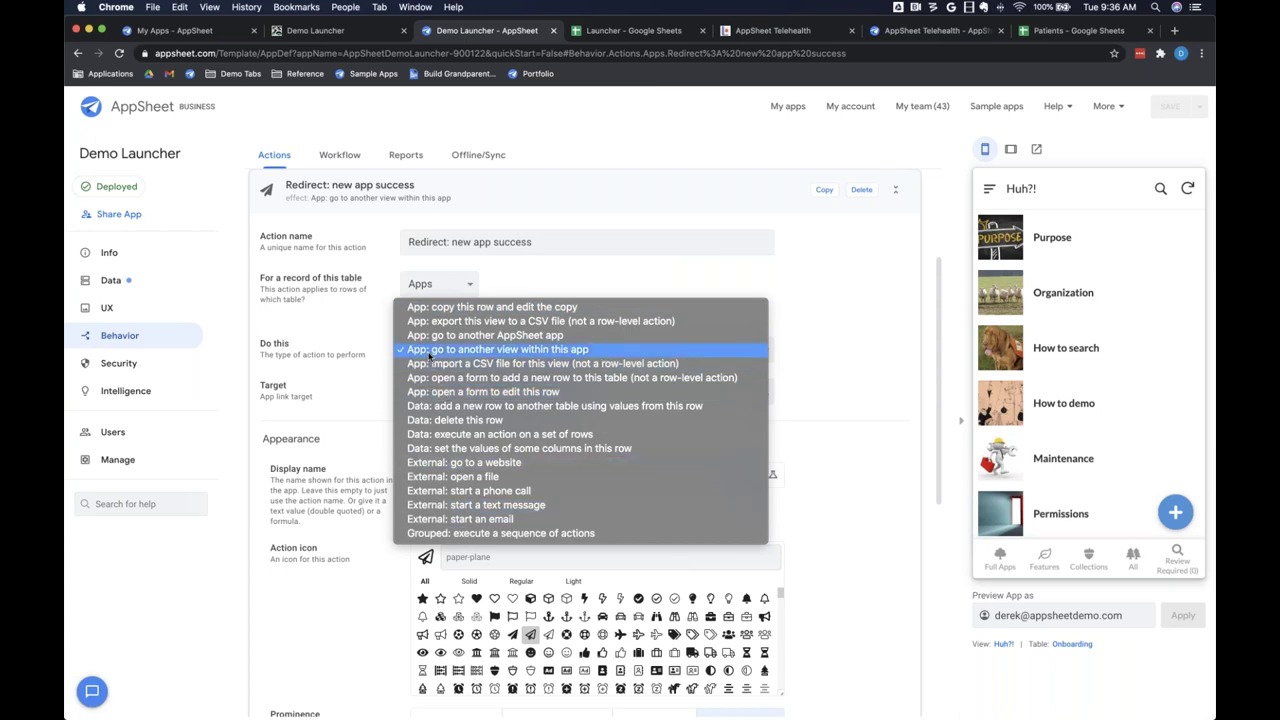
pyautogui.click(430, 356)
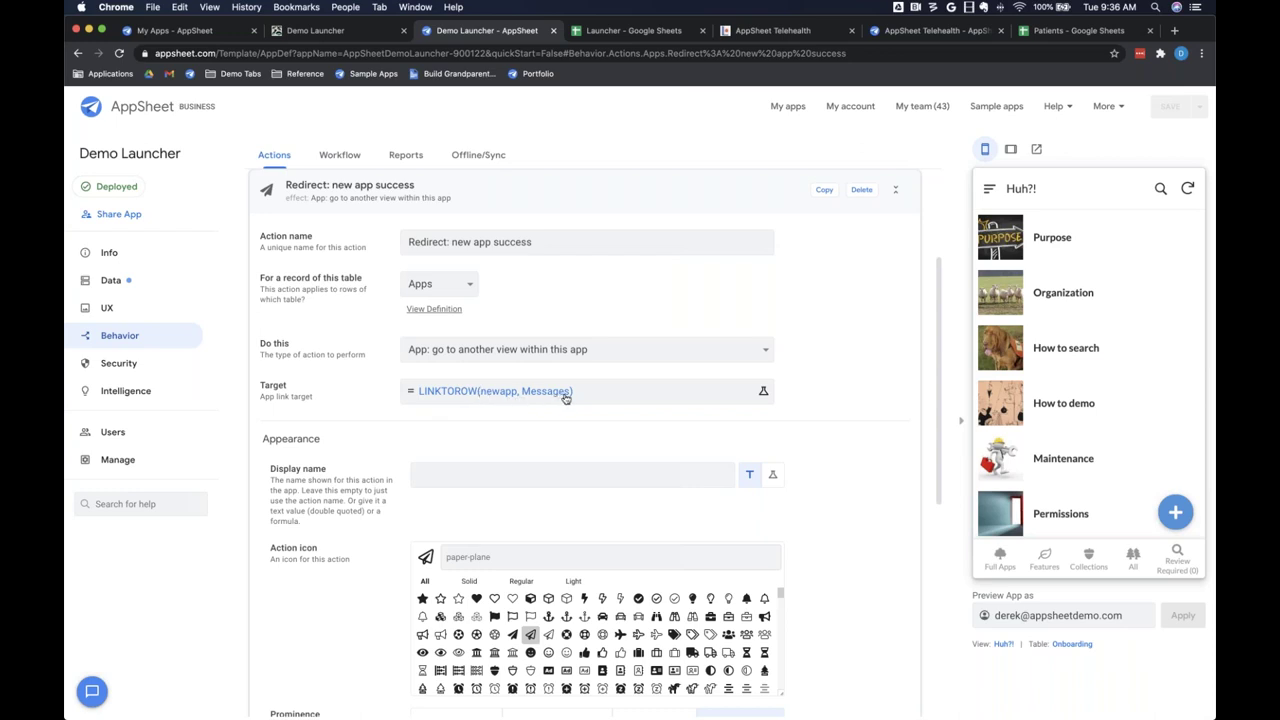
# Step: Search help.appsheet.com for 'linktoview', read the LINKTOVIEW() article, then view the Messages sheet
pyautogui.click(1174, 30)
pyautogui.write('help')
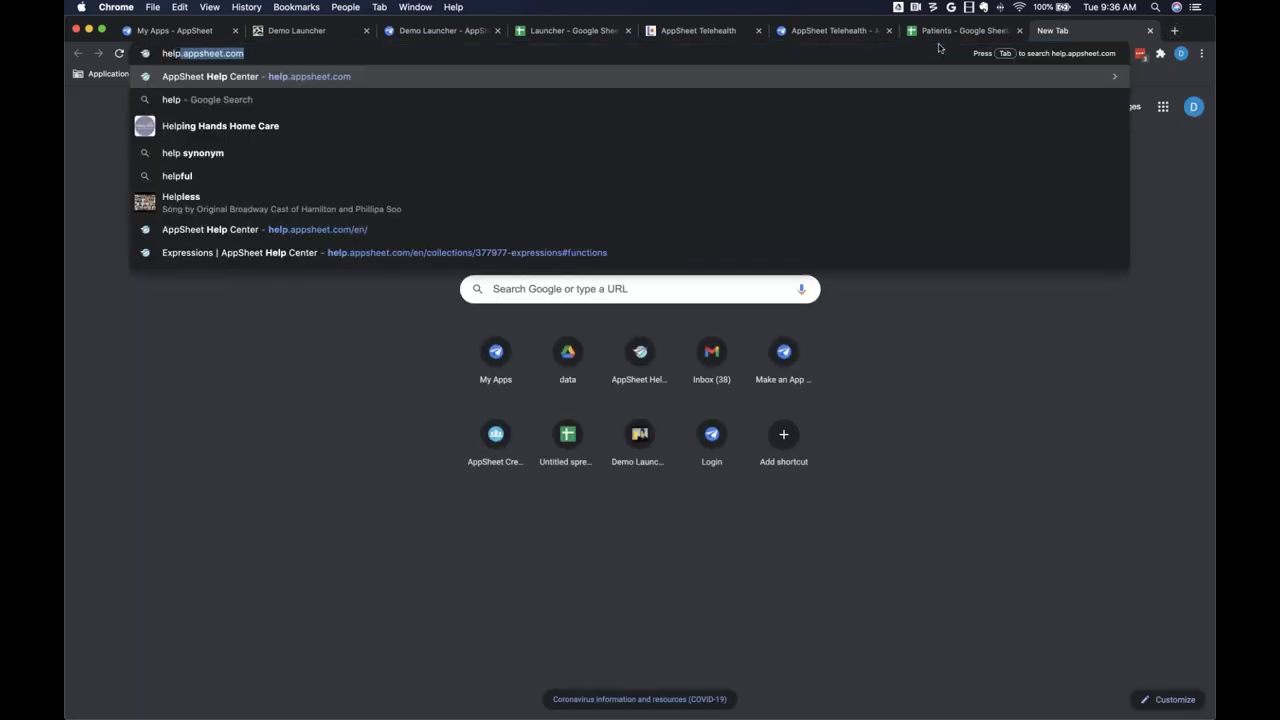
pyautogui.press('Return')
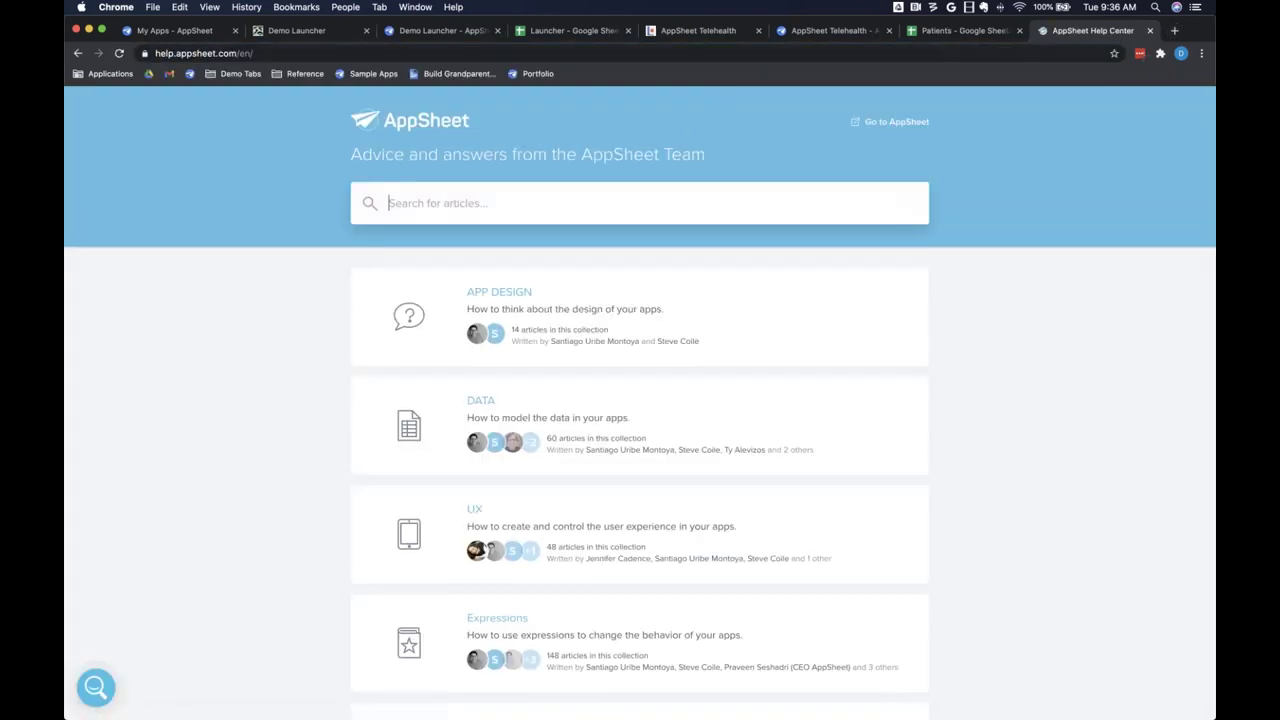
pyautogui.write('linktoview')
pyautogui.press('Return')
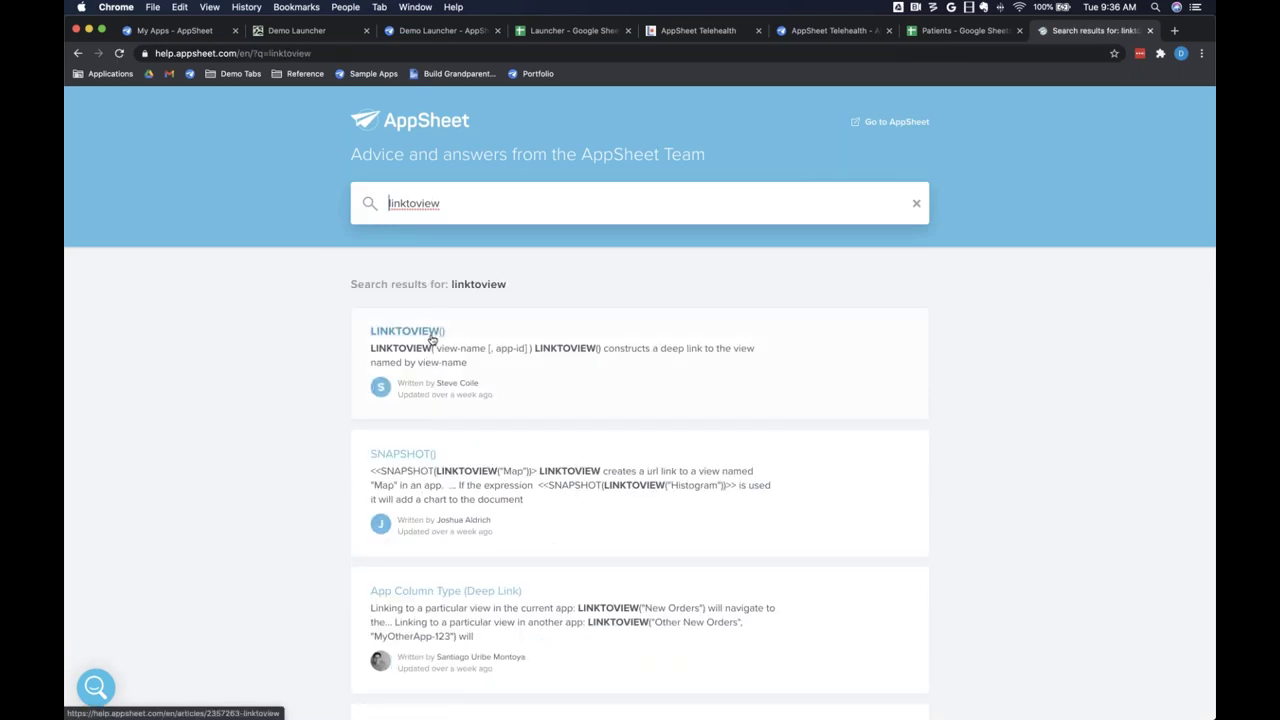
pyautogui.click(432, 340)
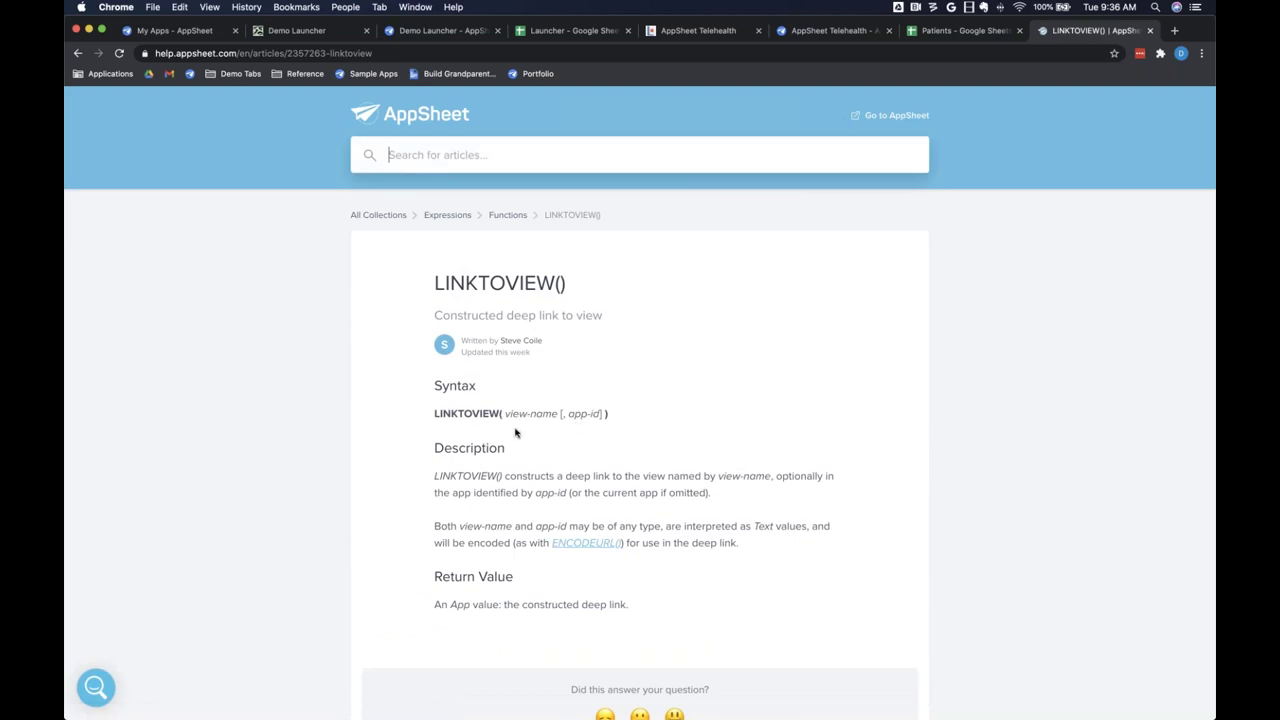
pyautogui.click(571, 33)
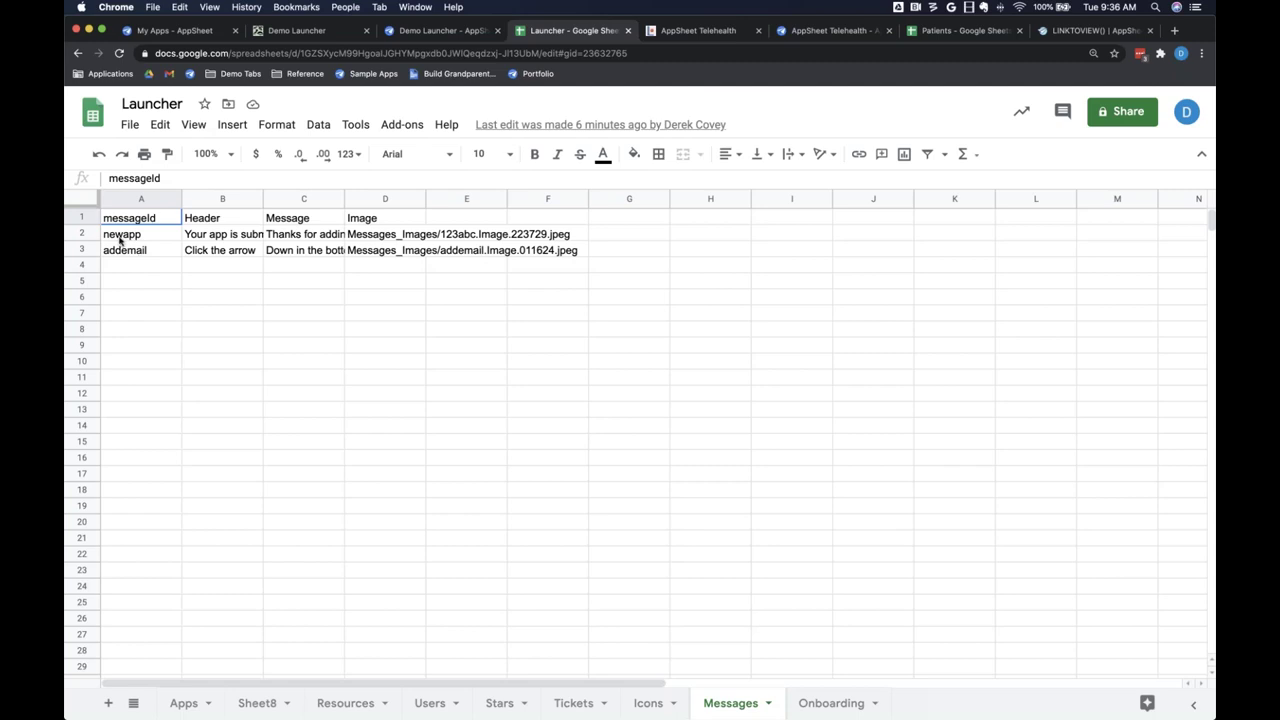
# Step: Check the newapp ID in cell A2, glance at the Redirect action, then reopen the LINKTOVIEW() article
pyautogui.click(121, 237)
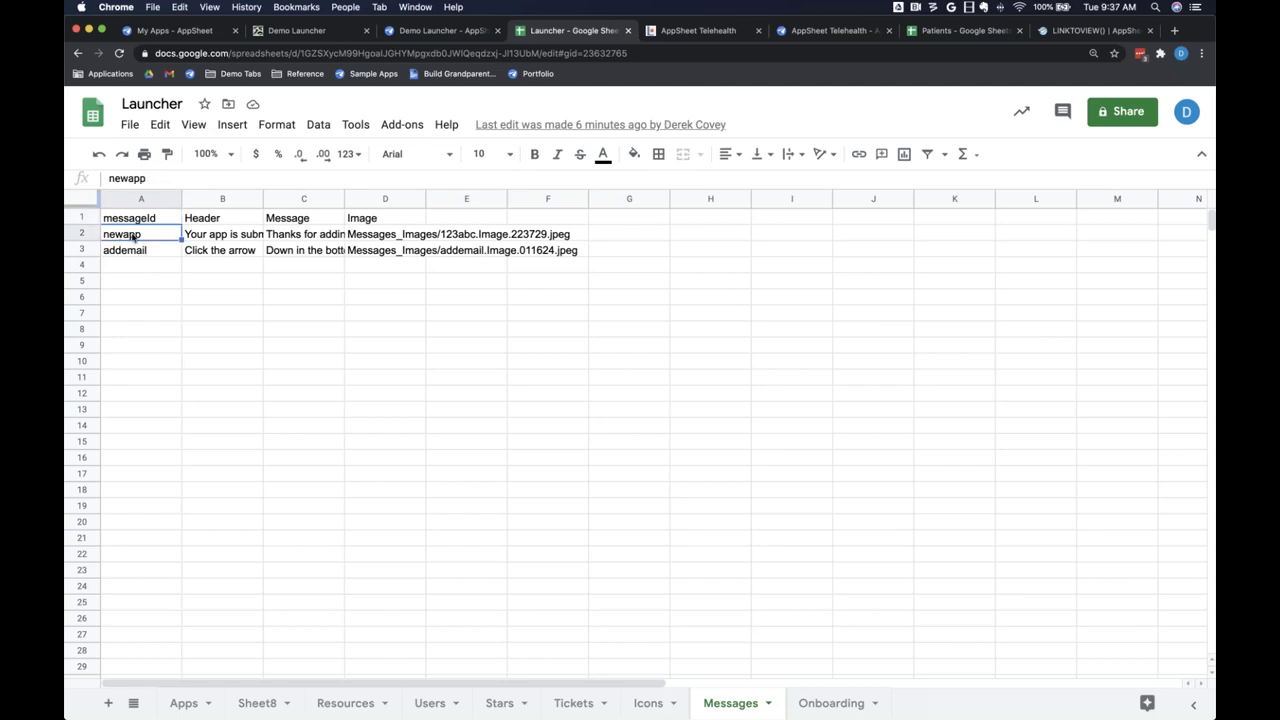
pyautogui.click(439, 32)
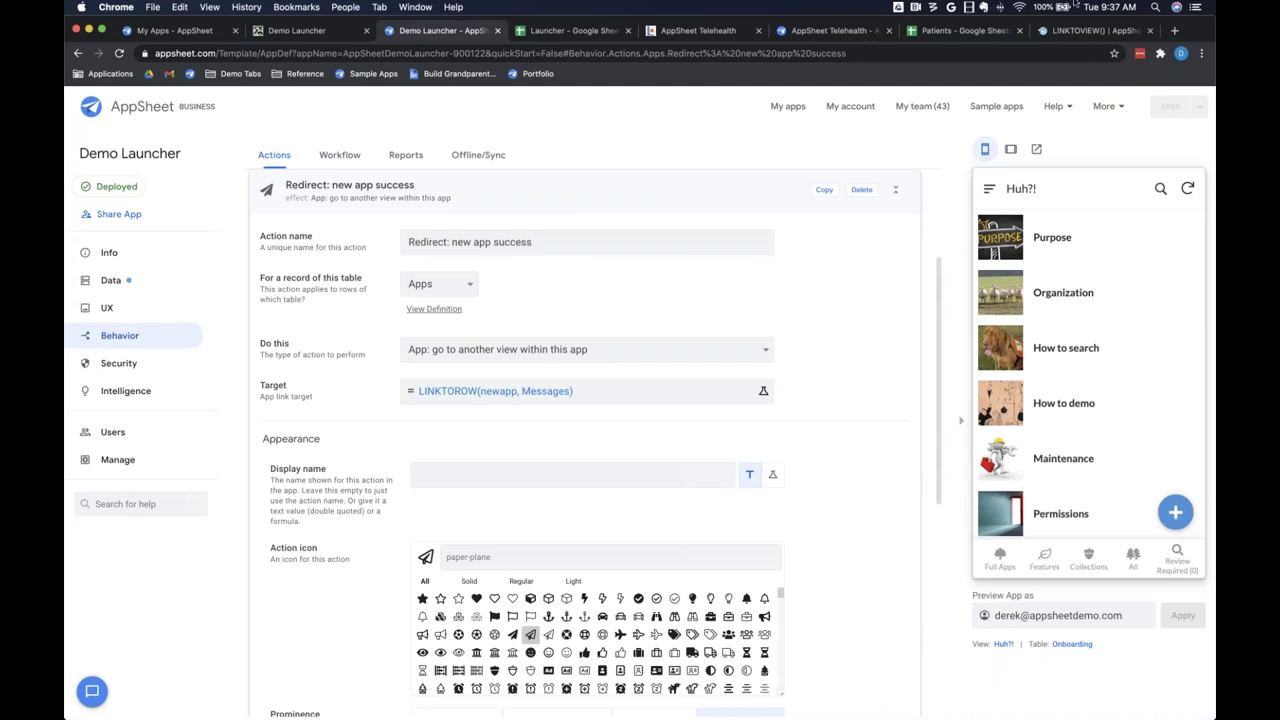
pyautogui.click(1093, 31)
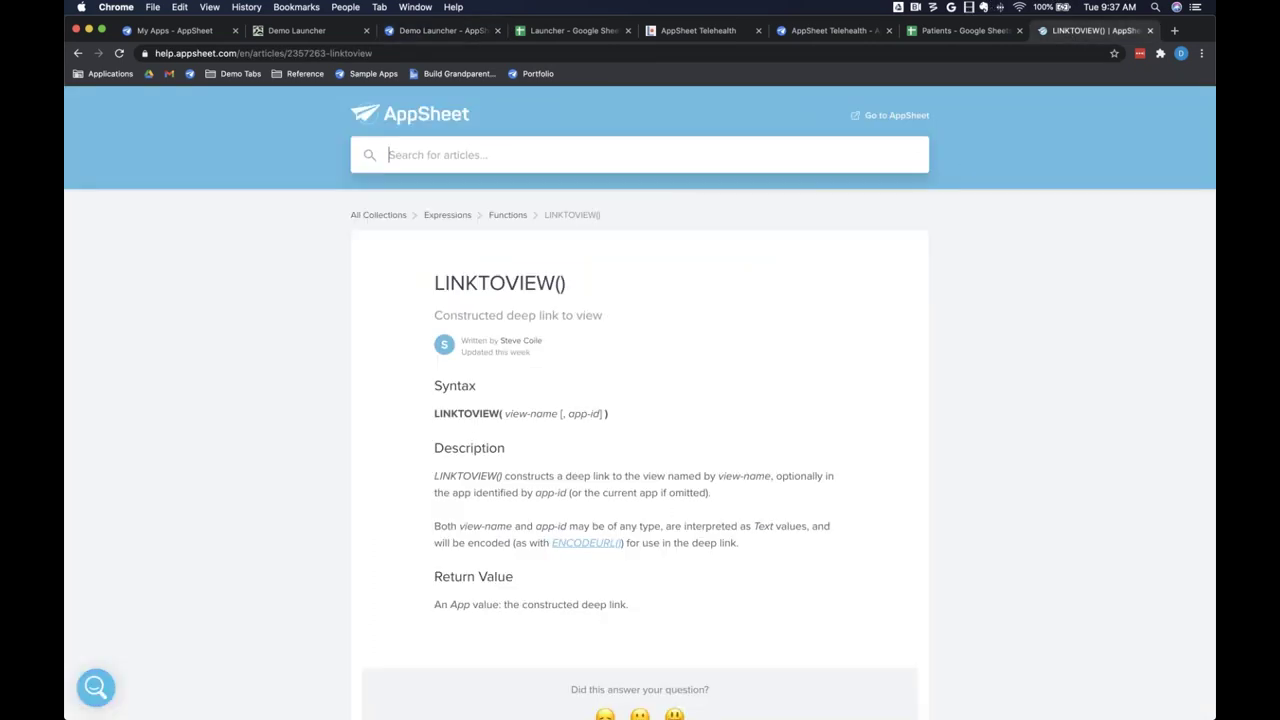
# Step: Browse the Expressions functions list down to LINKTOAPP(), LINKTOFORM(), LINKTOROW() and LINKTOVIEW()
pyautogui.click(520, 217)
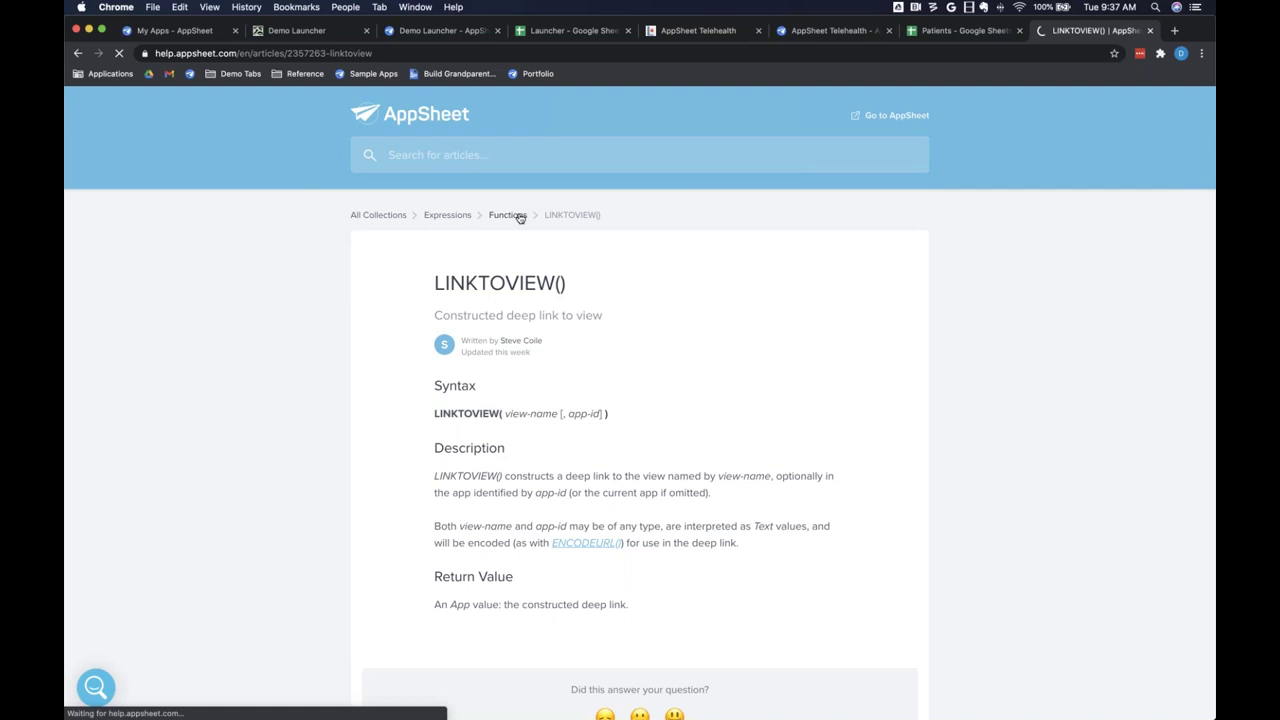
pyautogui.scroll(-8, 520, 217)
pyautogui.scroll(-15, 520, 218)
pyautogui.scroll(-15, 520, 218)
pyautogui.scroll(-8, 520, 218)
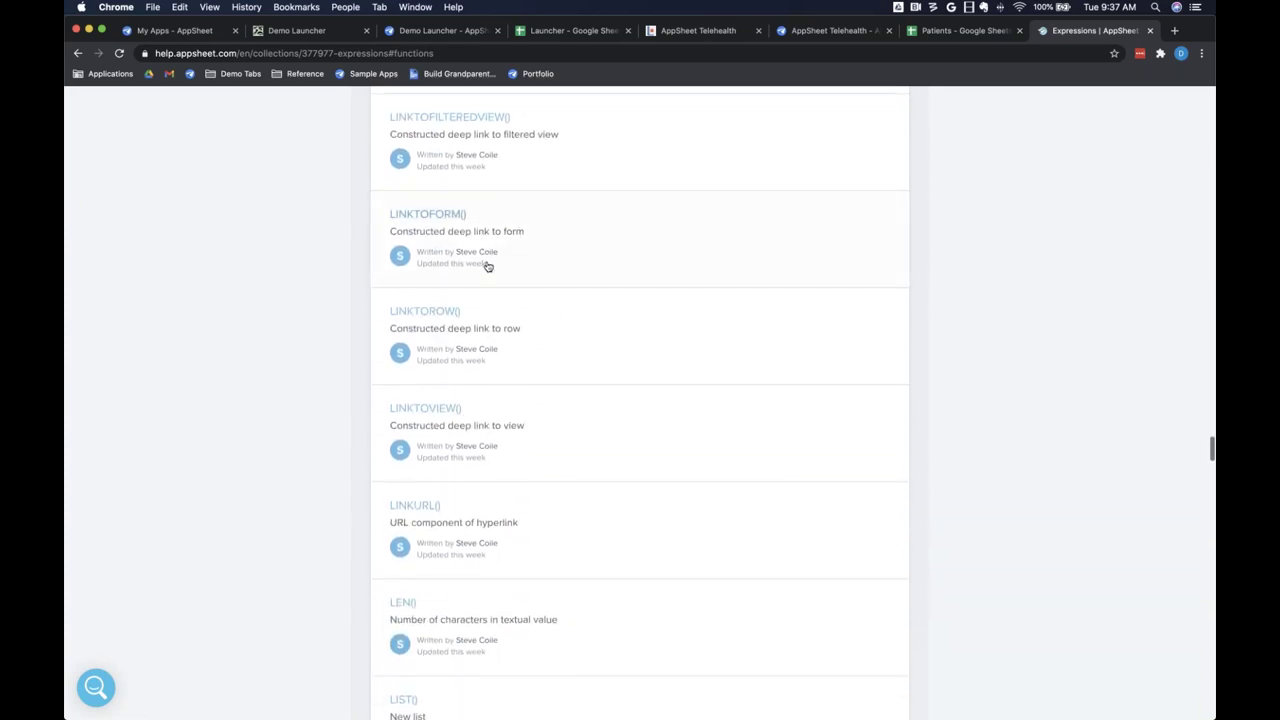
pyautogui.scroll(5, 487, 266)
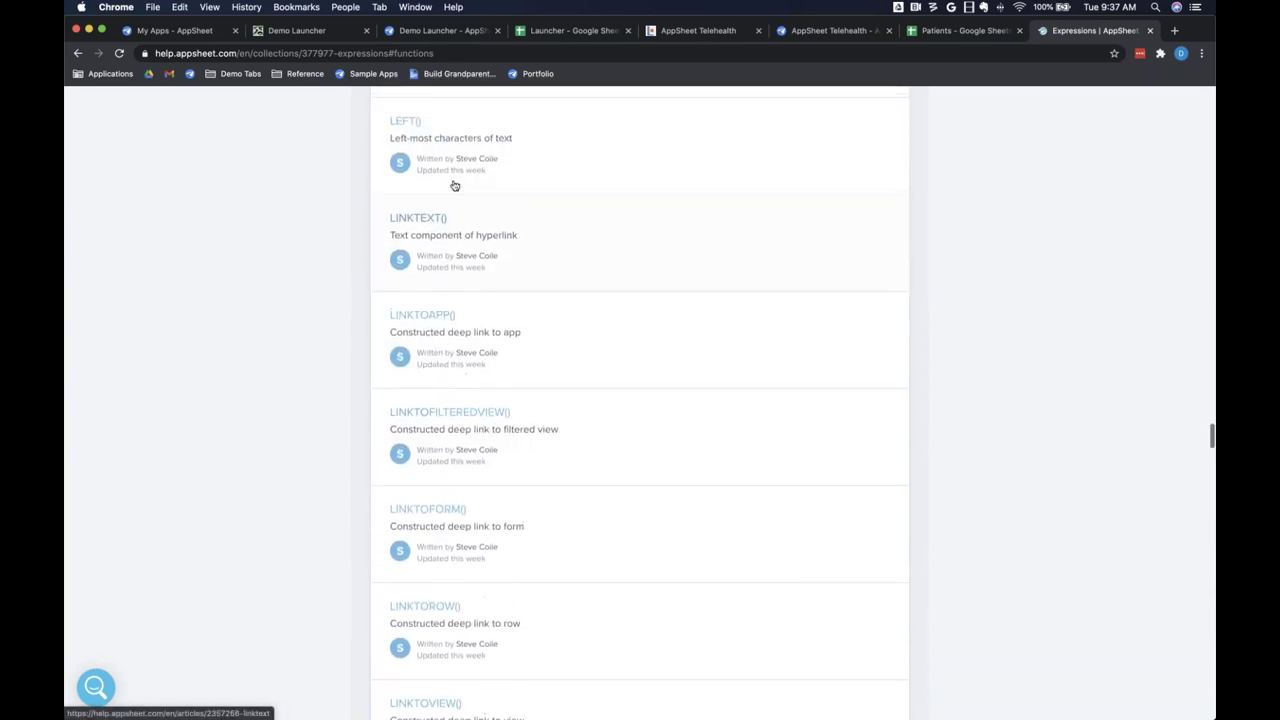
pyautogui.scroll(-1, 469, 231)
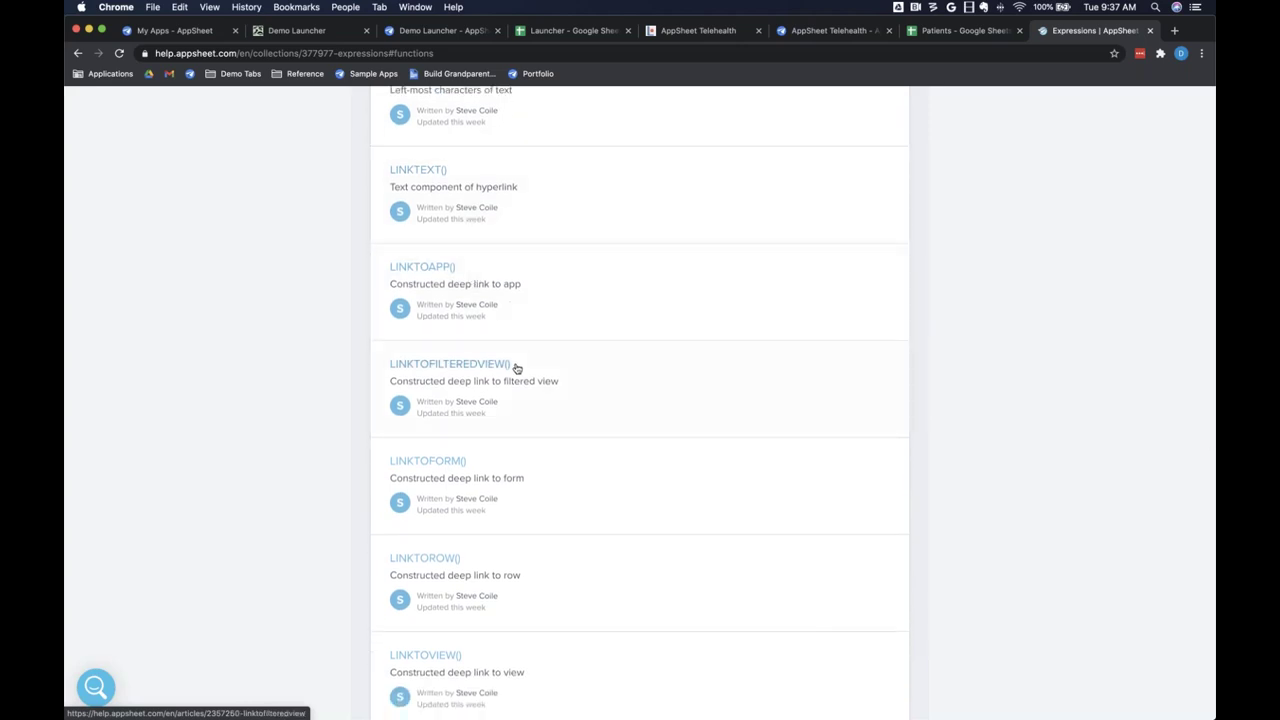
pyautogui.scroll(-1, 516, 368)
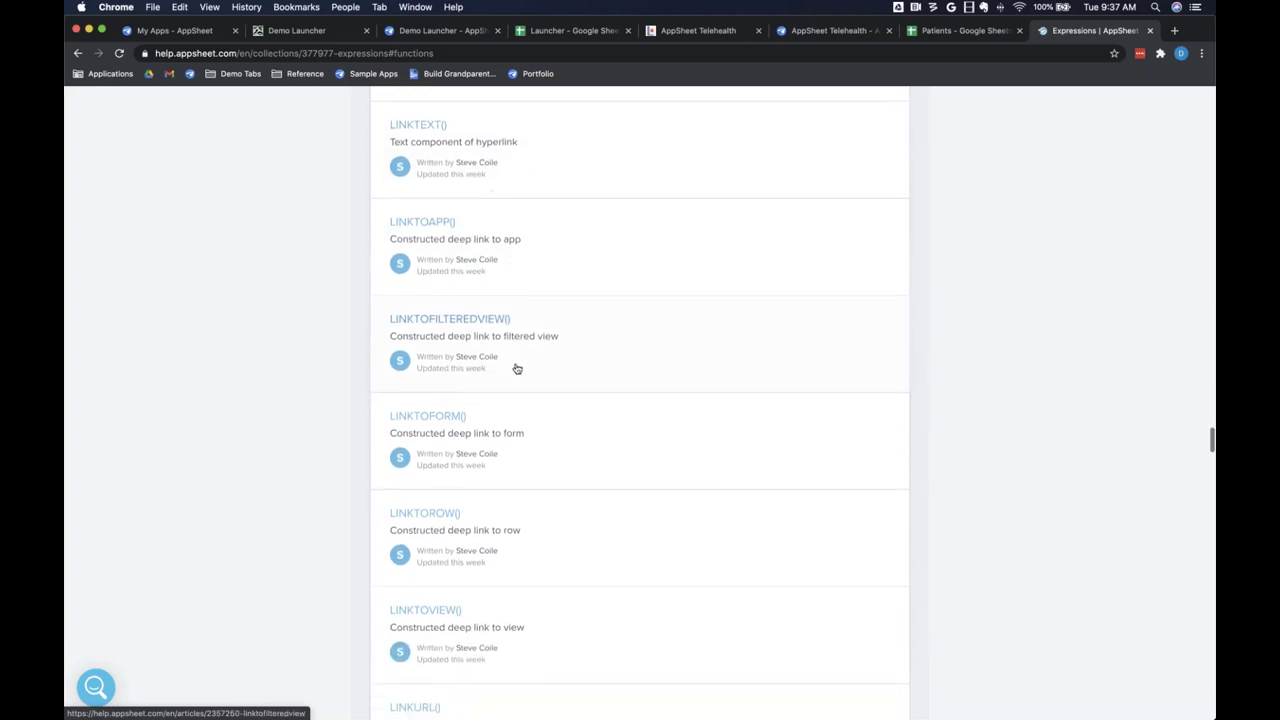
# Step: Read the LINKTOROW() article, then return to the Redirect action targeting LINKTOROW(newapp, Messages)
pyautogui.click(446, 506)
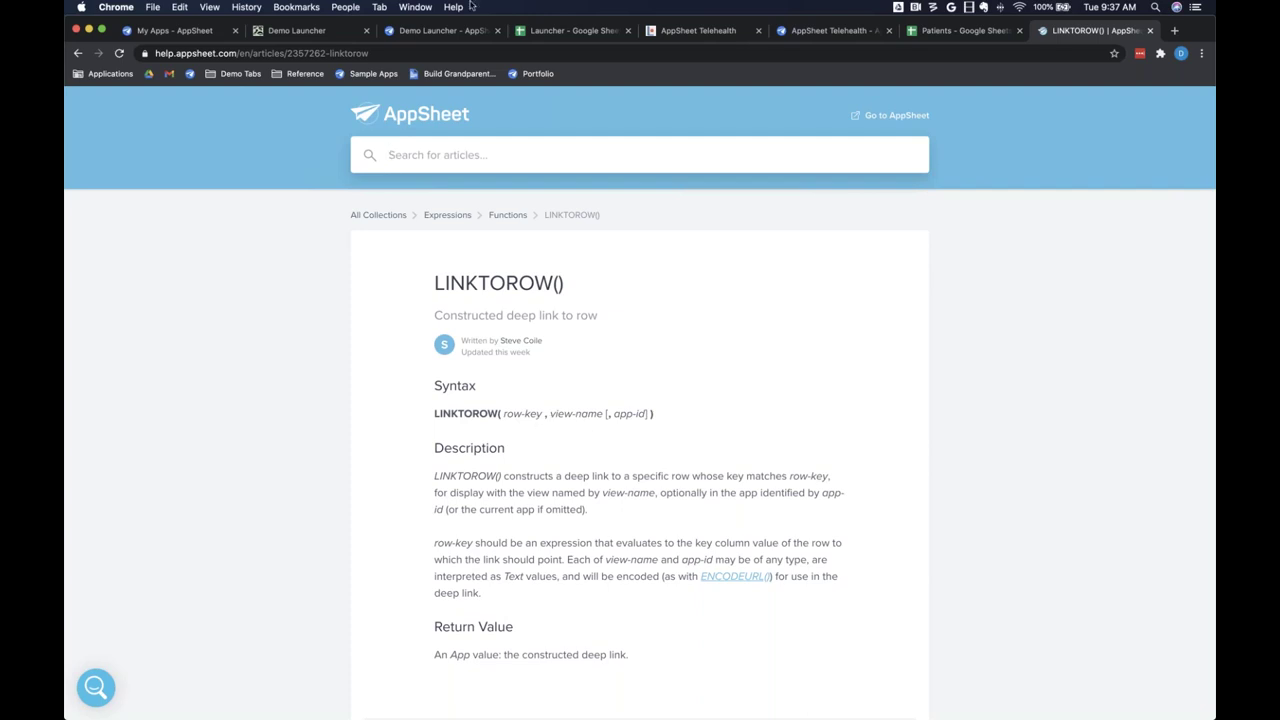
pyautogui.click(445, 30)
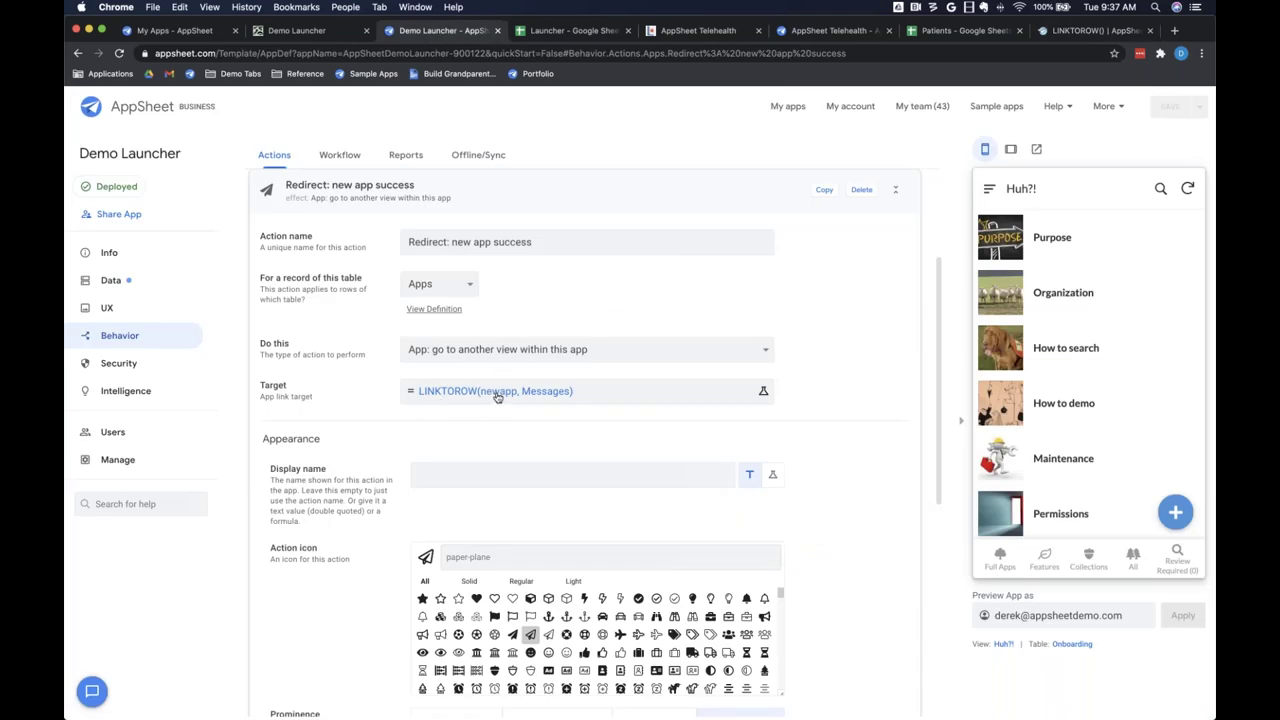
pyautogui.click(563, 31)
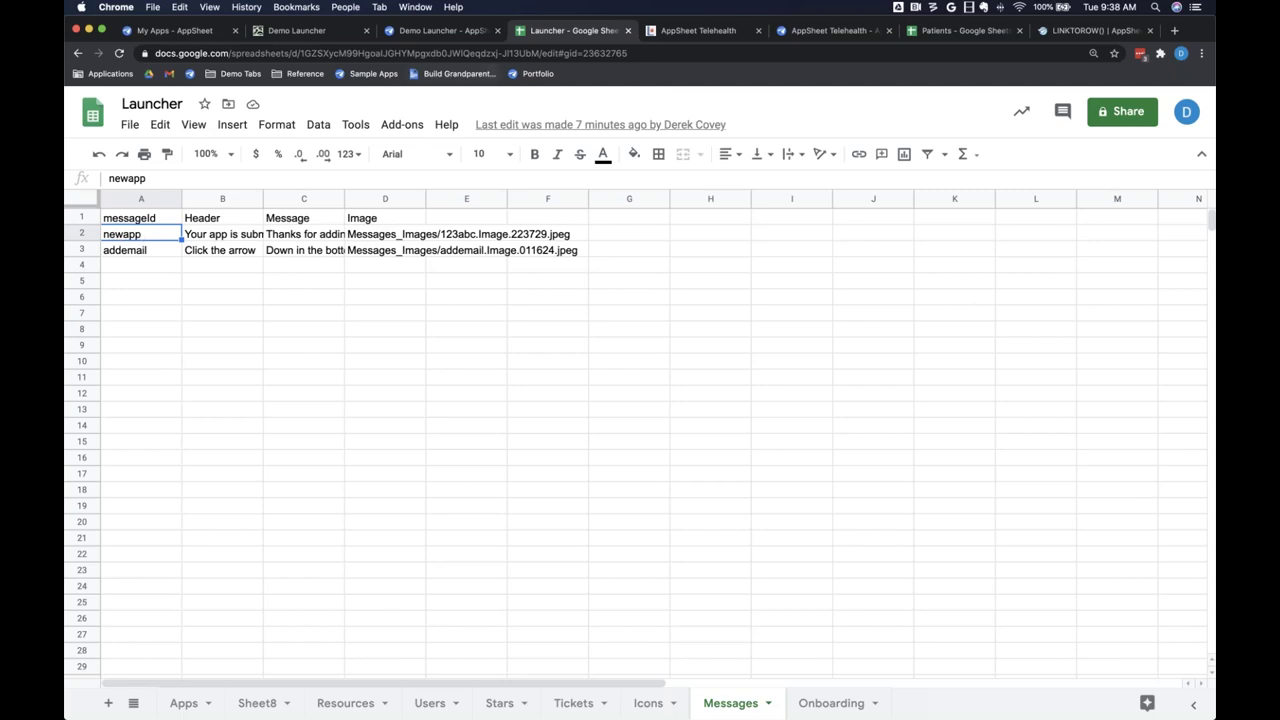
pyautogui.click(462, 32)
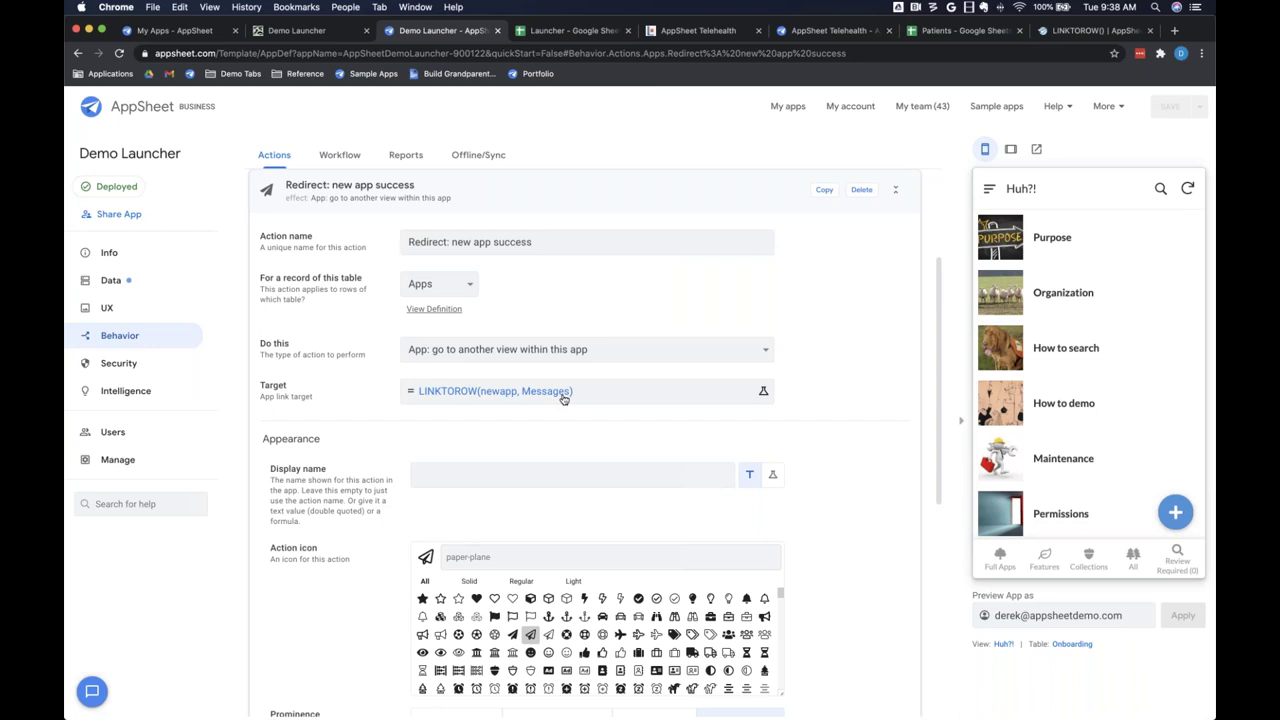
pyautogui.click(152, 309)
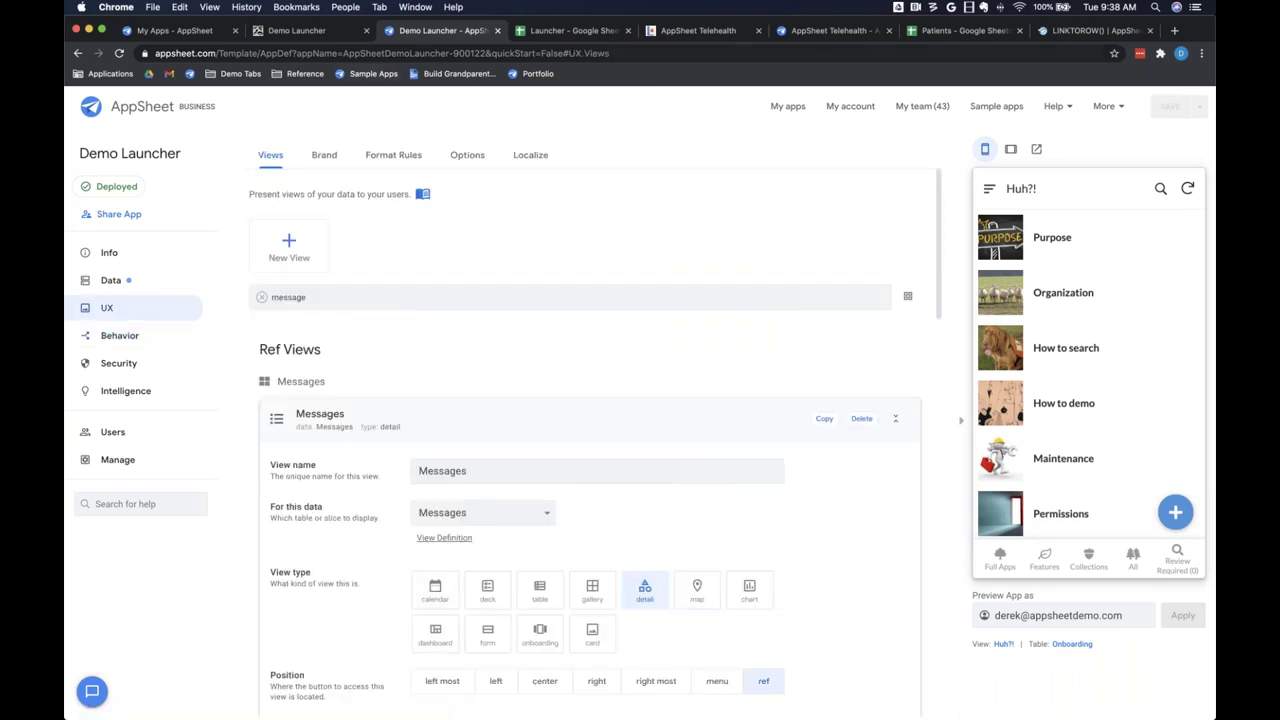
pyautogui.click(120, 336)
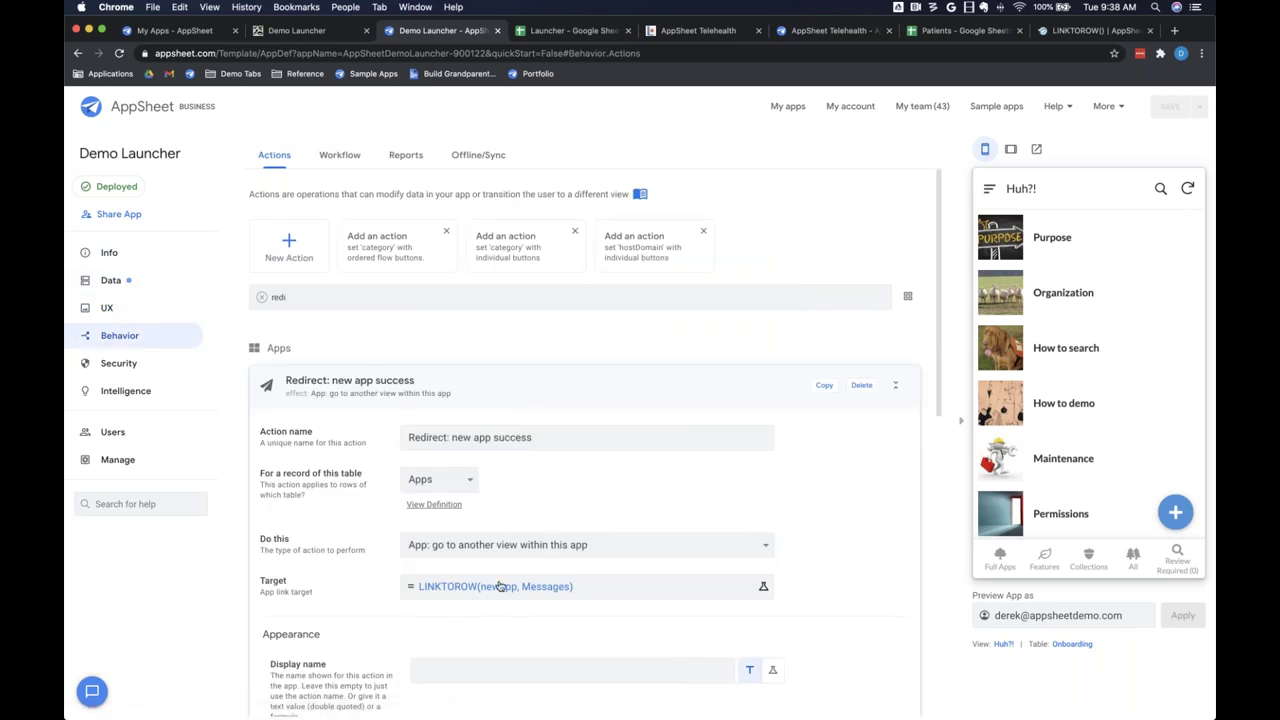
# Step: Choose Add app from the Demo Launcher preview's navigation menu to show its blank form
pyautogui.scroll(-1, 490, 520)
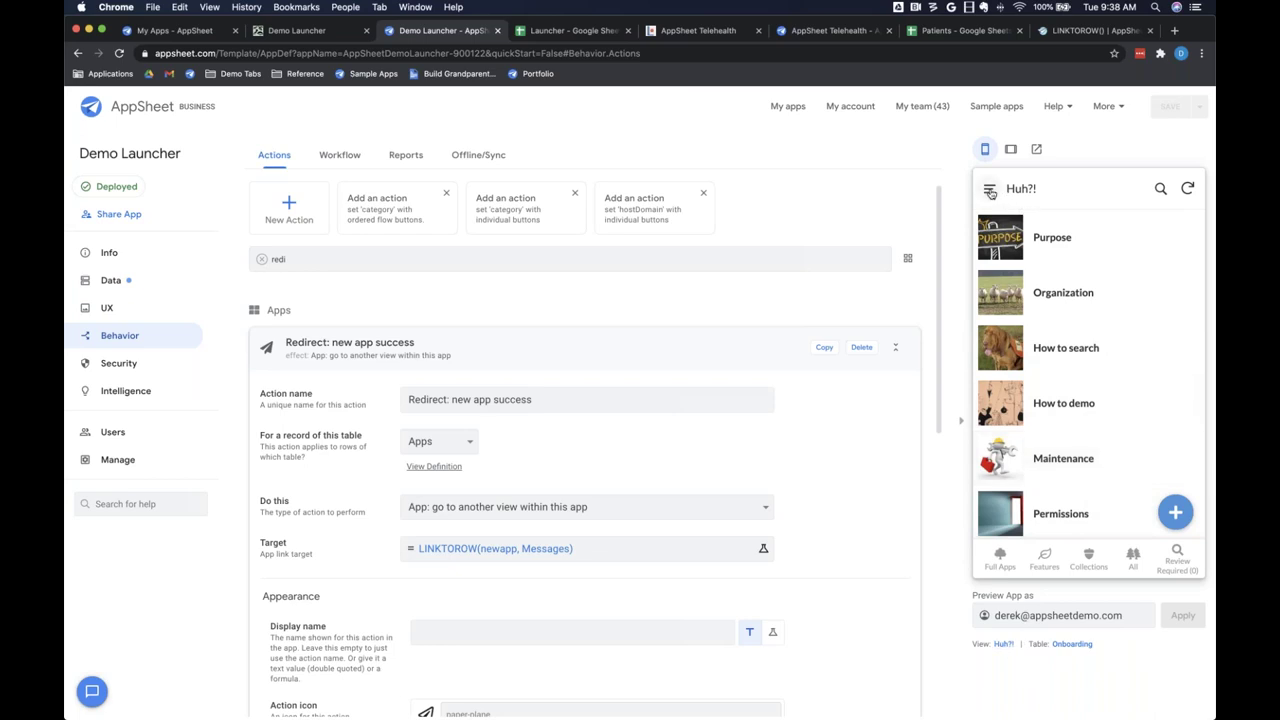
pyautogui.click(990, 191)
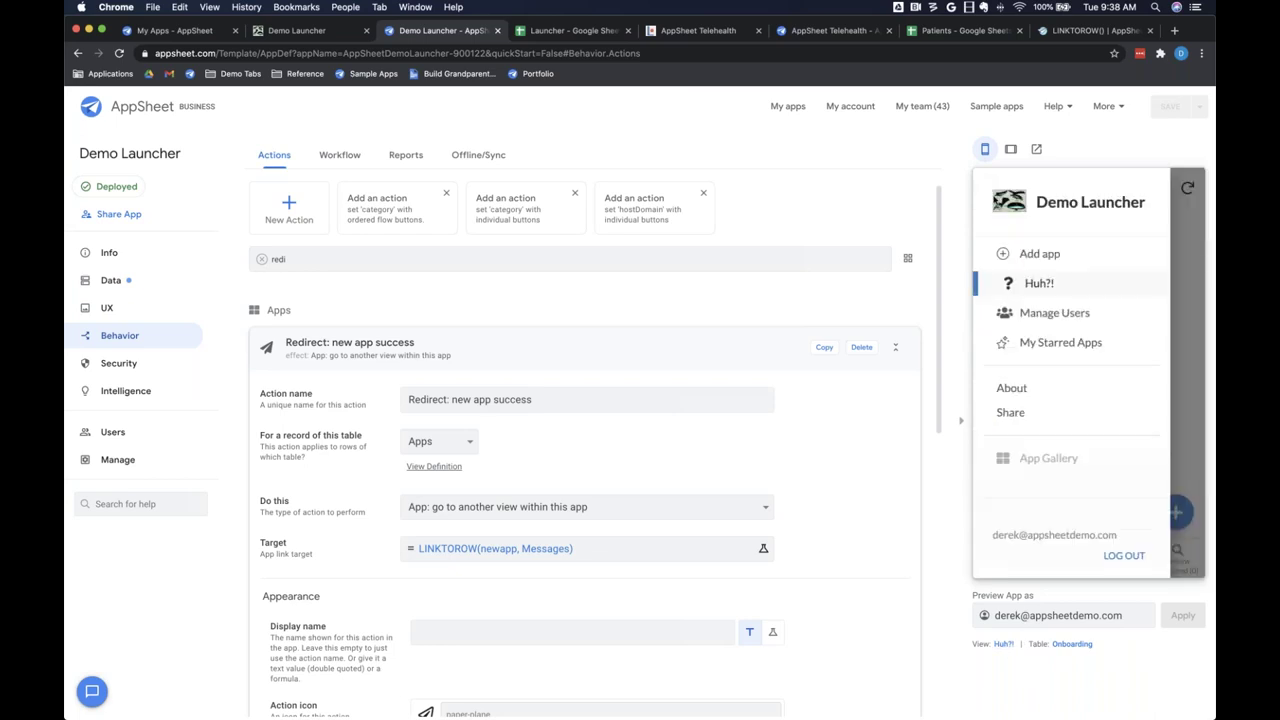
pyautogui.click(1048, 253)
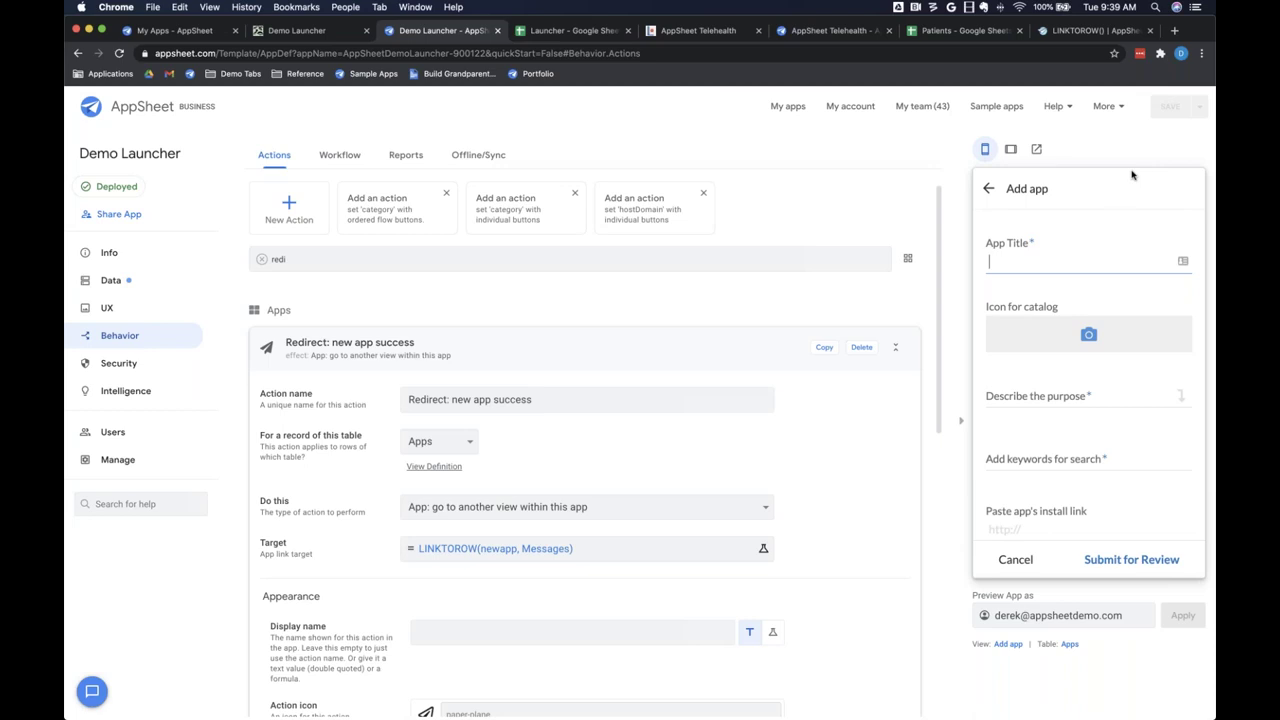
# Step: Review the Add app view's options, including column order, auto save and Finish view Automatic
pyautogui.click(1008, 644)
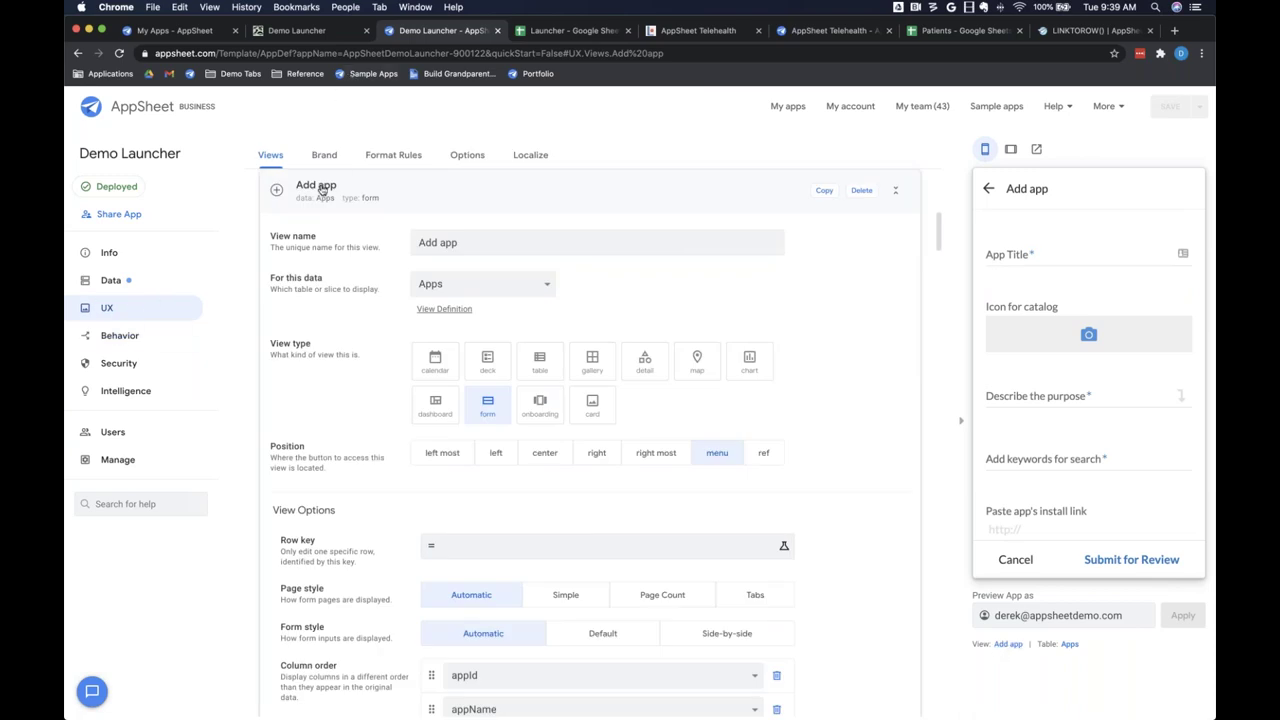
pyautogui.scroll(6, 357, 321)
pyautogui.scroll(-5, 355, 320)
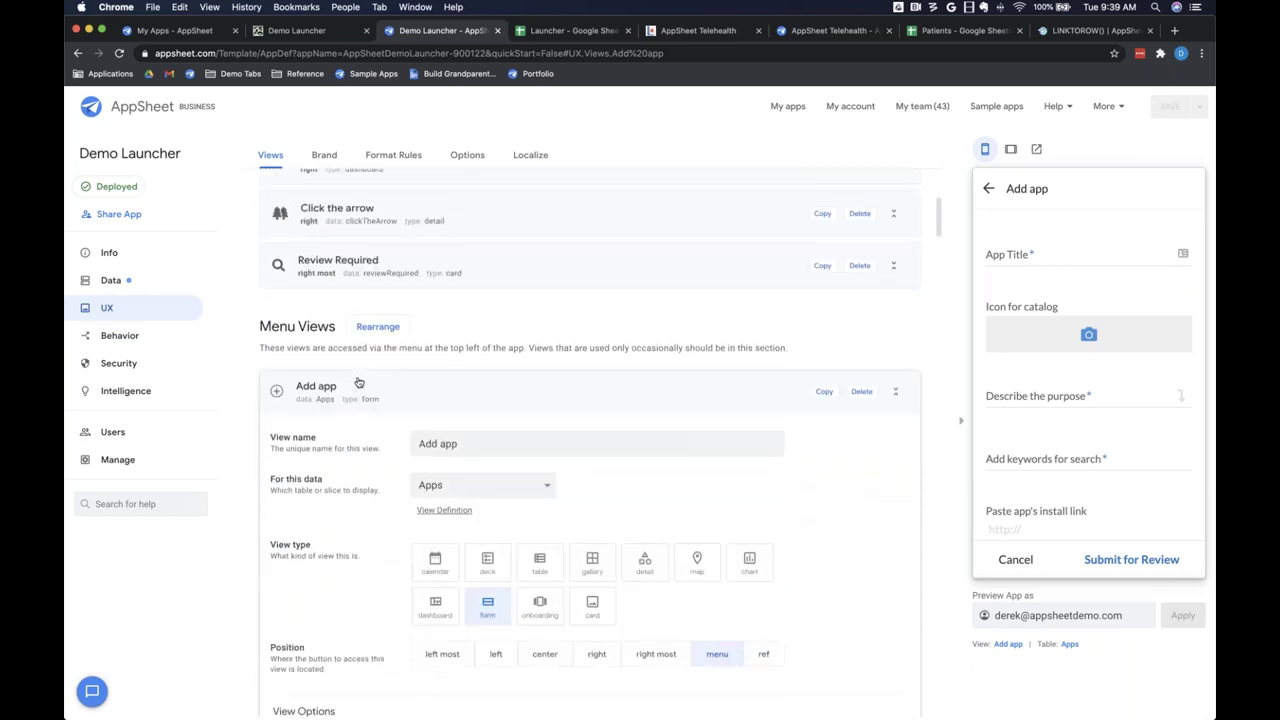
pyautogui.scroll(-1, 969, 388)
pyautogui.scroll(-4, 316, 470)
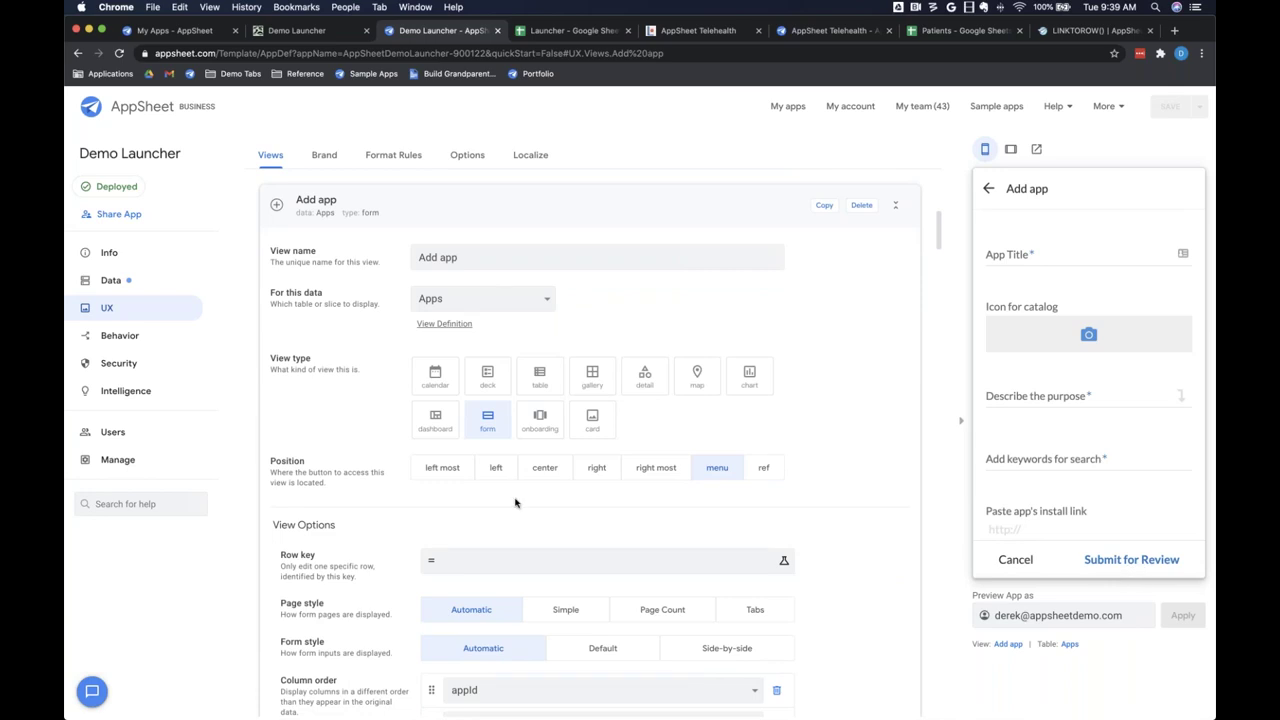
pyautogui.scroll(-1, 440, 400)
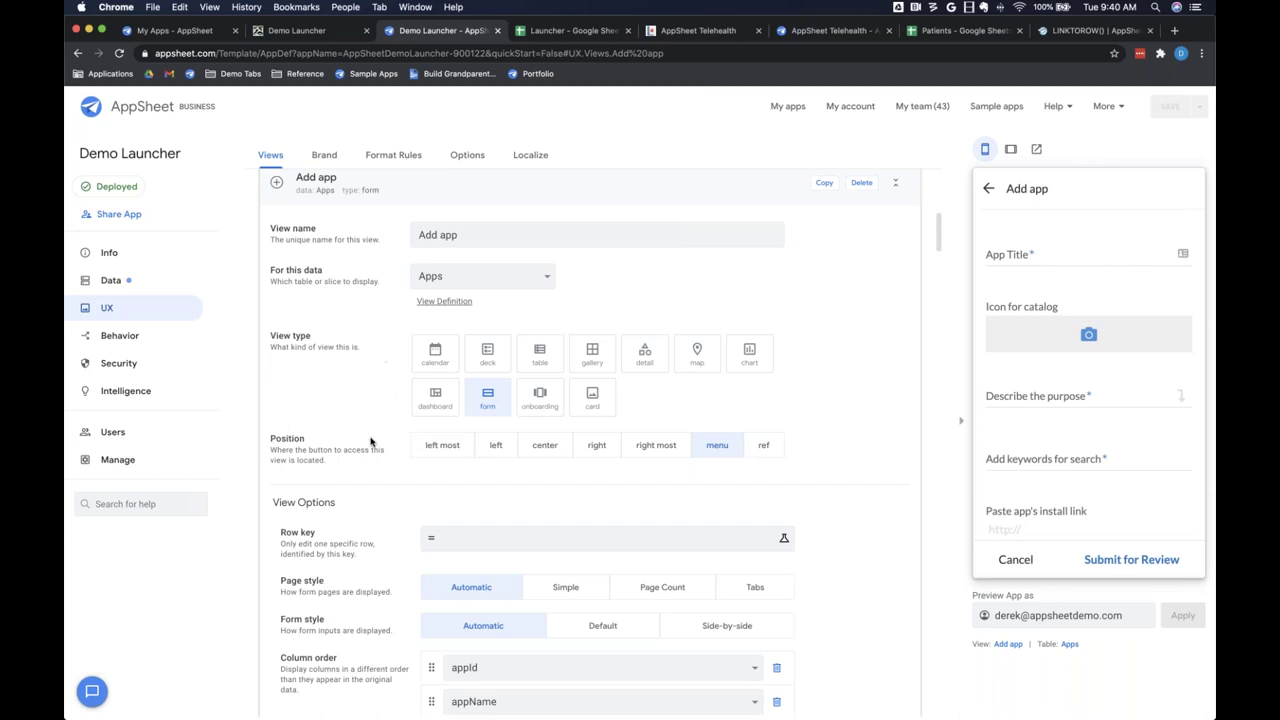
pyautogui.scroll(-5, 371, 441)
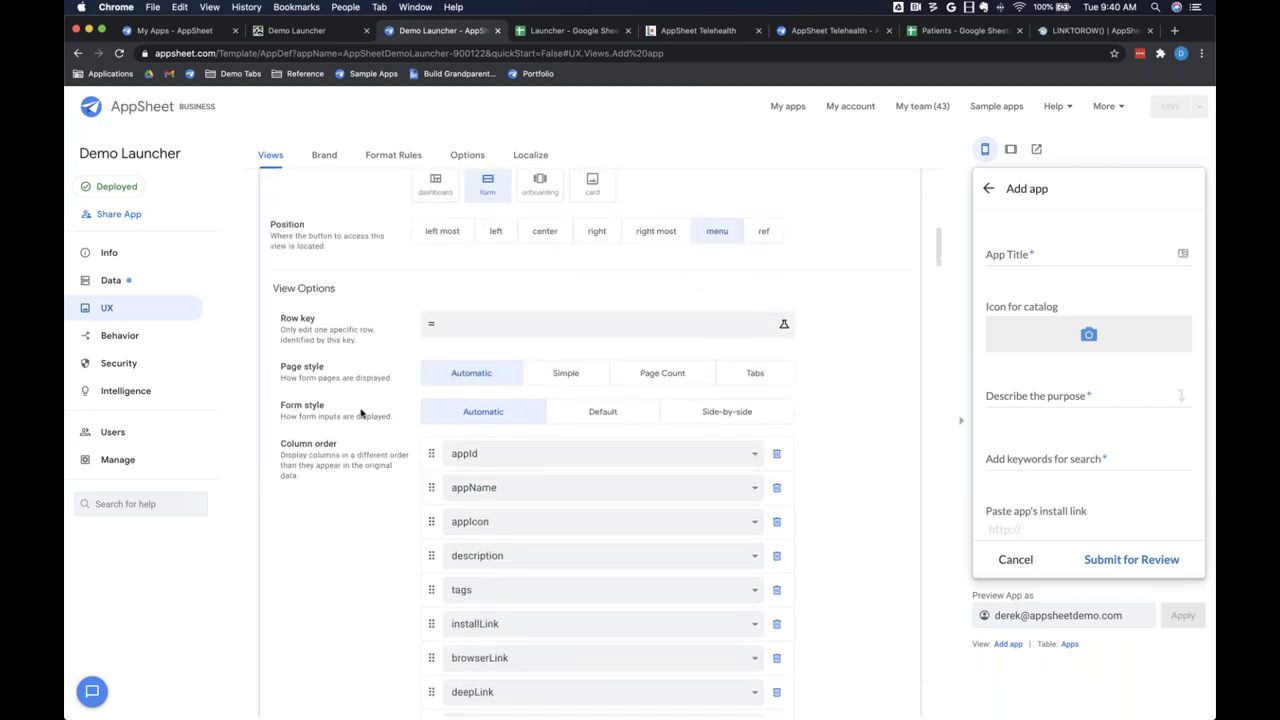
pyautogui.scroll(-5, 315, 547)
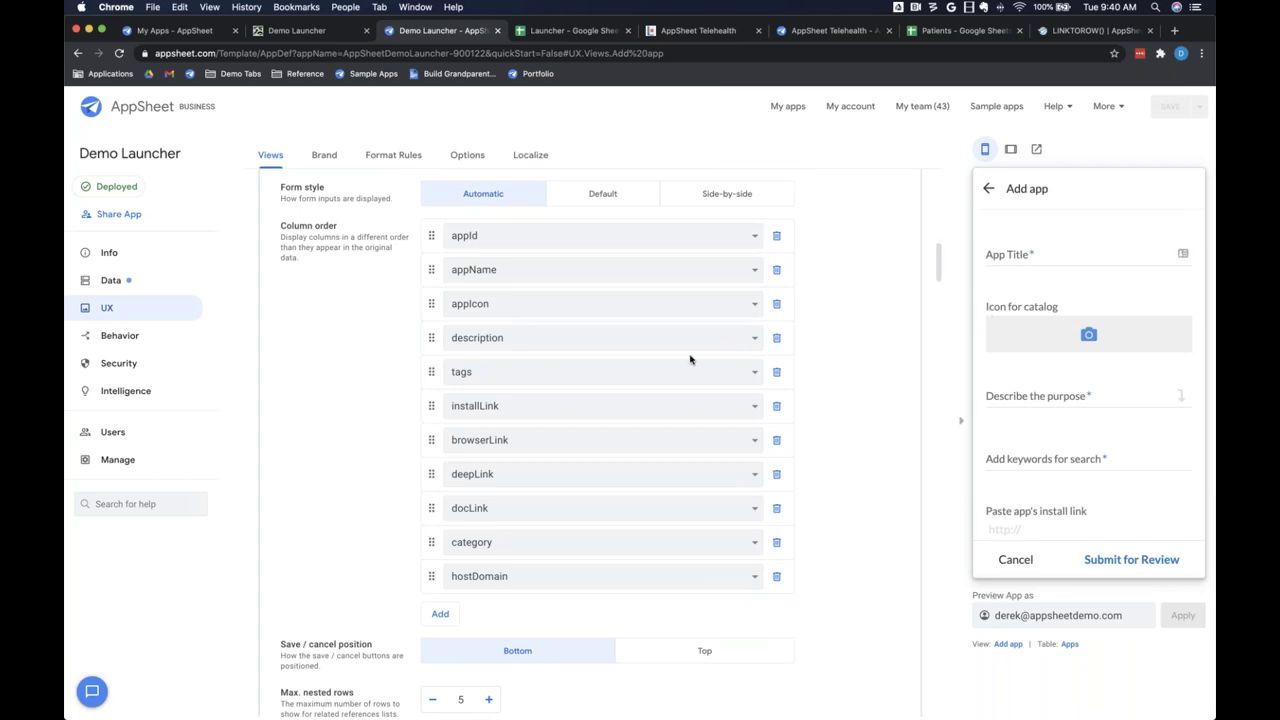
pyautogui.scroll(-1, 650, 330)
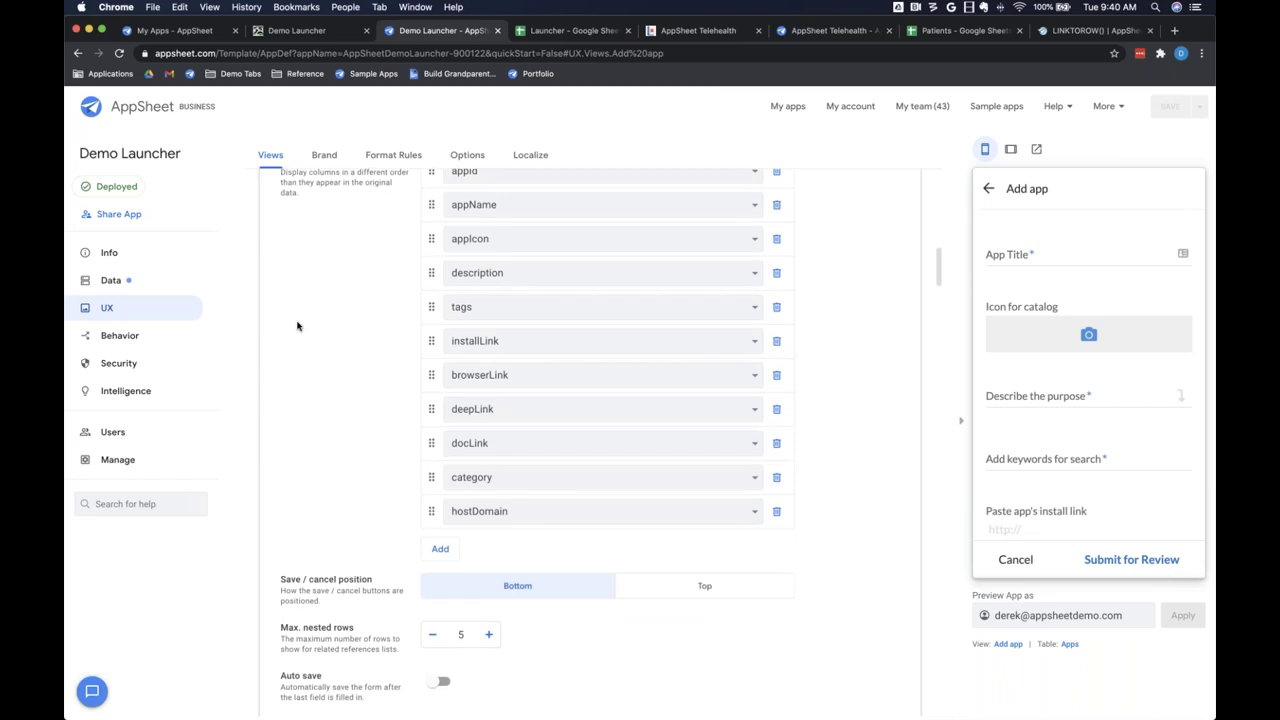
pyautogui.scroll(-3, 297, 325)
pyautogui.scroll(-3, 297, 325)
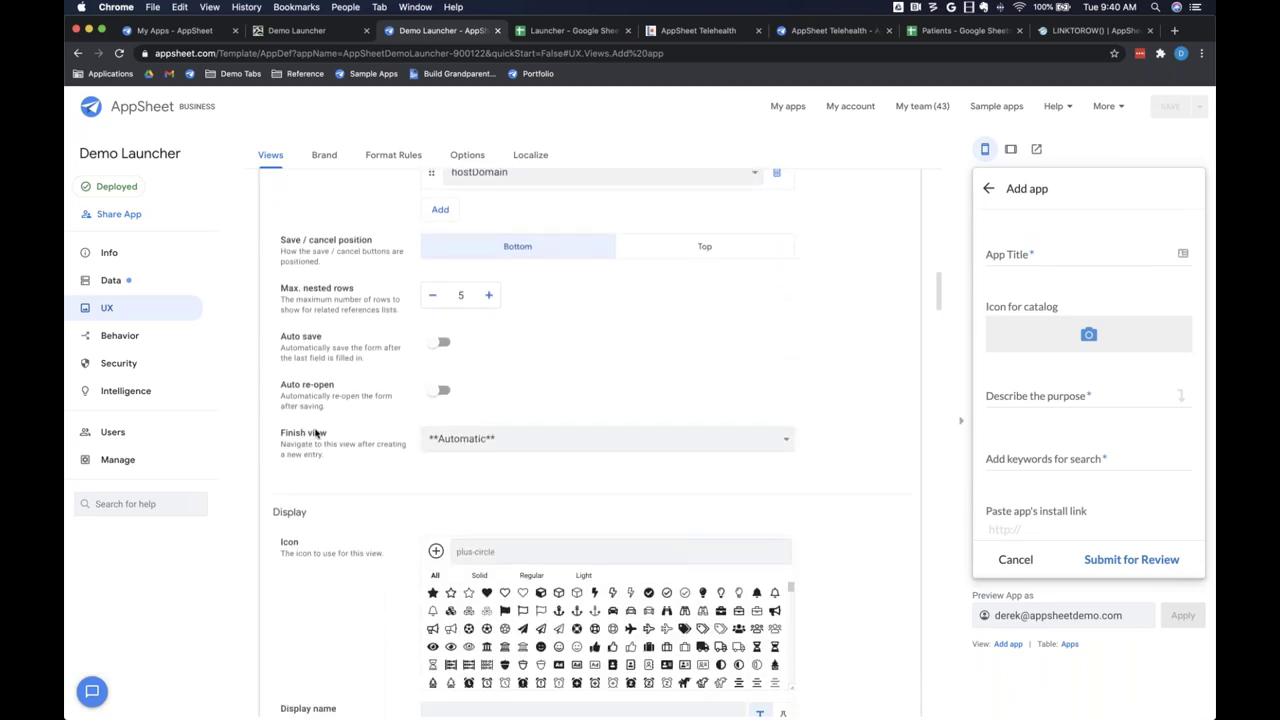
# Step: Check the Form Saved event action's choices and leave it on Redirect: new app success
pyautogui.scroll(-5, 316, 432)
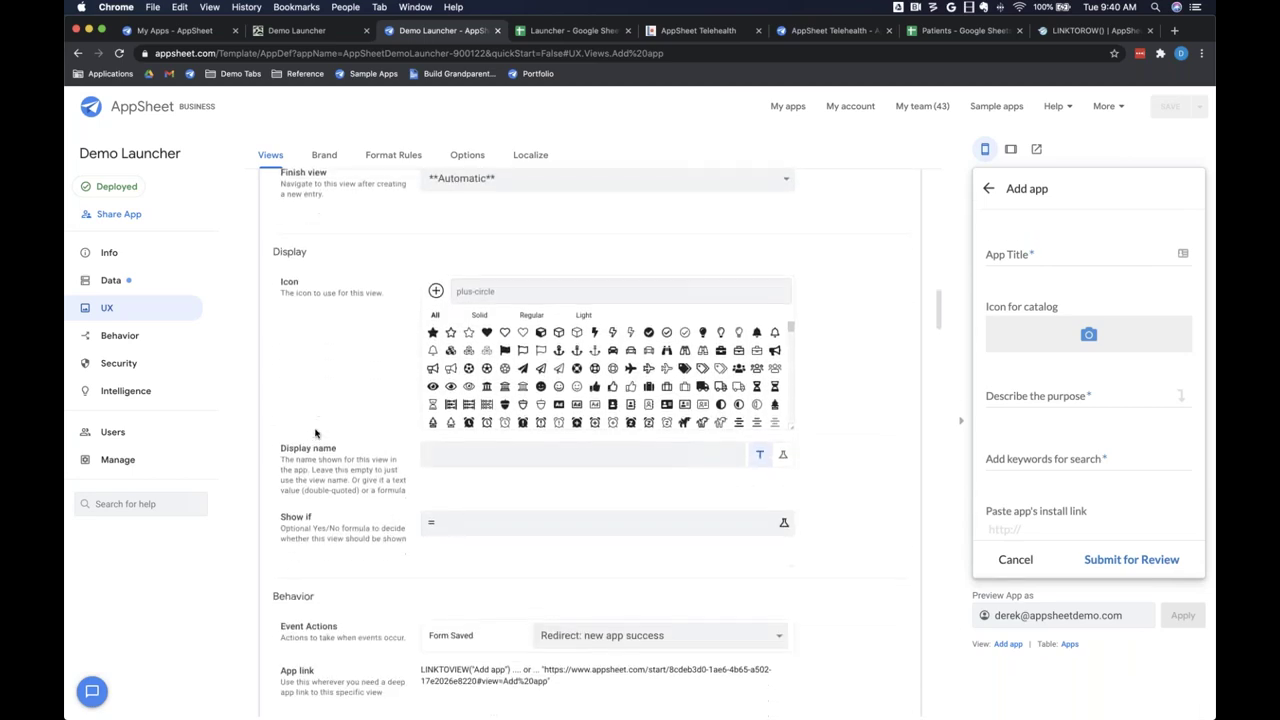
pyautogui.scroll(-3, 316, 432)
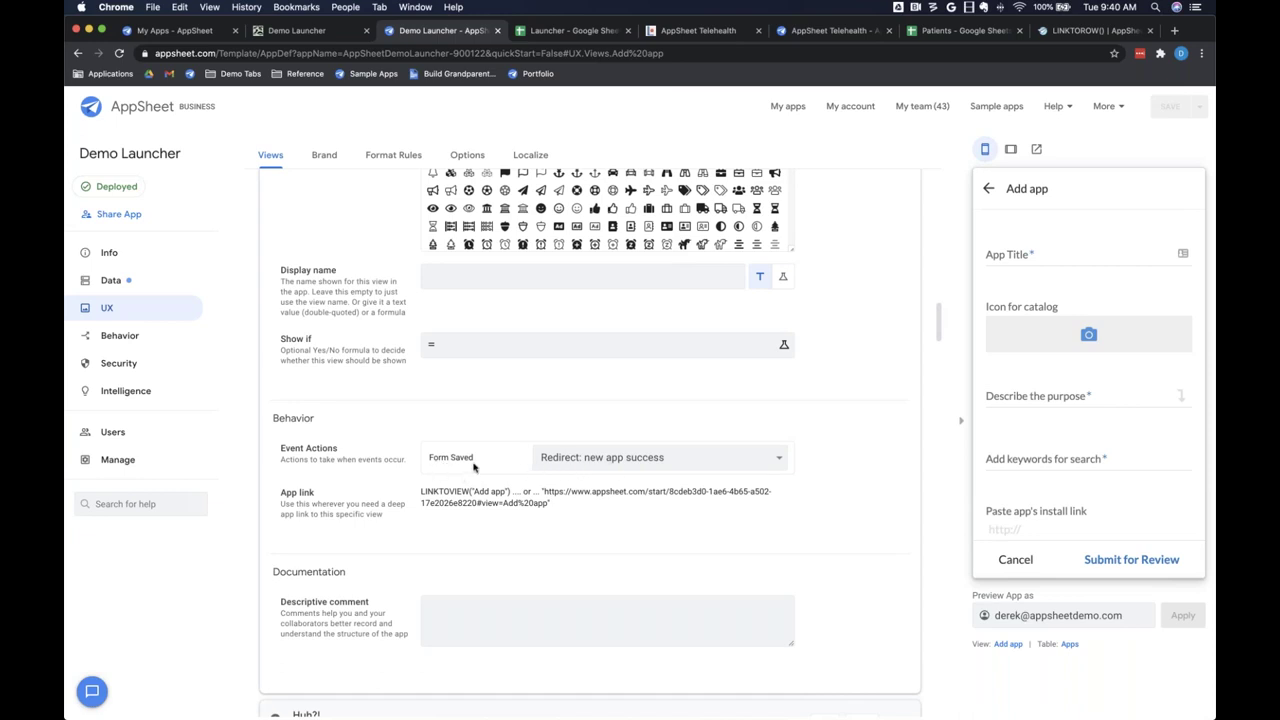
pyautogui.click(586, 460)
pyautogui.click(573, 458)
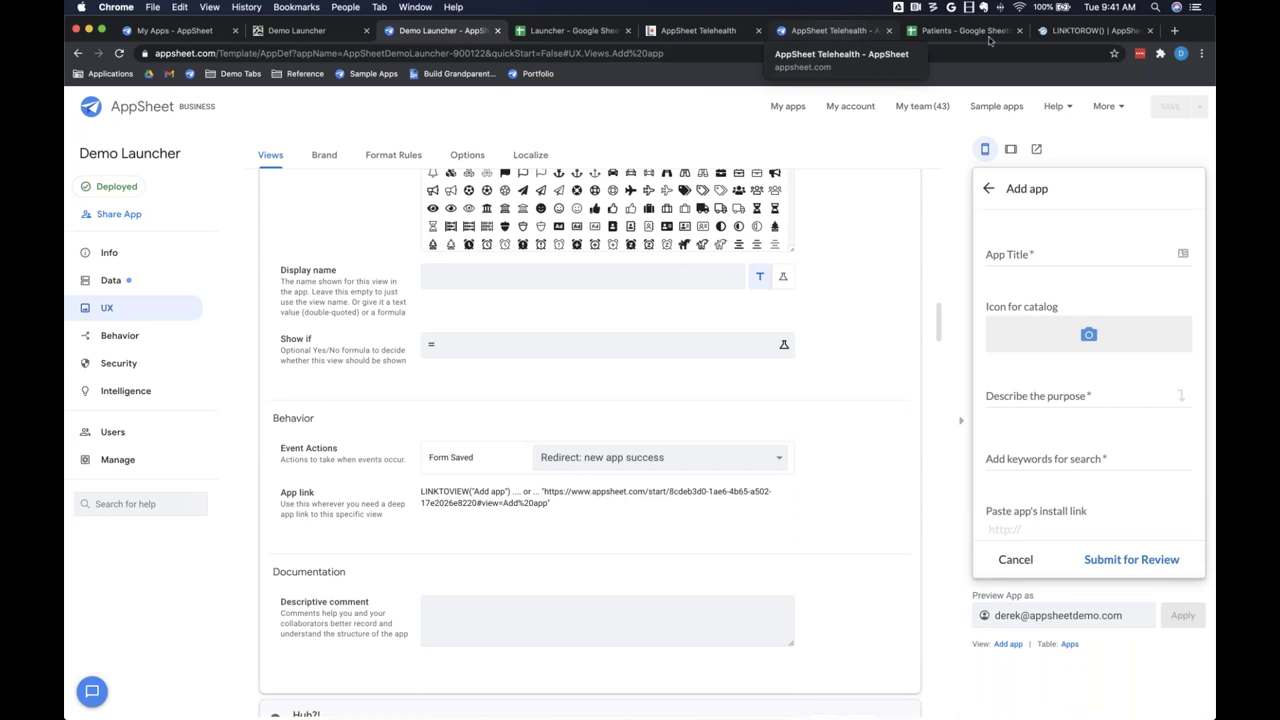
# Step: Open the Telehealth app's Book Visit form from the Schedule Televisit card
pyautogui.click(694, 31)
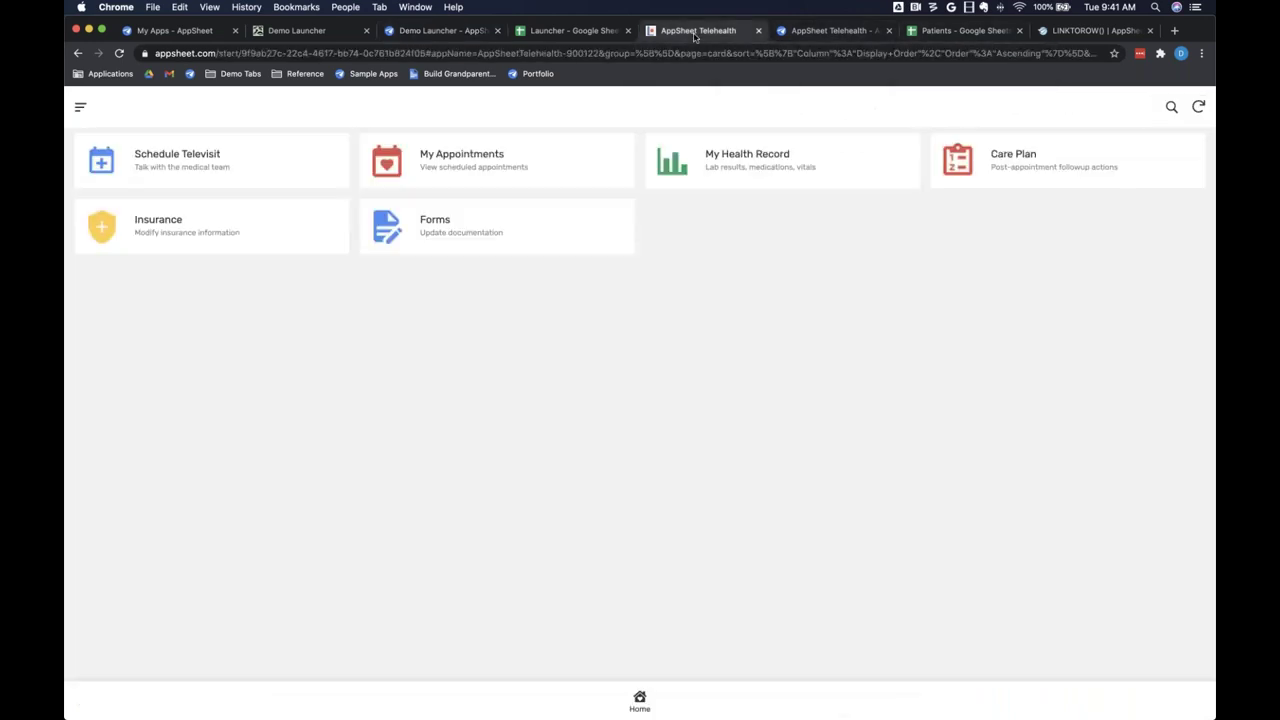
pyautogui.click(217, 166)
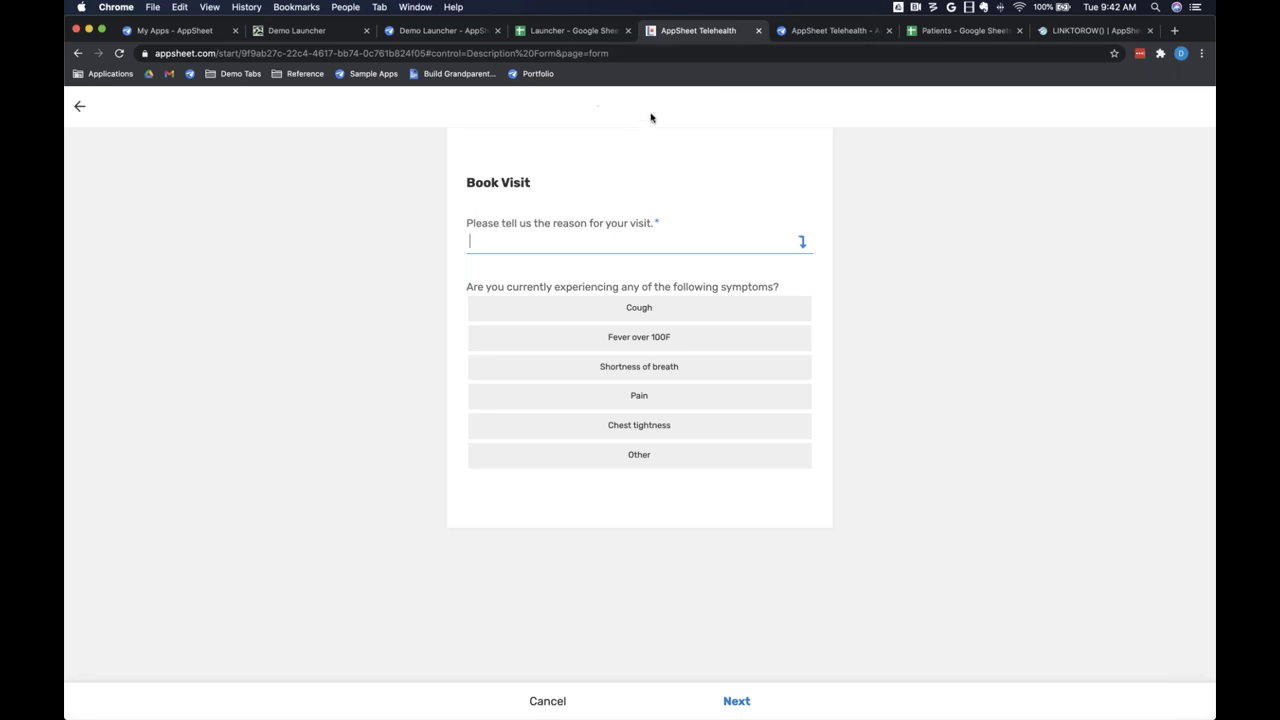
# Step: Browse the Patients spreadsheet's Appointments sheet across its ShowDescription, Symptoms and Approval Status columns
pyautogui.click(964, 31)
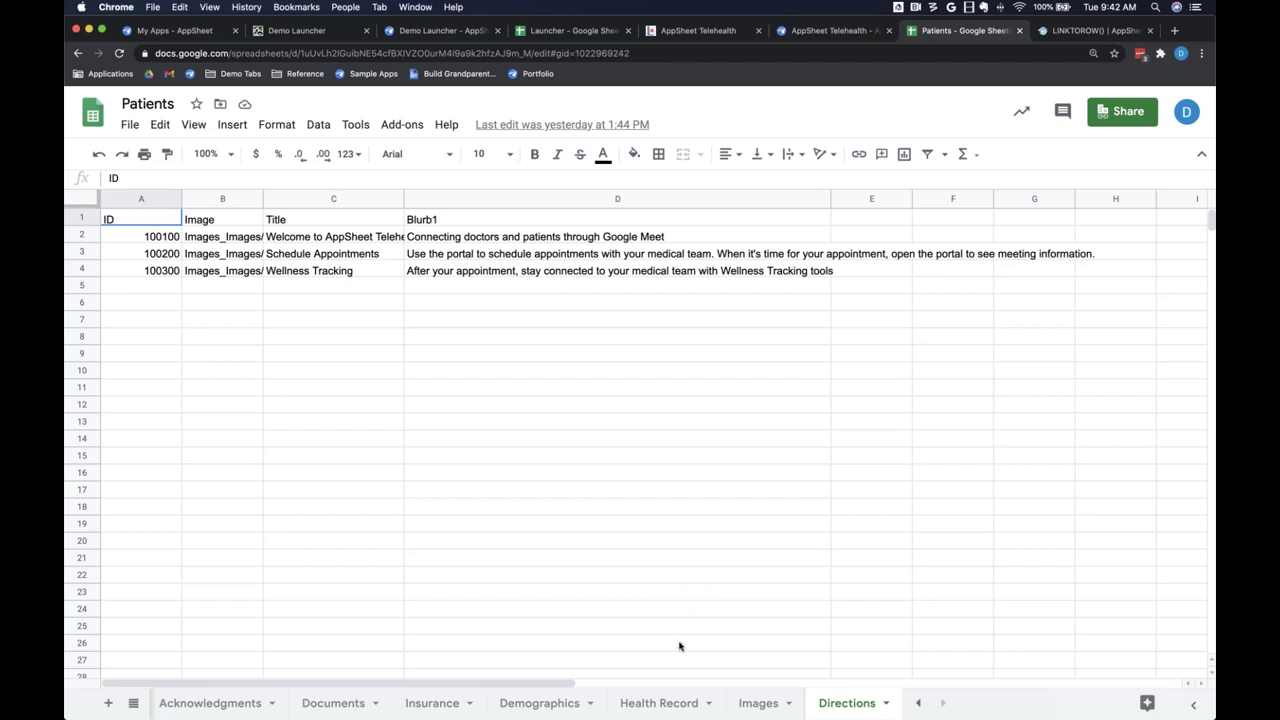
pyautogui.hscroll(-5, 750, 703)
pyautogui.hscroll(-10, 740, 705)
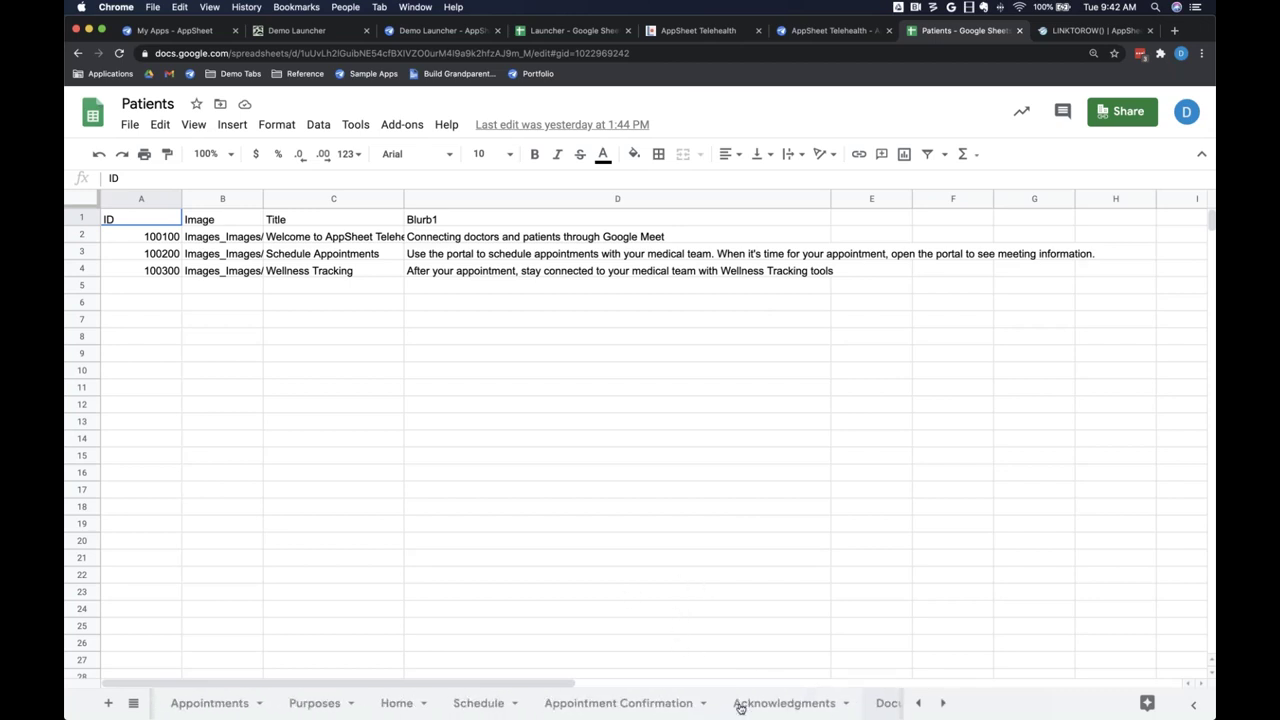
pyautogui.click(382, 704)
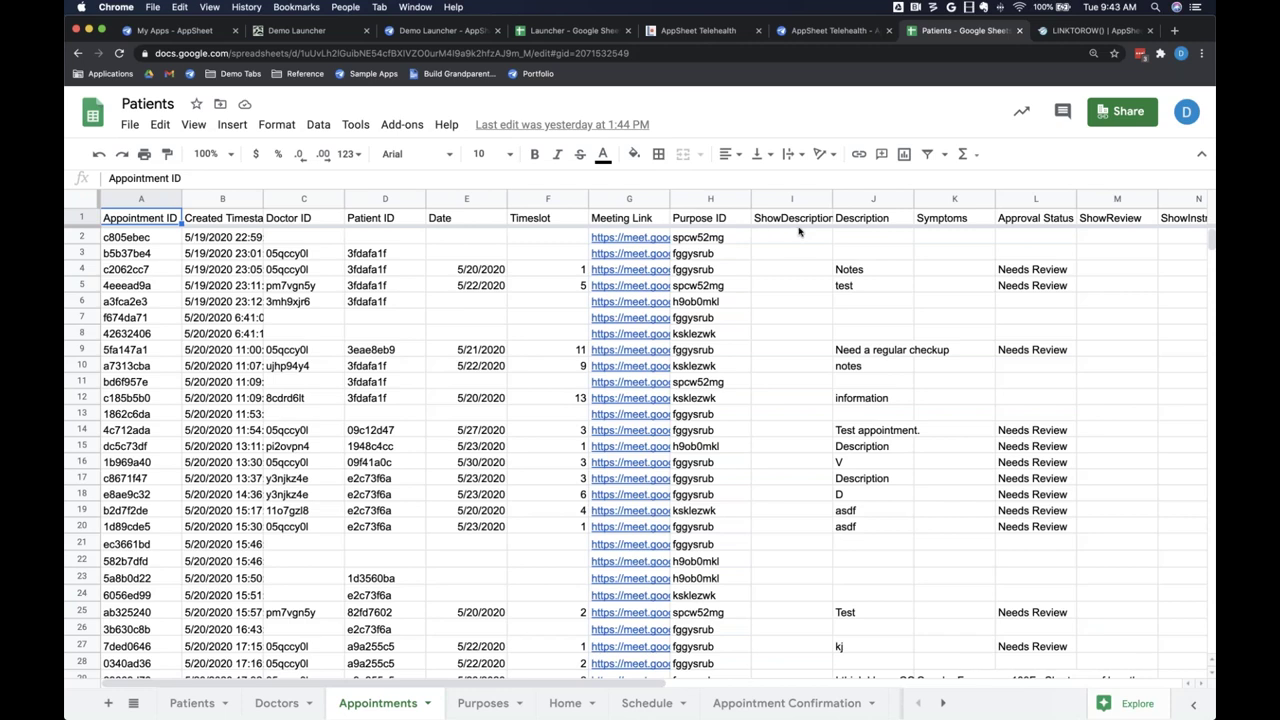
pyautogui.hscroll(1, 817, 226)
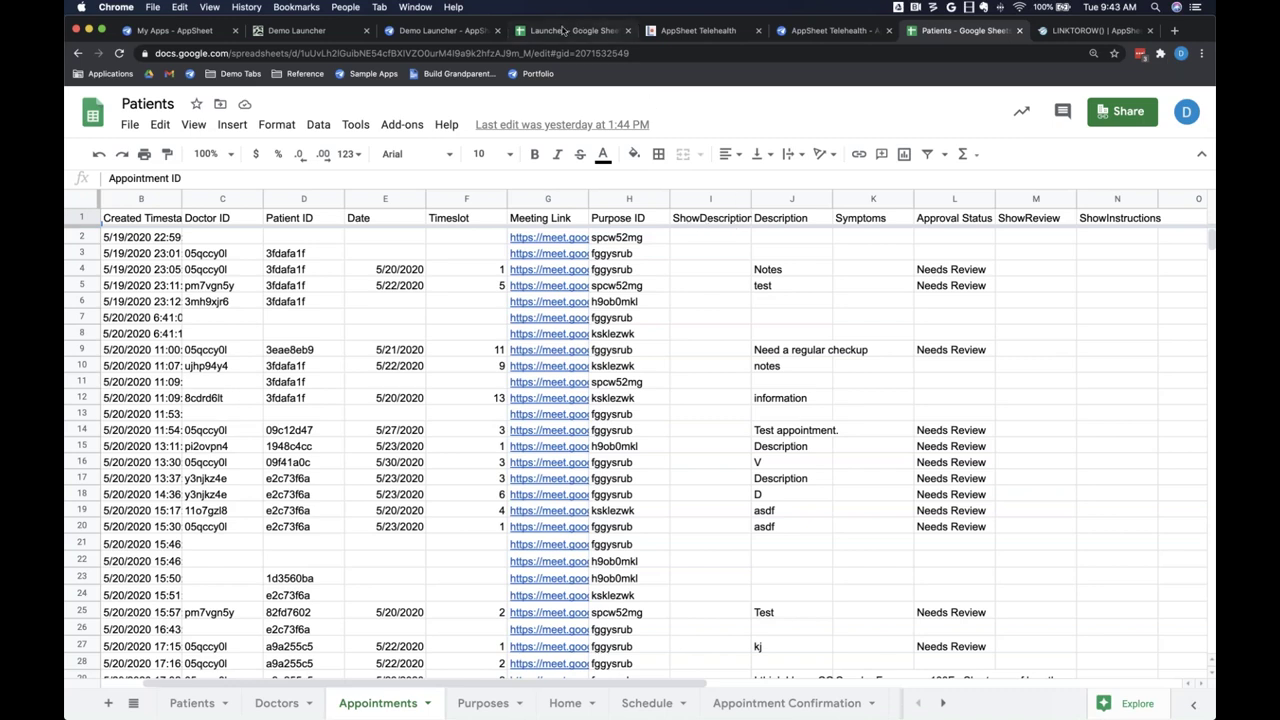
# Step: Show the column list of the Appointments table in the Telehealth editor's Data tables
pyautogui.click(835, 32)
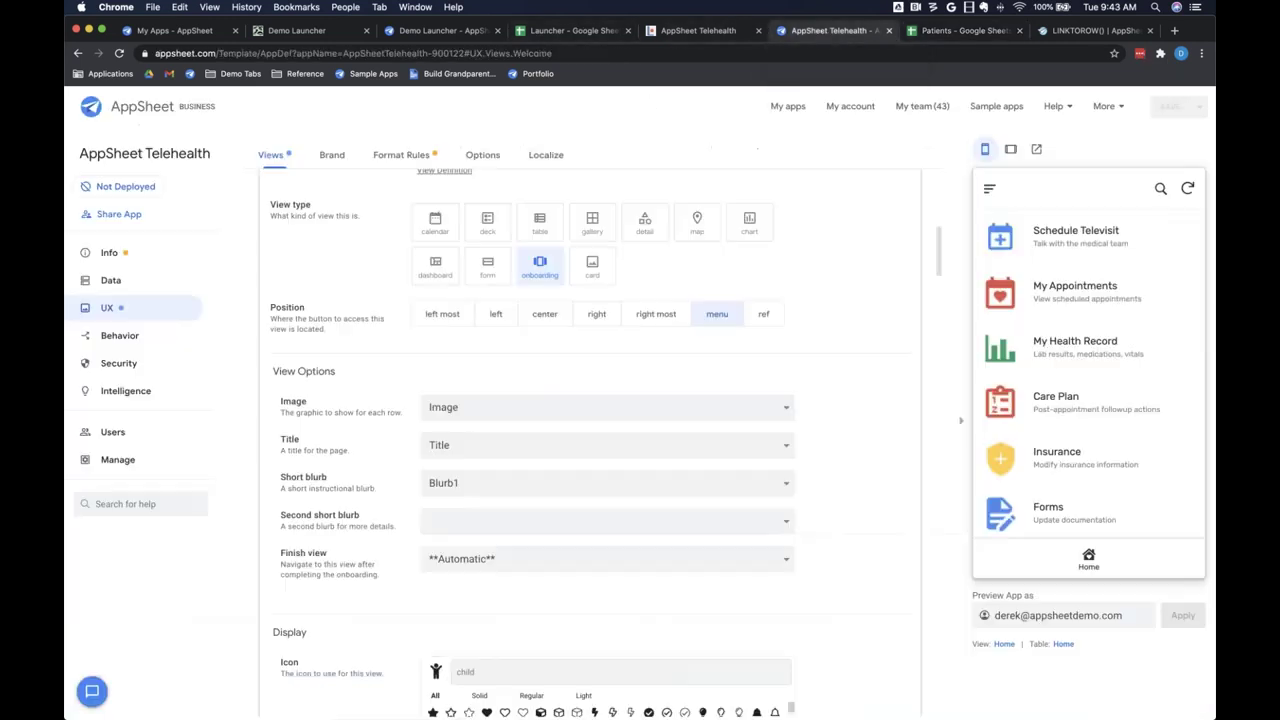
pyautogui.click(127, 286)
pyautogui.scroll(-1, 423, 466)
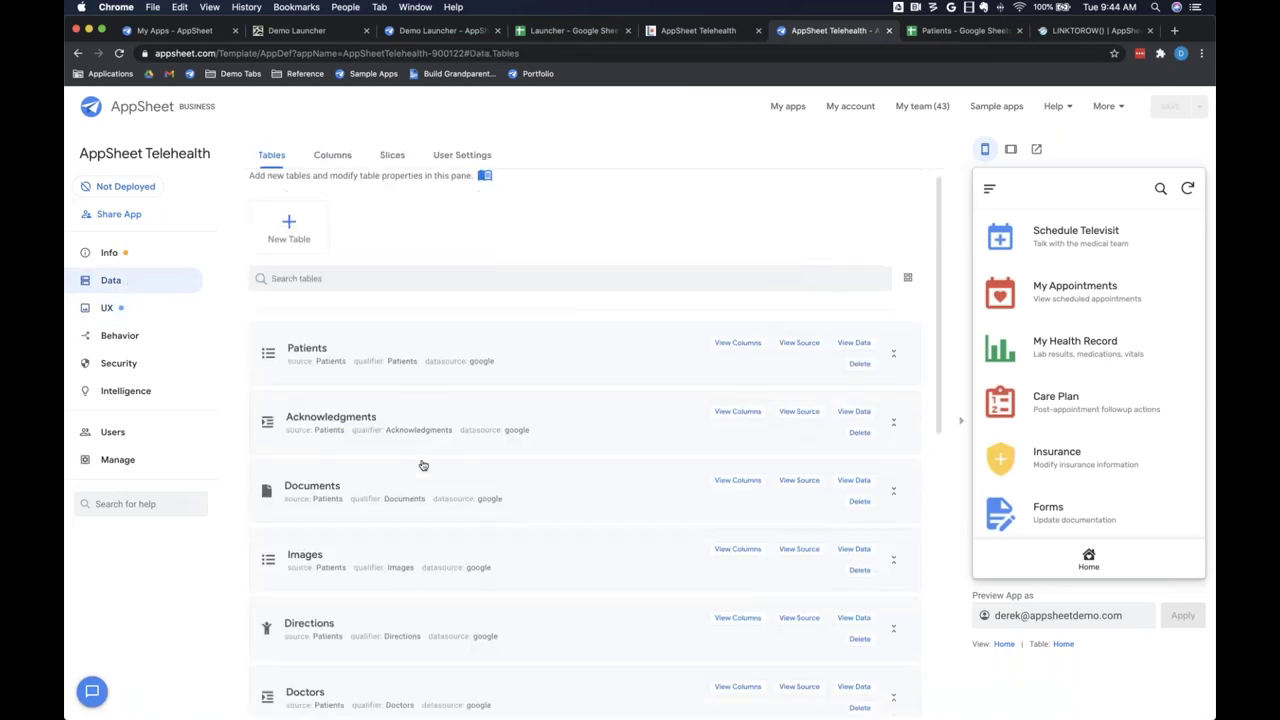
pyautogui.scroll(-1, 423, 466)
pyautogui.scroll(-5, 423, 466)
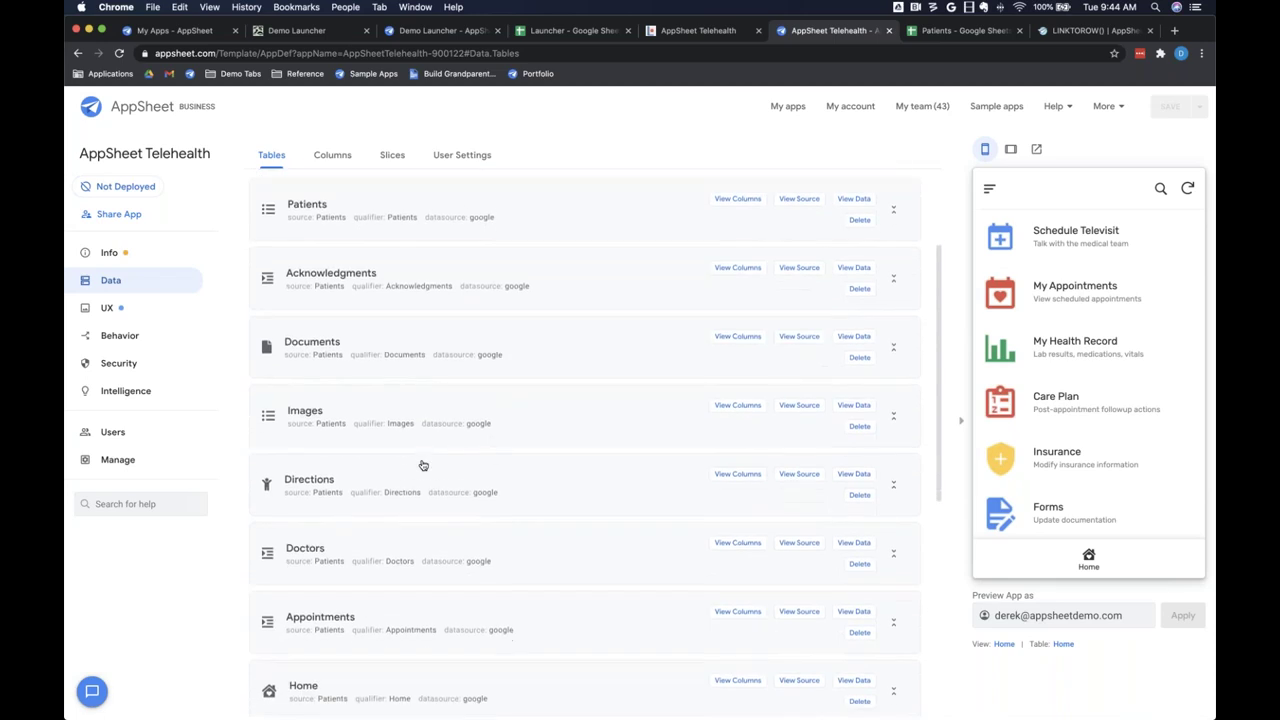
pyautogui.click(400, 517)
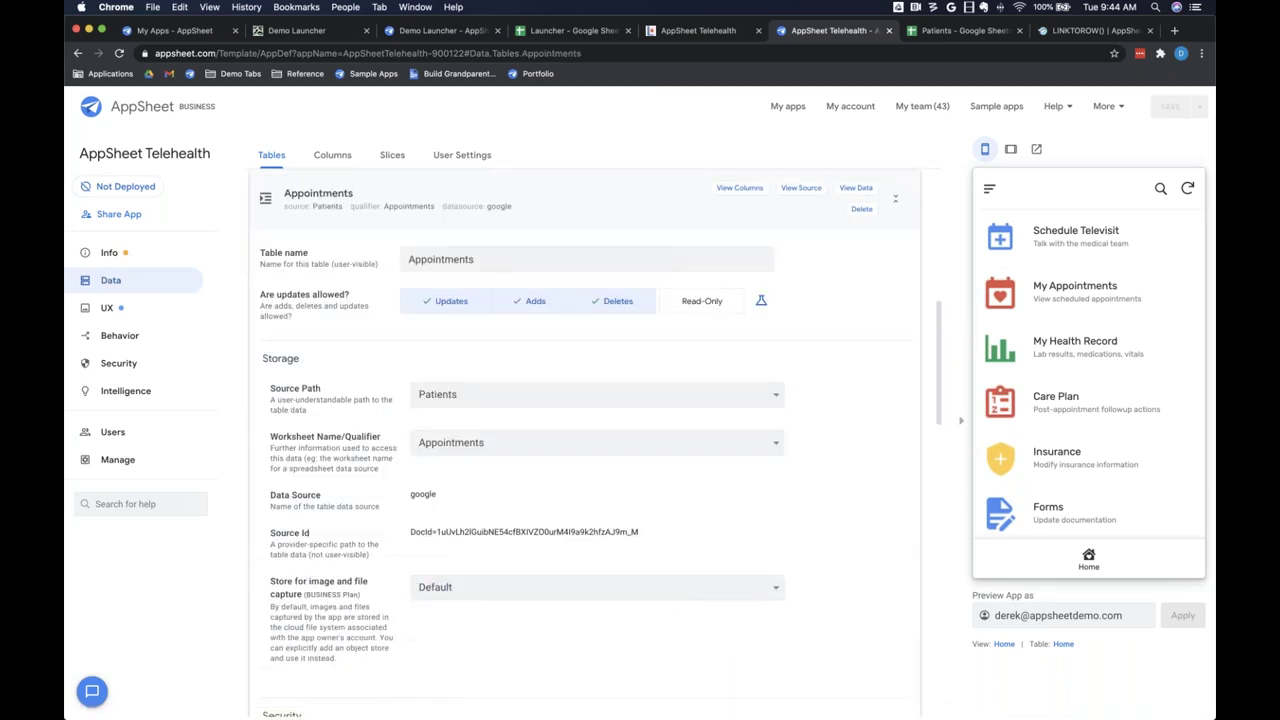
pyautogui.click(738, 190)
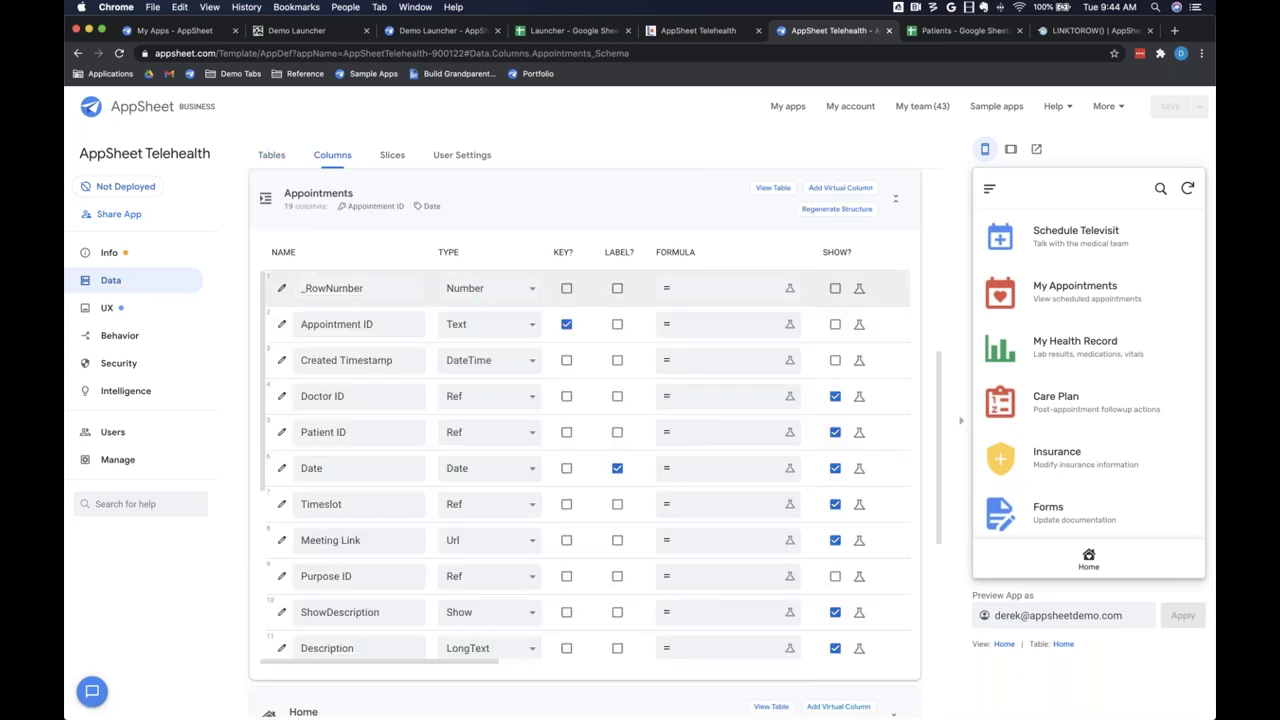
pyautogui.scroll(-3, 385, 493)
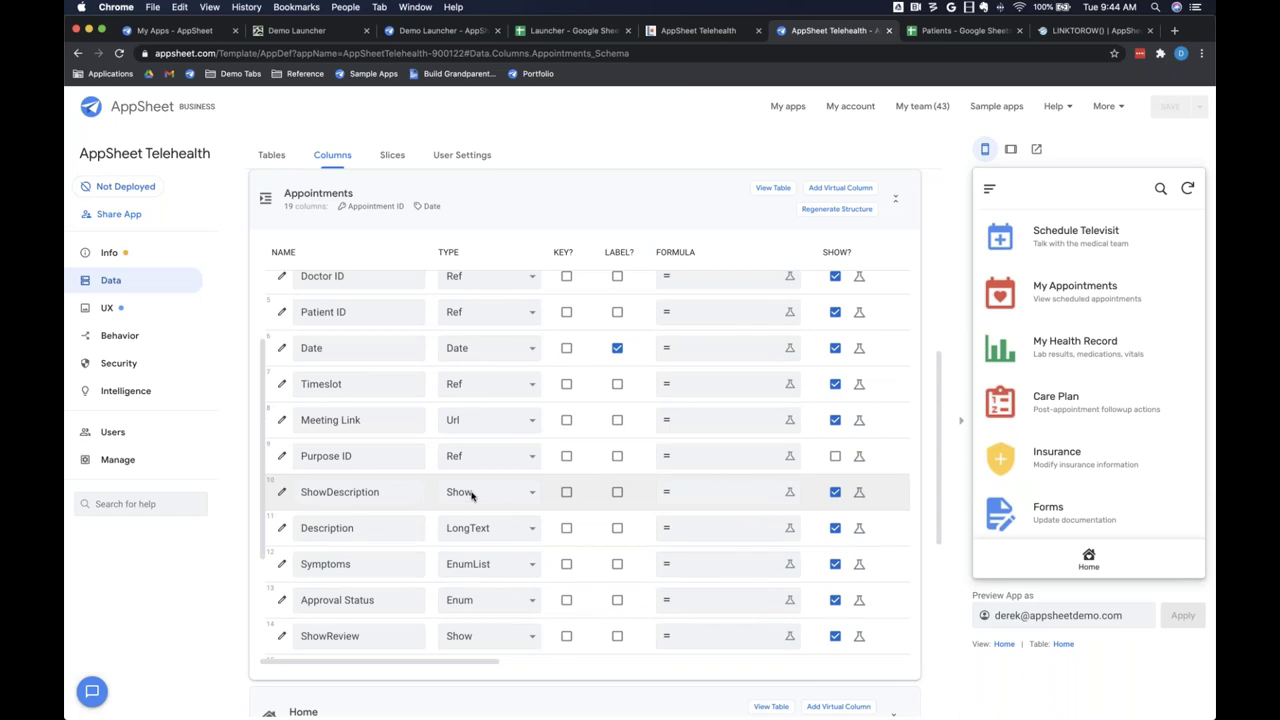
# Step: Inspect the ShowDescription column, leaving its Show category as Section_Header with content Book Visit
pyautogui.click(283, 495)
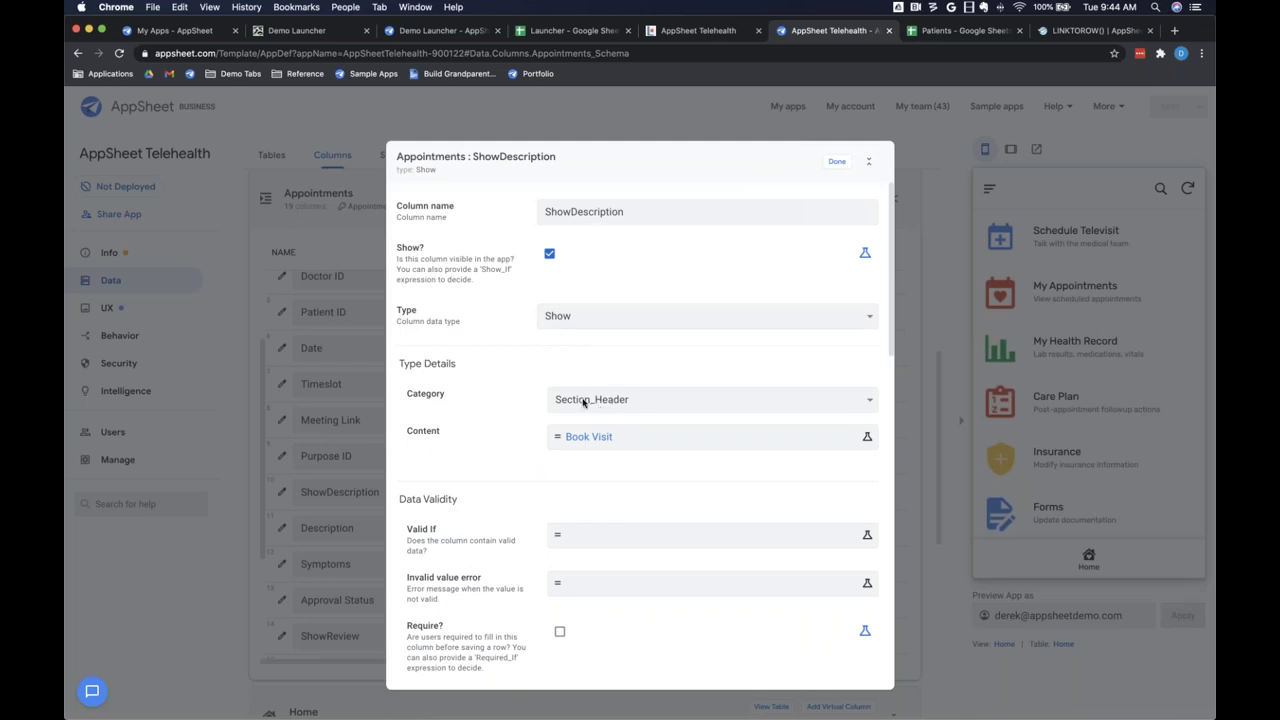
pyautogui.click(584, 404)
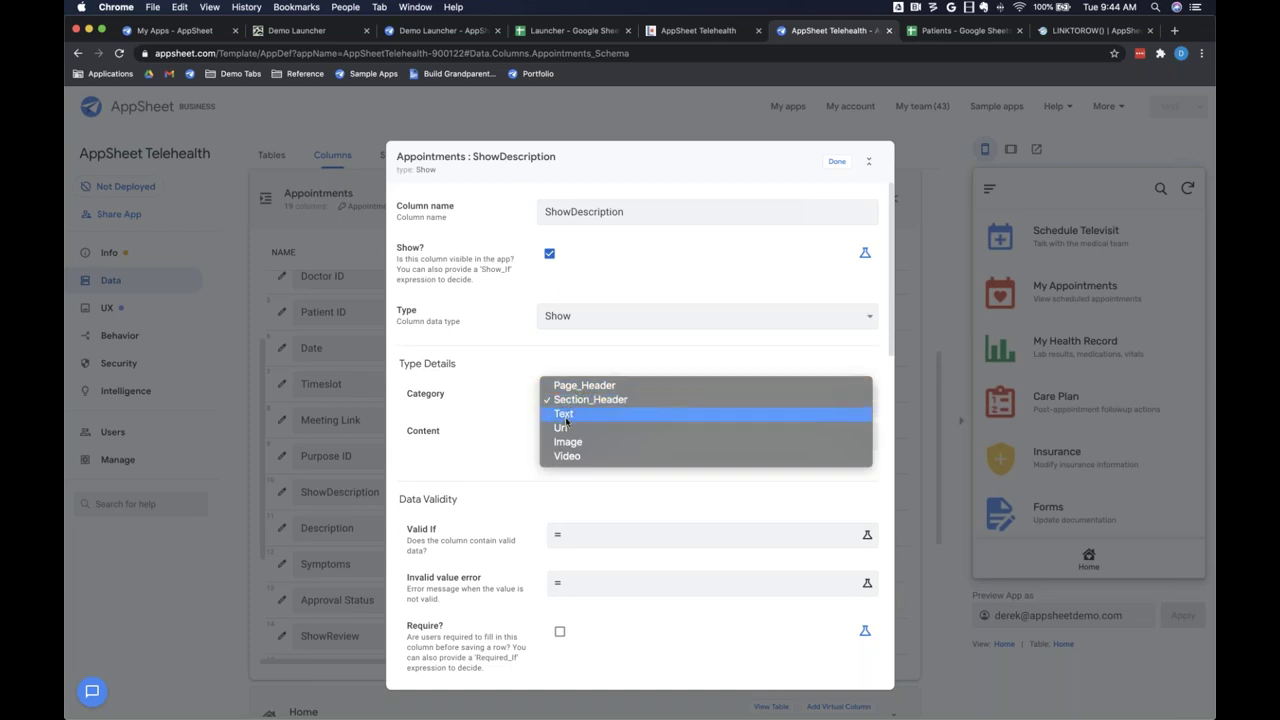
pyautogui.click(500, 340)
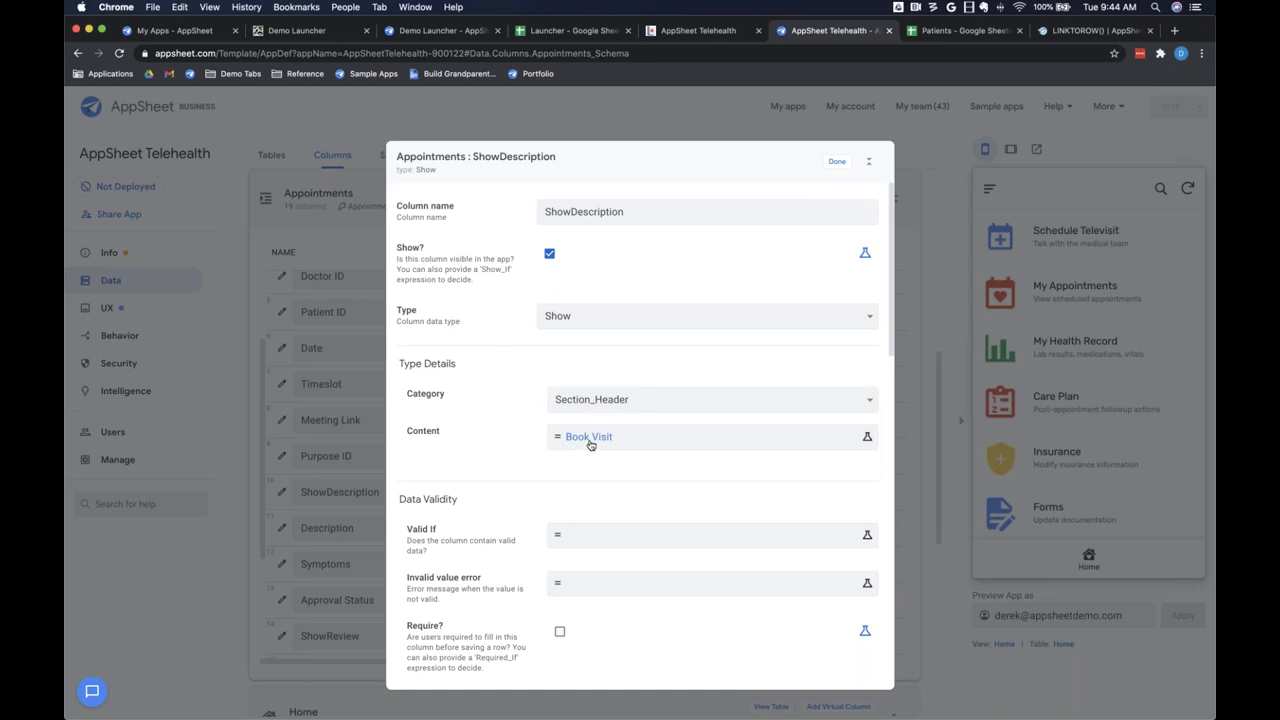
pyautogui.click(722, 32)
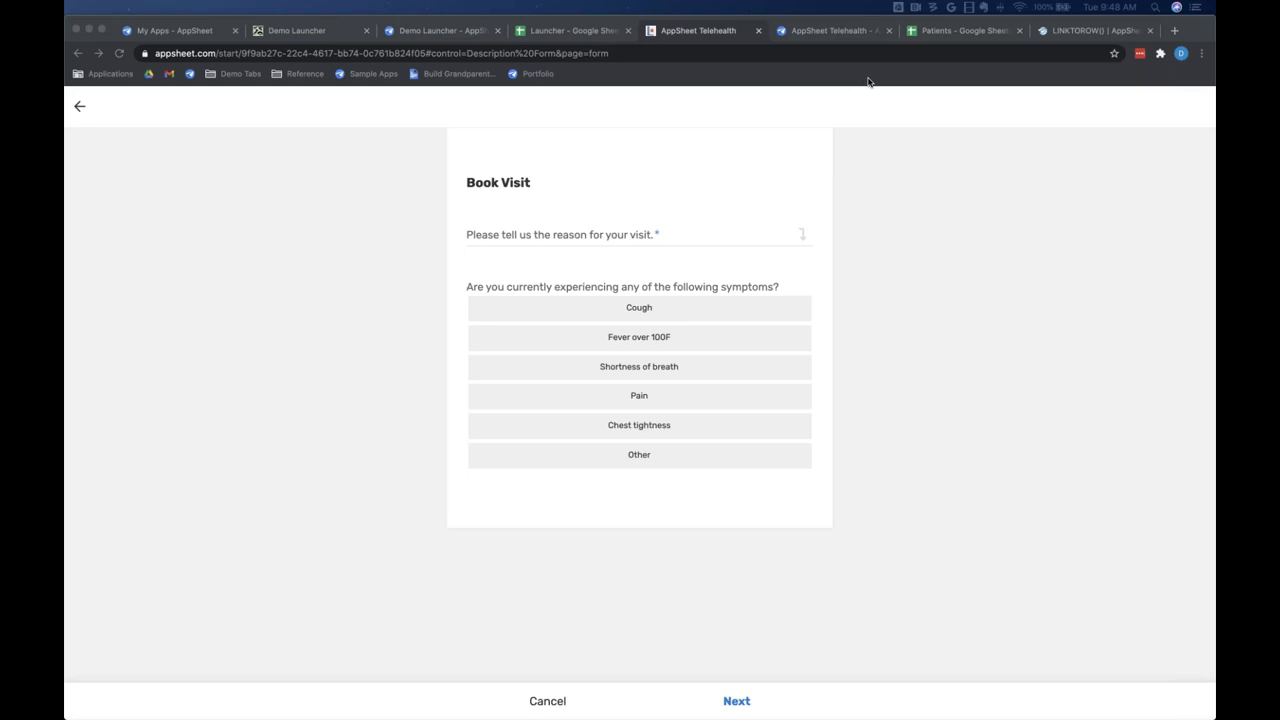
# Step: Close the column settings and confirm the UX Options starting view stays Welcome
pyautogui.click(826, 32)
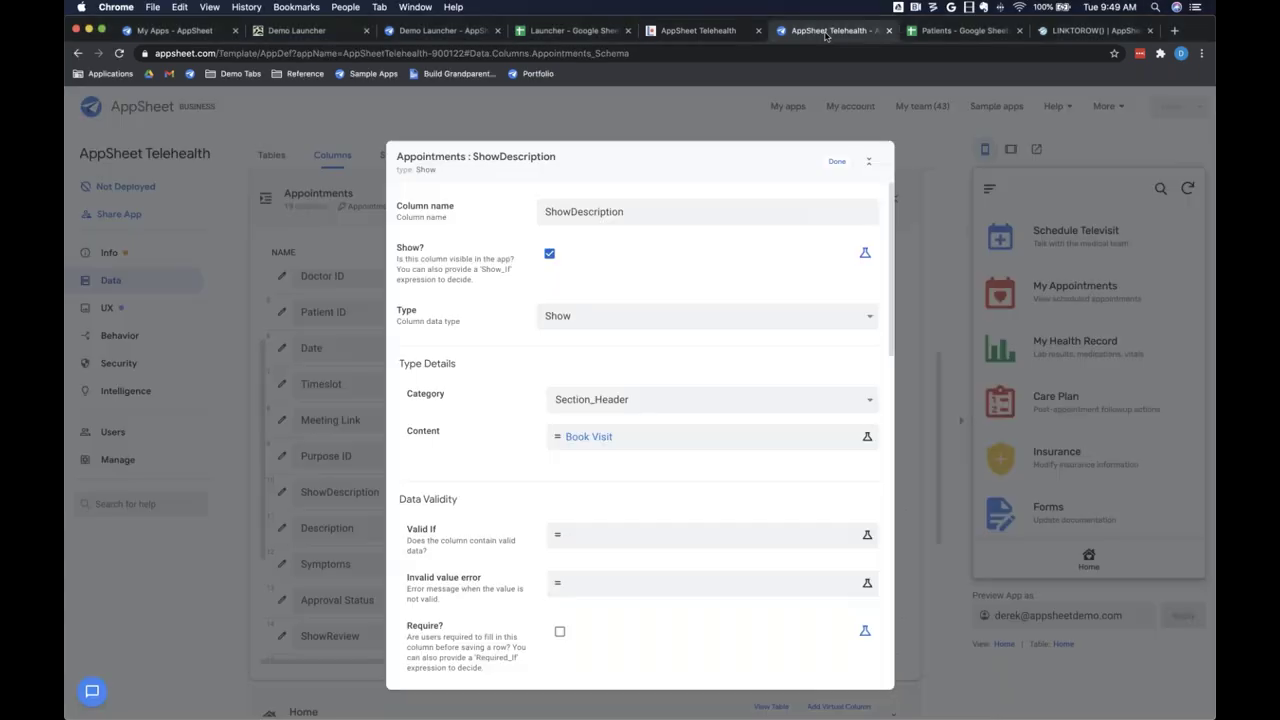
pyautogui.click(834, 162)
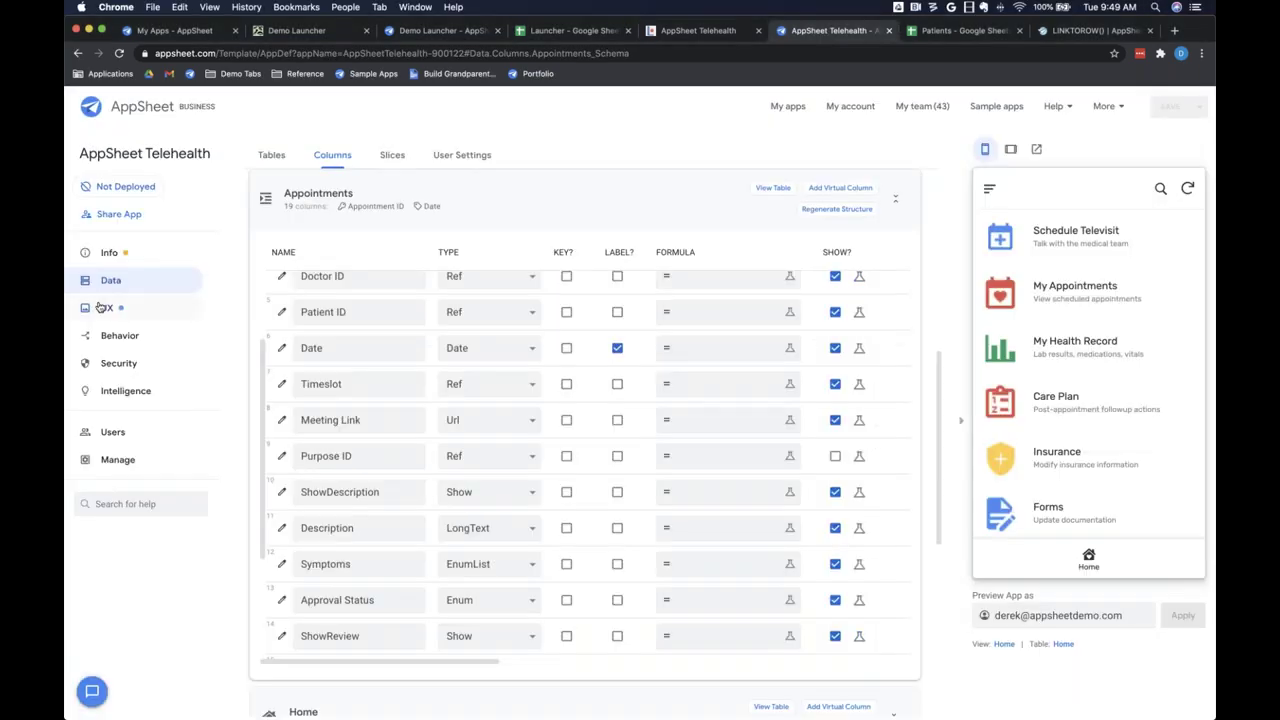
pyautogui.click(103, 307)
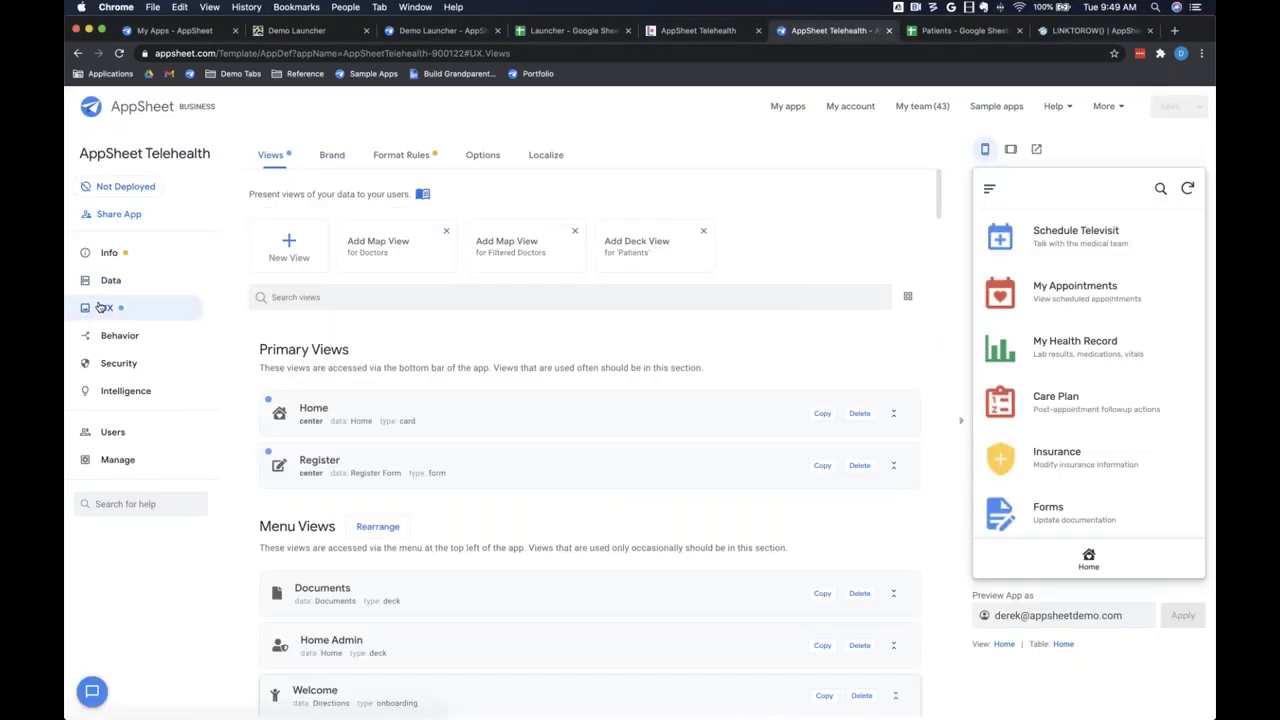
pyautogui.click(475, 160)
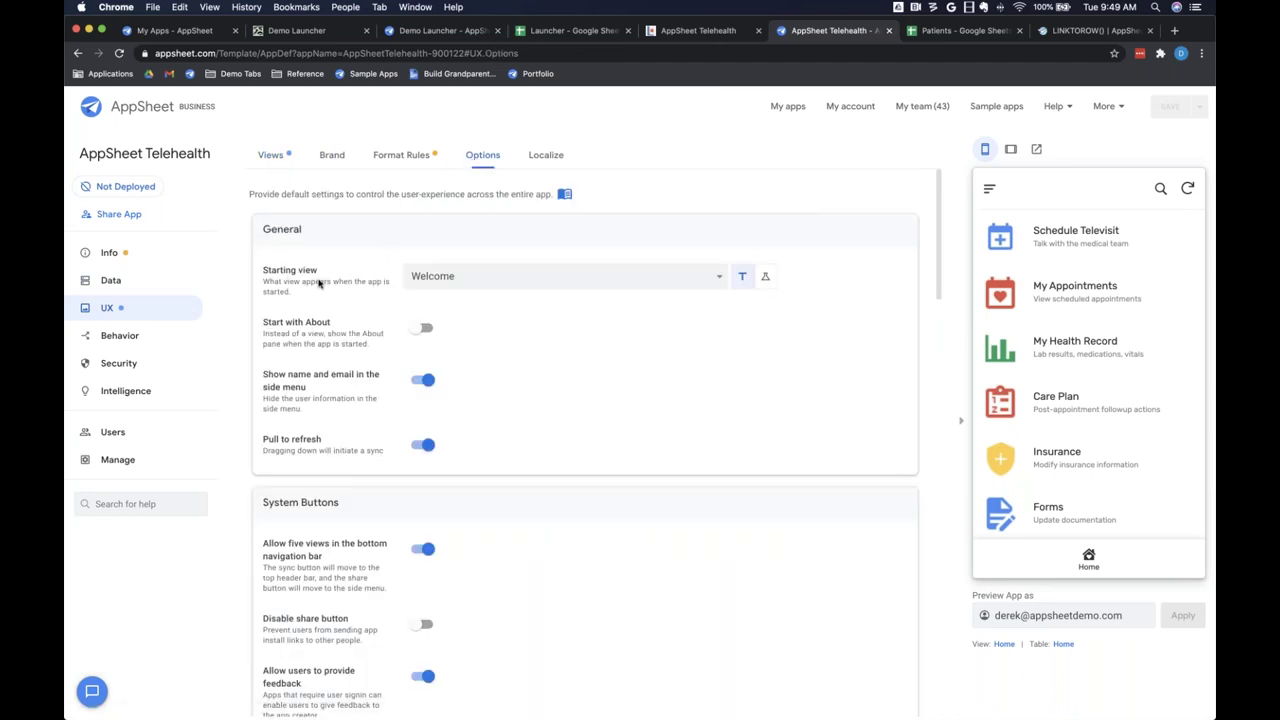
pyautogui.click(478, 280)
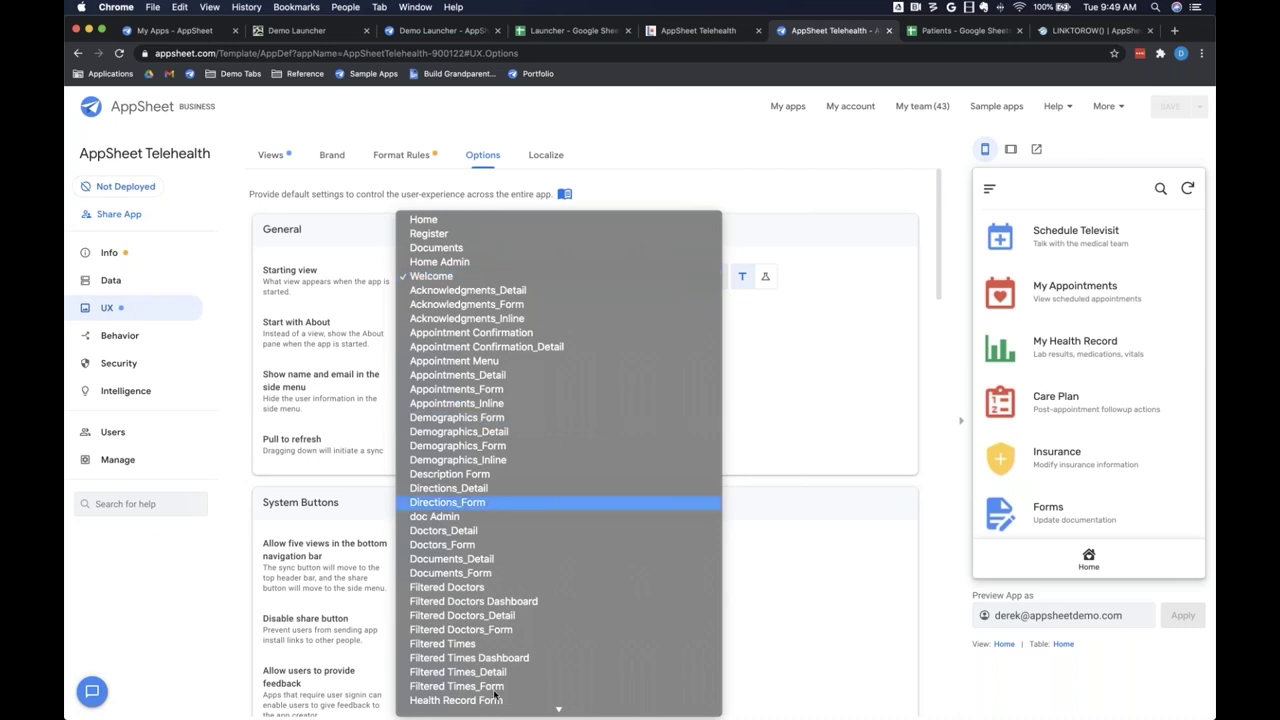
pyautogui.click(442, 277)
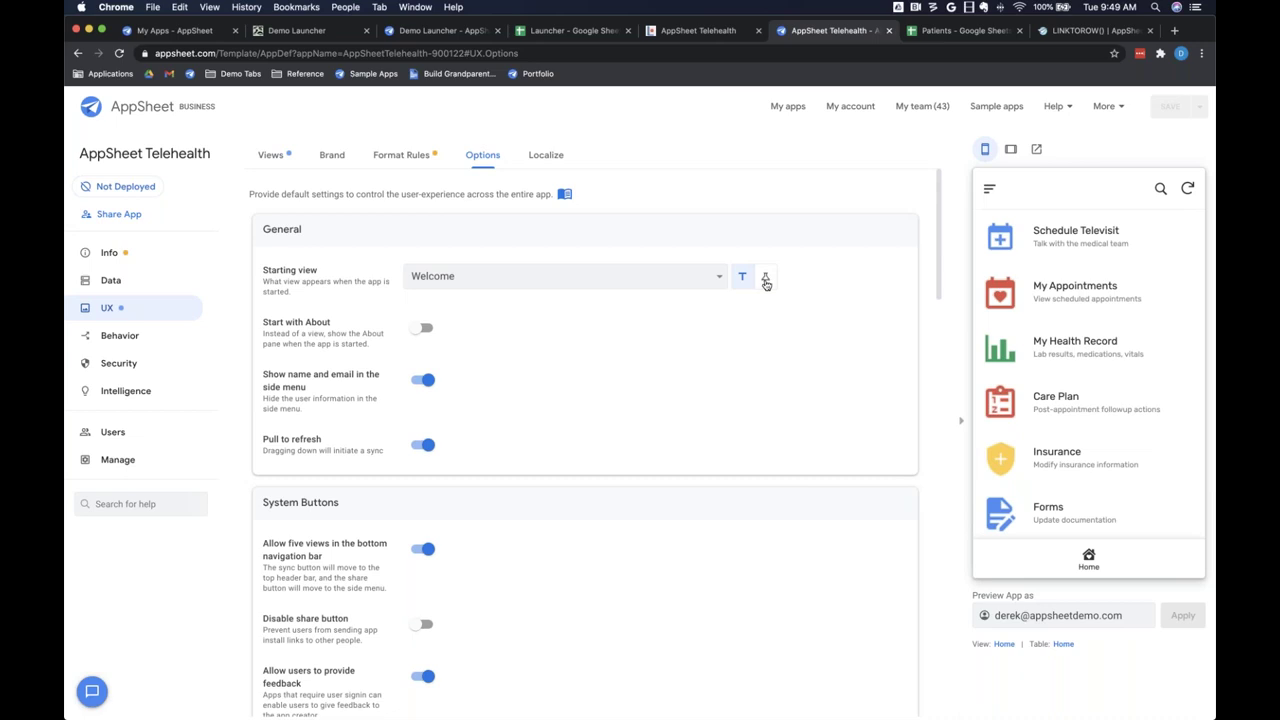
pyautogui.click(765, 281)
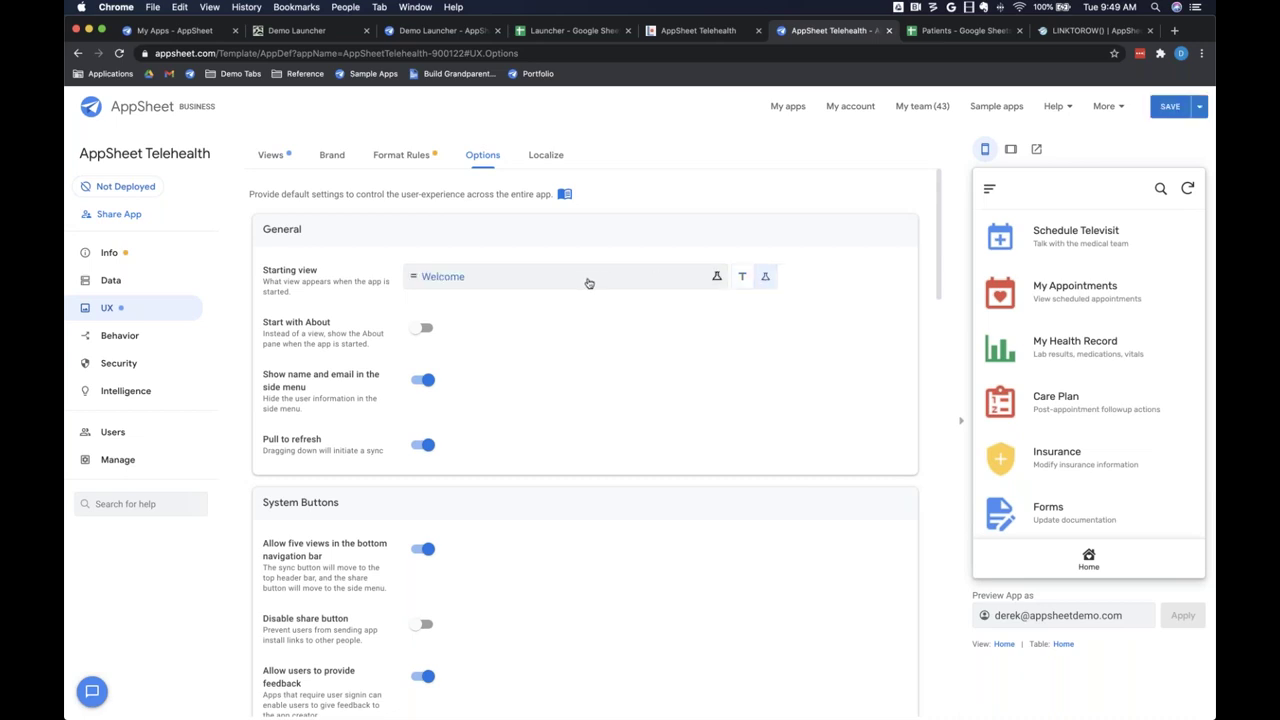
pyautogui.click(452, 284)
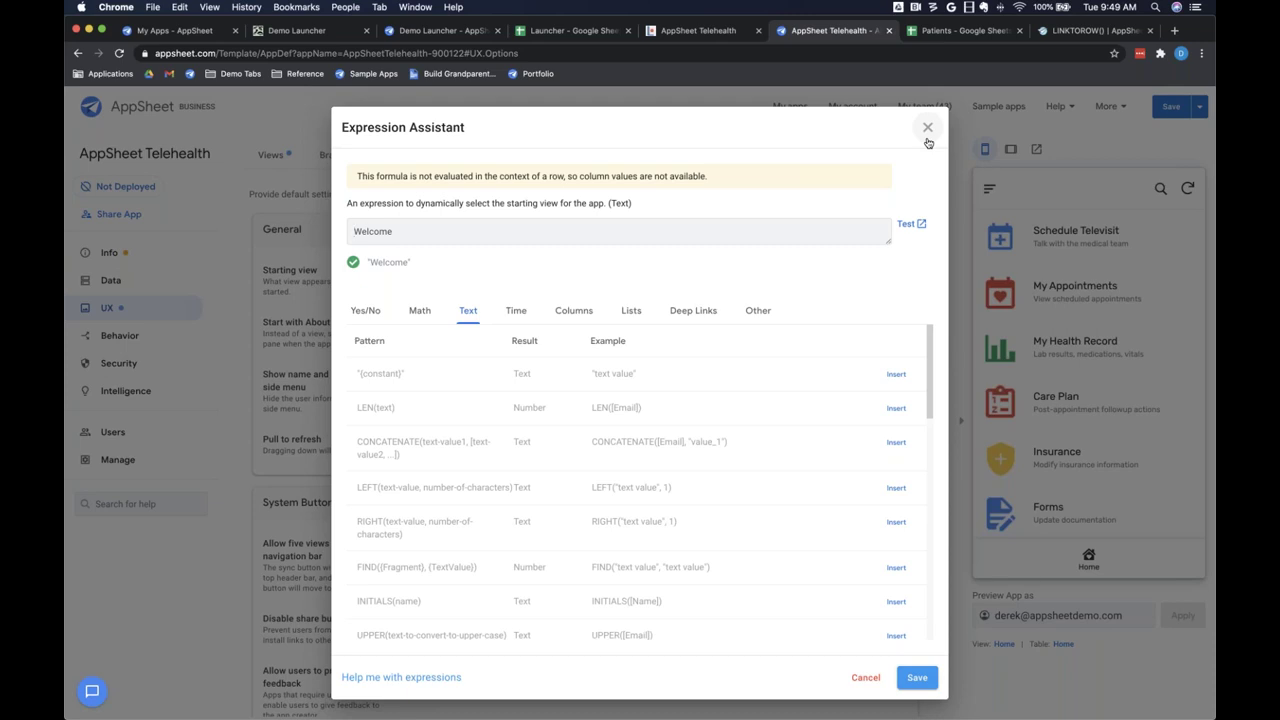
pyautogui.click(928, 131)
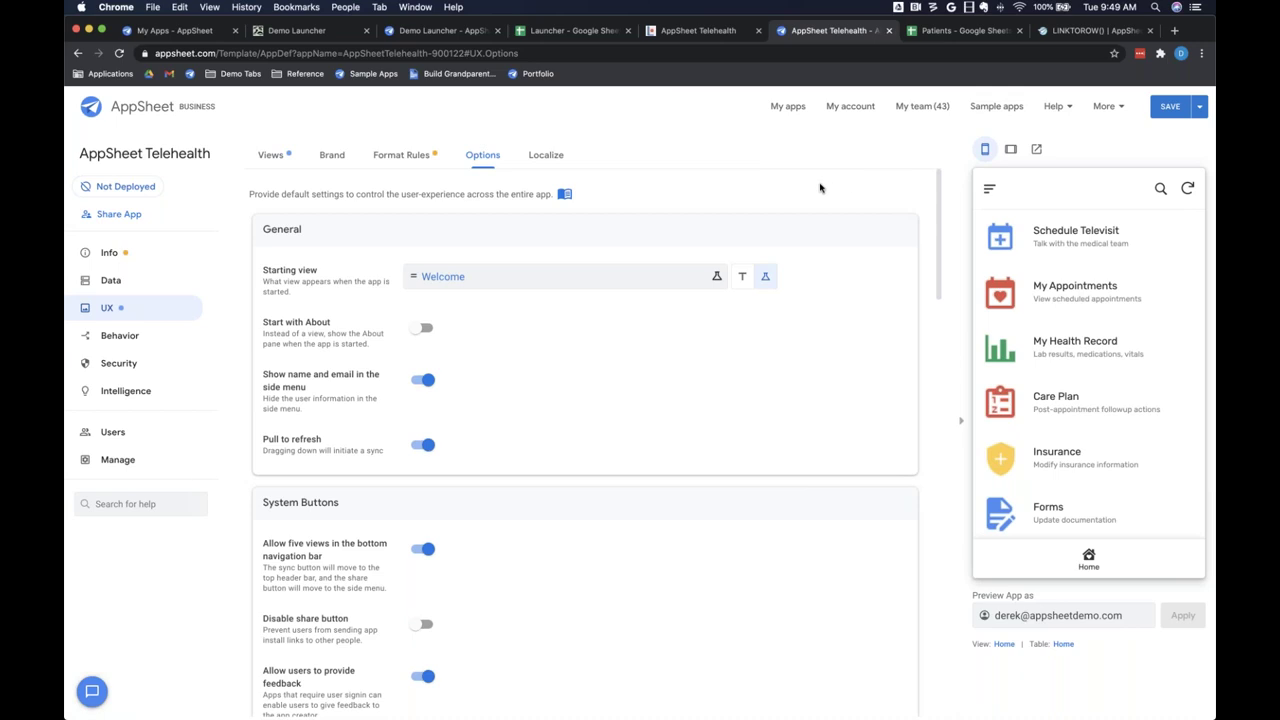
pyautogui.click(742, 276)
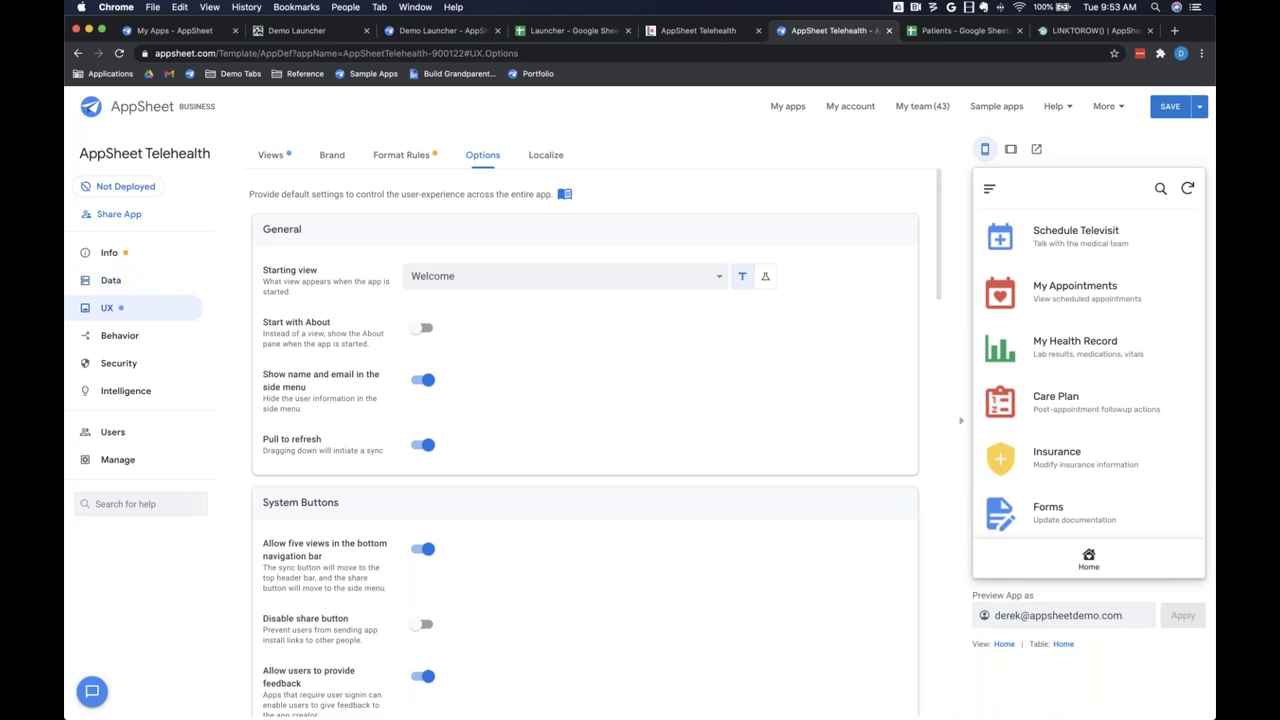
# Step: Inspect the Telehealth Welcome onboarding view's settings and its Image field choices, leaving them unchanged
pyautogui.click(117, 311)
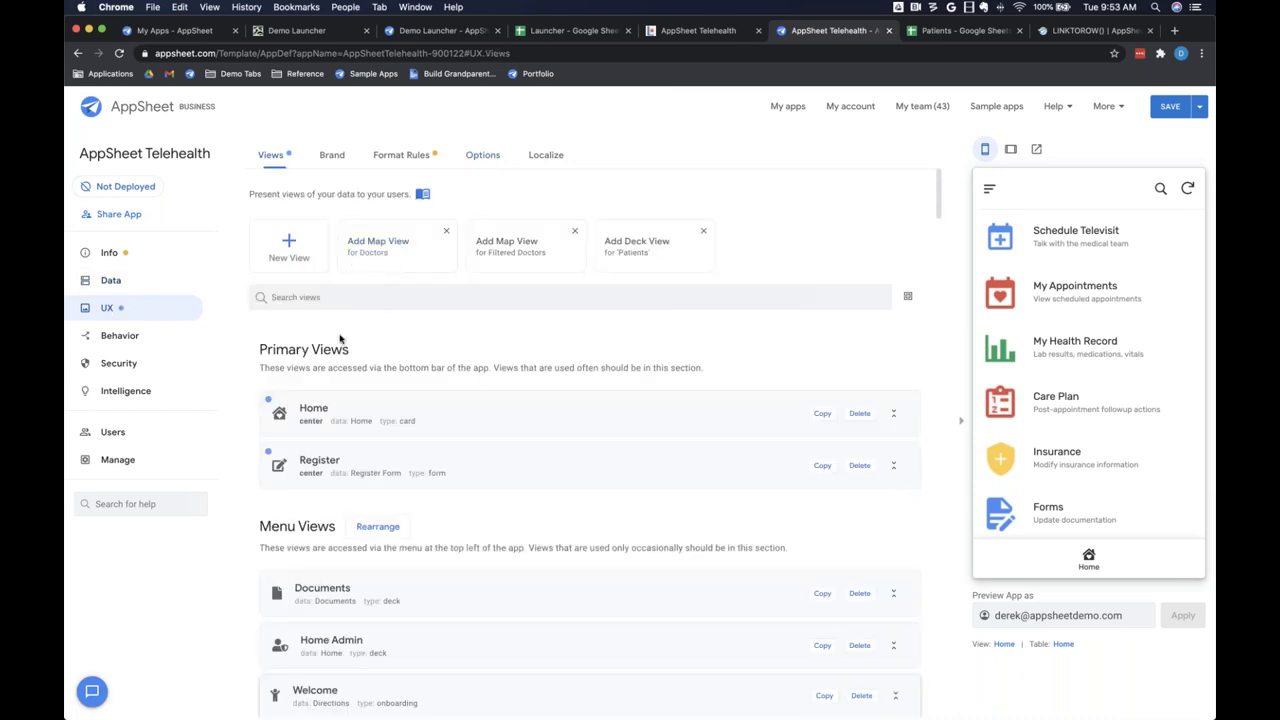
pyautogui.scroll(-2, 380, 575)
pyautogui.click(371, 603)
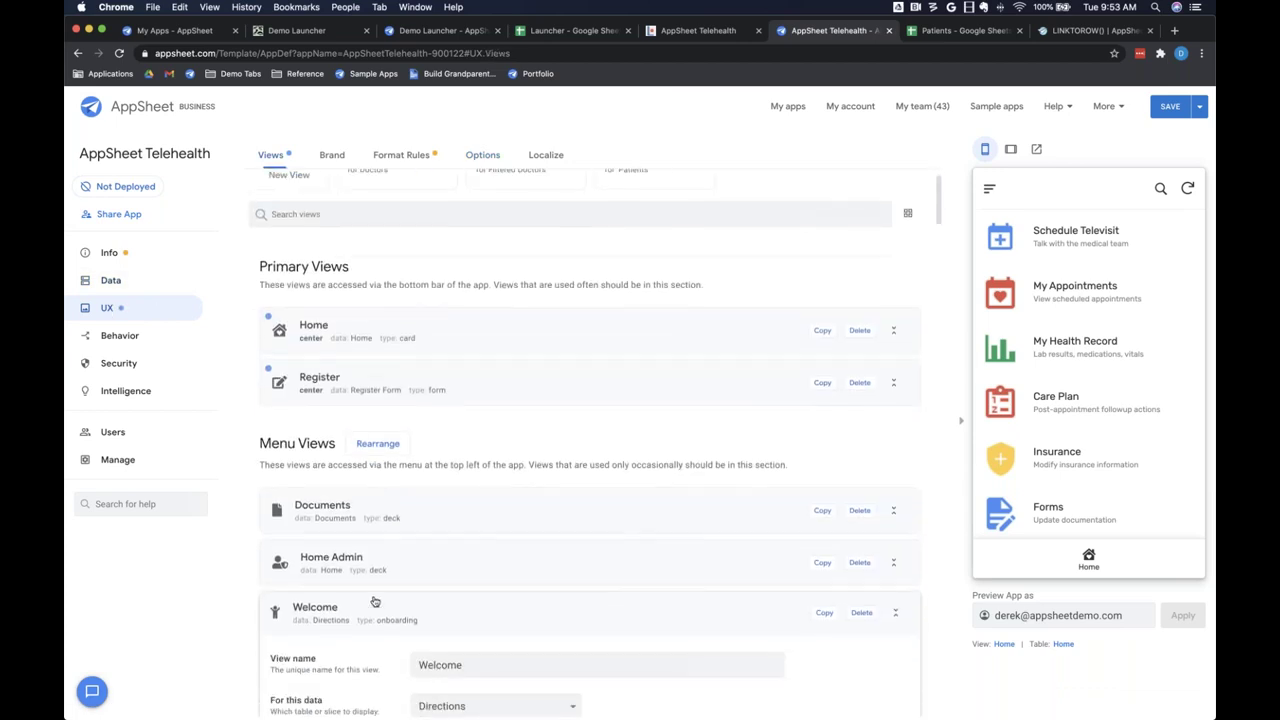
pyautogui.scroll(-1, 334, 596)
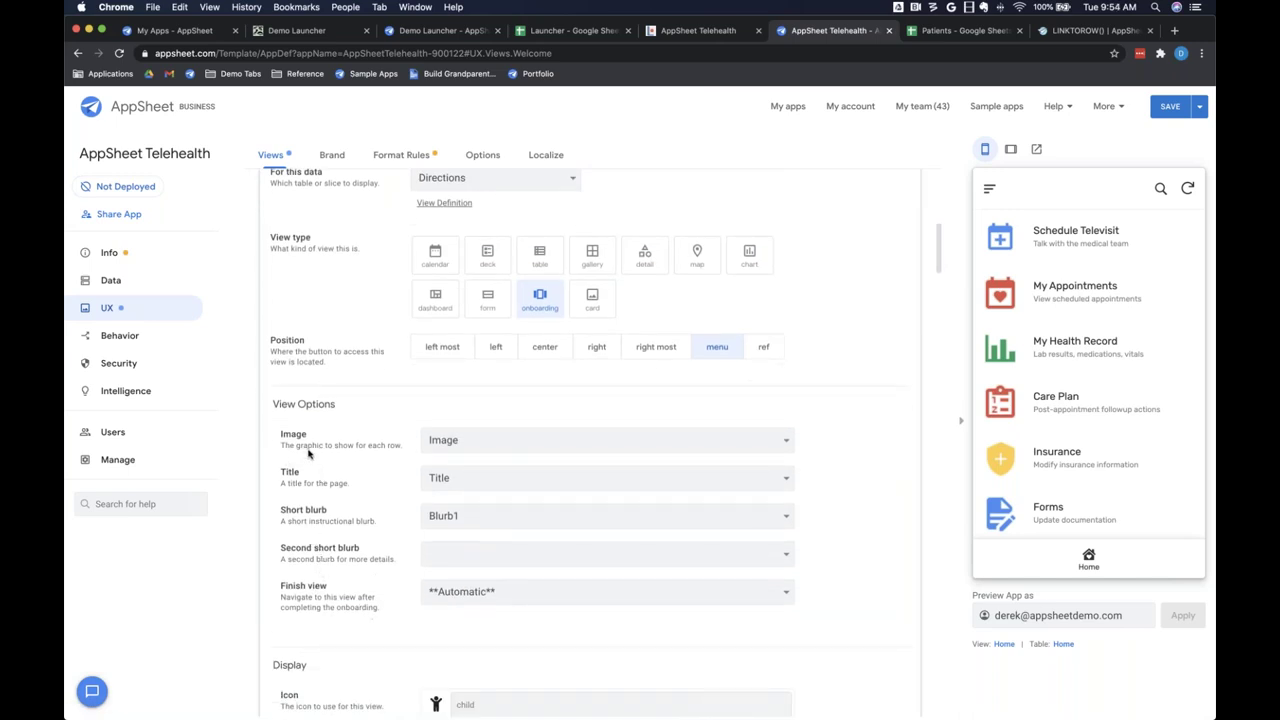
pyautogui.click(487, 445)
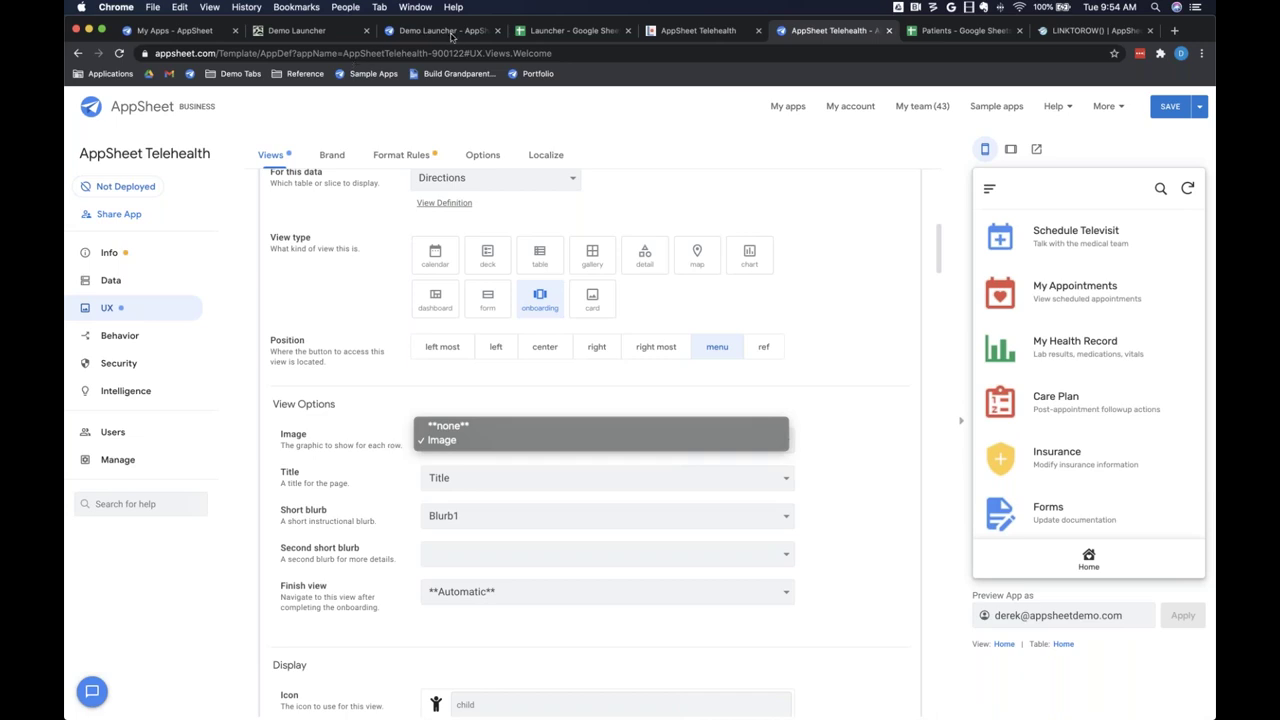
pyautogui.click(451, 37)
# Step: In the Demo Launcher preview, cancel the Add app form and show the Organization entry's details
pyautogui.click(456, 40)
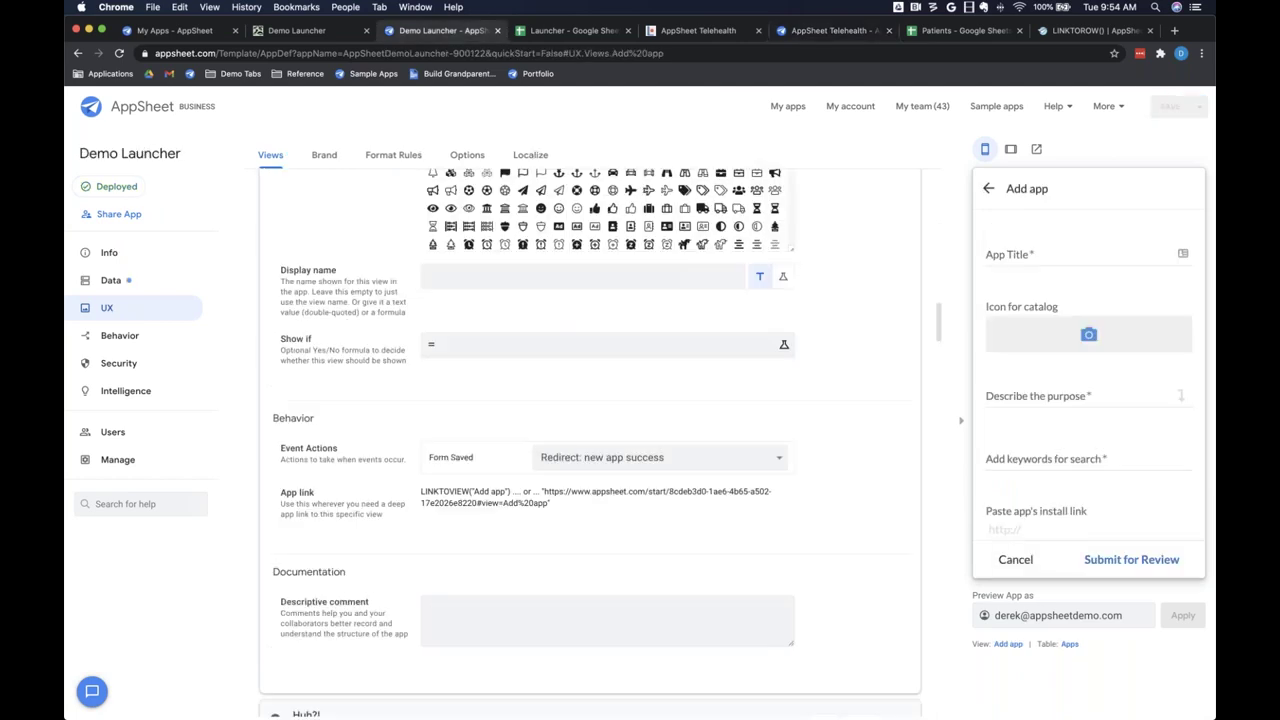
pyautogui.click(1015, 560)
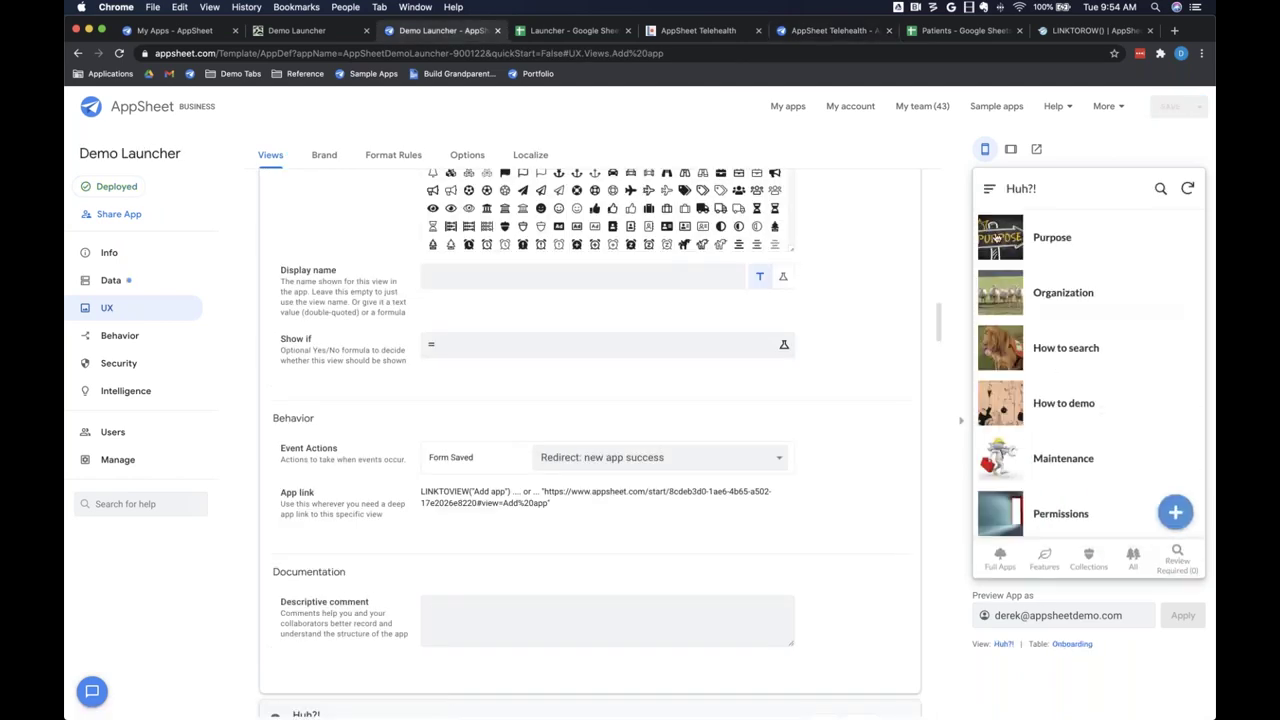
pyautogui.click(1064, 294)
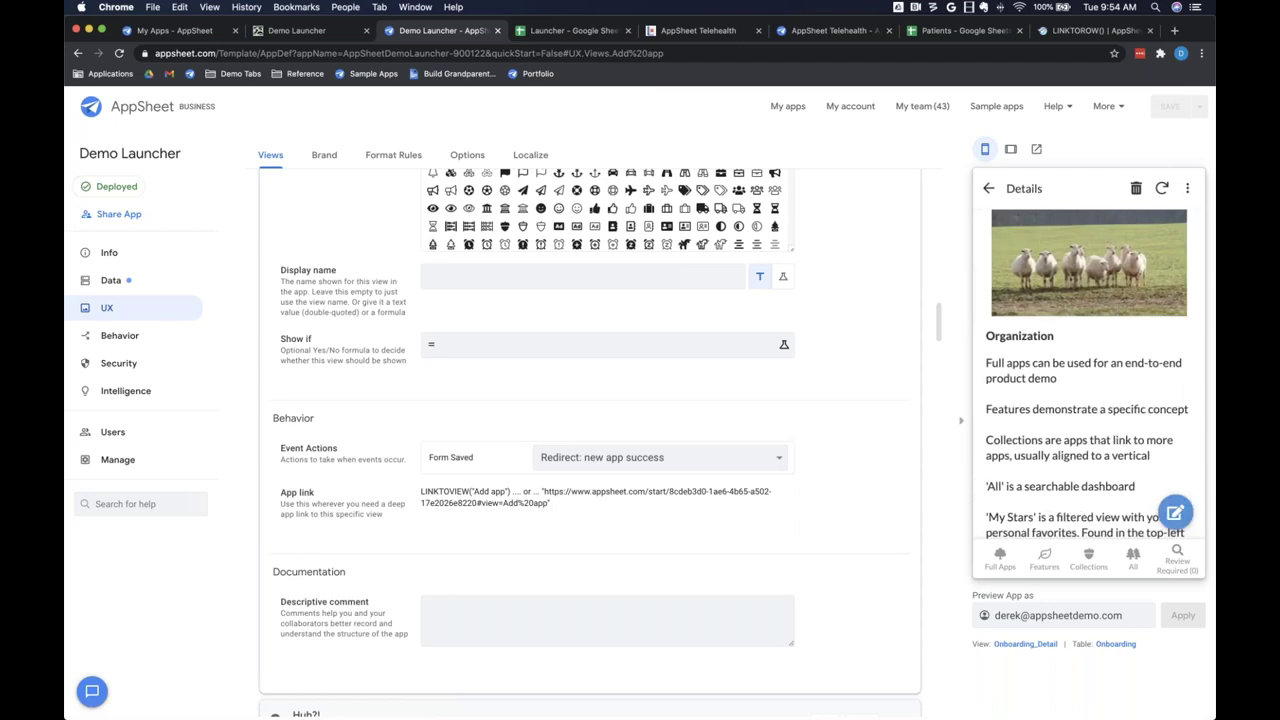
pyautogui.scroll(-1, 1085, 403)
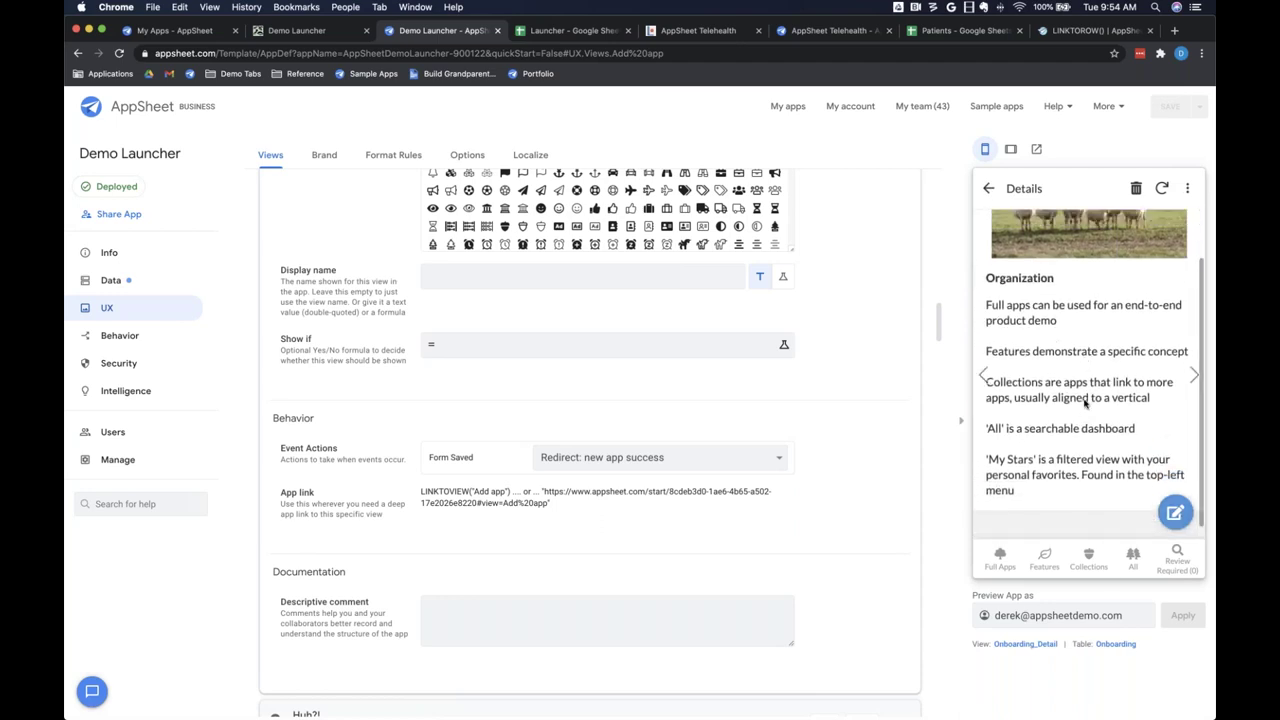
pyautogui.scroll(1, 1085, 403)
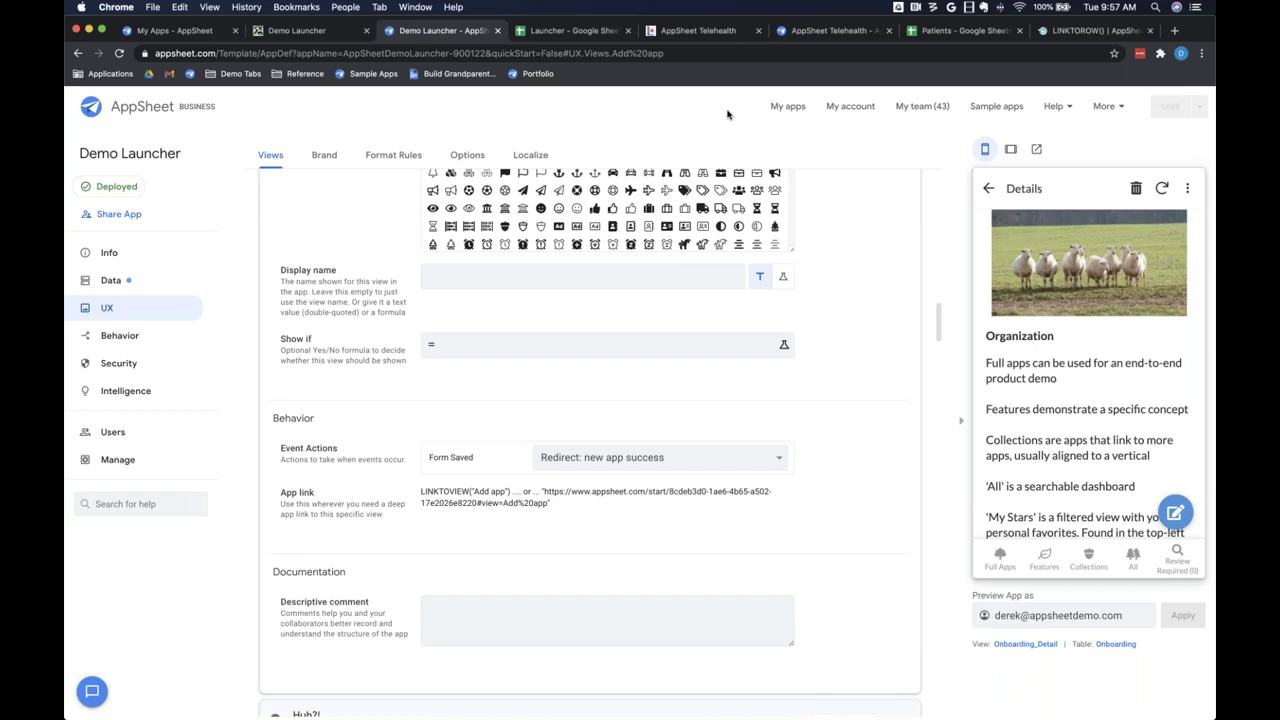
pyautogui.click(1175, 31)
pyautogui.click(875, 56)
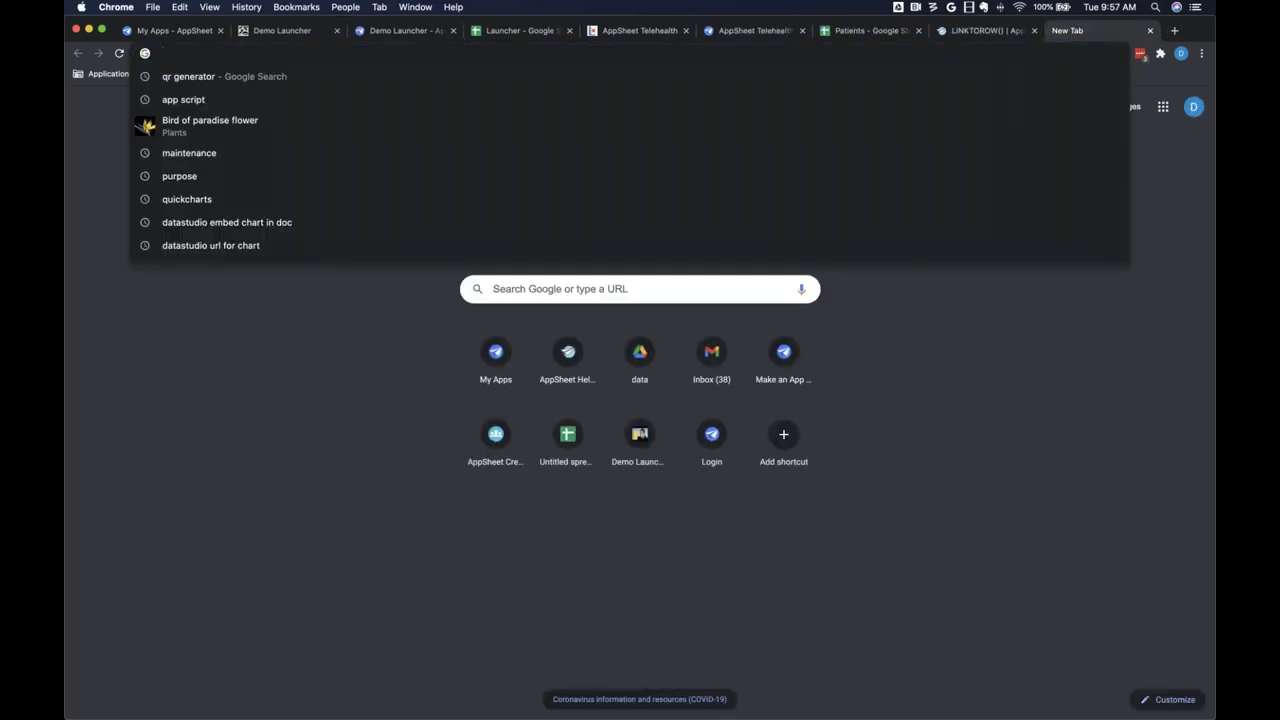
pyautogui.write('hel')
pyautogui.press('Return')
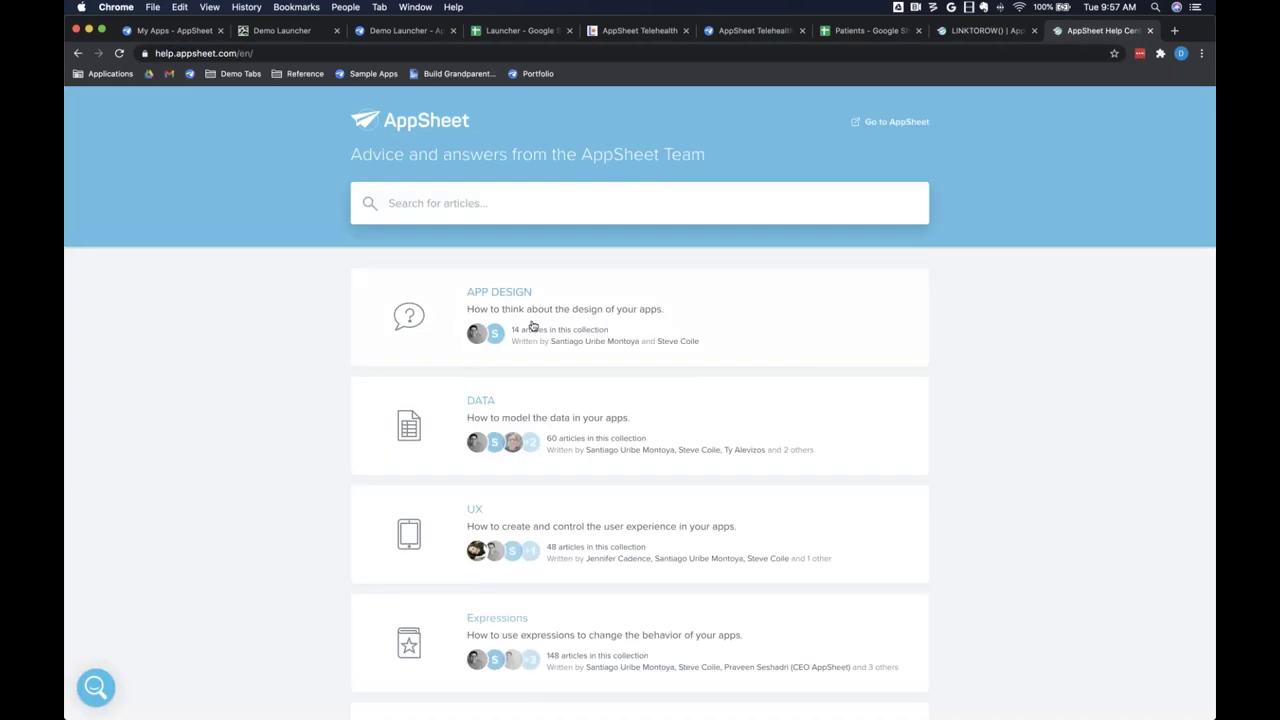
pyautogui.scroll(-15, 533, 327)
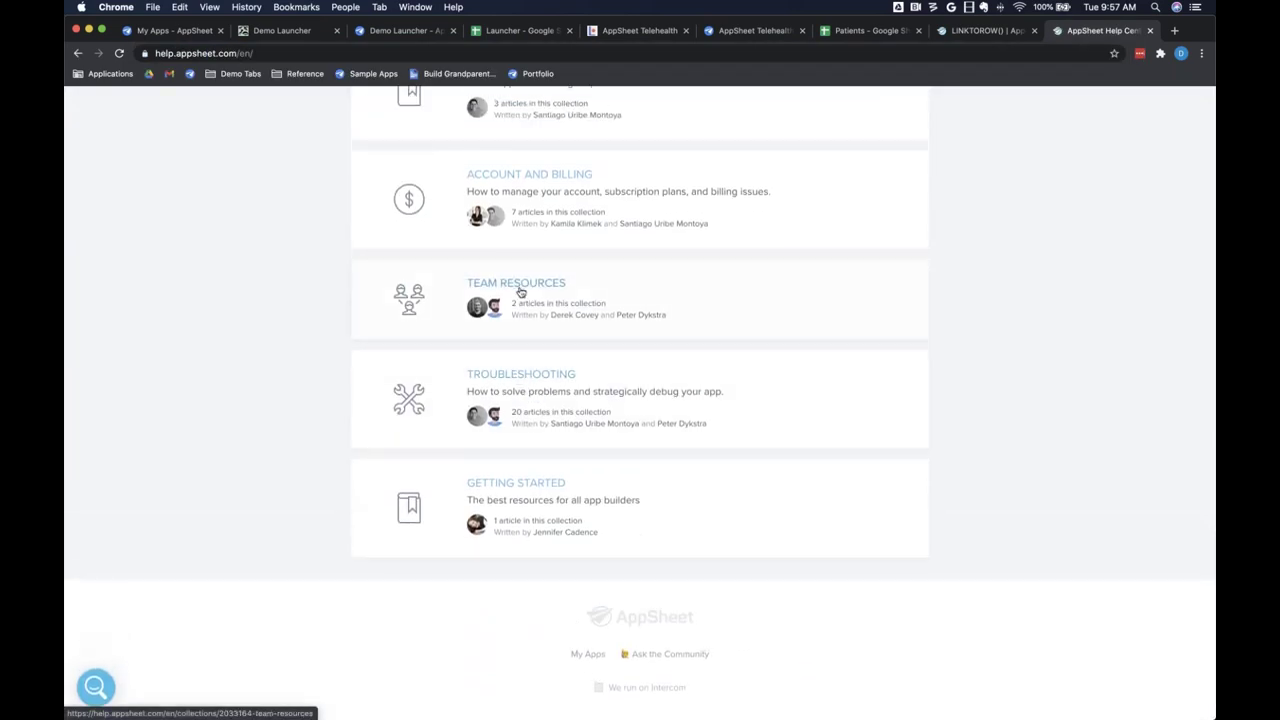
pyautogui.click(524, 289)
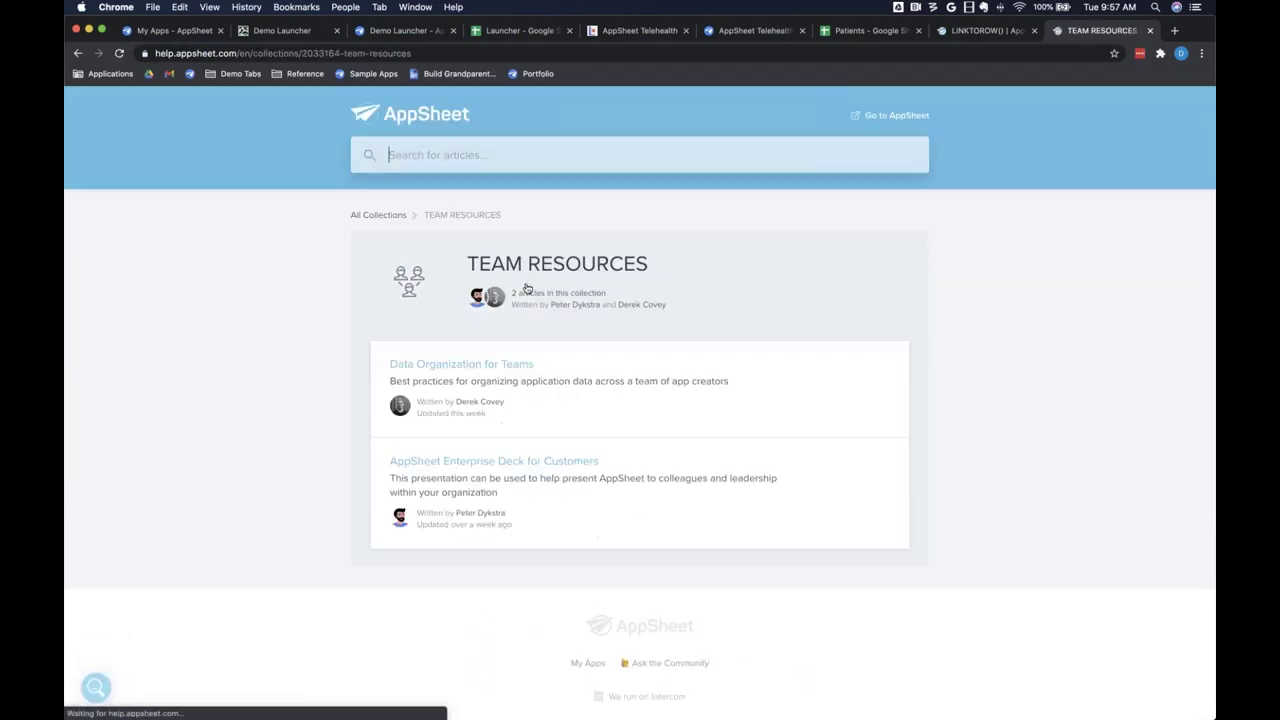
pyautogui.click(467, 365)
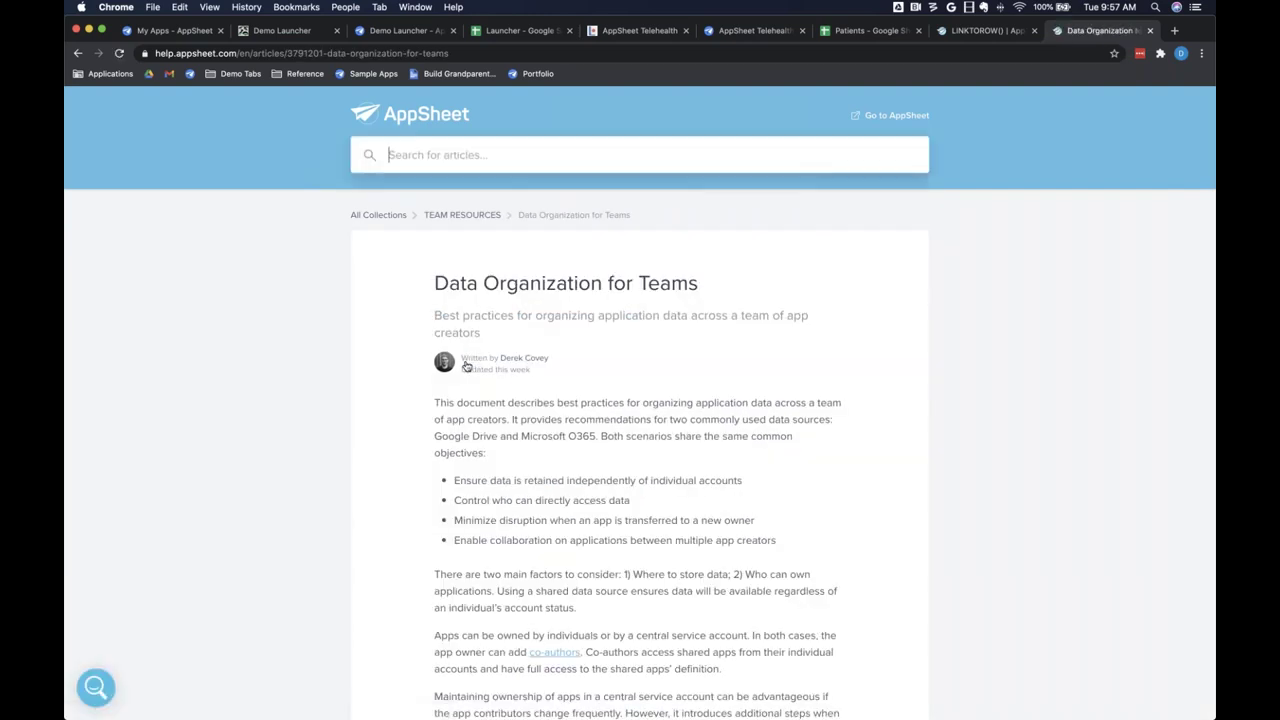
pyautogui.scroll(-1, 640, 400)
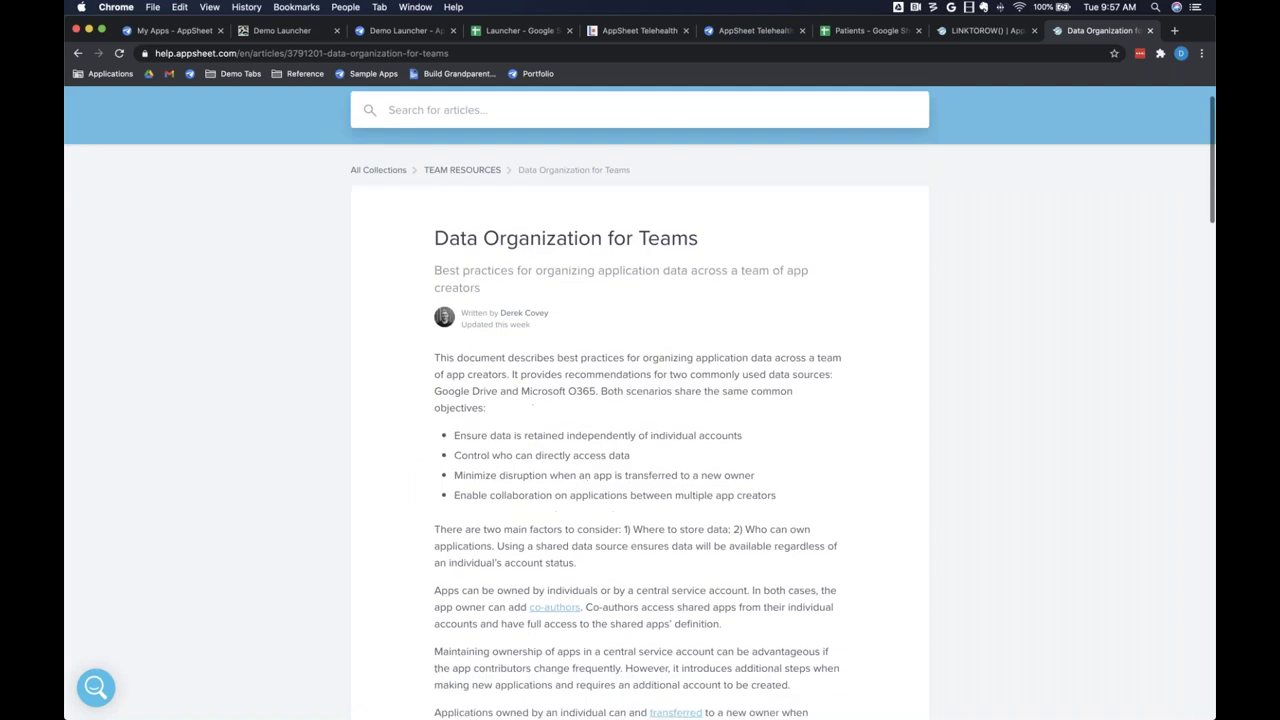
pyautogui.scroll(-5, 572, 395)
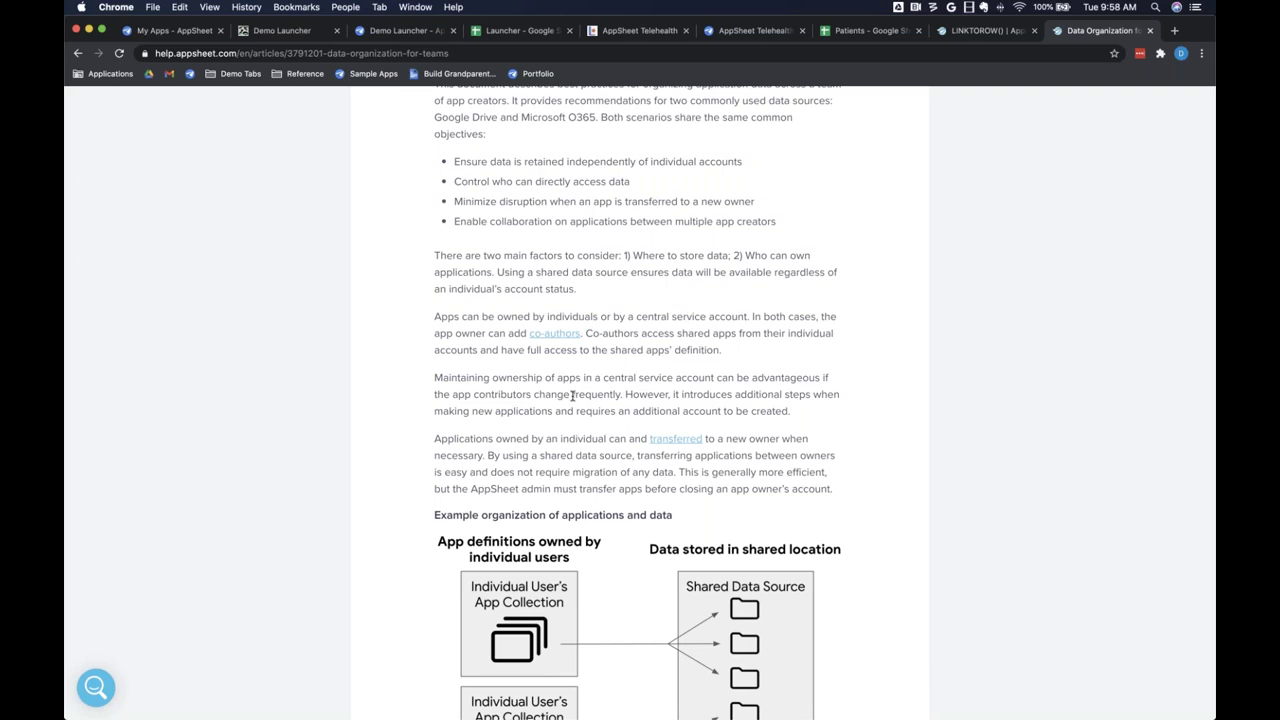
pyautogui.scroll(-13, 572, 395)
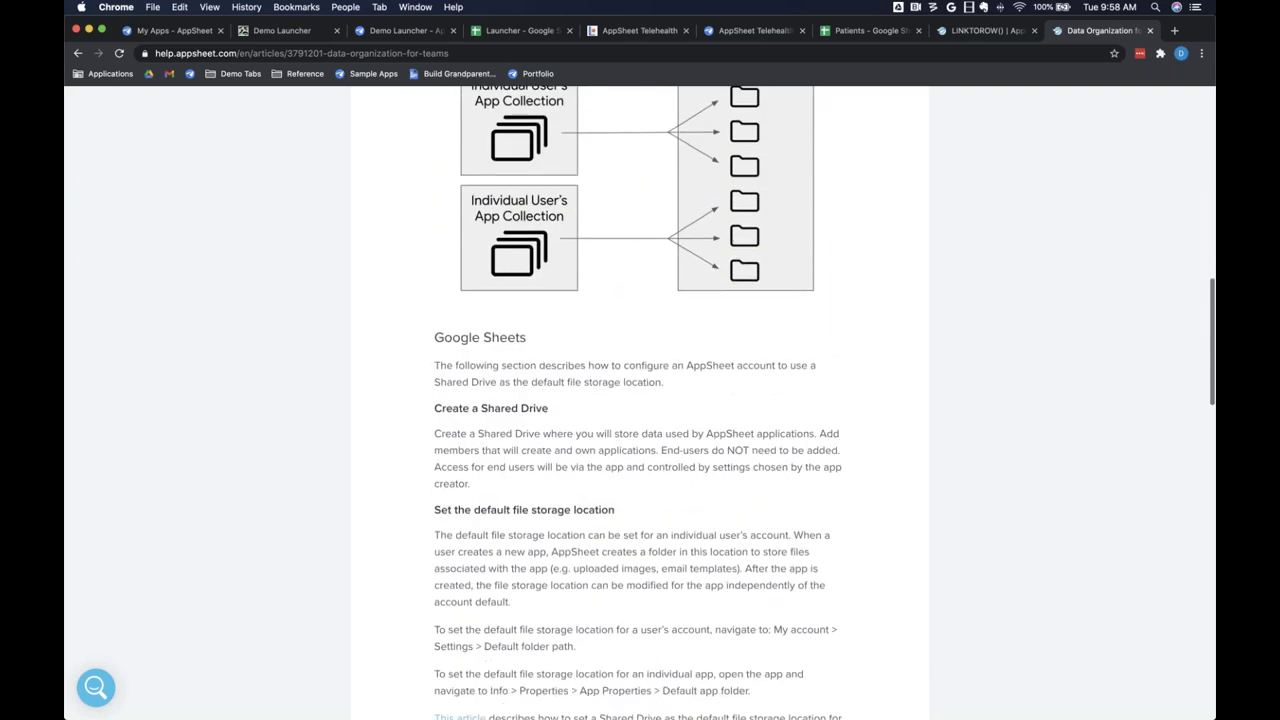
pyautogui.scroll(-2, 492, 290)
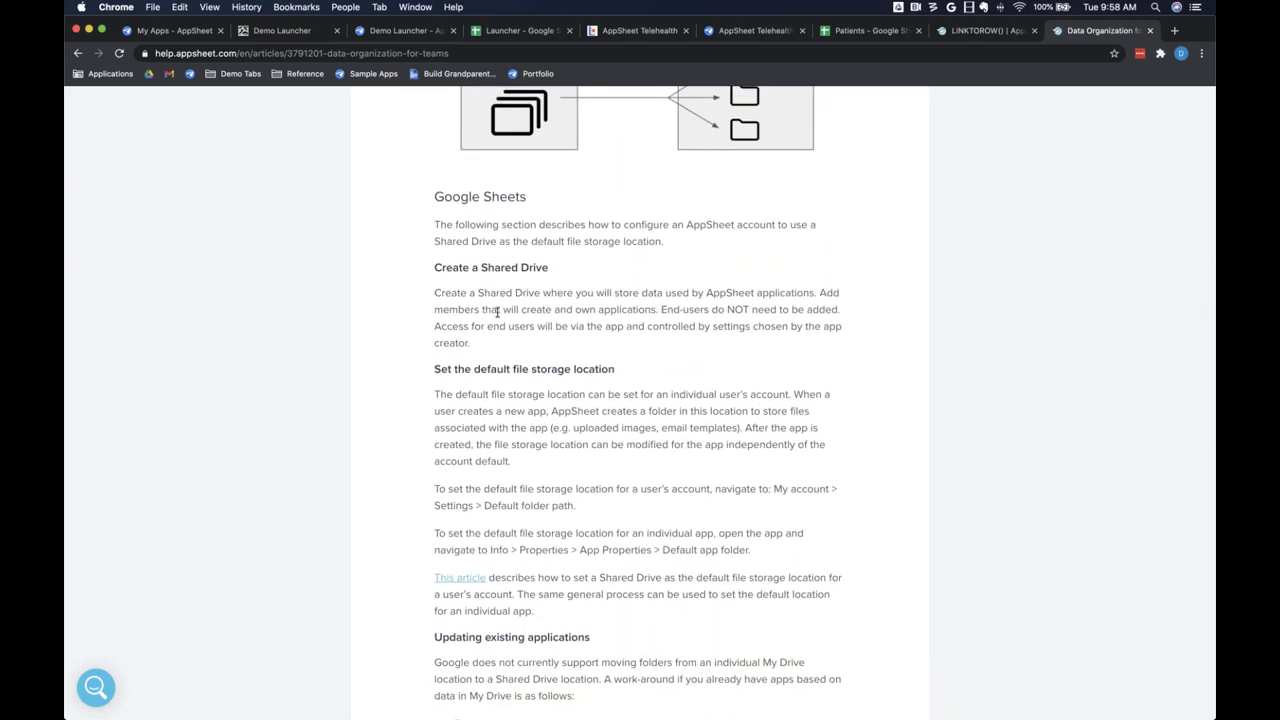
pyautogui.scroll(-6, 497, 313)
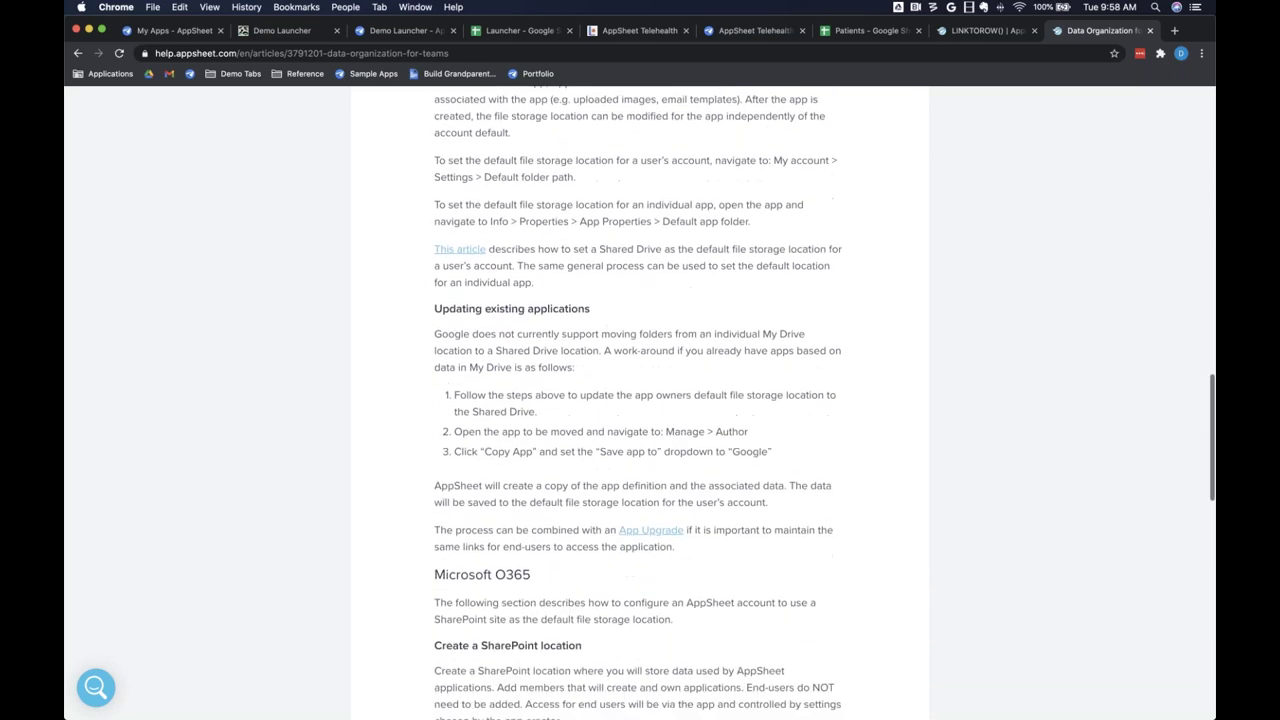
pyautogui.scroll(-1, 547, 293)
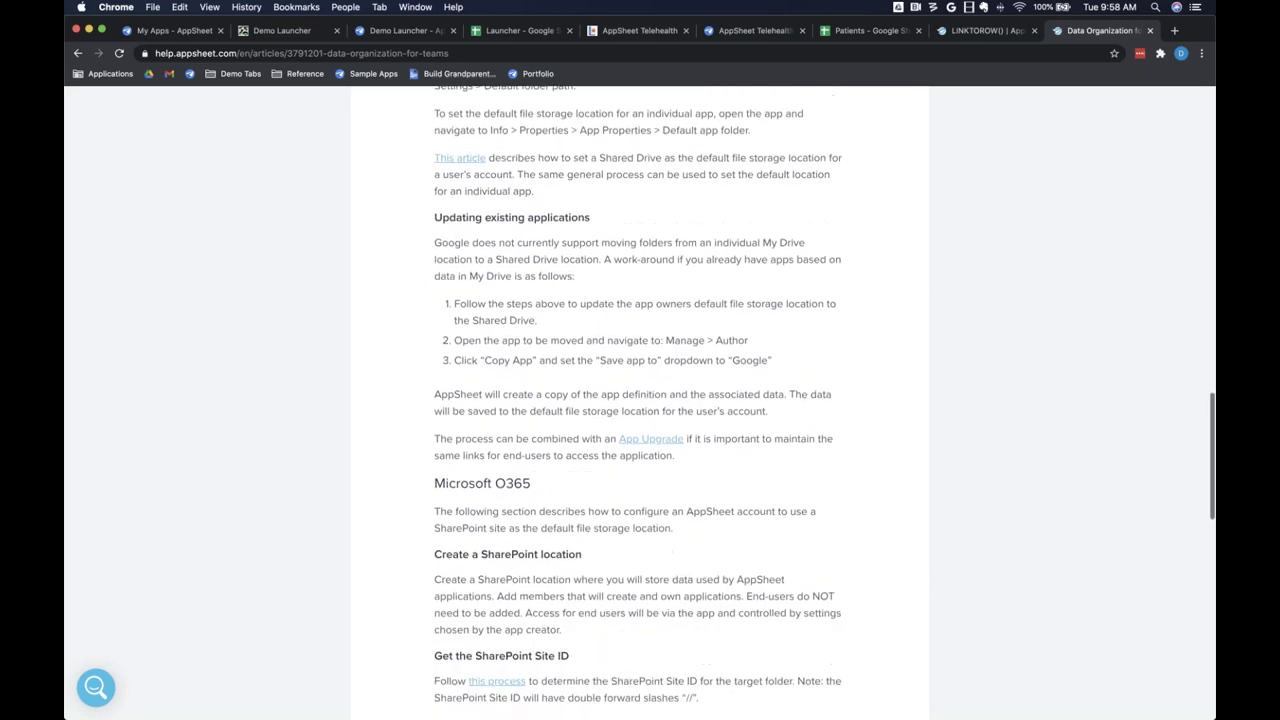
pyautogui.scroll(1, 629, 302)
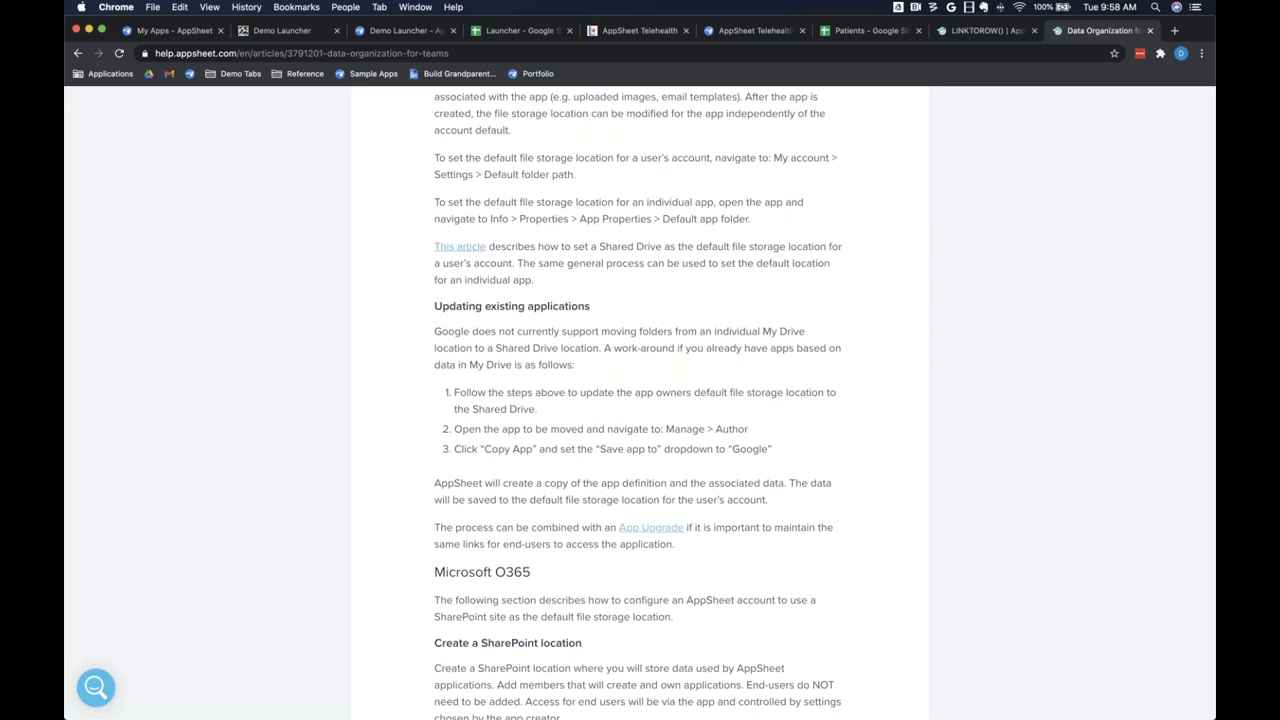
pyautogui.scroll(2, 476, 252)
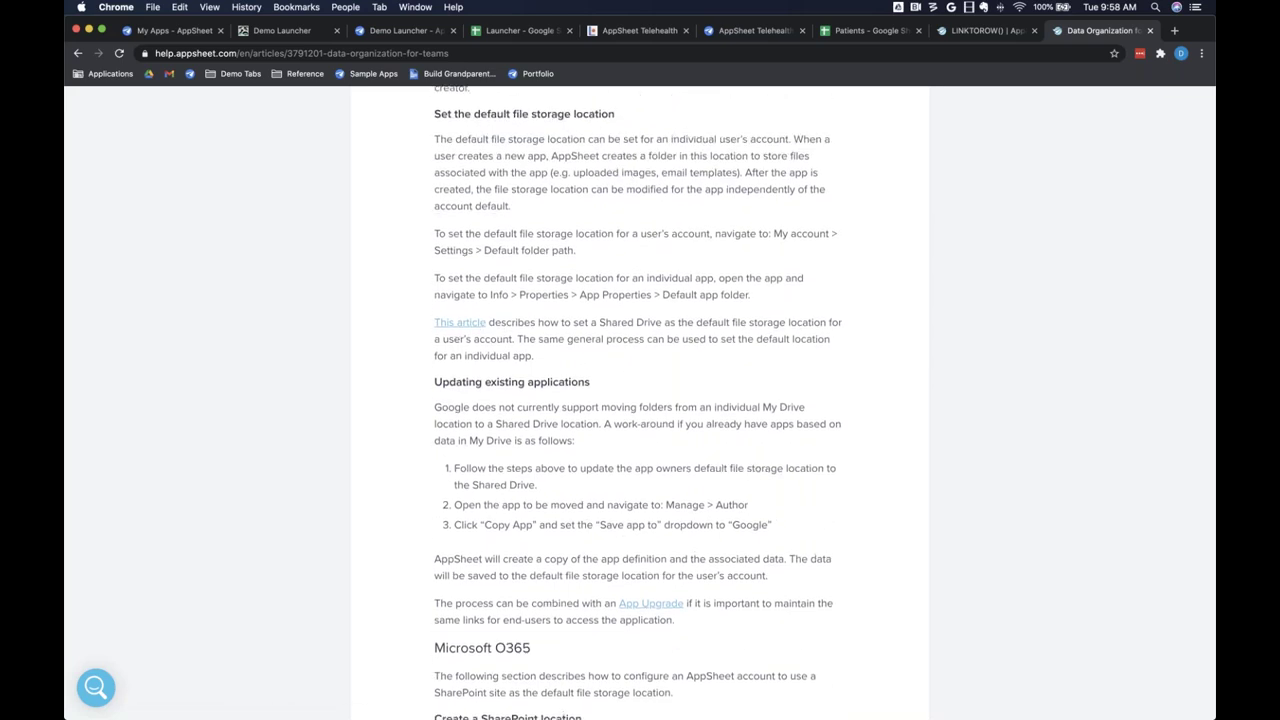
# Step: Open the Working with Google Team Drive article and highlight the '/{TeamDrive}MyTeamDrive/appsheetdata' example path
pyautogui.click(467, 325)
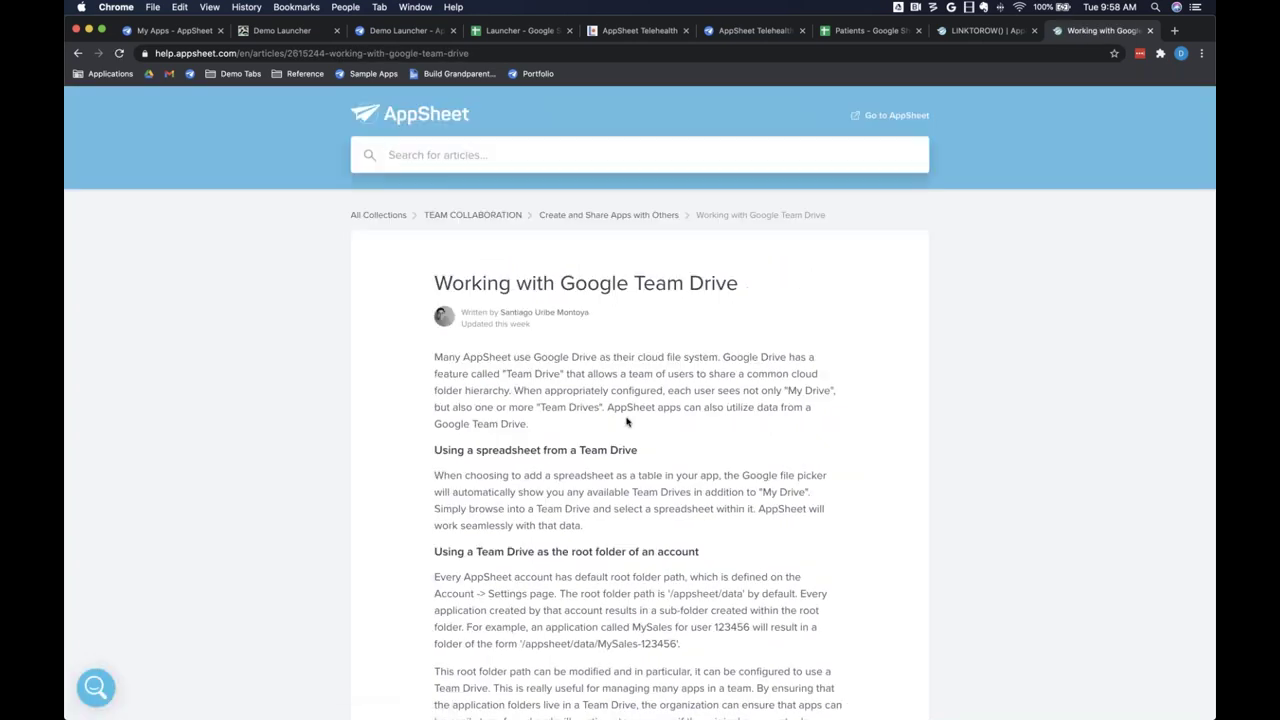
pyautogui.scroll(-3, 627, 422)
pyautogui.scroll(-1, 590, 537)
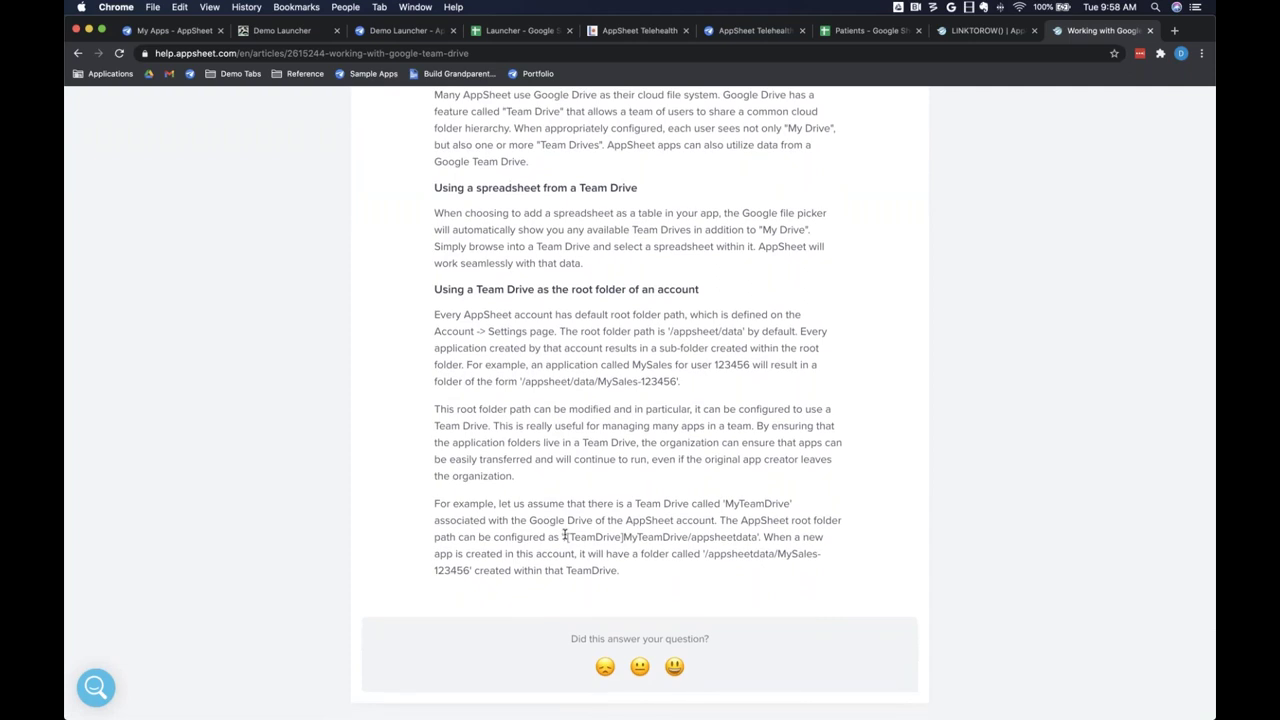
pyautogui.moveTo(564, 537); pyautogui.dragTo(759, 537)
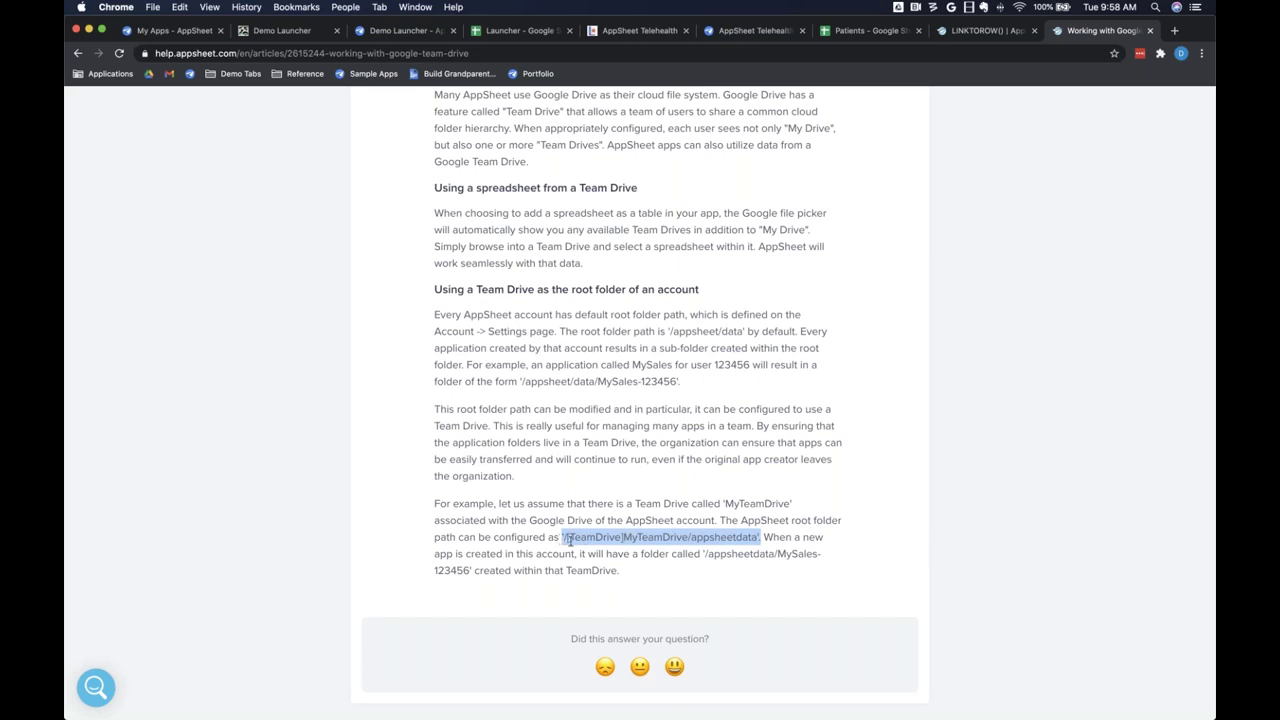
pyautogui.click(626, 538)
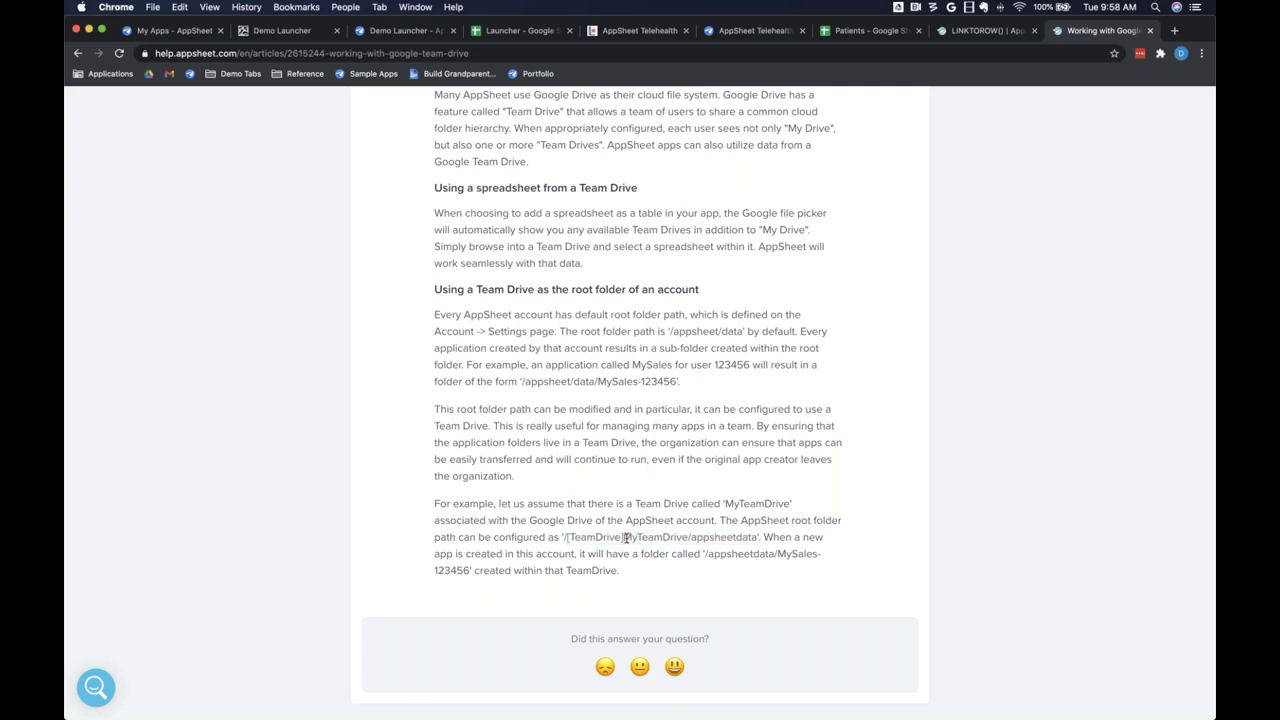
pyautogui.moveTo(624, 538); pyautogui.dragTo(688, 538)
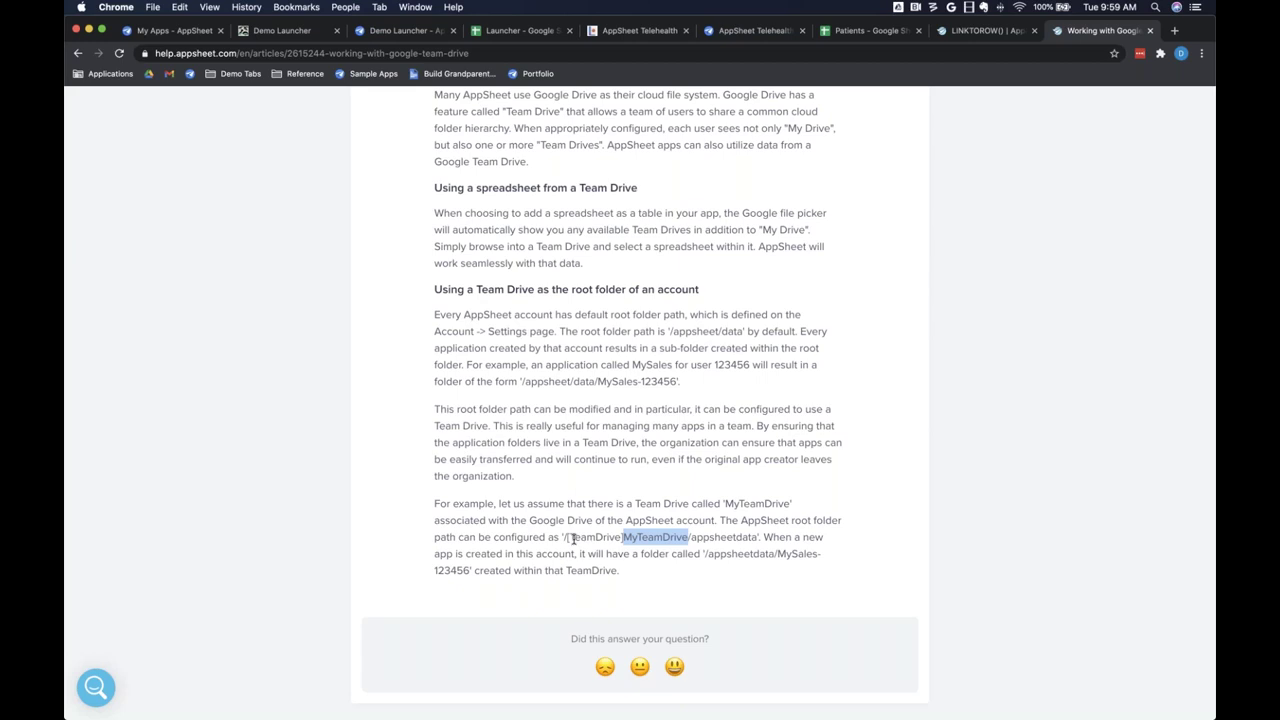
pyautogui.moveTo(565, 540); pyautogui.dragTo(687, 540)
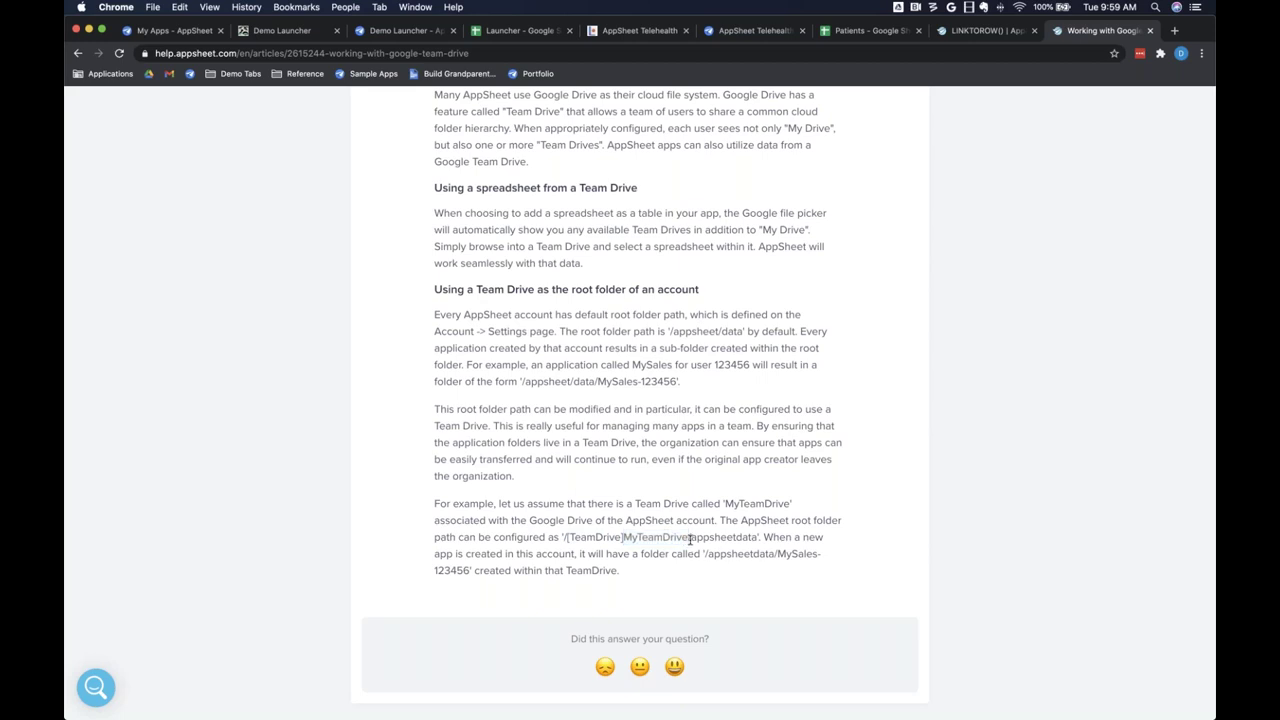
pyautogui.doubleClick(705, 540)
# Step: Create a new Telehealth workflow rule whose Action 1 sends an SMS via _AppSheet_Default_SMS
pyautogui.click(748, 30)
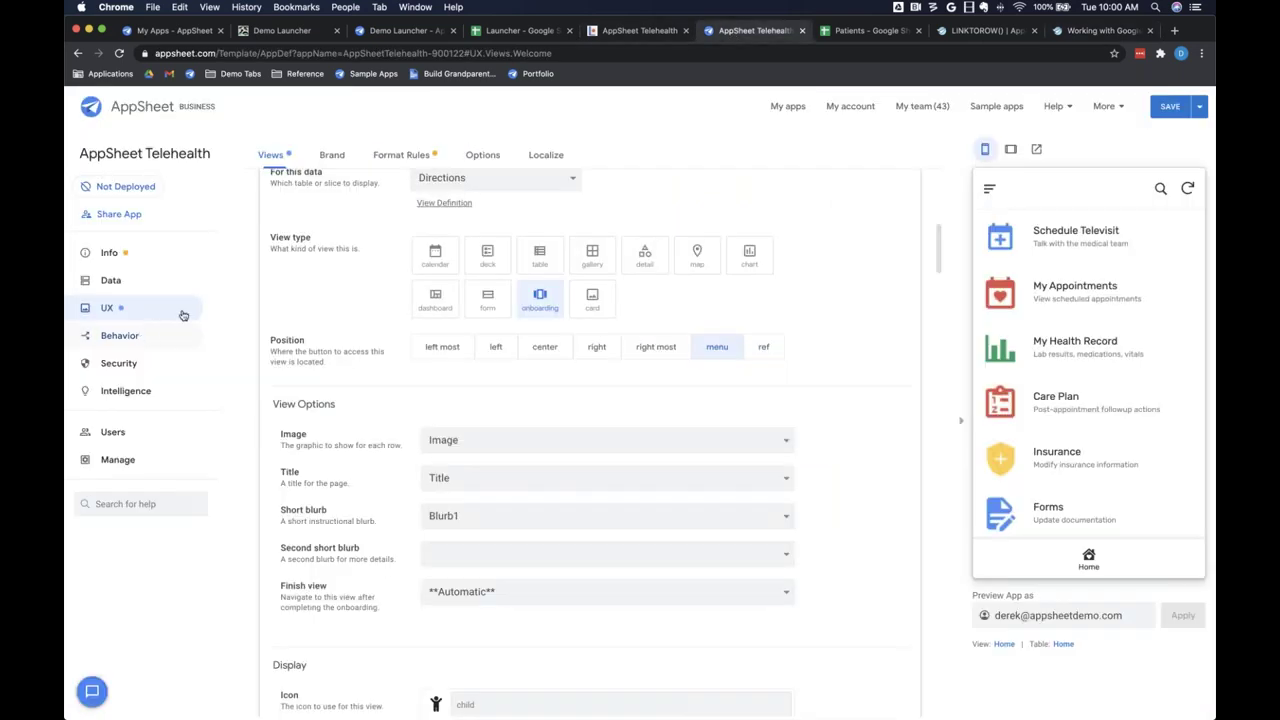
pyautogui.click(150, 335)
pyautogui.click(340, 155)
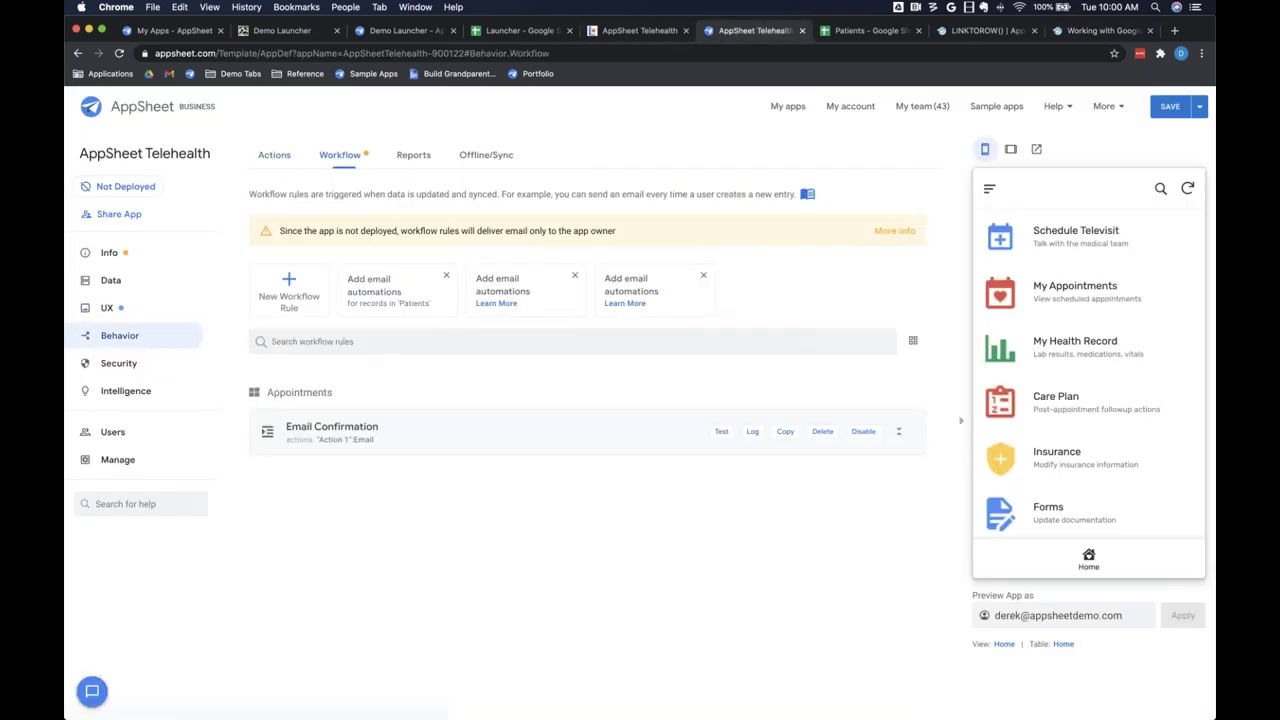
pyautogui.click(289, 300)
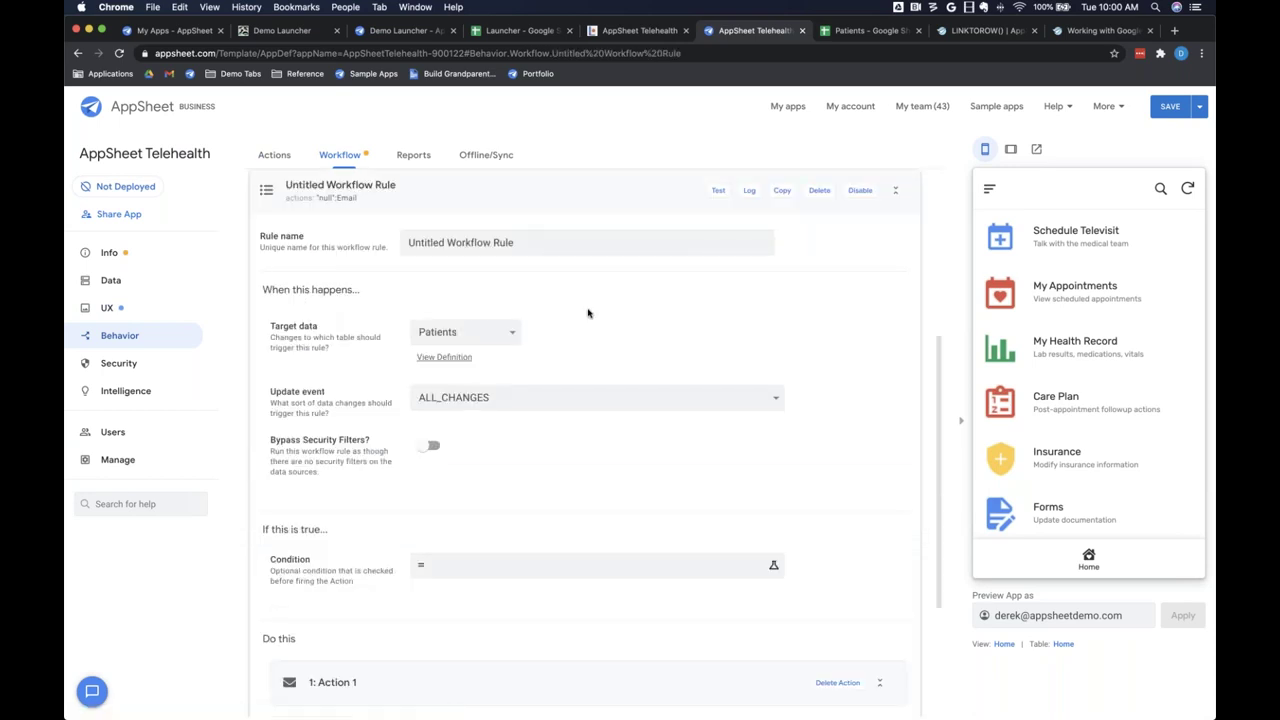
pyautogui.scroll(-5, 588, 313)
pyautogui.click(423, 477)
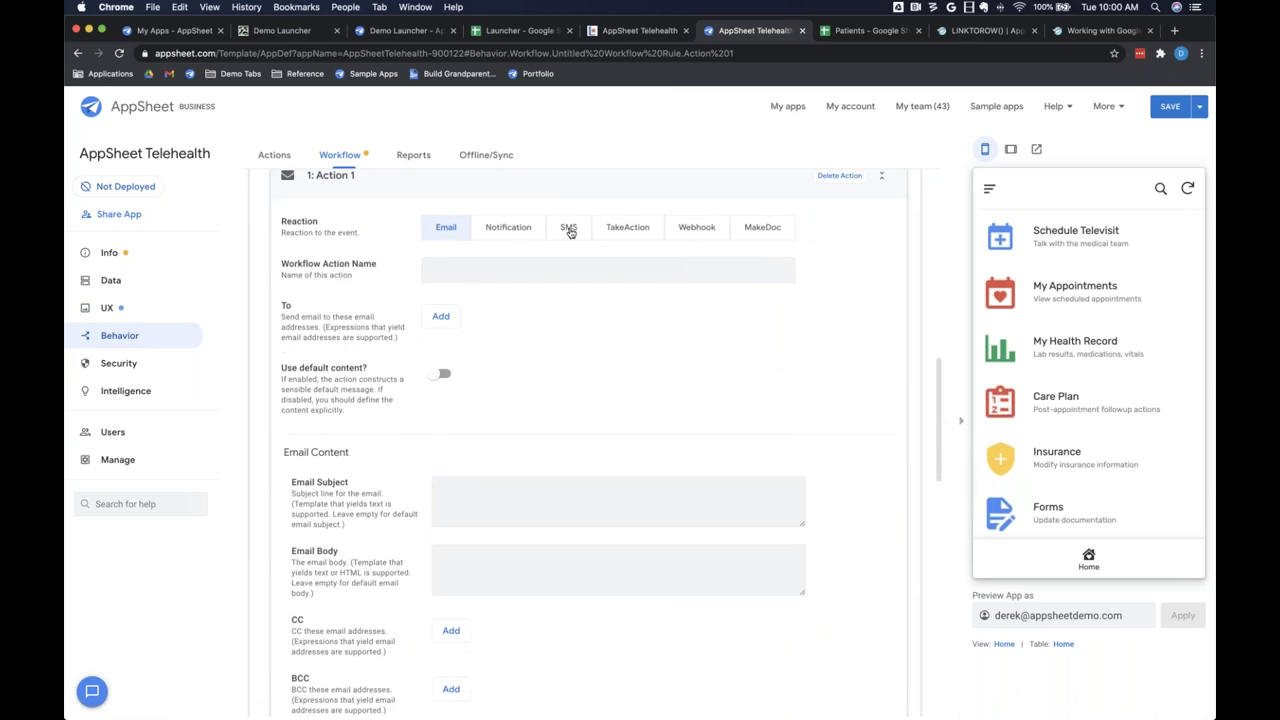
pyautogui.click(568, 229)
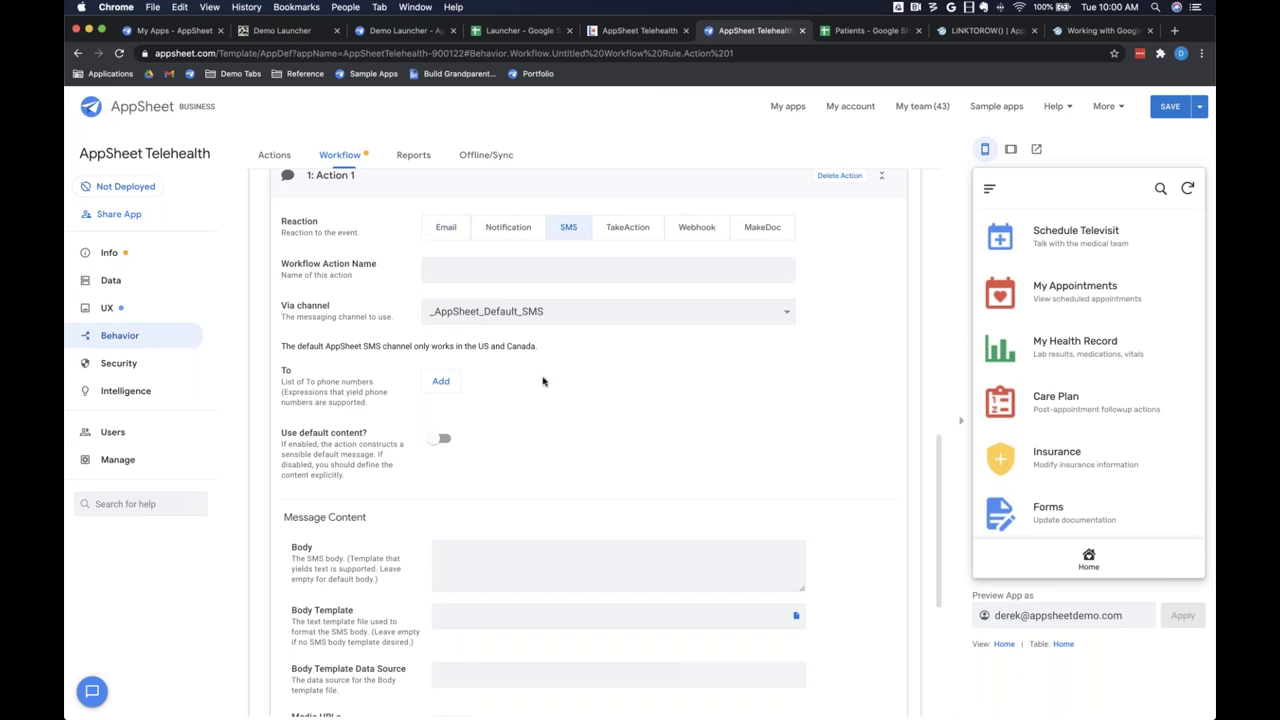
pyautogui.scroll(1, 674, 378)
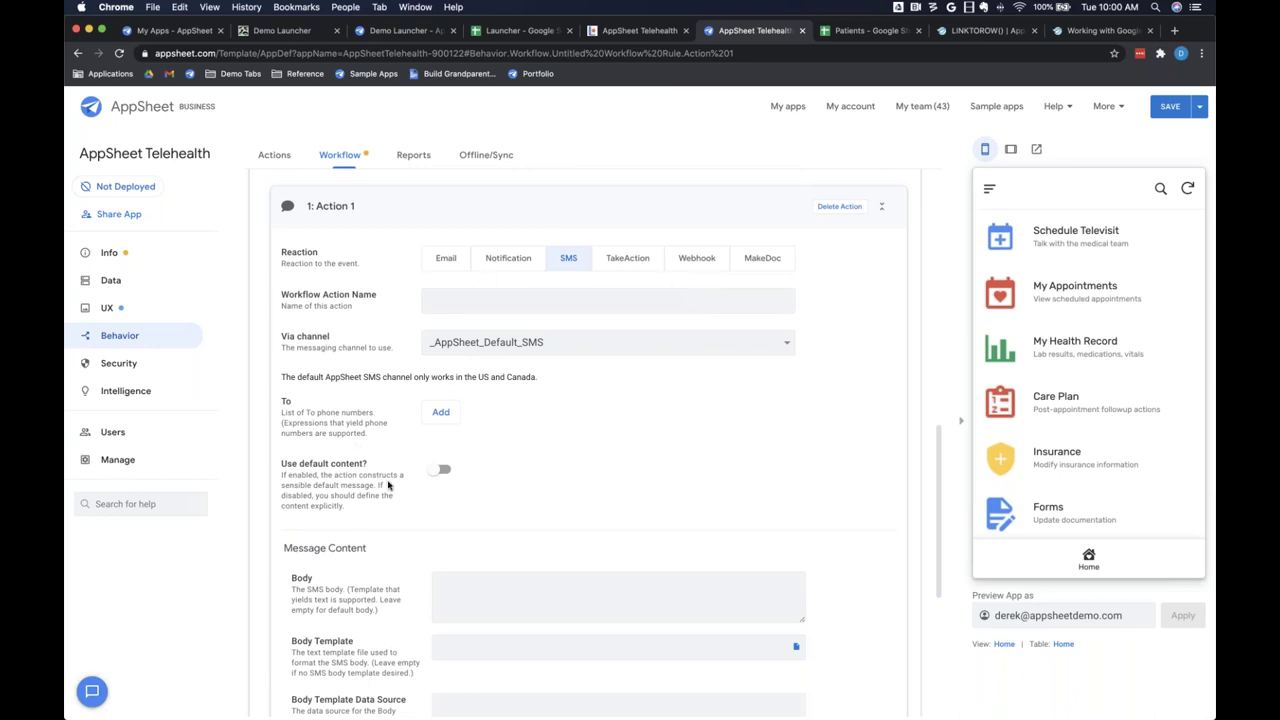
# Step: Check the available SMS channels without changing them, then switch the action's reaction to Webhook
pyautogui.click(538, 342)
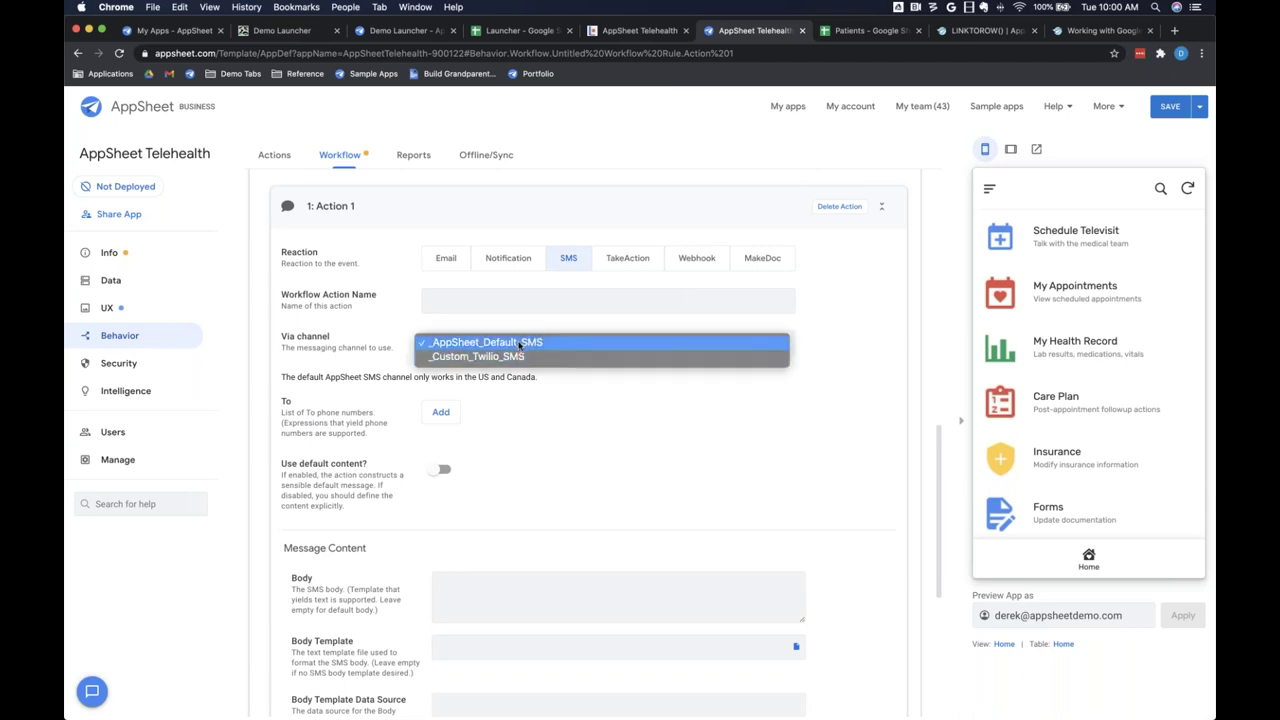
pyautogui.click(687, 268)
pyautogui.click(688, 266)
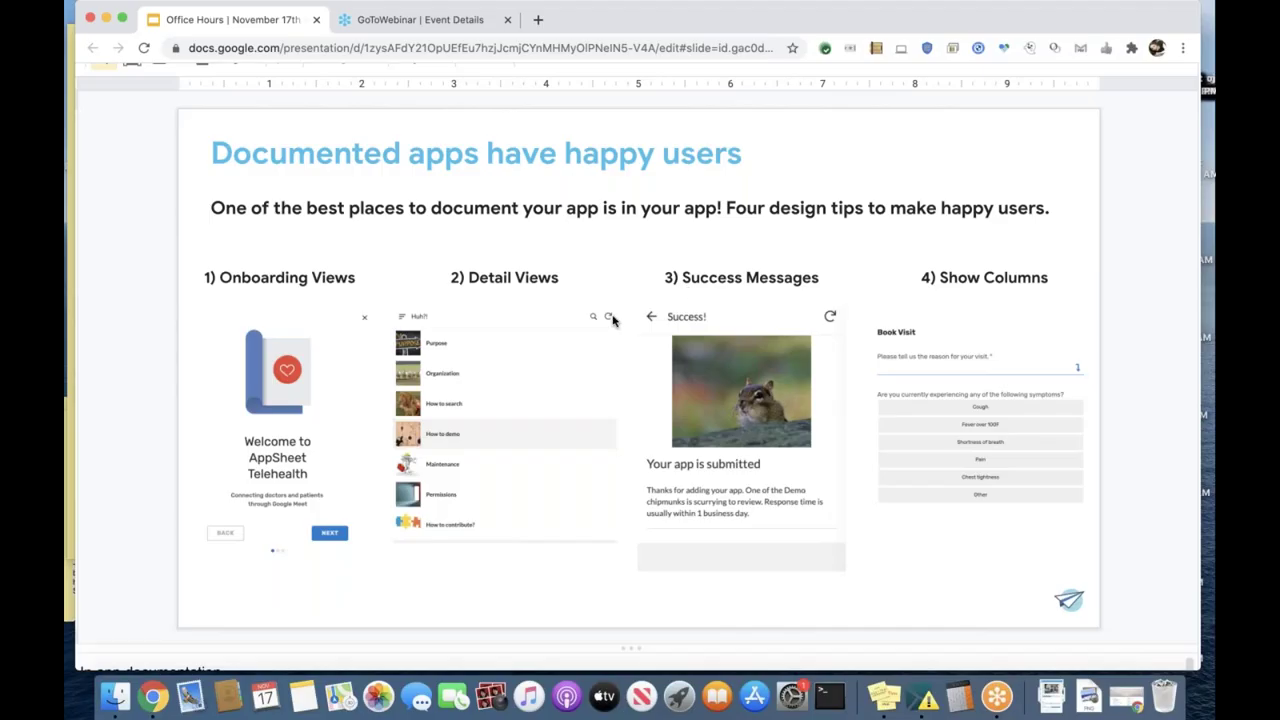
# Step: Advance the deck from Documented apps through UI Demo and Q&A to the Next Steps slide
pyautogui.scroll(-3, 470, 345)
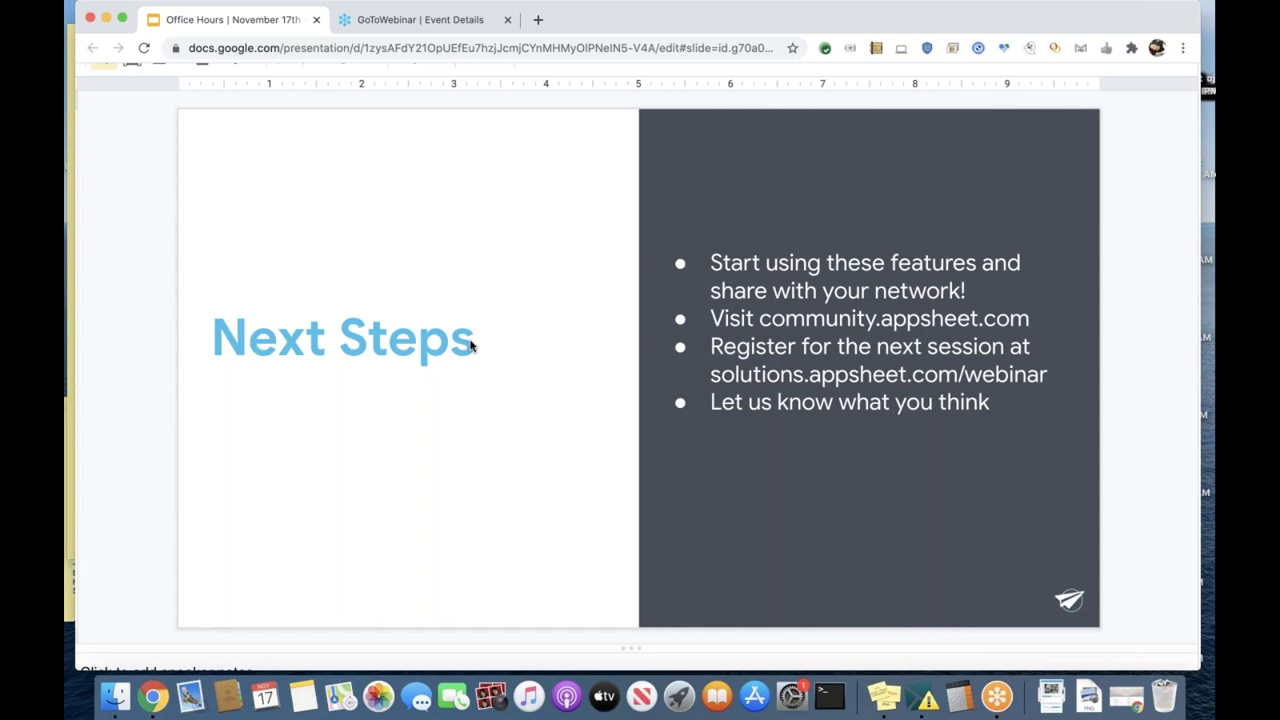
# Step: Advance to the closing 'Happy app building!' slide
pyautogui.press('Down')
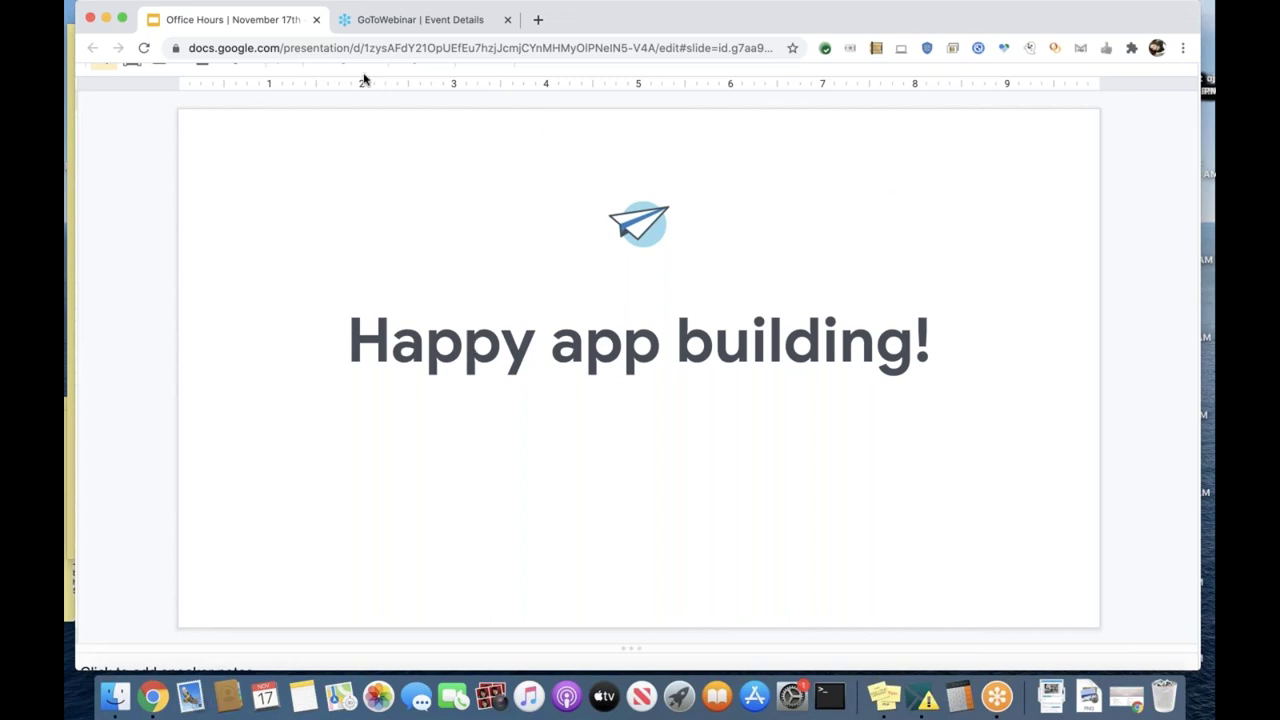
pyautogui.moveTo(350, 2)
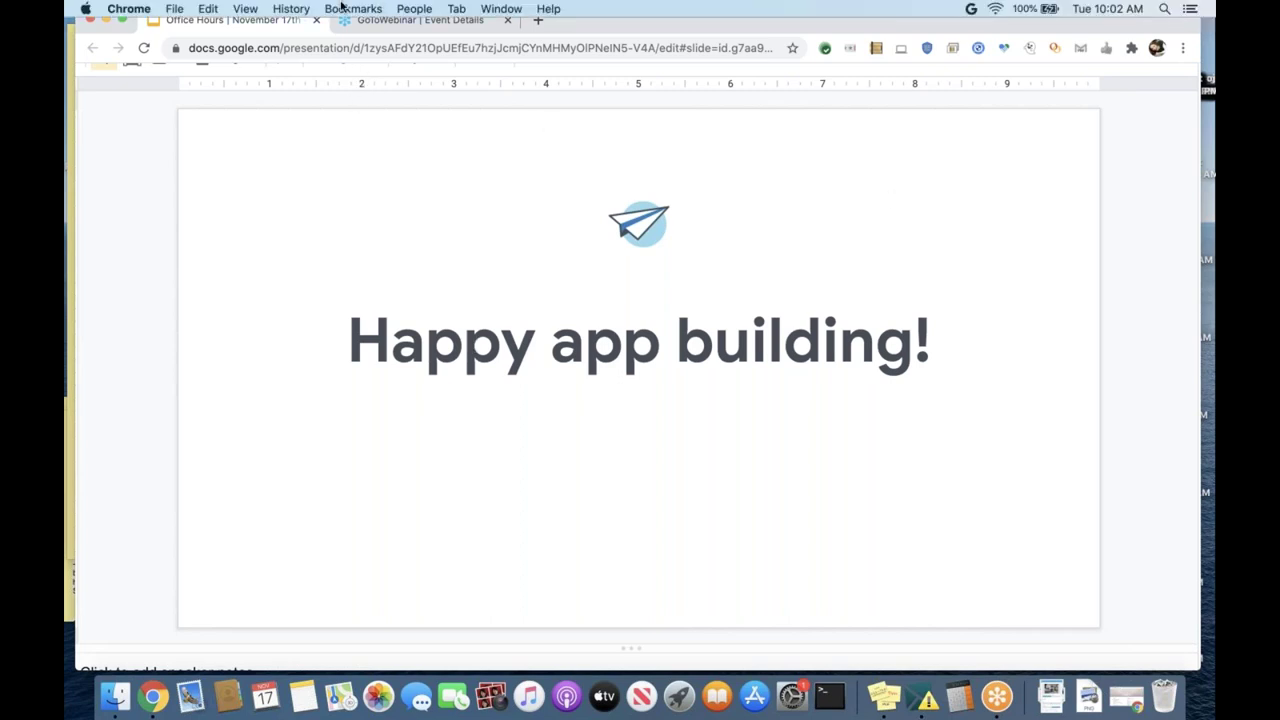